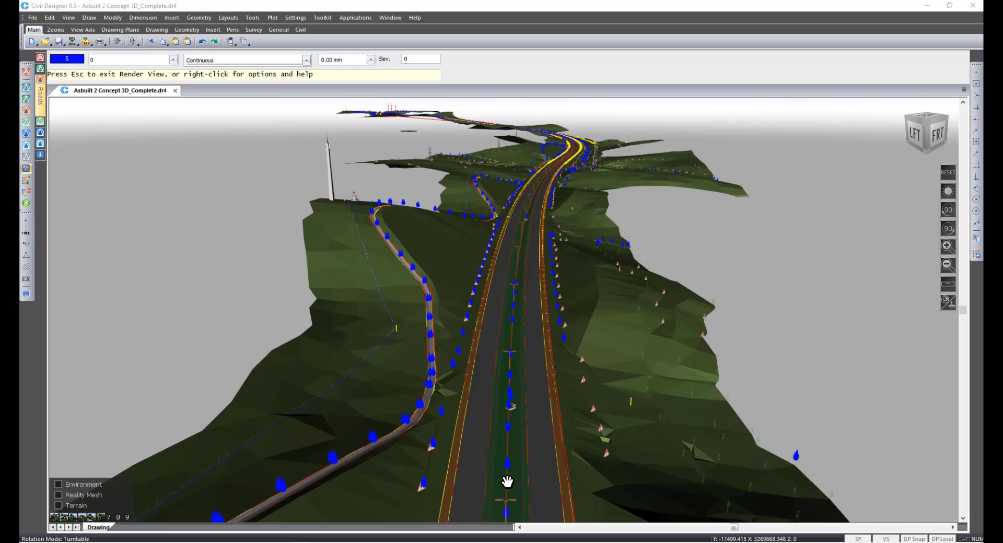
Orbit, zoom and switch viewpoints around the rendered 3D road model to inspect the terrain, road and furniture.
drag(508, 482, 508, 481)
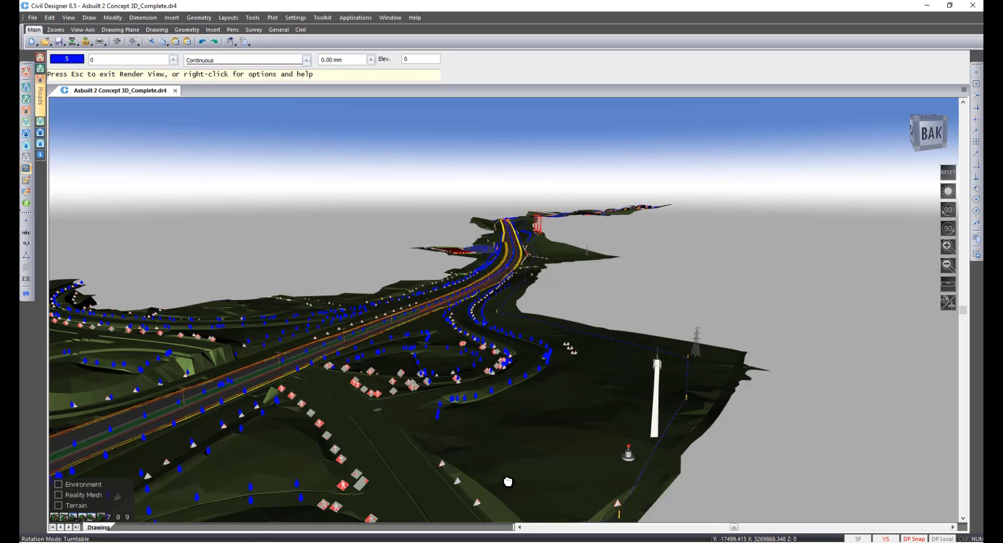
key(5)
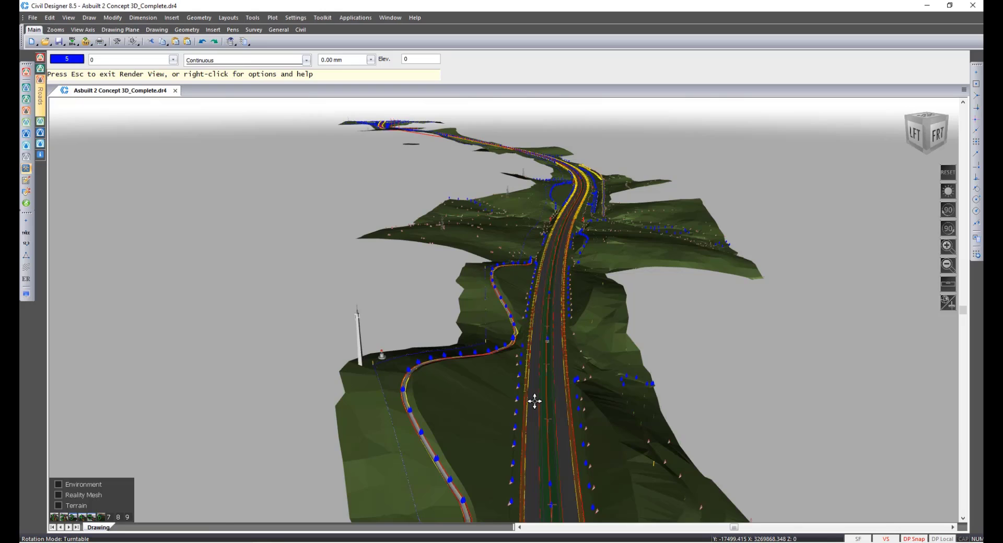
key(6)
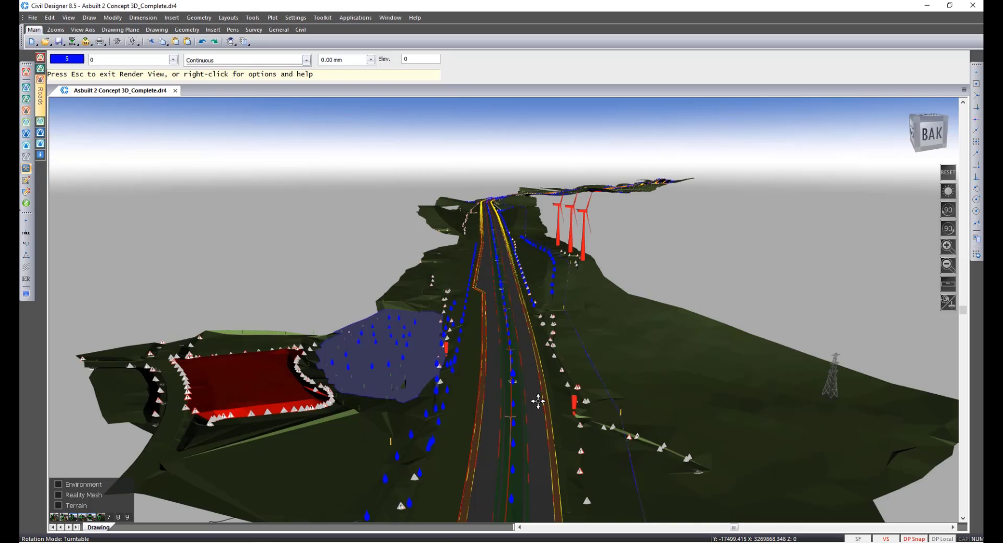
key(5)
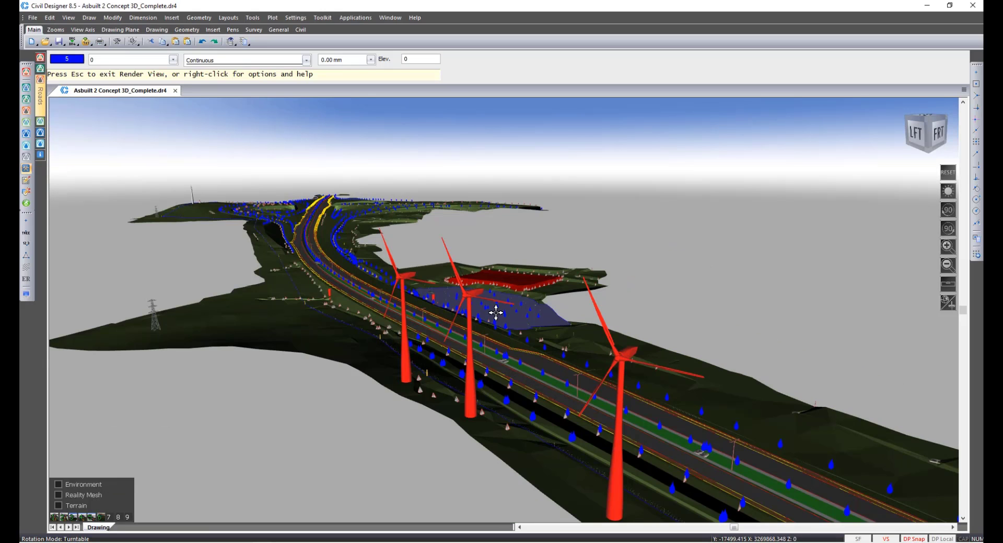
scroll(496, 313, up, 10)
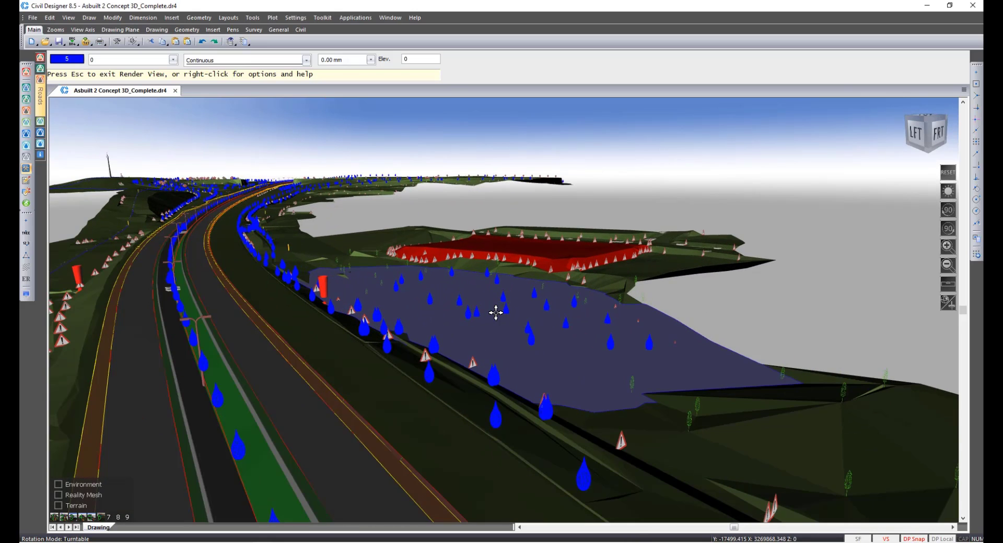
key(7)
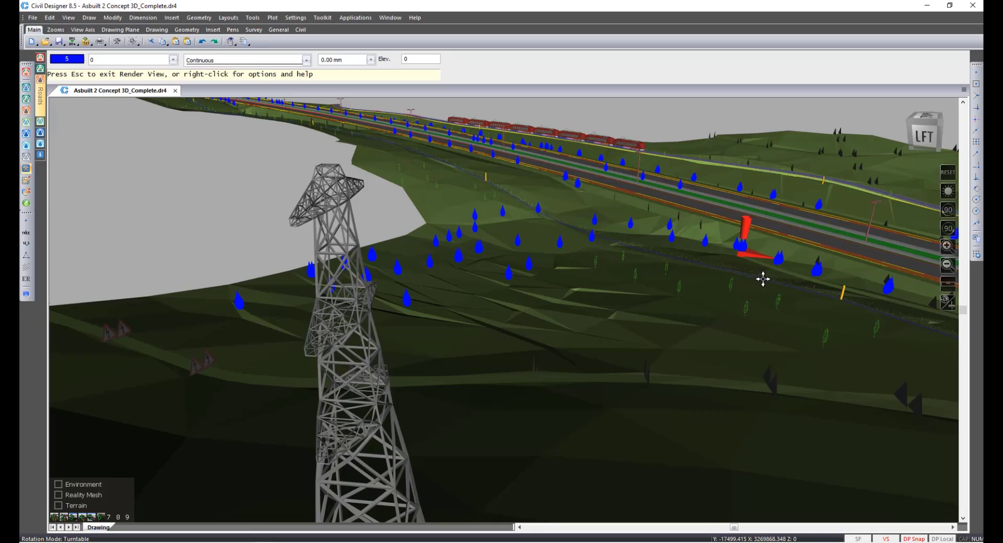
key(8)
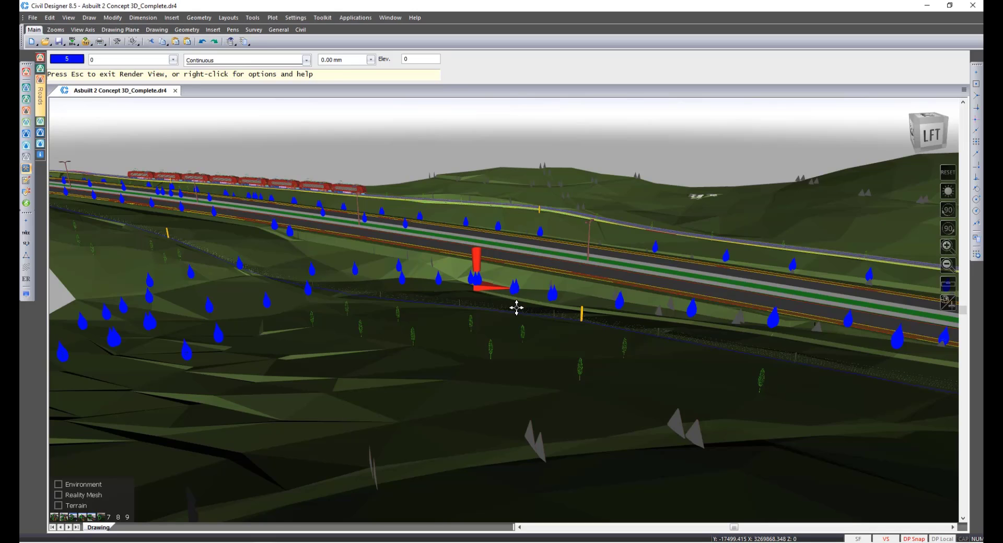
scroll(516, 308, up, 10)
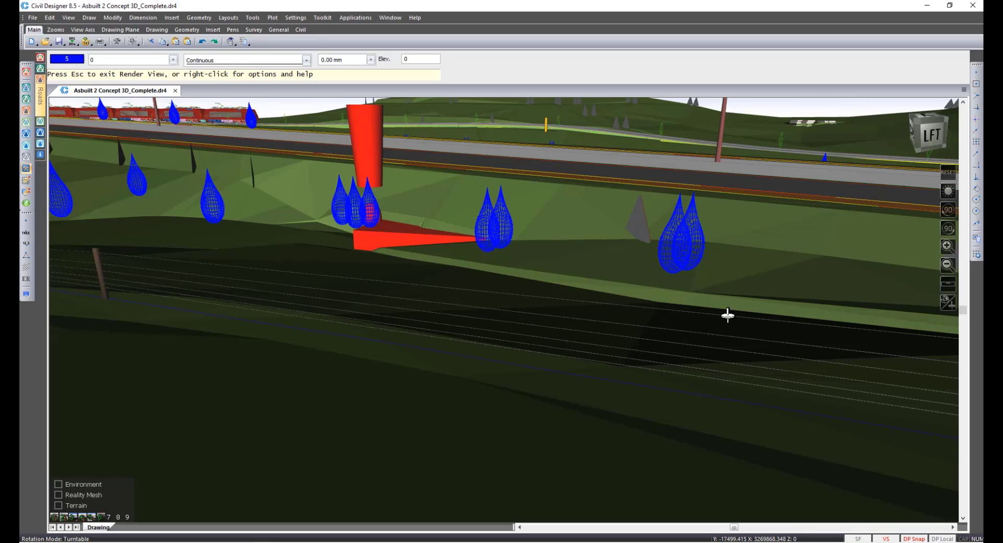
drag(727, 315, 311, 289)
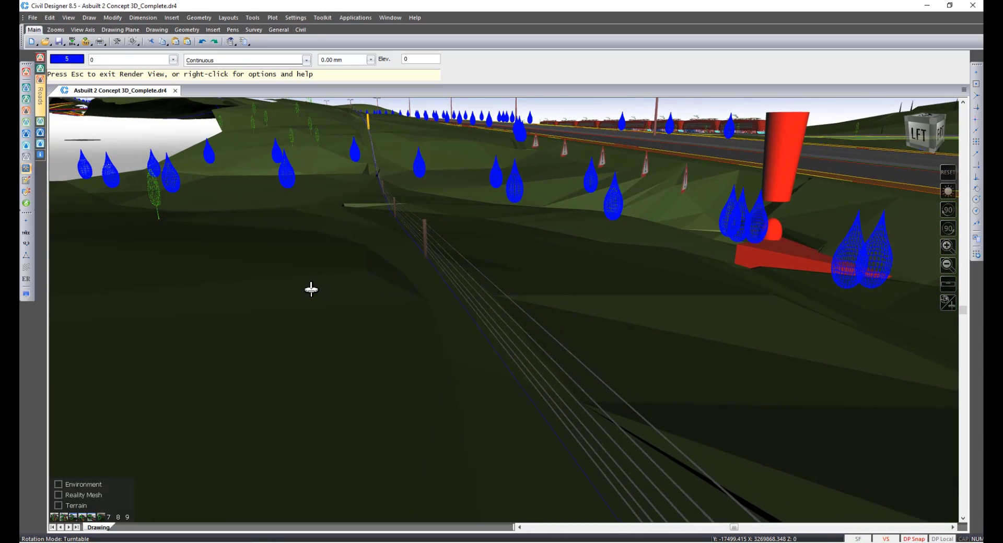
middle_drag(773, 271, 493, 222)
middle_drag(871, 298, 219, 157)
middle_drag(812, 304, 389, 204)
middle_drag(390, 116, 389, 303)
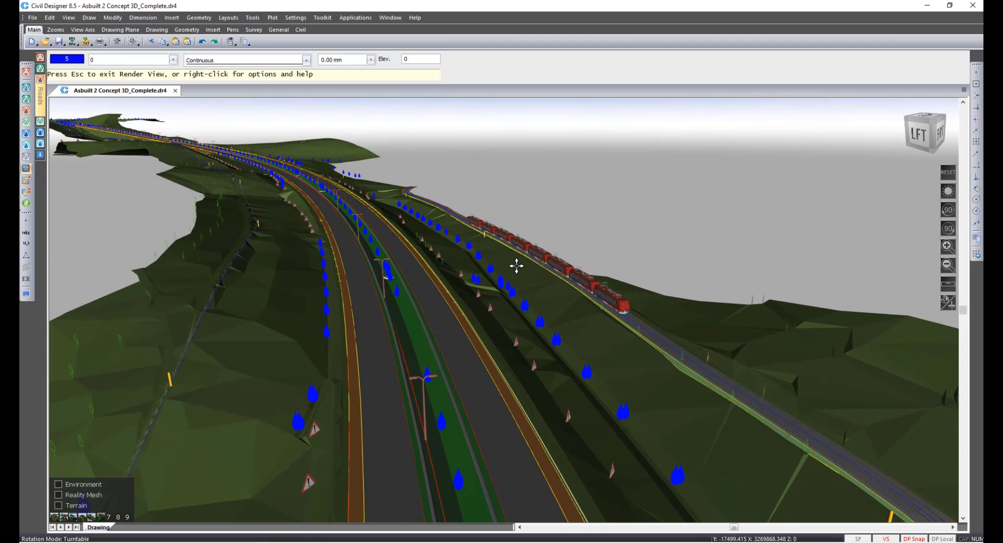
scroll(516, 266, up, 1)
scroll(516, 266, up, 2)
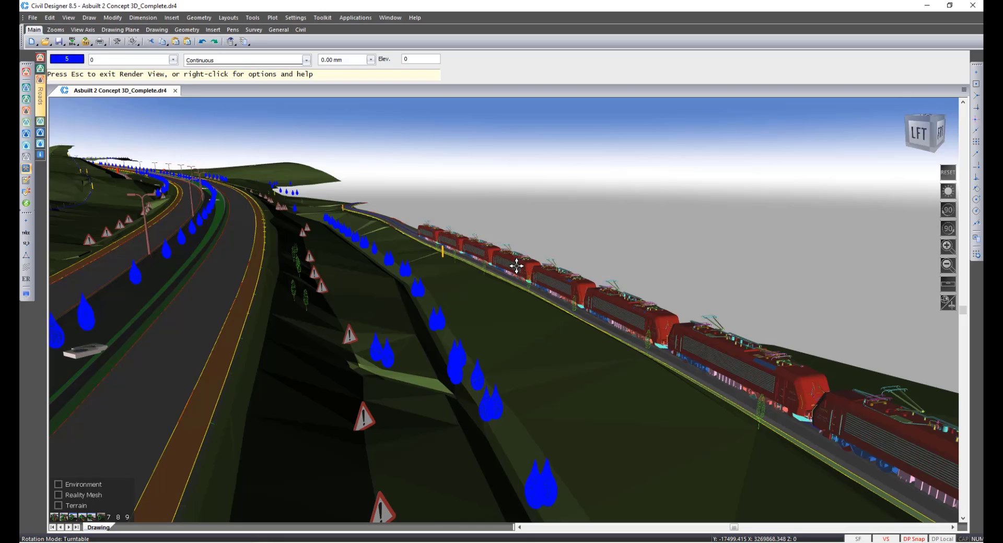
Exit the render view and close the Asbuilt 2 Concept 3D_Complete drawing.
key(Escape)
key(Return)
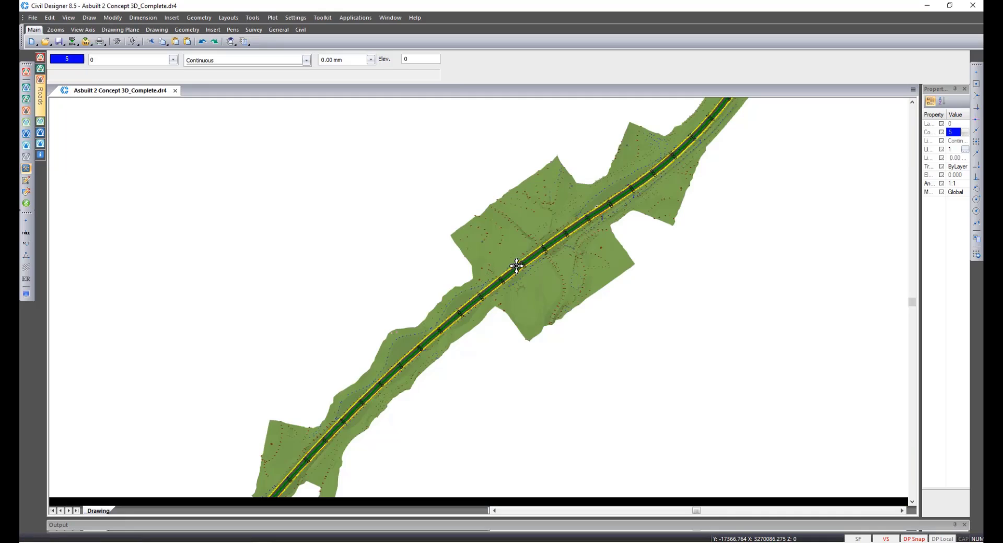
click(176, 91)
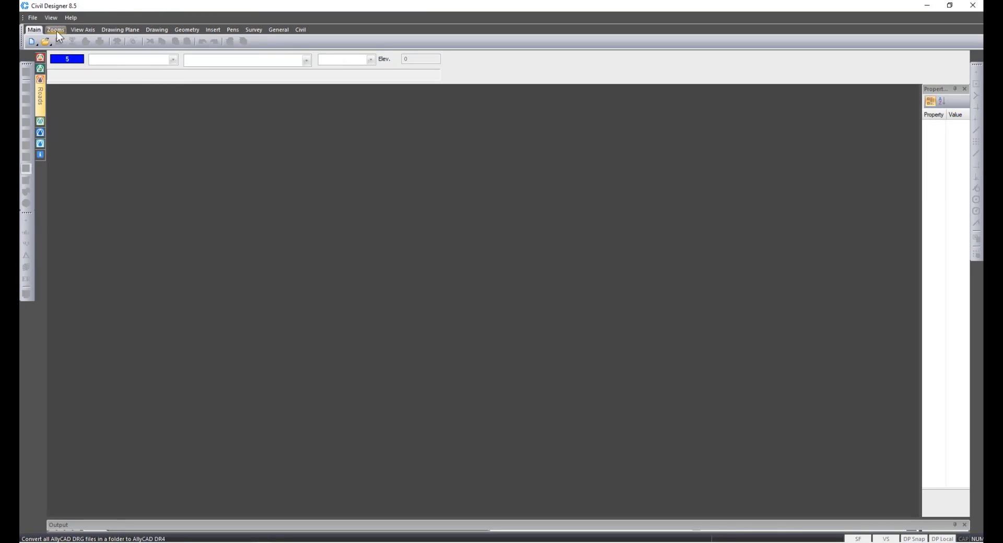
Create a new blank drawing and activate Survey Mode.
click(33, 18)
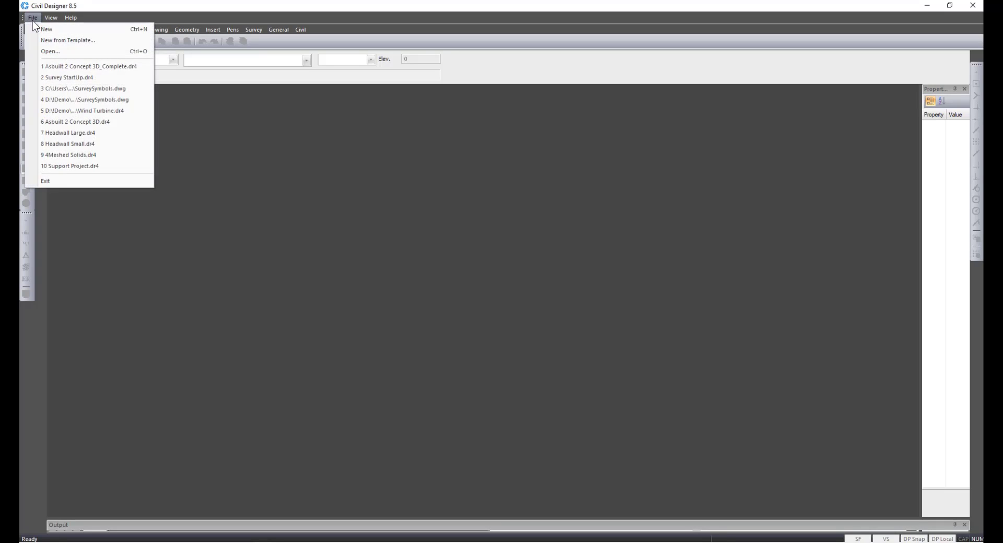
click(38, 29)
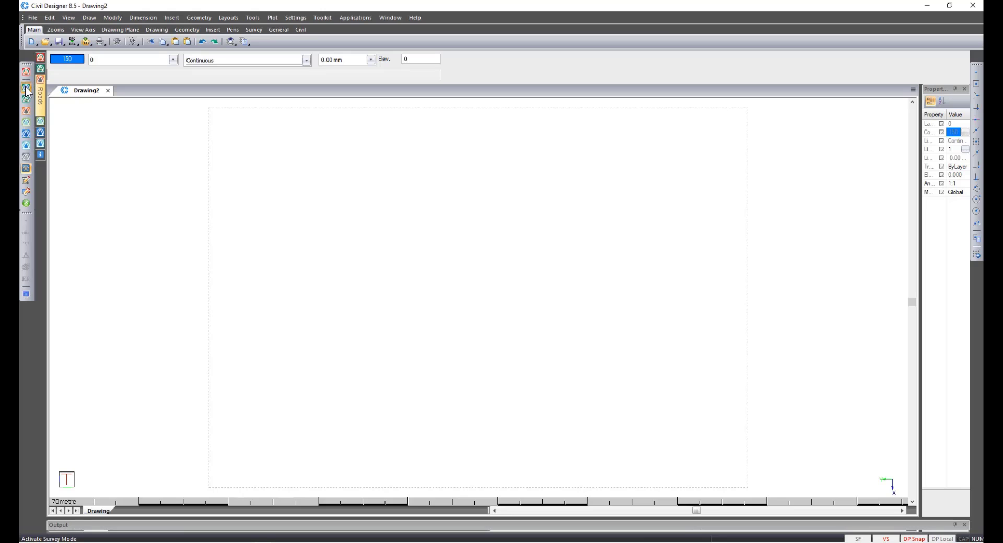
click(26, 90)
In Project Settings, enable the Terrain file and create a new terrain file named Webinar in the Survey Functions folder.
click(33, 19)
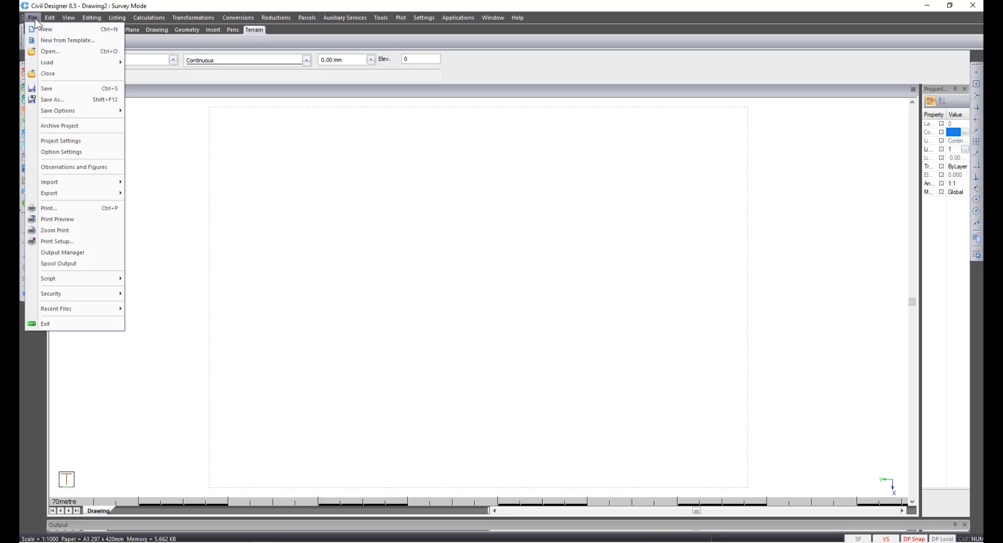
click(57, 139)
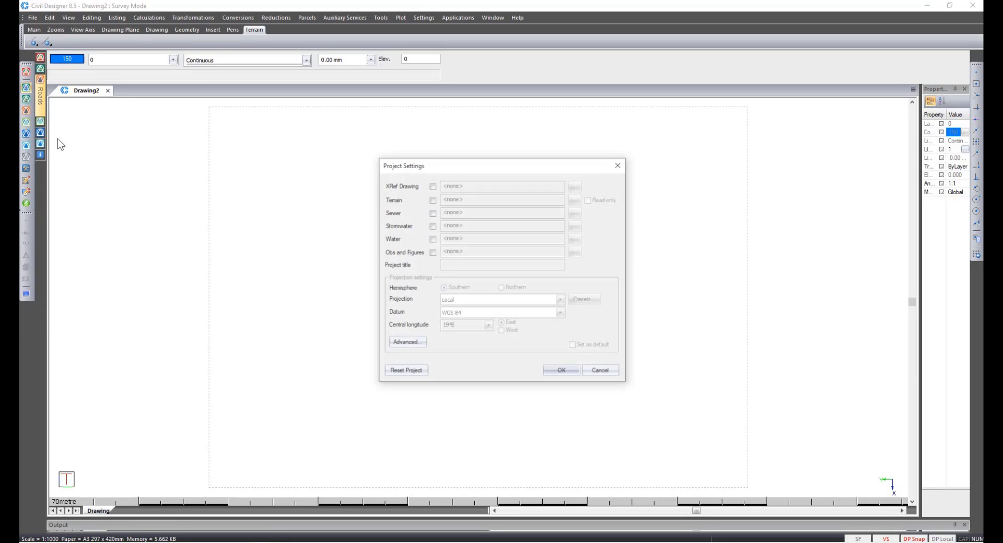
click(431, 200)
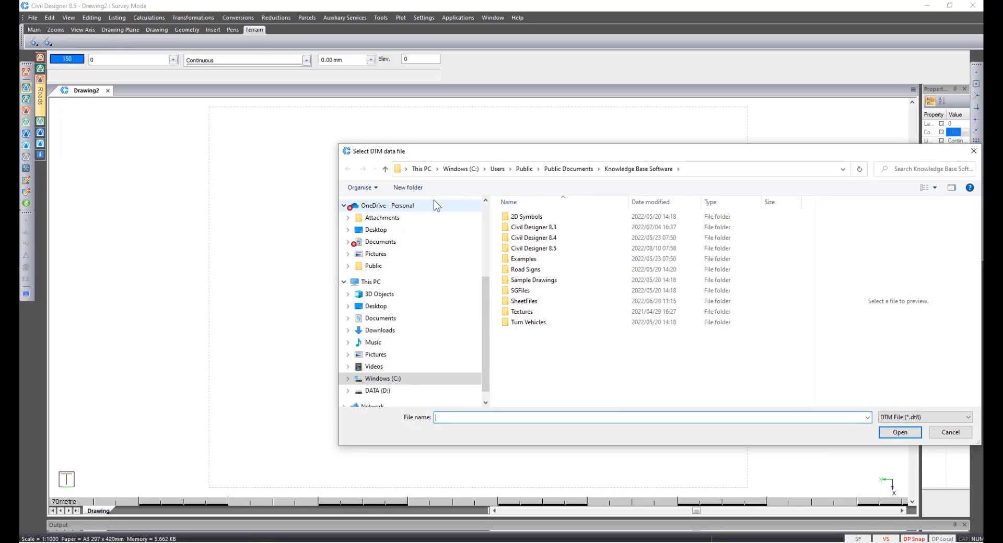
click(411, 387)
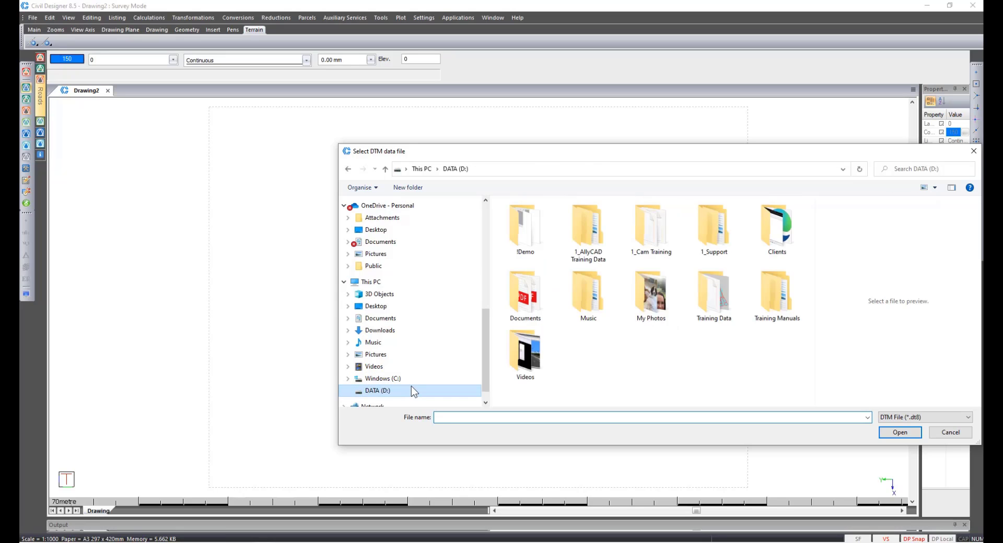
double_click(543, 243)
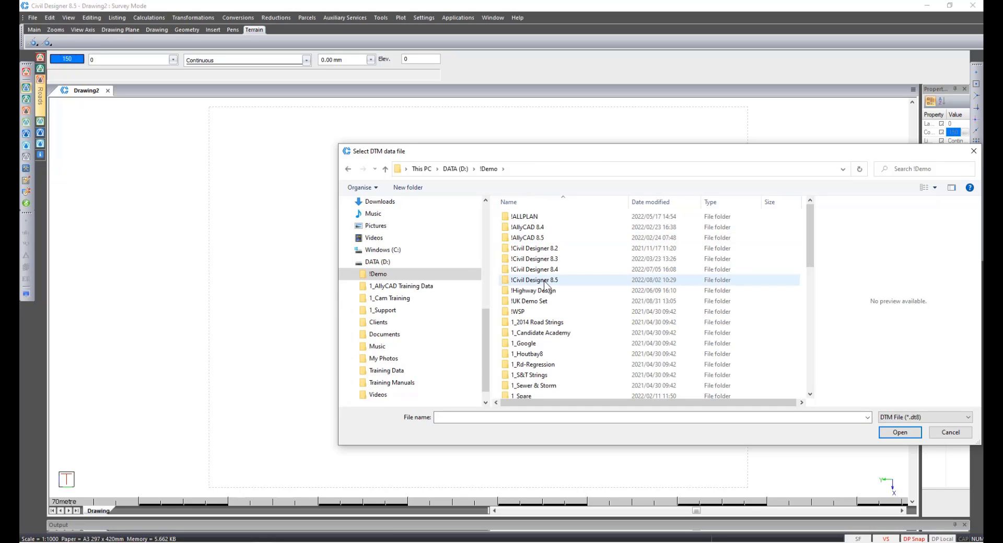
double_click(545, 282)
double_click(533, 330)
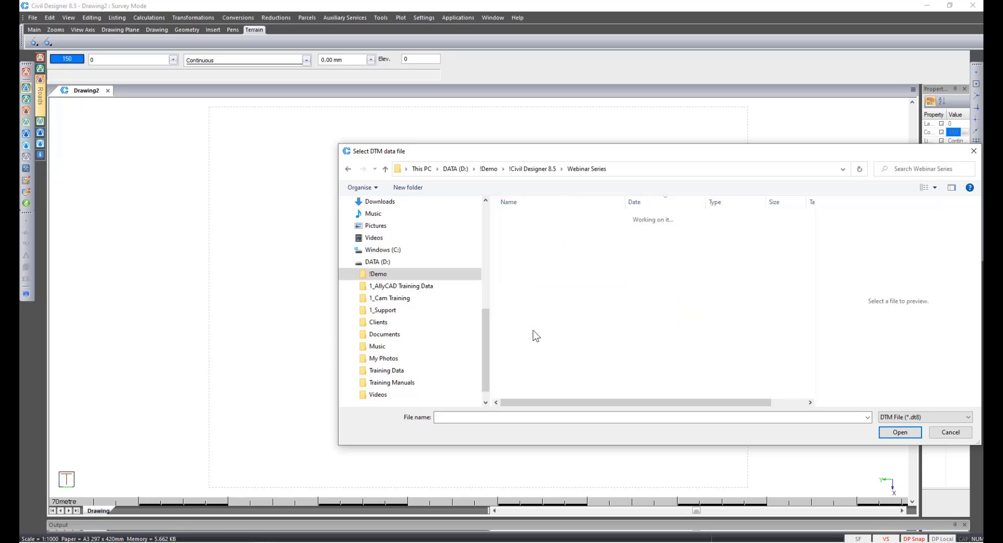
double_click(548, 217)
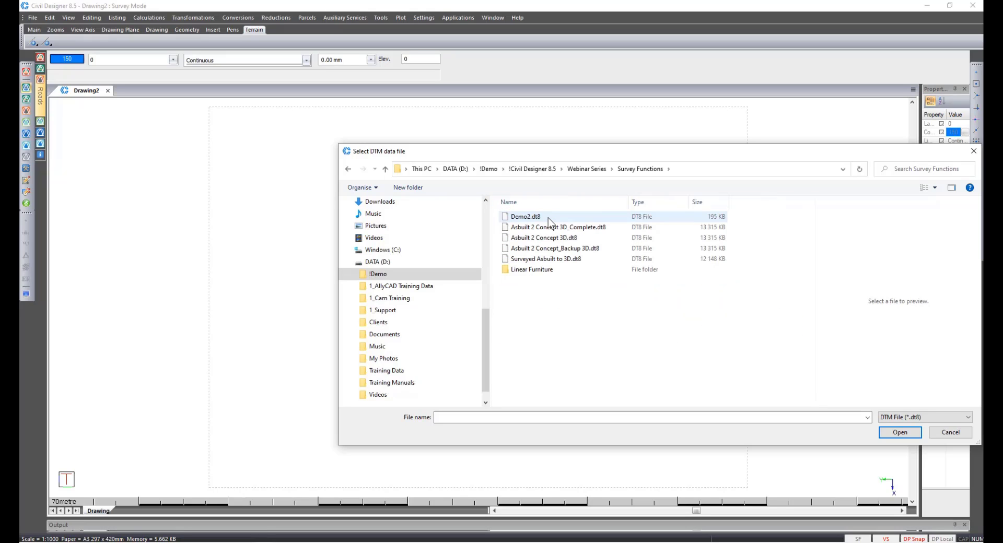
click(466, 416)
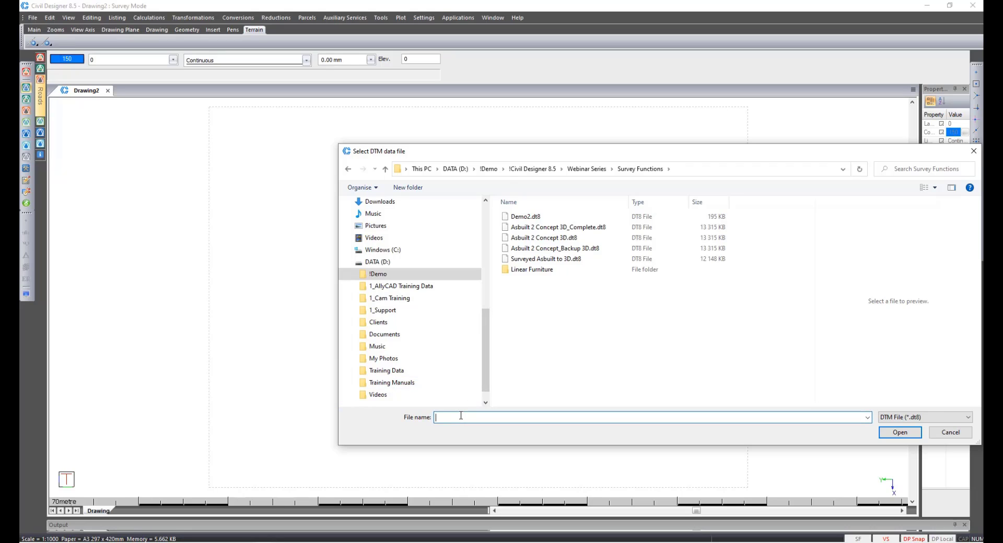
text(Webinar)
key(Return)
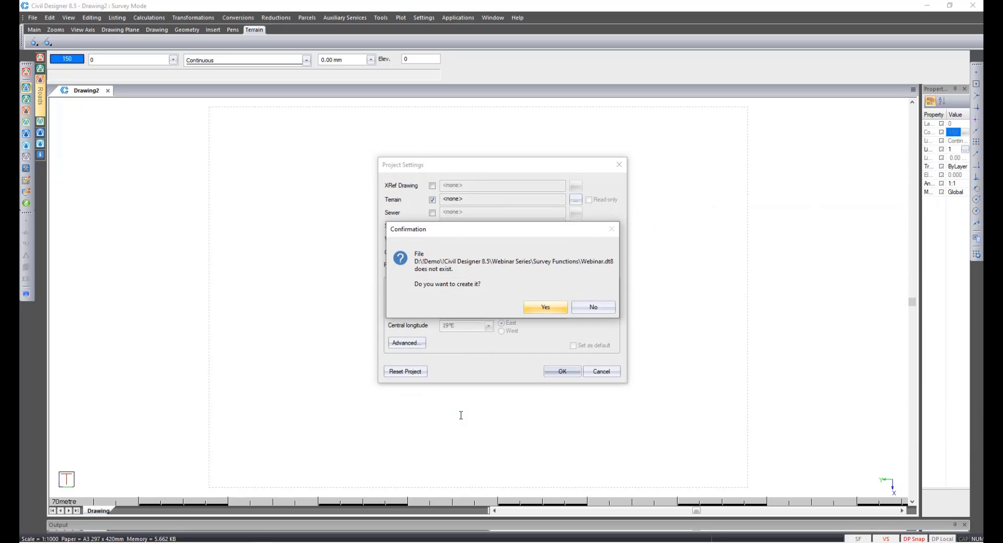
click(542, 308)
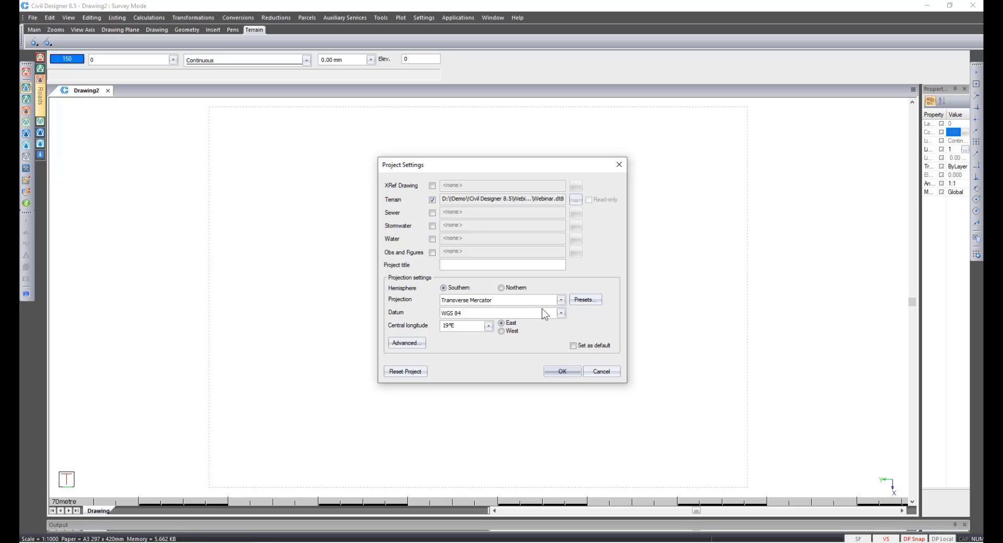
Set the central longitude to 21°E and accept the project settings.
click(489, 326)
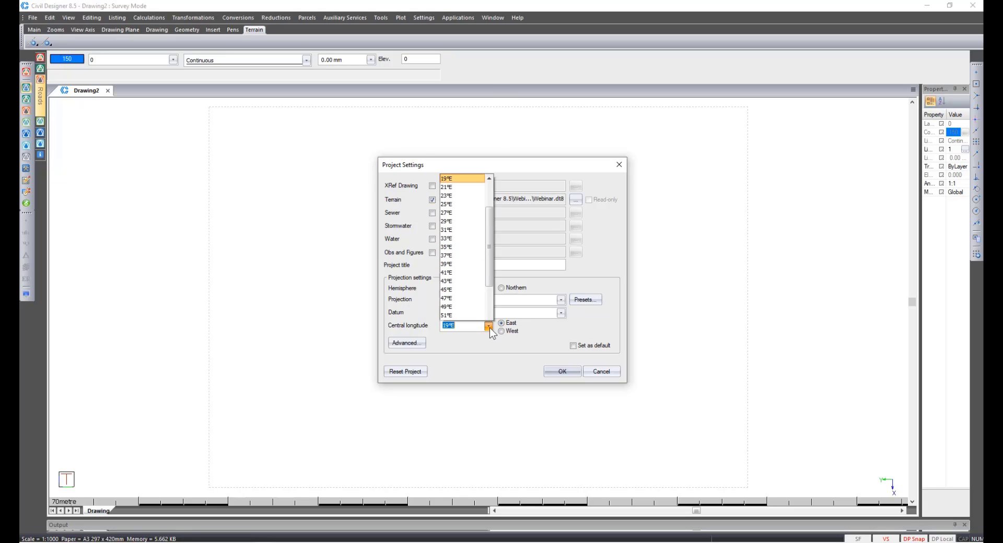
click(460, 119)
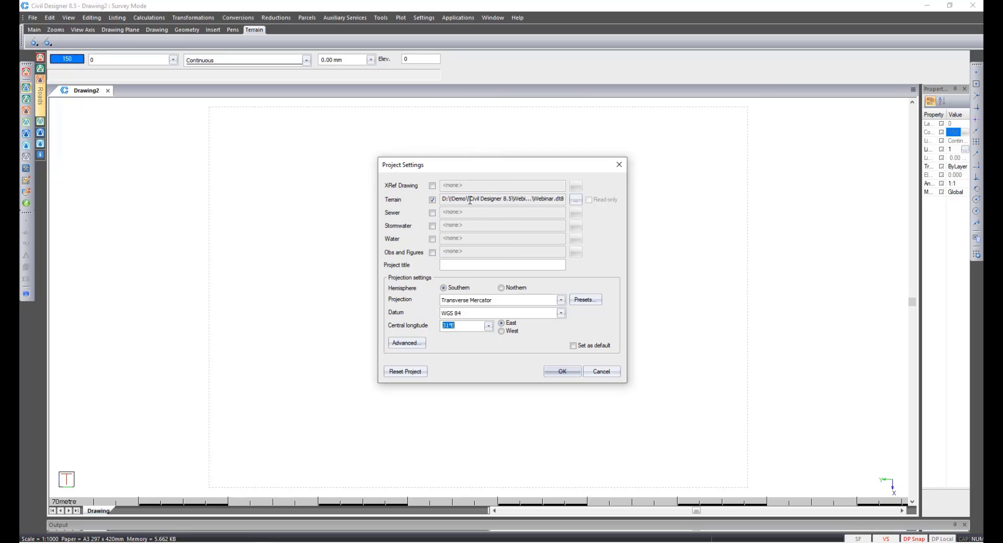
click(560, 375)
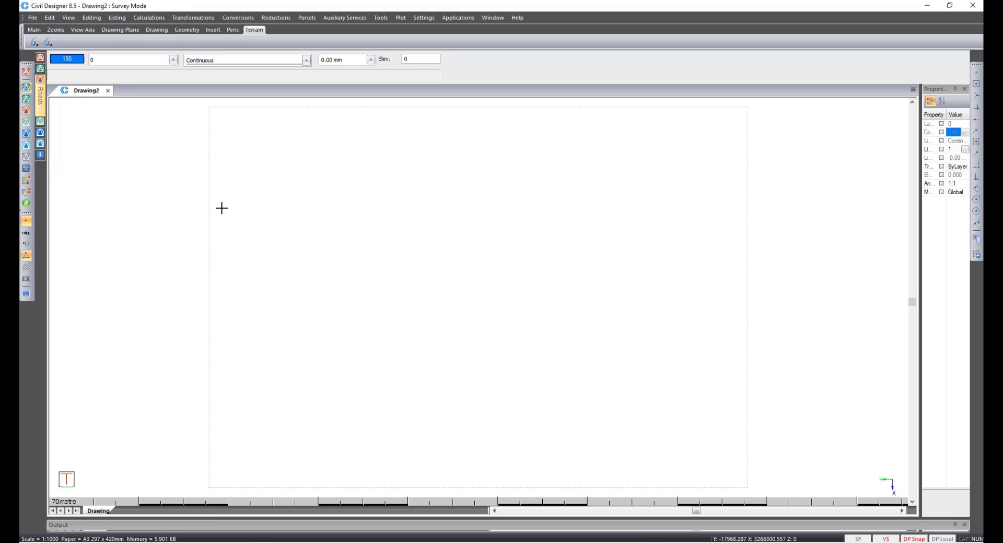
Import Survey Functions Import1.csv as a single comma-delimited ASCII XYZ file and continue to the column assignment.
click(32, 17)
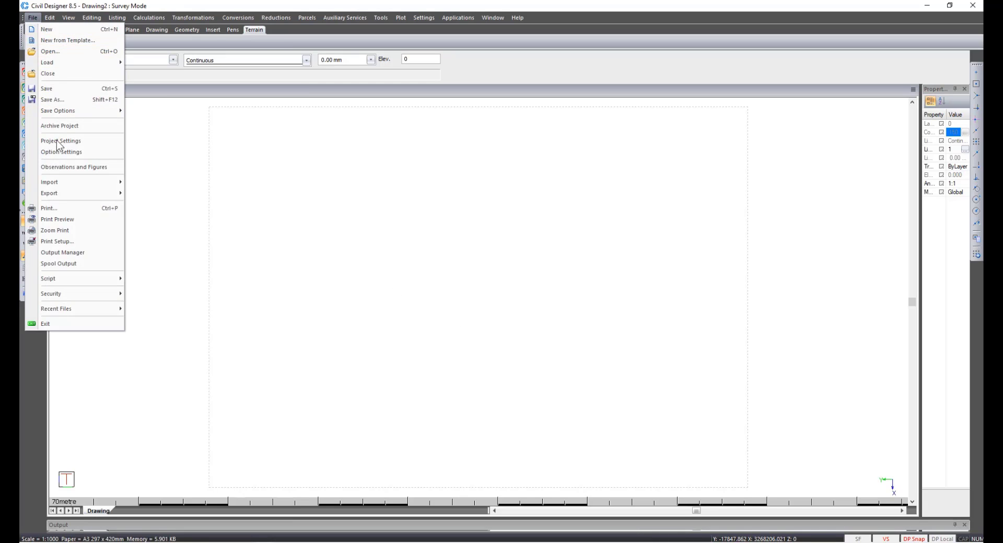
mouse_move(60, 184)
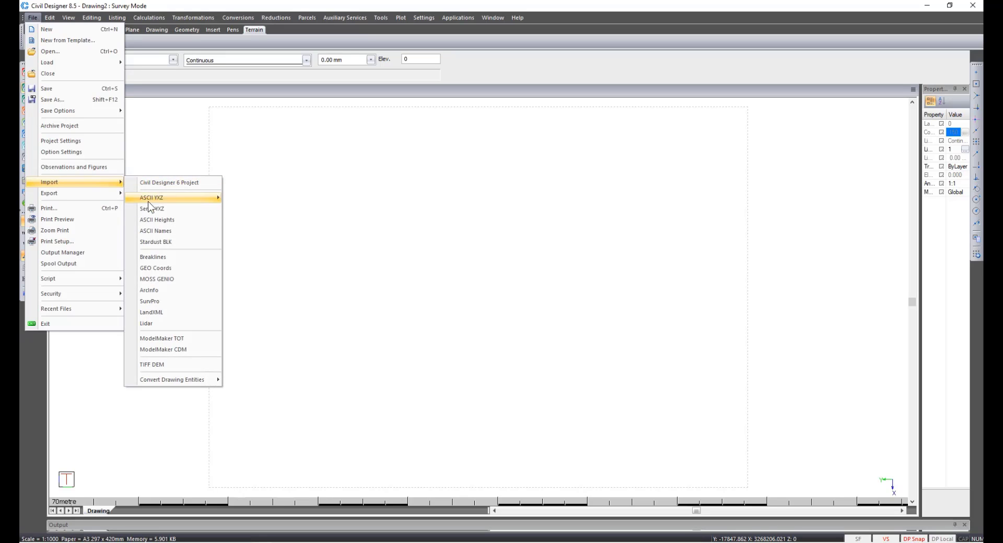
mouse_move(165, 380)
mouse_move(180, 199)
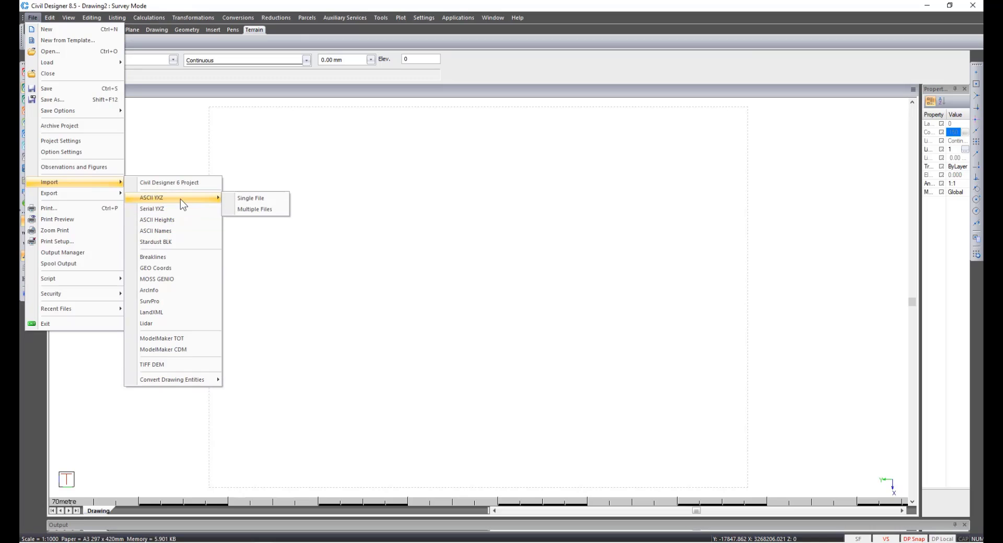
click(248, 199)
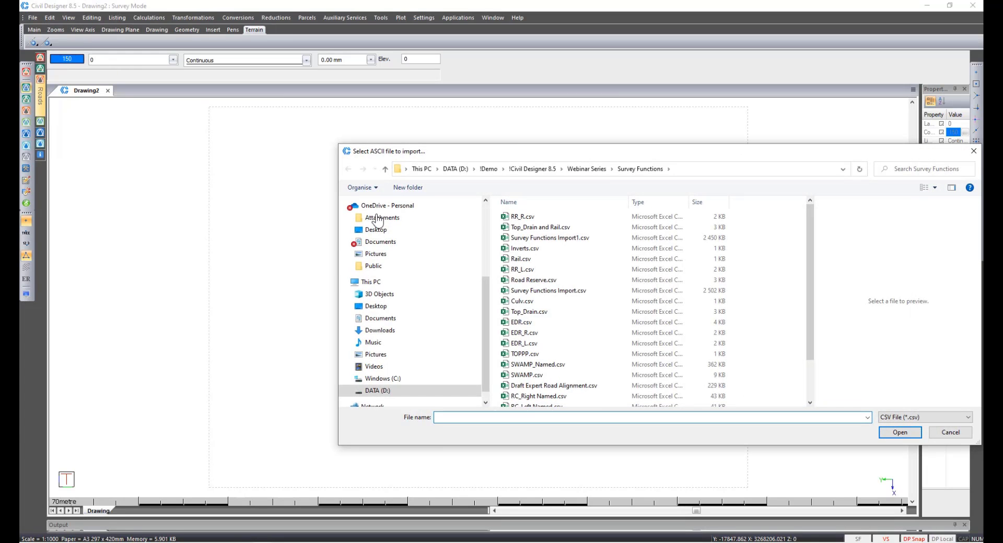
double_click(527, 238)
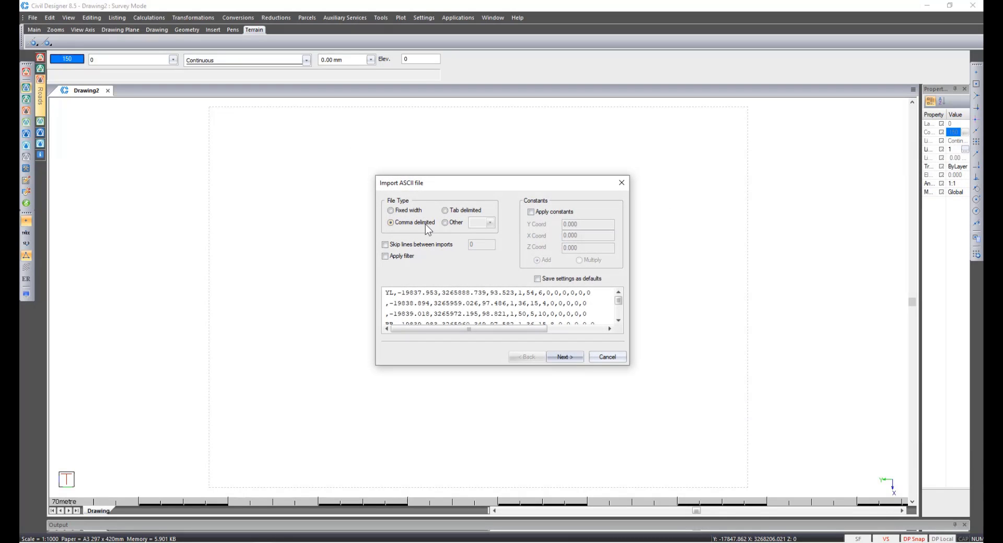
click(562, 358)
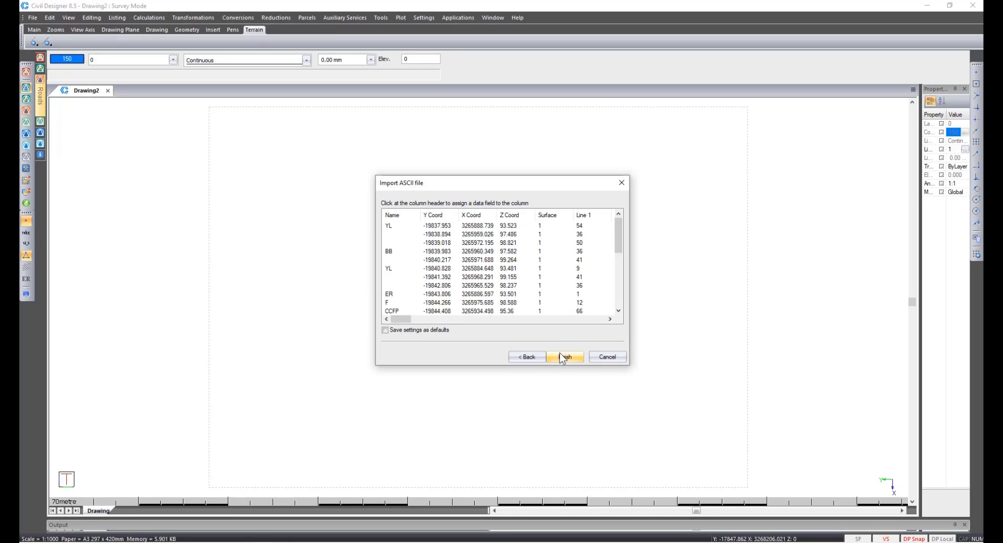
Review the column assignments across the import table, finish the ASCII import and confirm continuing with it.
click(451, 217)
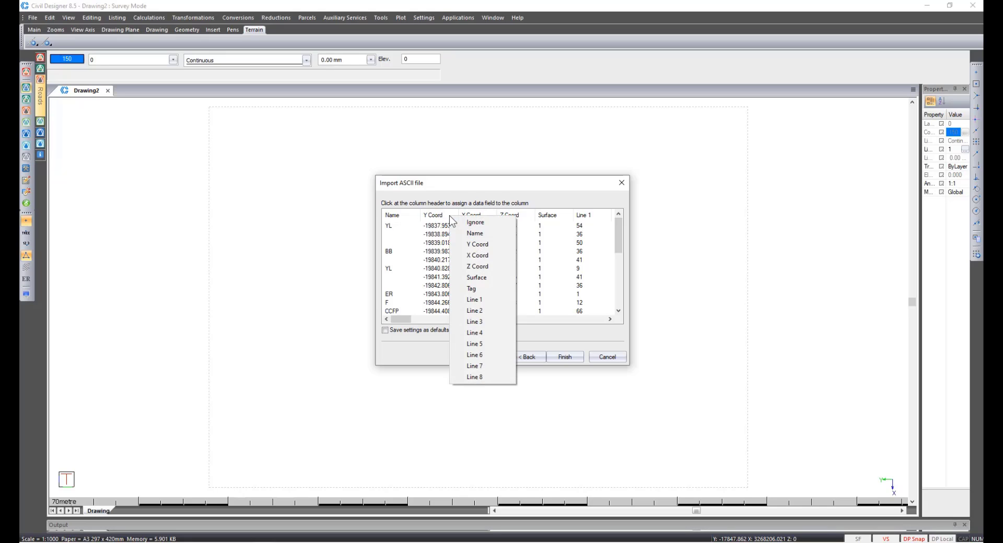
click(451, 218)
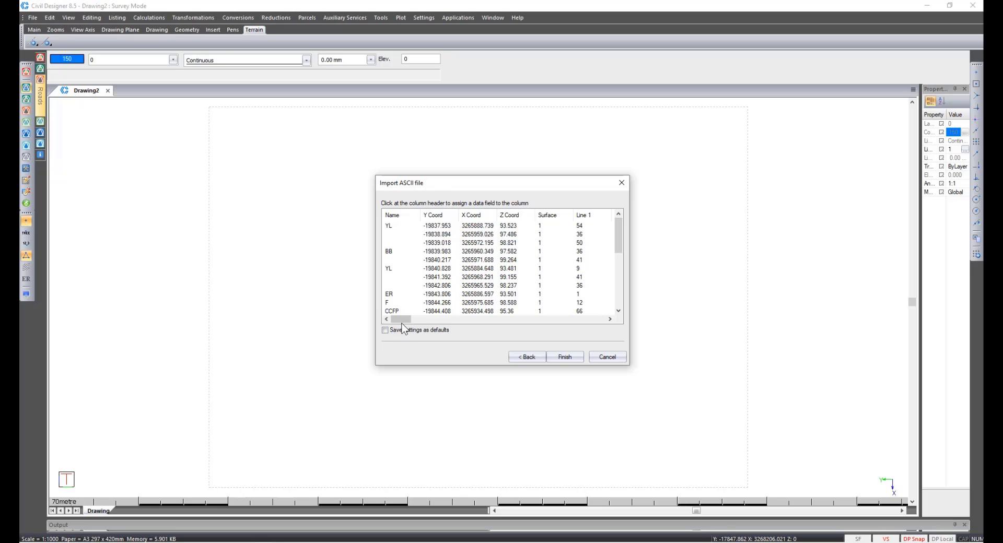
drag(403, 321, 418, 321)
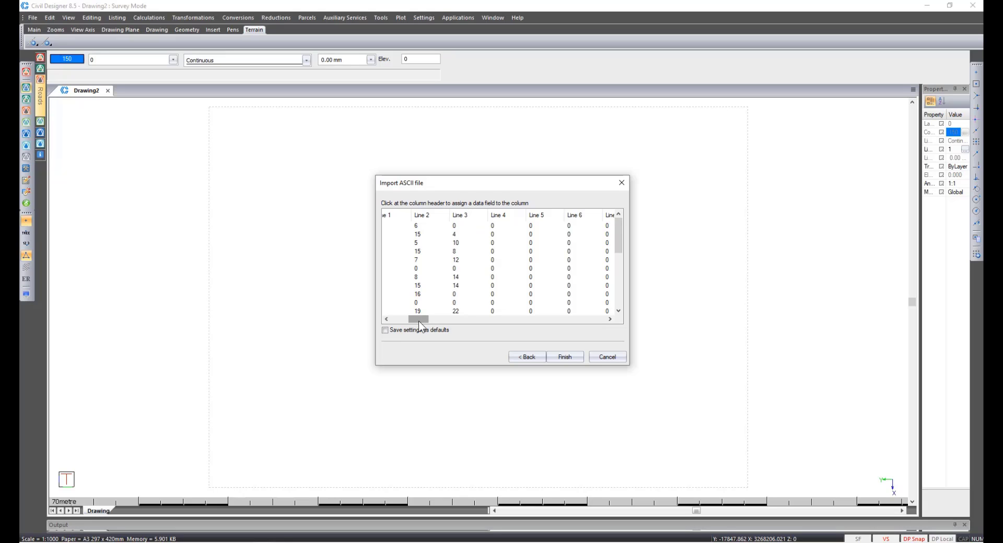
drag(419, 321, 418, 321)
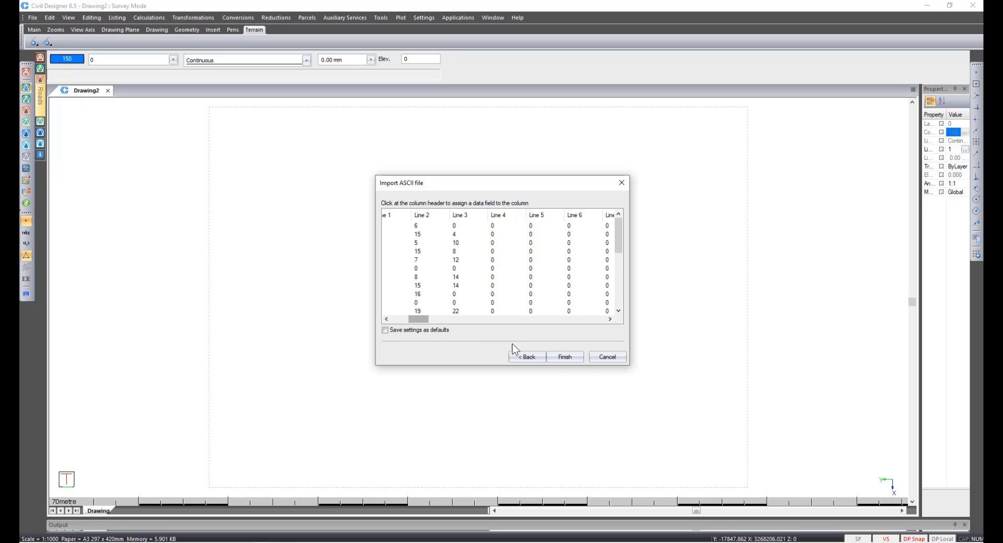
click(577, 359)
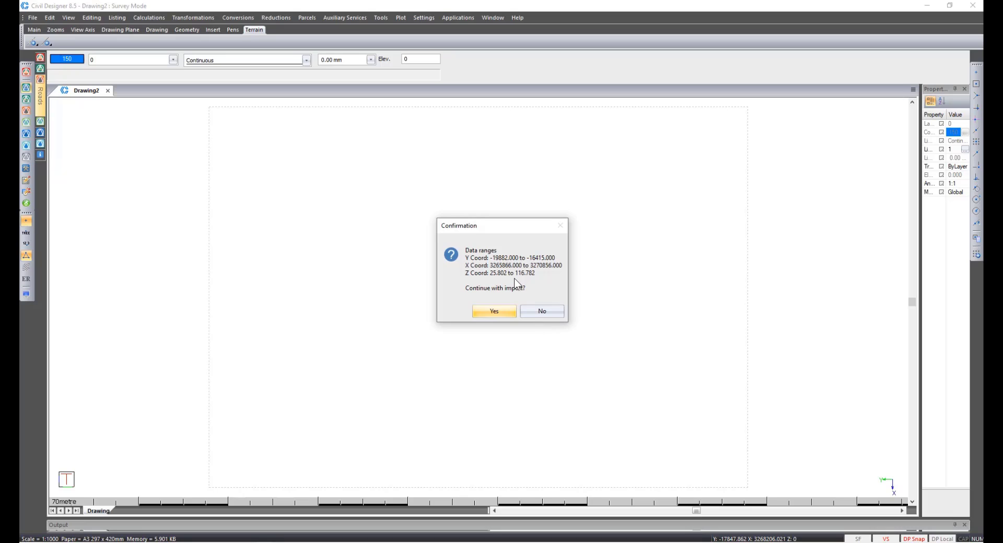
click(494, 312)
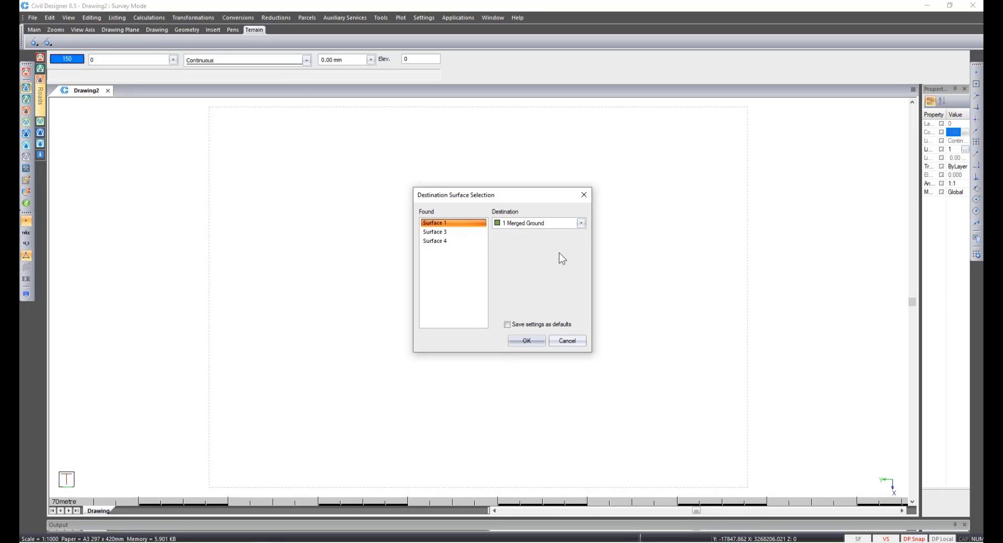
Import Surface 1 into the 1 Merged Ground destination surface and accept the surface selection.
click(583, 223)
mouse_move(583, 245)
mouse_down()
mouse_move(598, 463)
mouse_move(589, 240)
mouse_up()
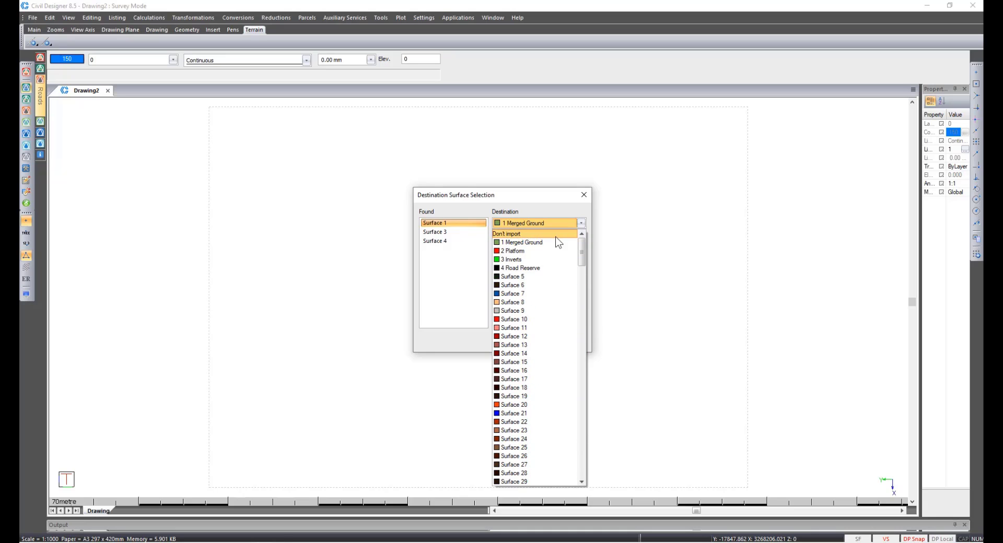
click(556, 240)
click(526, 342)
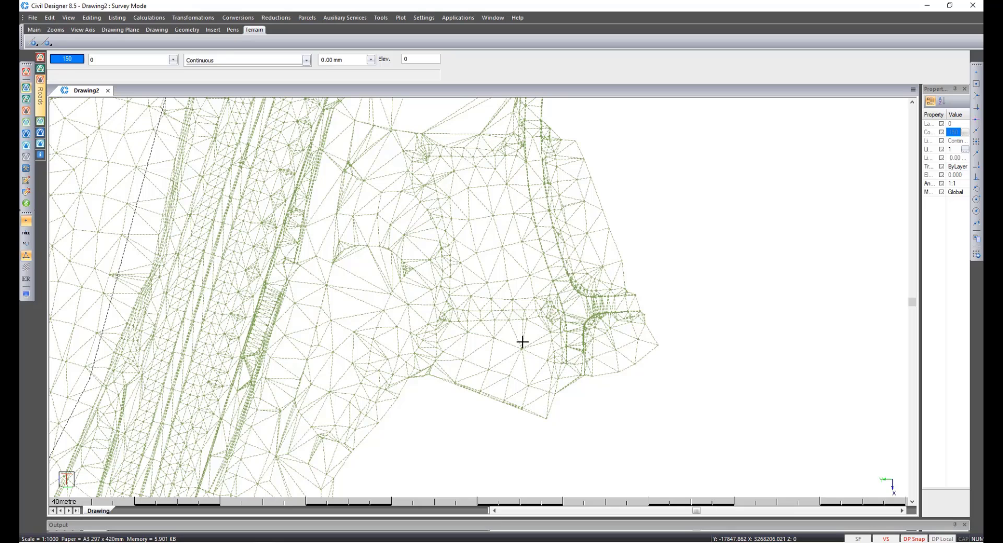
Toggle the point height display on and then off again.
click(26, 244)
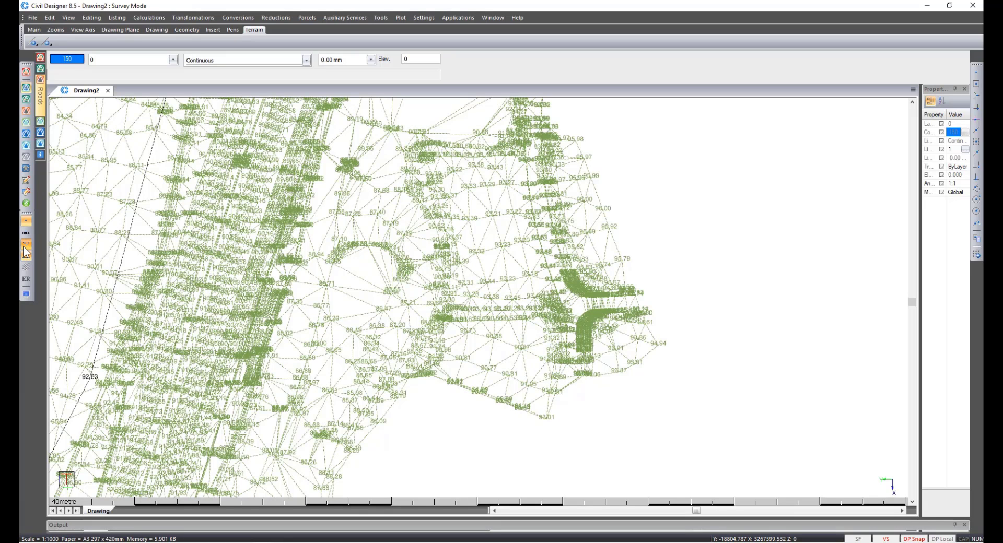
click(30, 234)
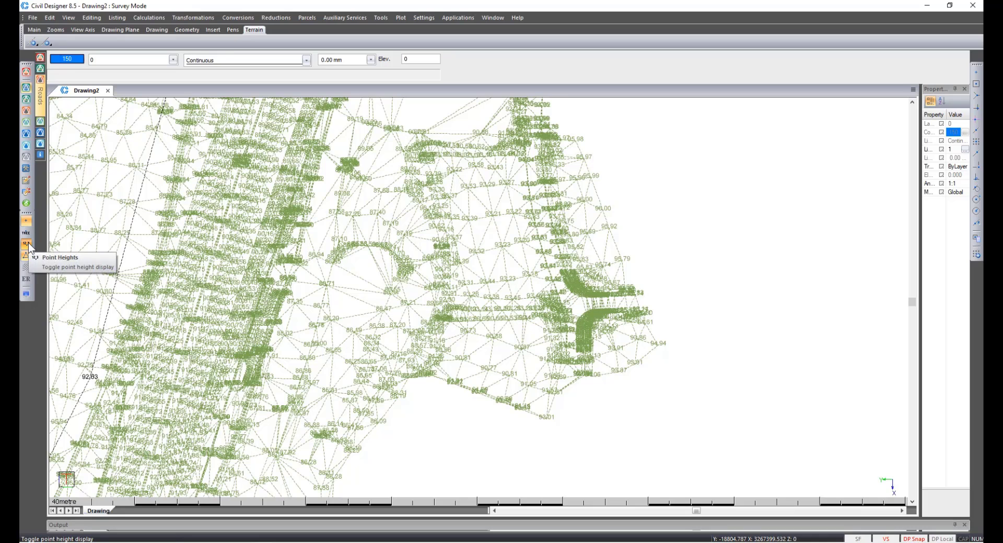
click(27, 244)
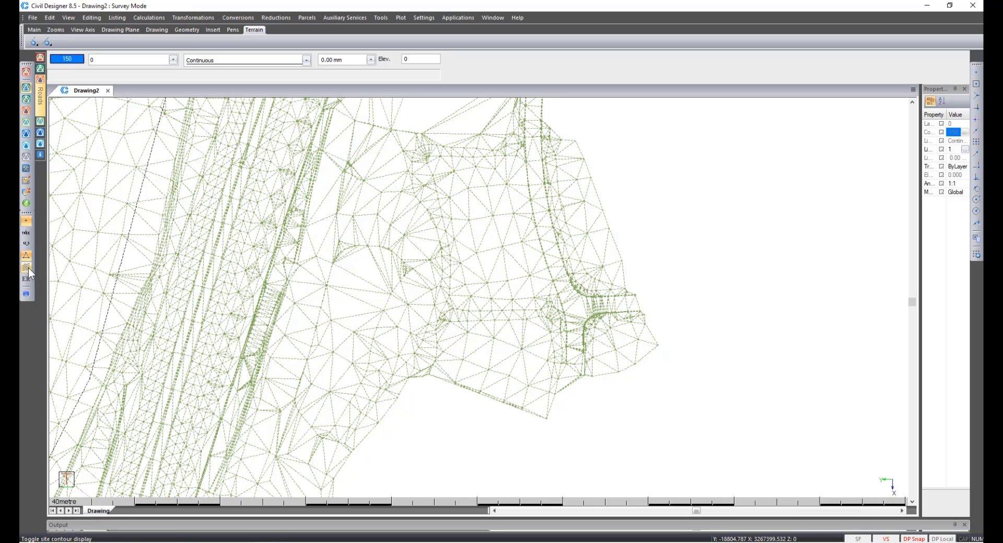
In Display Settings, turn on shading for the 1 Merged Ground surface under Terrain Settings Surfaces.
click(26, 294)
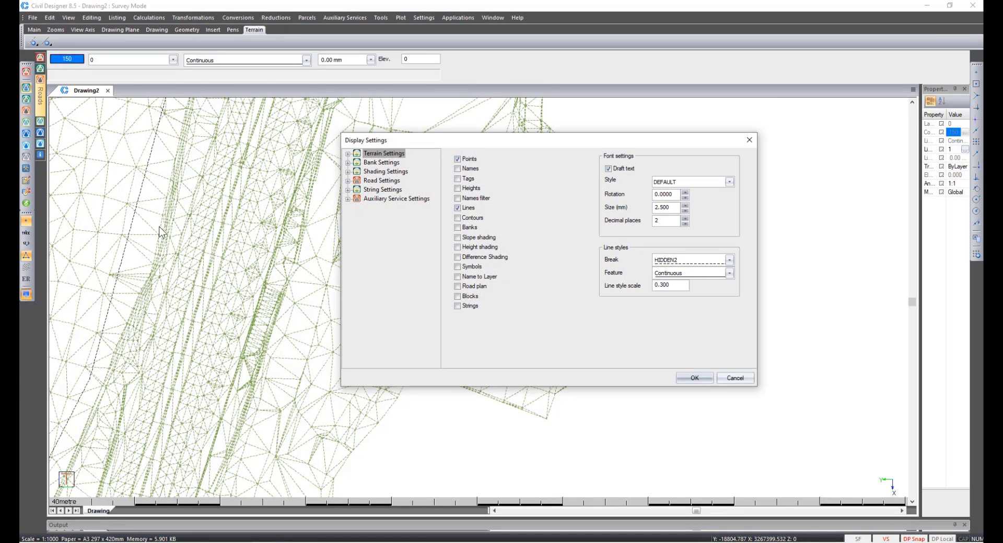
click(347, 154)
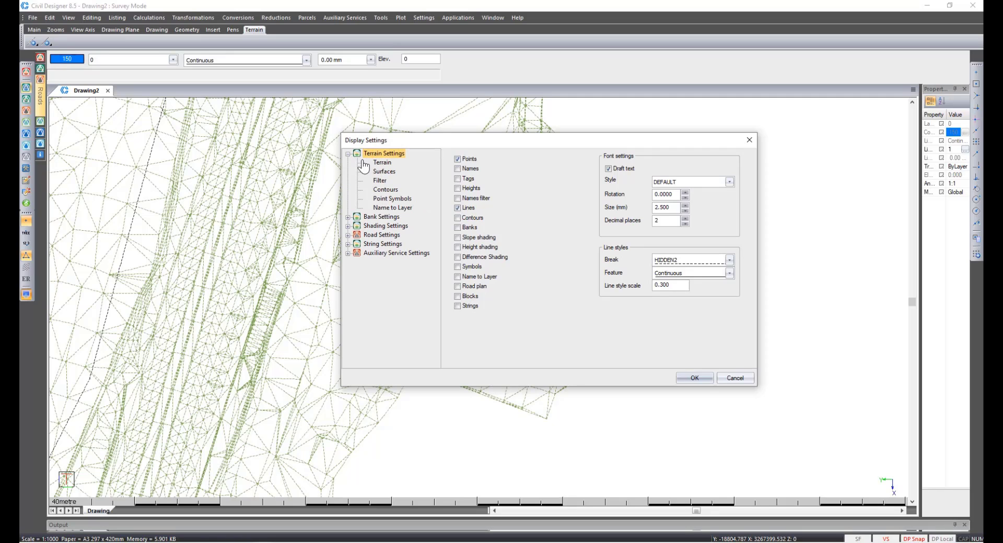
click(384, 172)
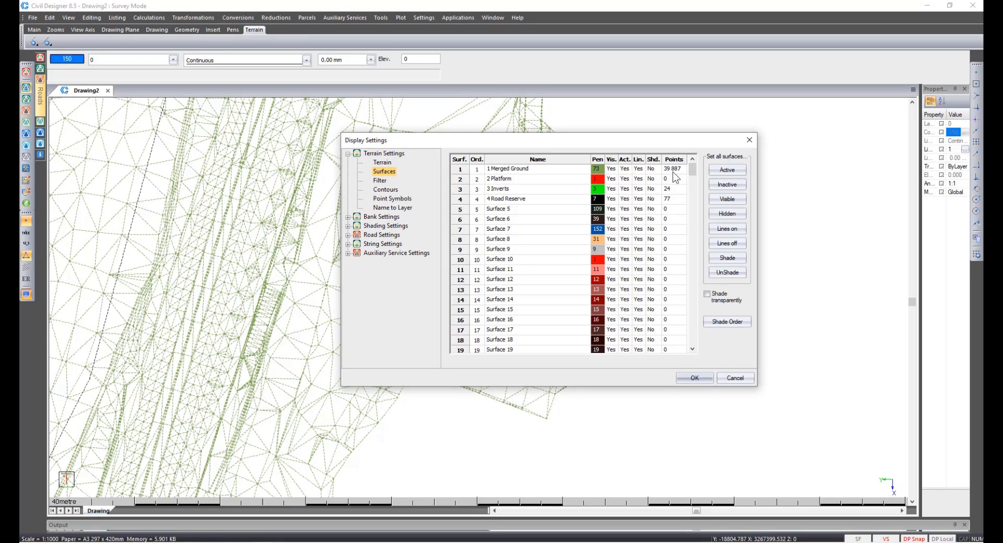
click(653, 170)
Enable Display point symbols under Point Symbols and apply the display settings.
click(396, 203)
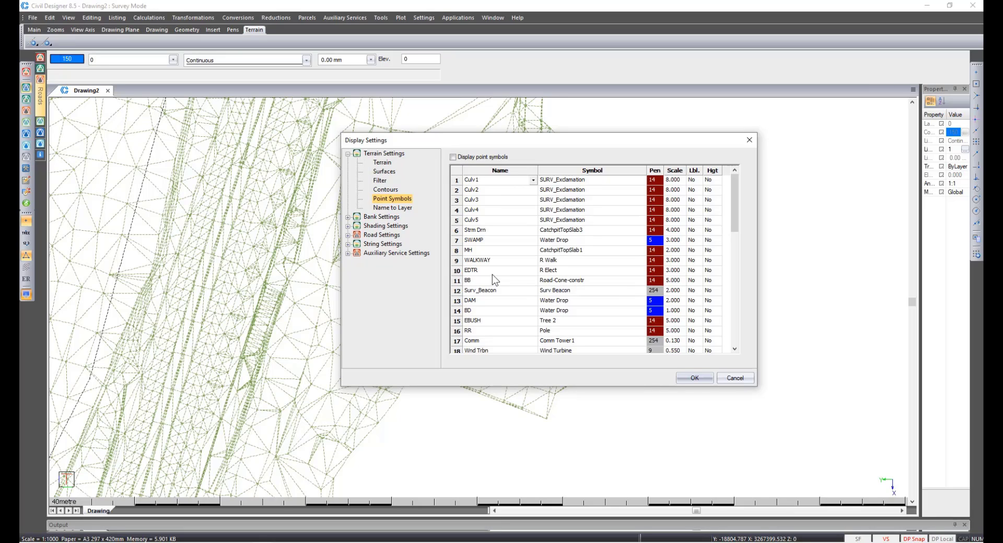
click(453, 157)
click(706, 383)
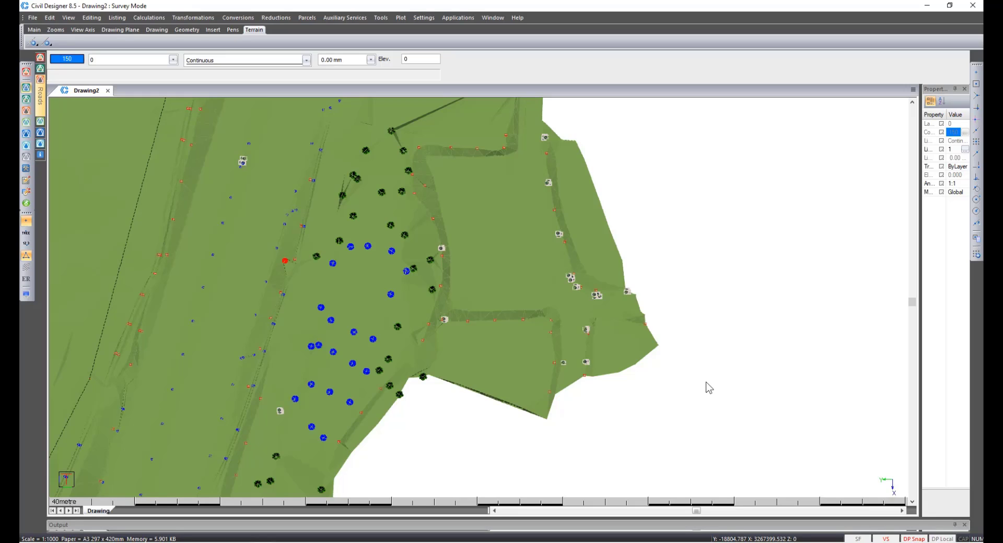
Open Render View and navigate around the 3D terrain model.
right_click(380, 272)
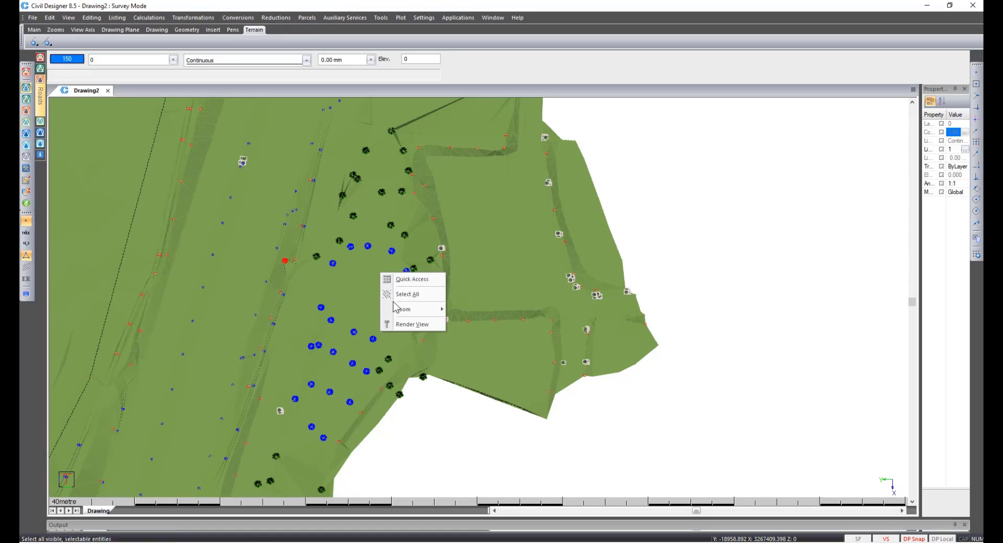
click(406, 324)
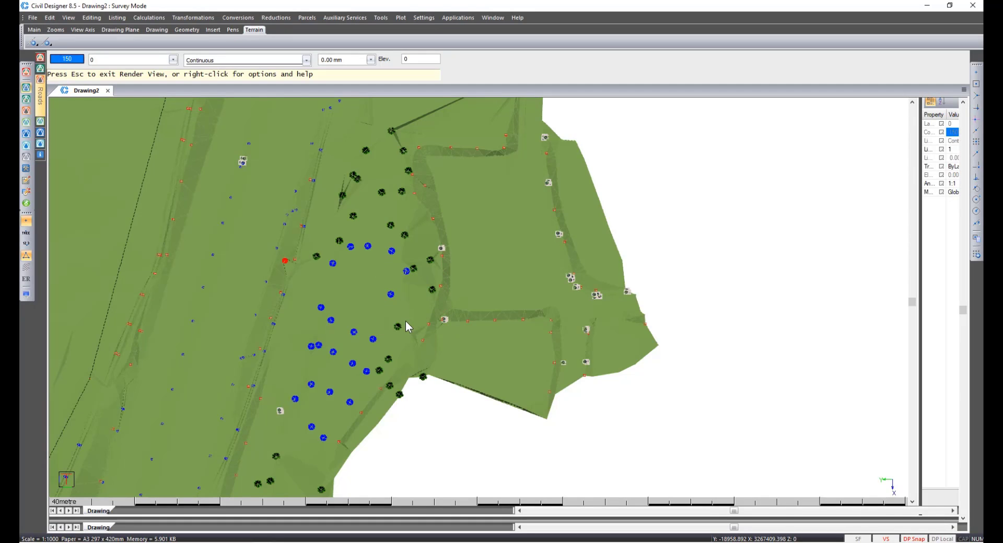
key(1)
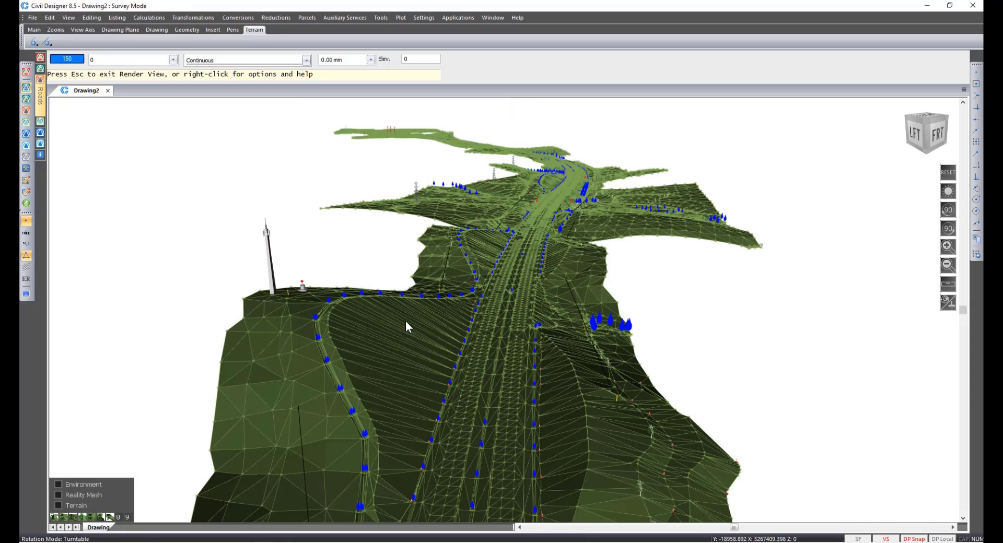
double_click(306, 297)
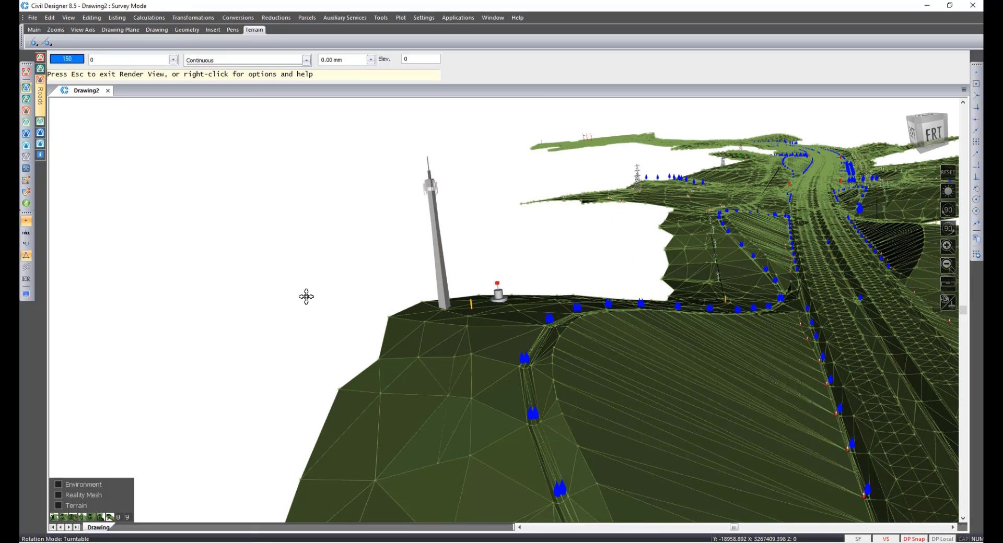
double_click(491, 308)
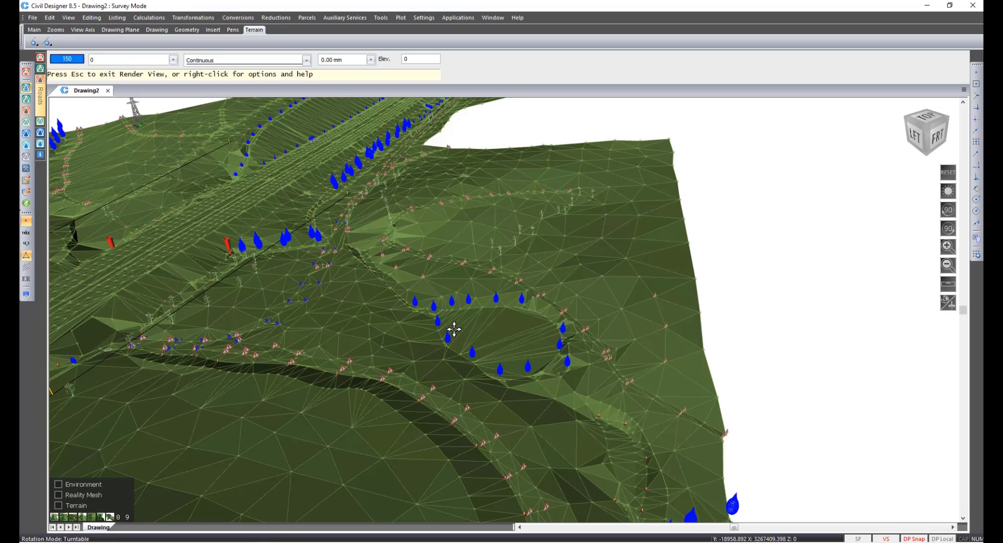
Step through the preset viewpoints, zoom and orbit the rendered terrain, then quit Render View.
key(4)
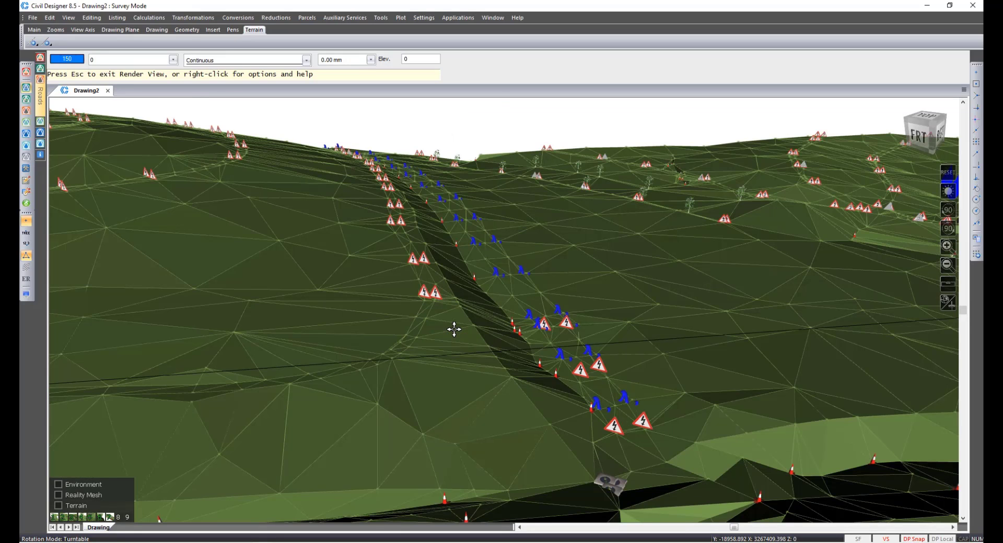
key(5)
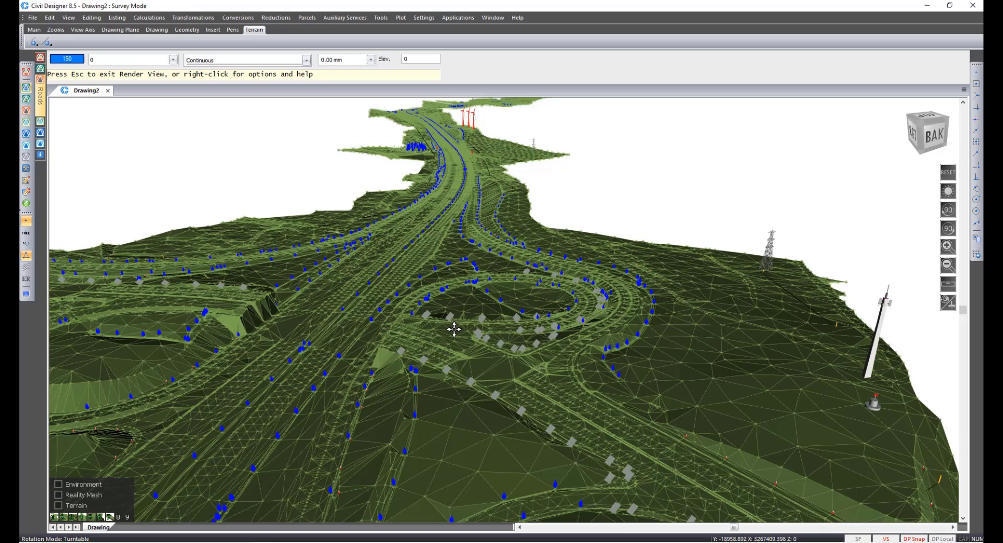
key(6)
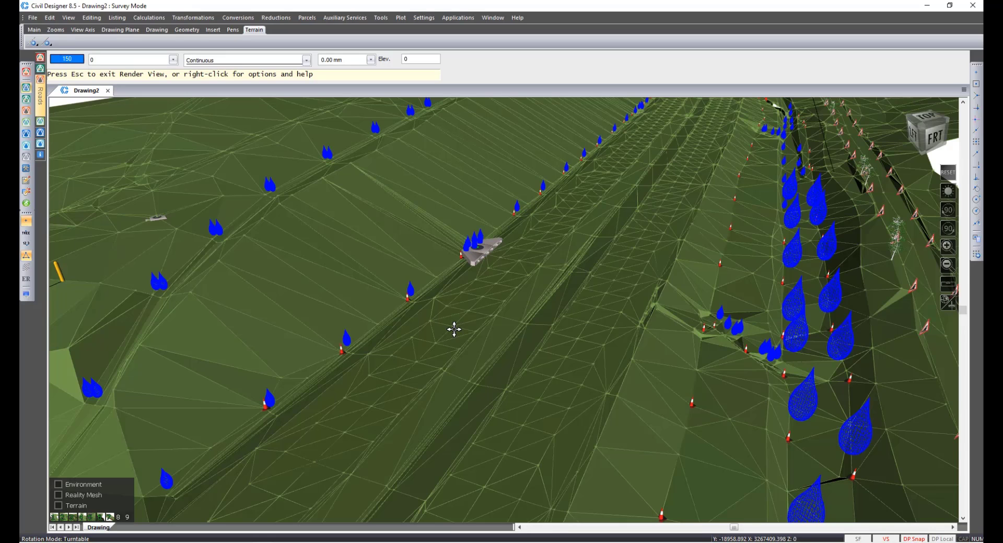
key(7)
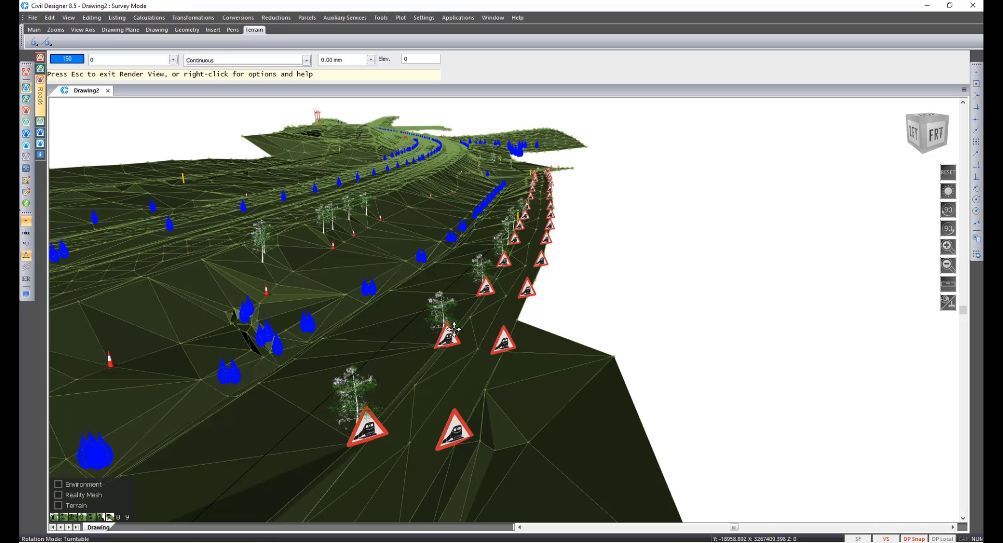
key(7)
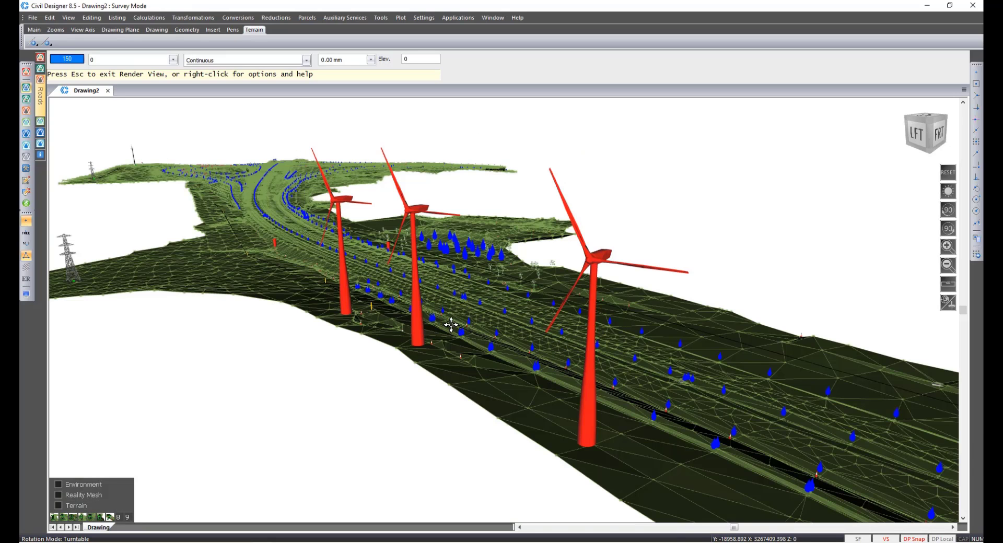
scroll(457, 239, up, 8)
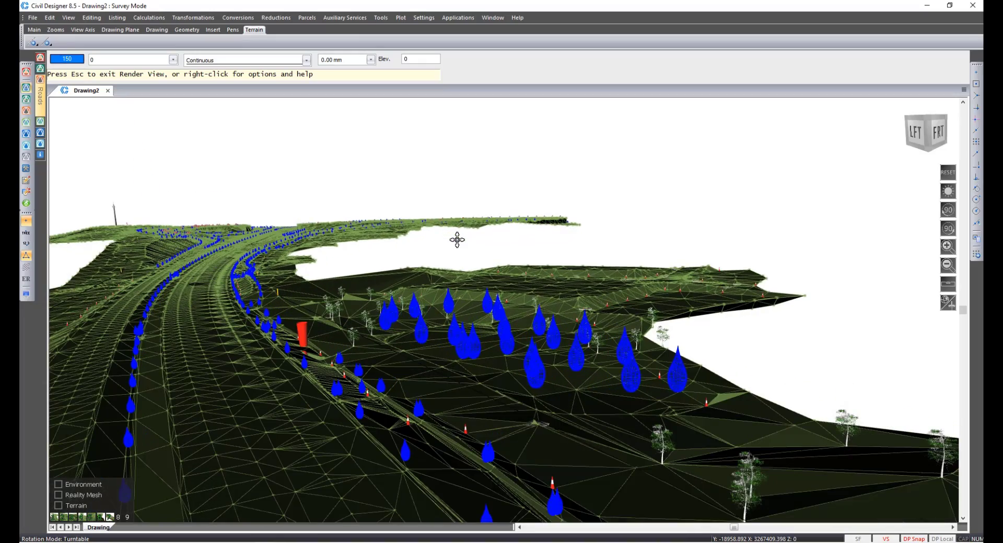
mouse_move(457, 240)
middle_down()
mouse_move(503, 340)
mouse_move(499, 428)
mouse_move(557, 410)
mouse_move(606, 409)
middle_up()
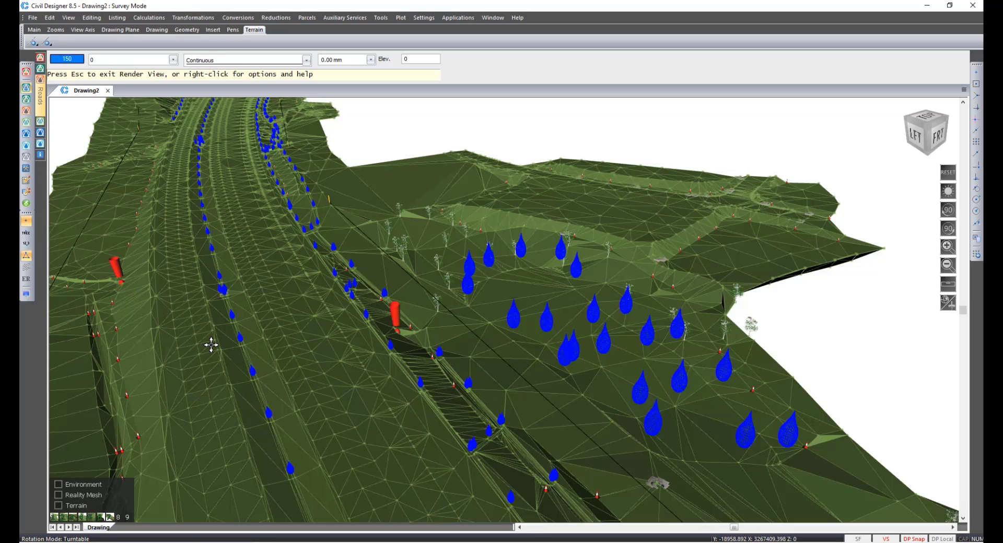
key(Escape)
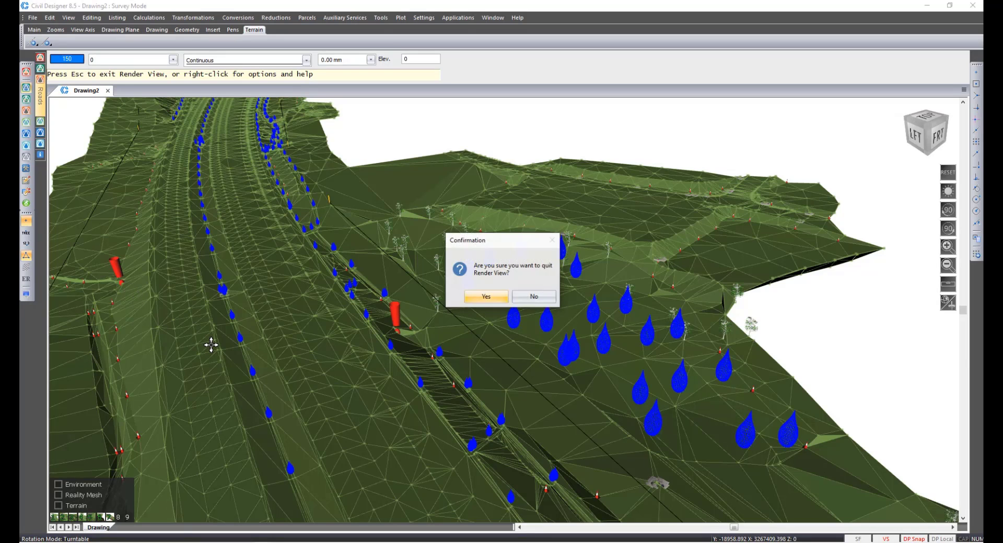
key(Return)
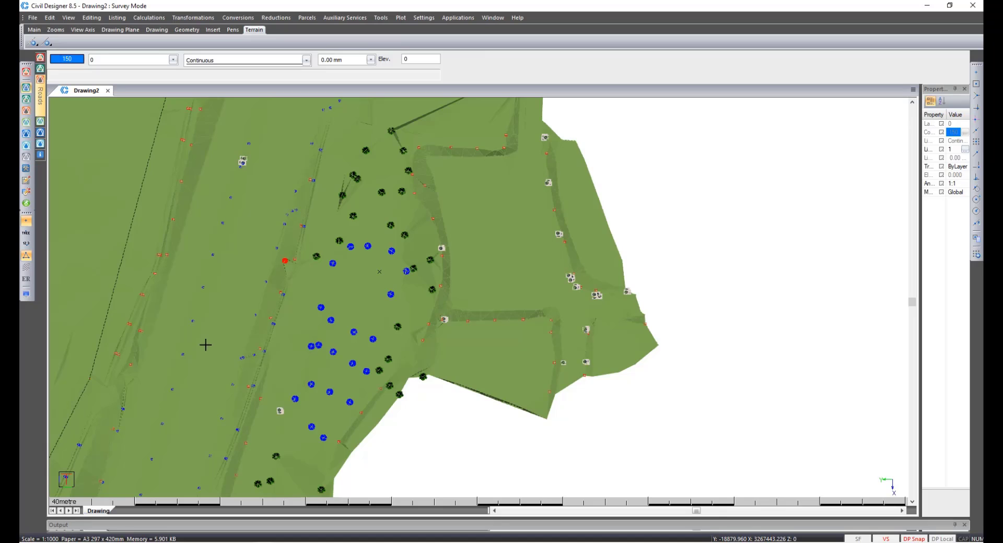
Open Display Settings at Point Symbols and set the name of a new symbol row to CONCRFP.
click(26, 294)
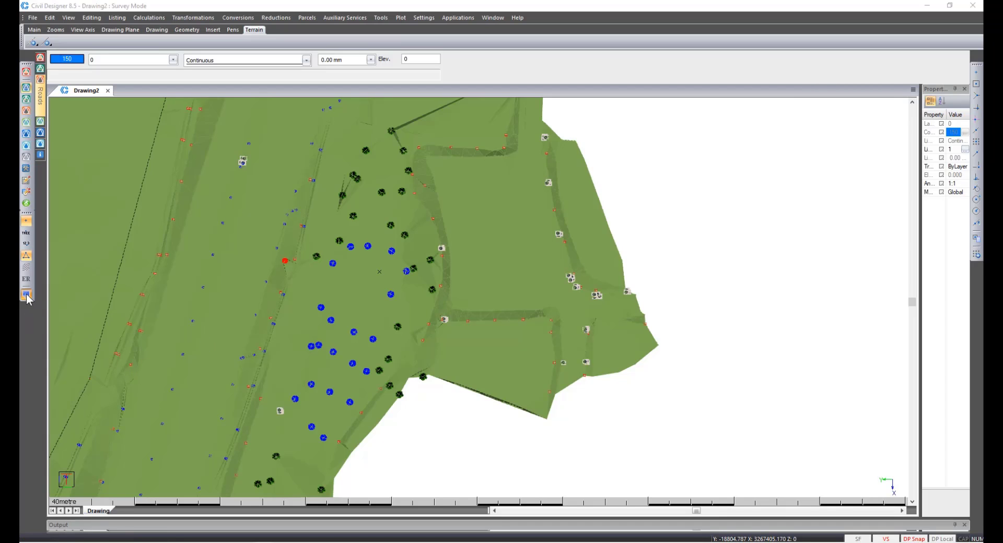
click(348, 154)
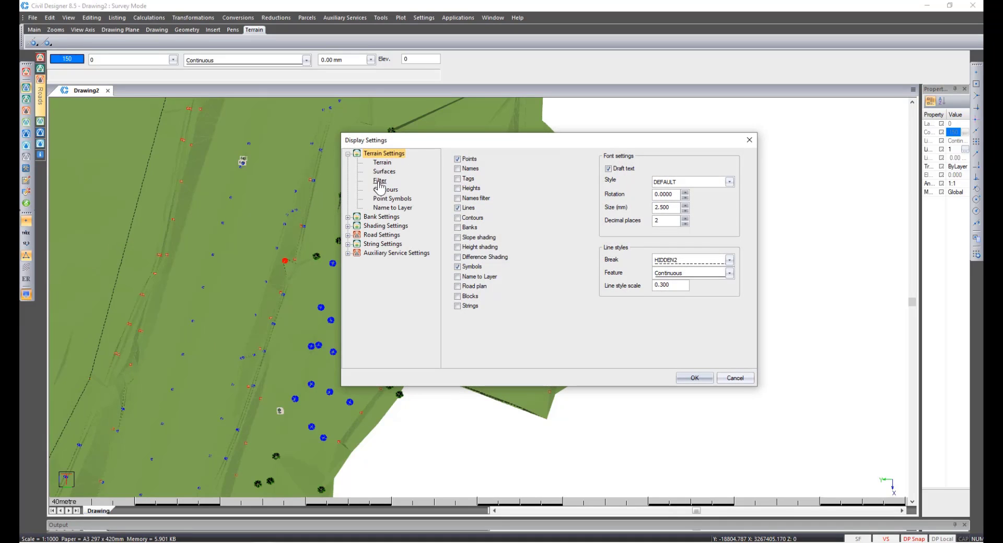
click(387, 199)
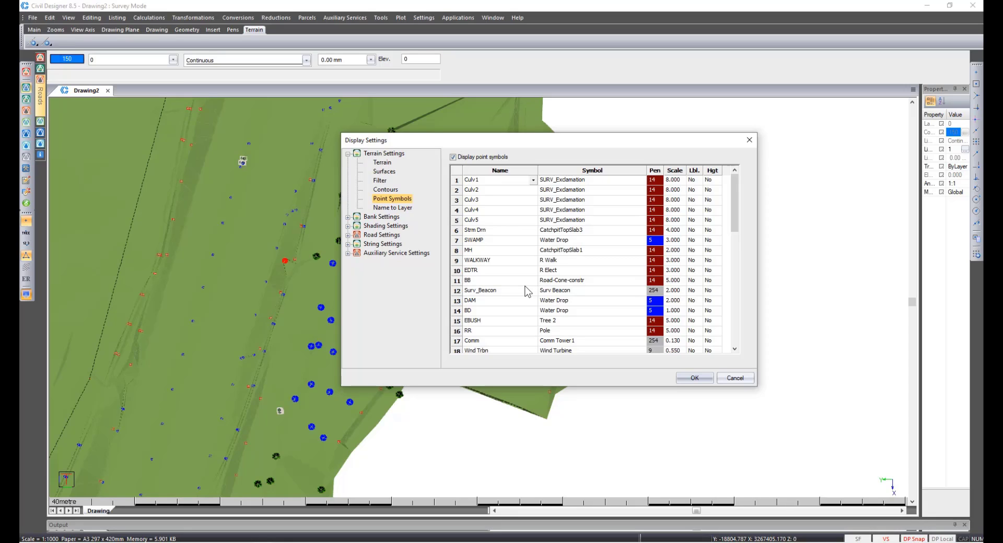
scroll(526, 292, down, 1)
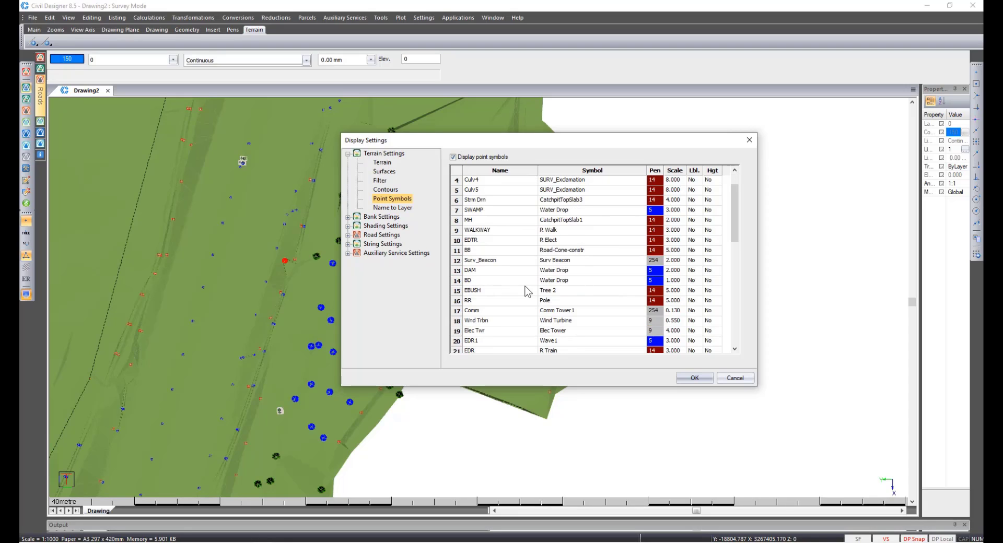
scroll(527, 292, down, 2)
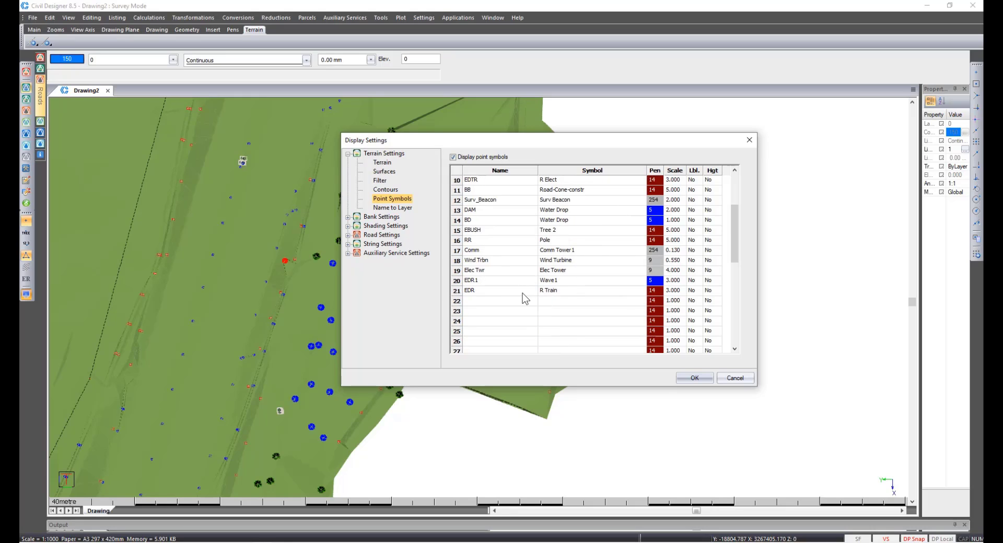
click(528, 302)
click(533, 301)
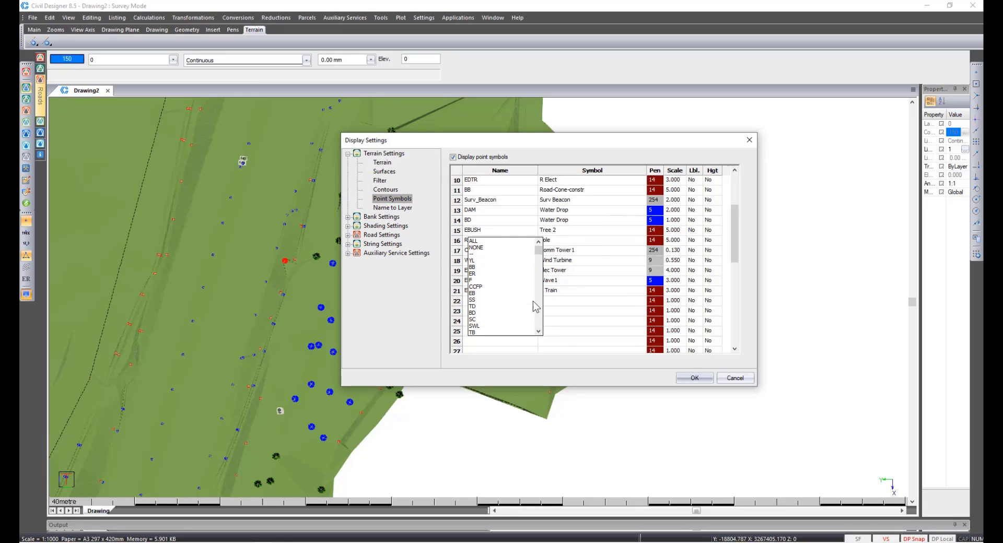
scroll(507, 283, down, 5)
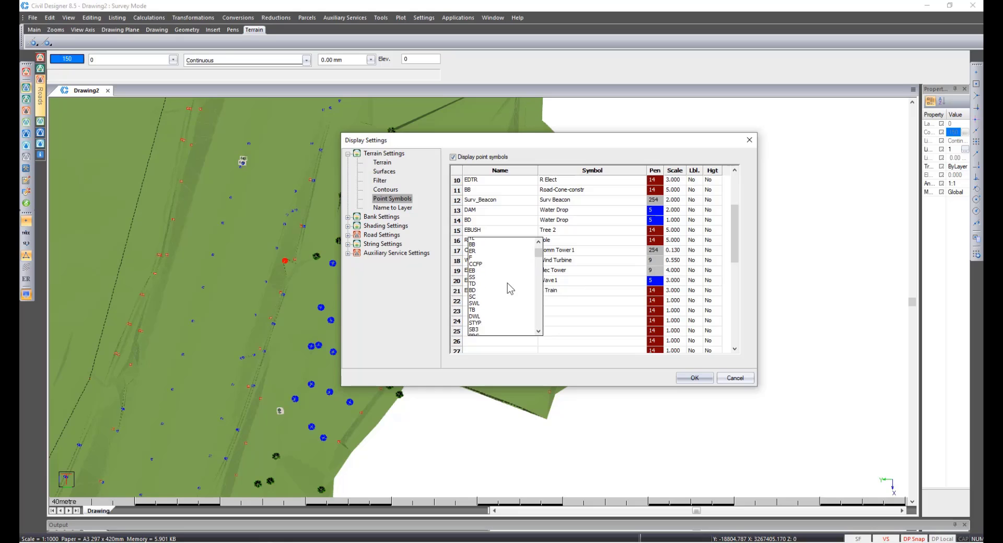
scroll(507, 283, down, 8)
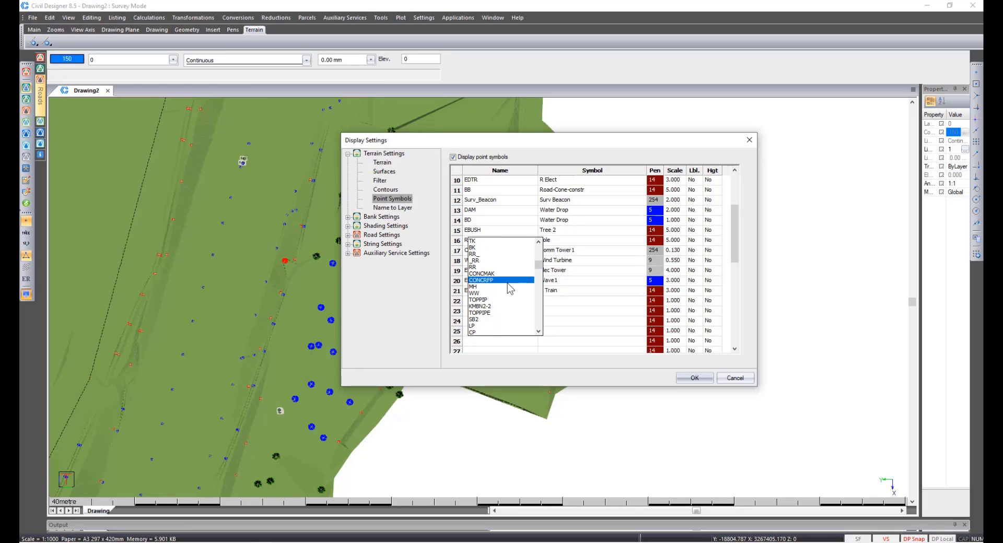
click(507, 284)
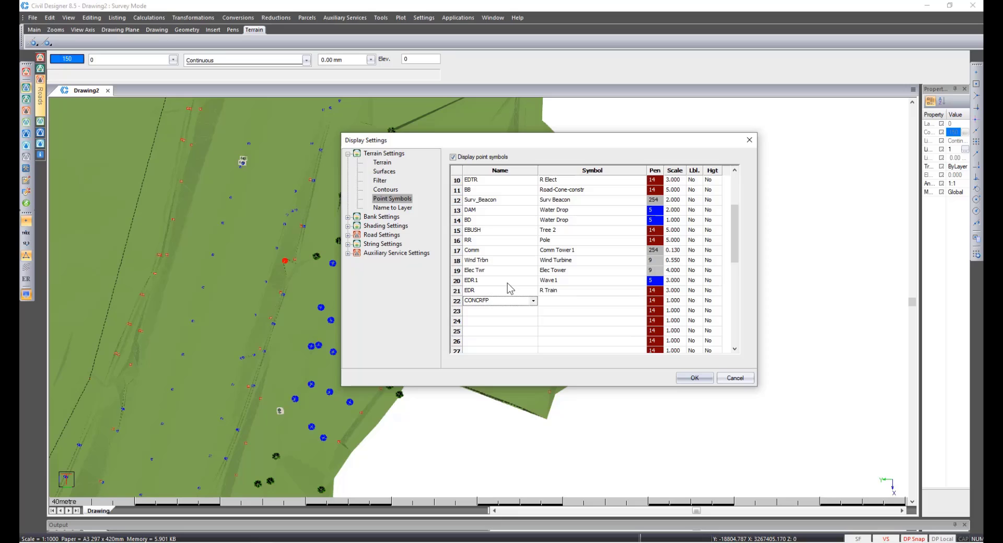
Browse the symbol list for the CONCRFP row, set its label display to Yes, then cancel the dialog.
click(555, 301)
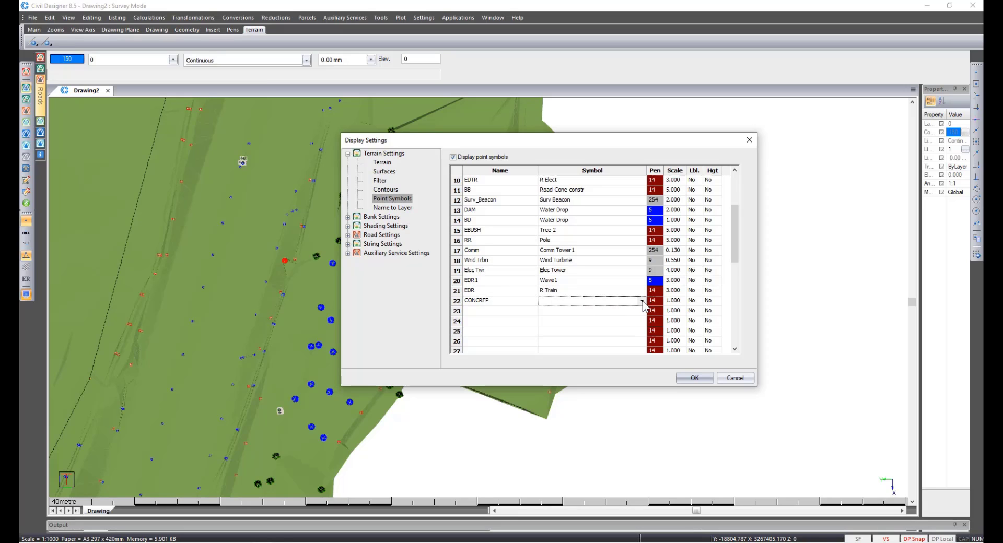
click(642, 301)
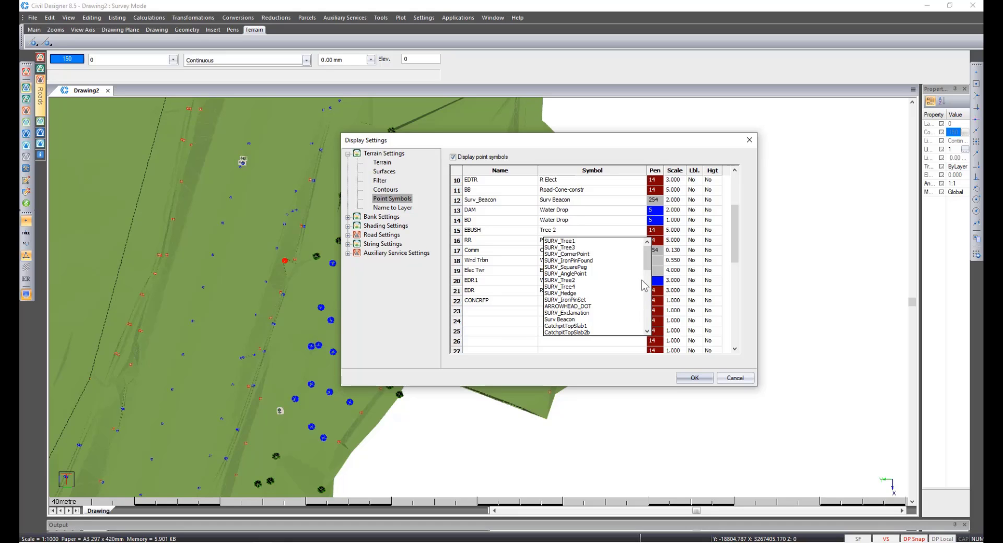
drag(648, 270, 650, 329)
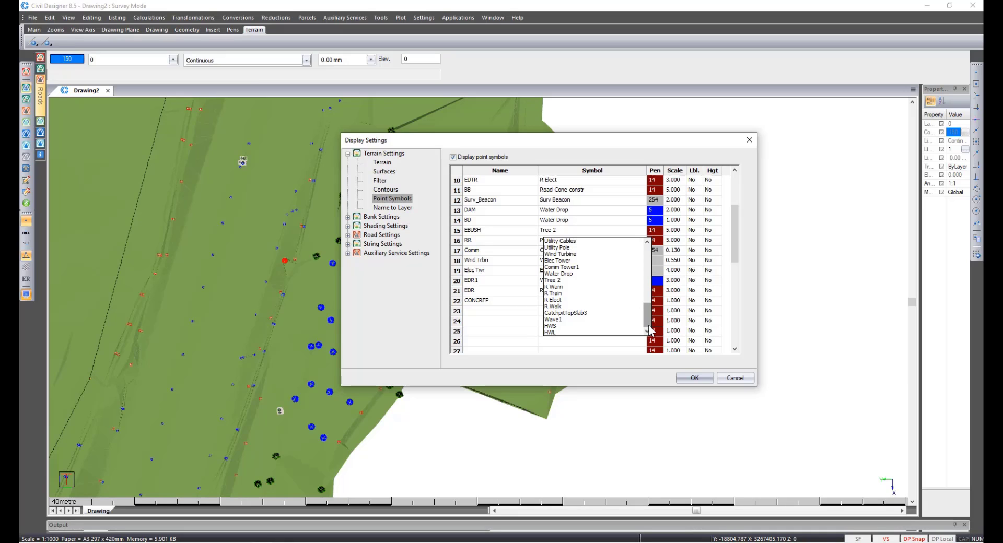
click(649, 326)
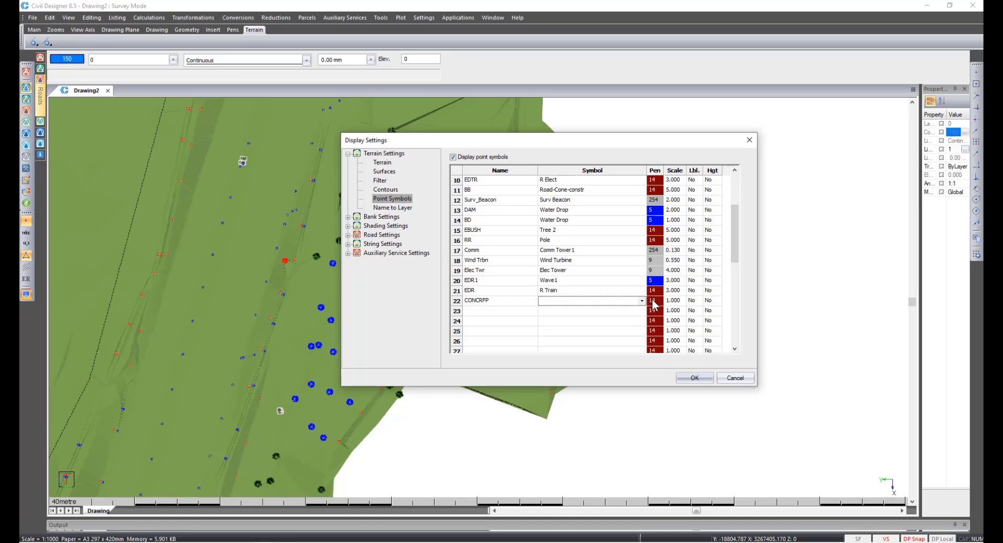
click(693, 302)
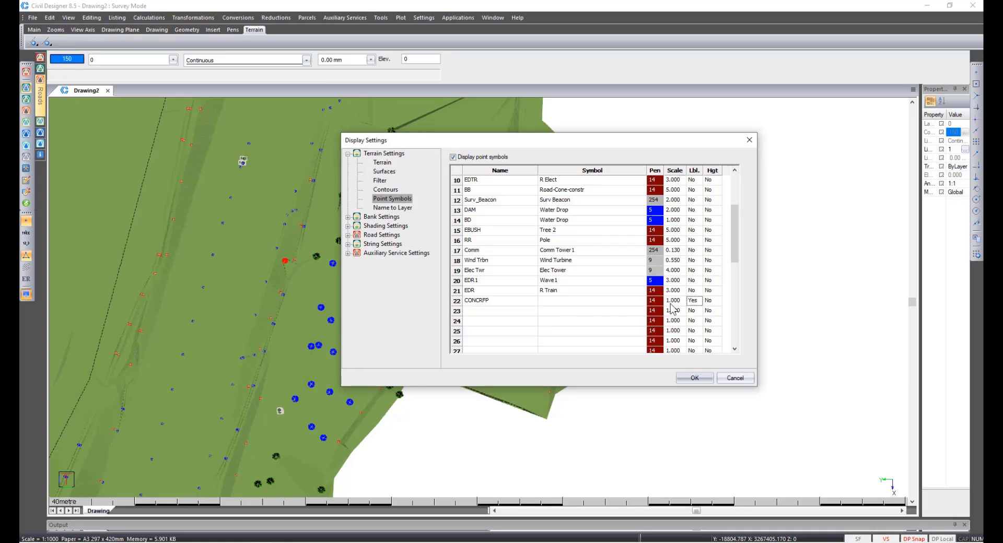
click(709, 302)
click(735, 378)
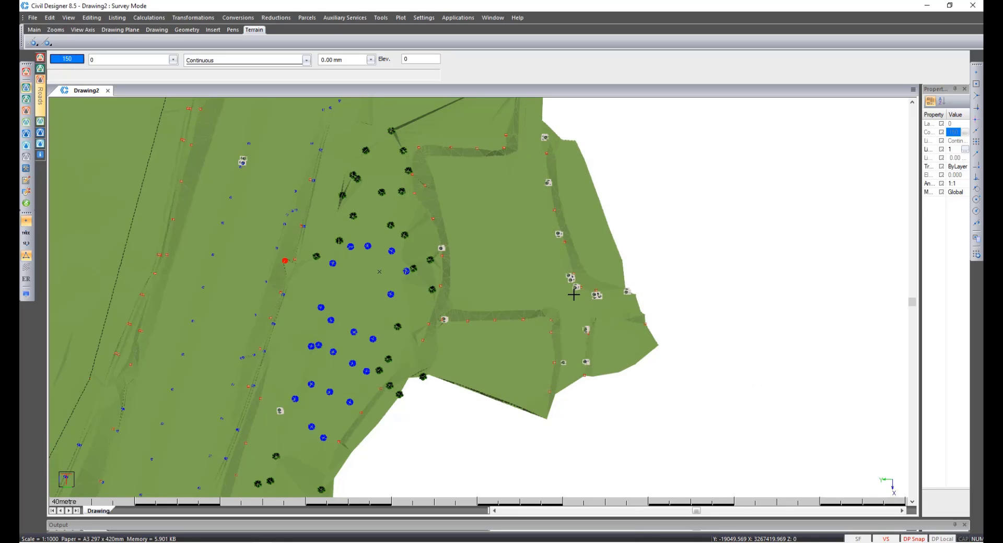
Open the SurveySymbols.dwg drawing from the Civil Designer 8.5 public documents folder.
click(35, 18)
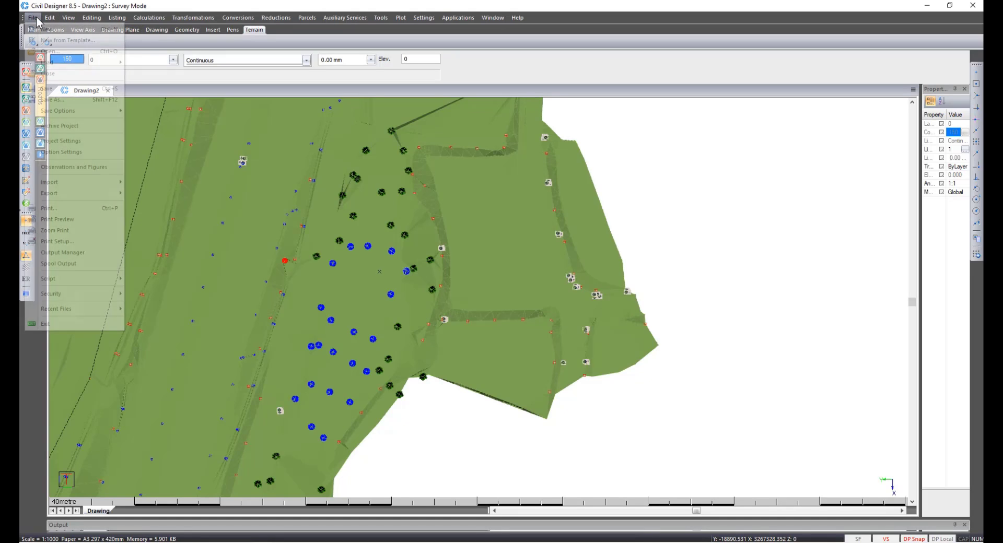
click(47, 52)
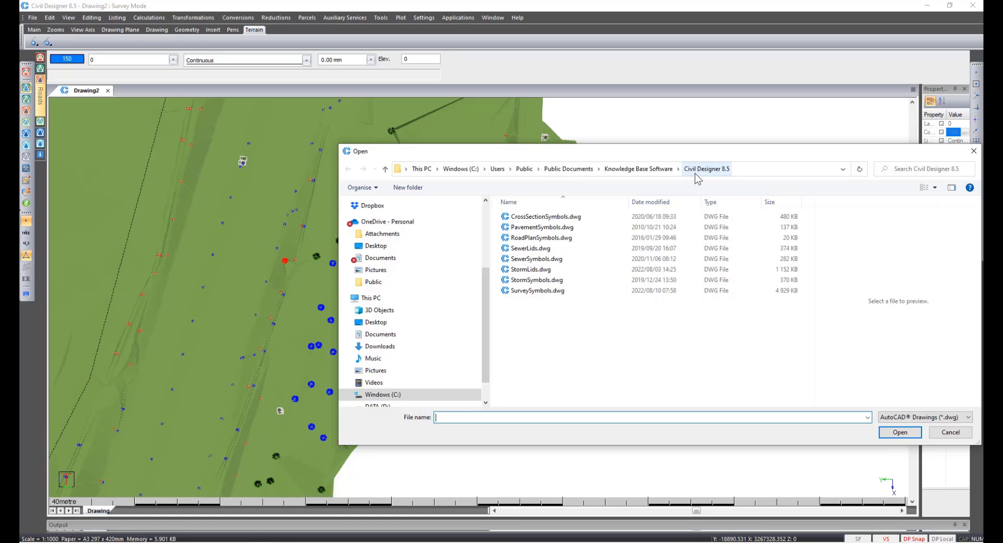
double_click(566, 291)
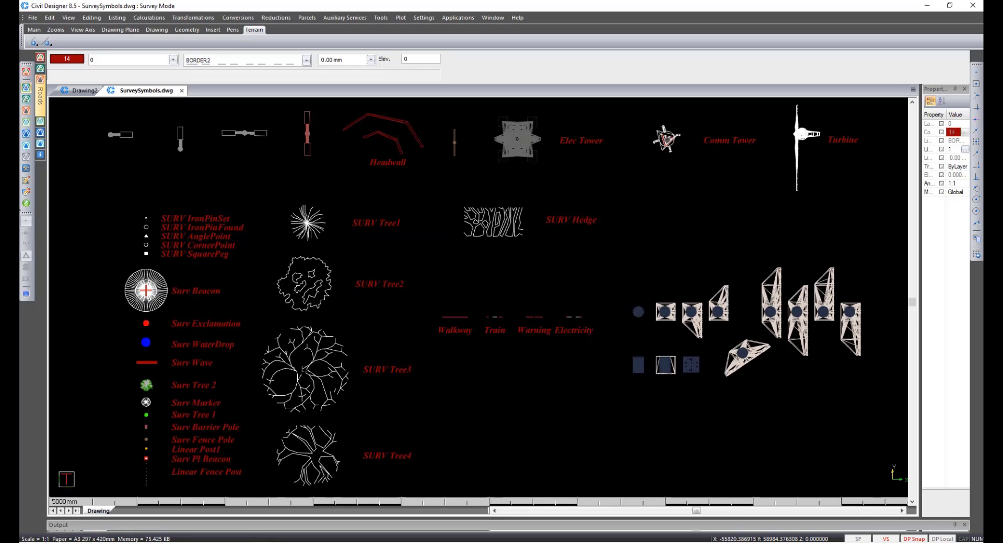
Open Render View to orbit and zoom around the 3D survey symbol blocks, then quit Render View.
right_click(479, 299)
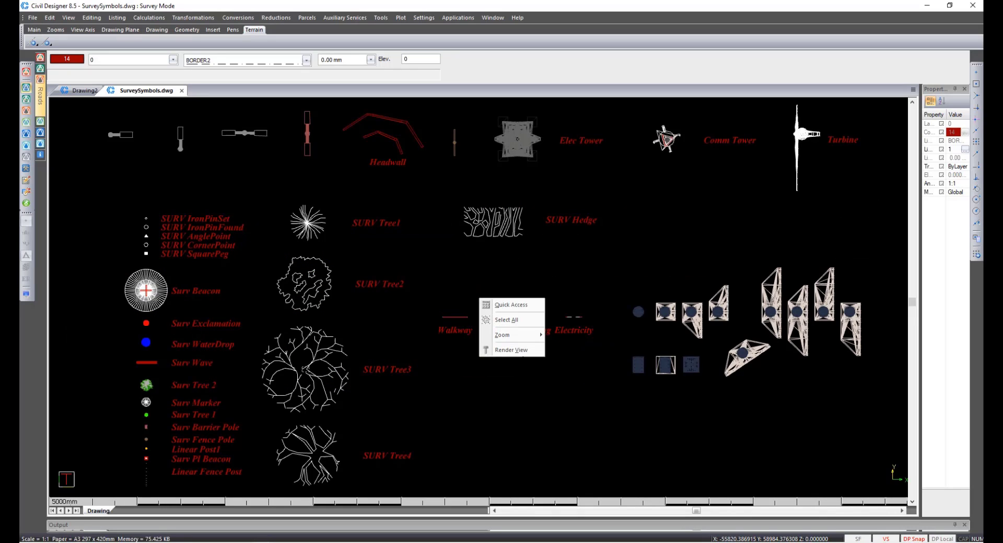
click(512, 351)
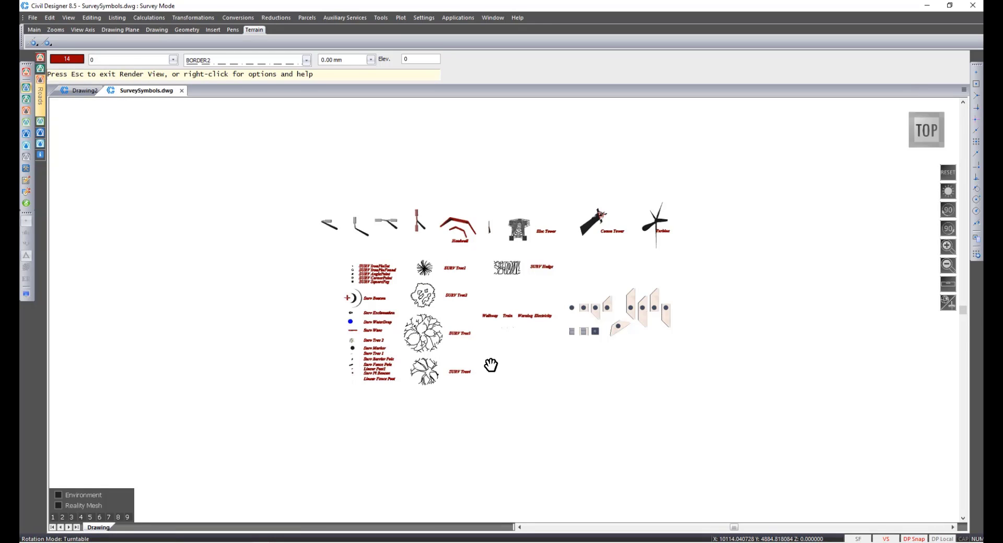
drag(491, 360, 493, 152)
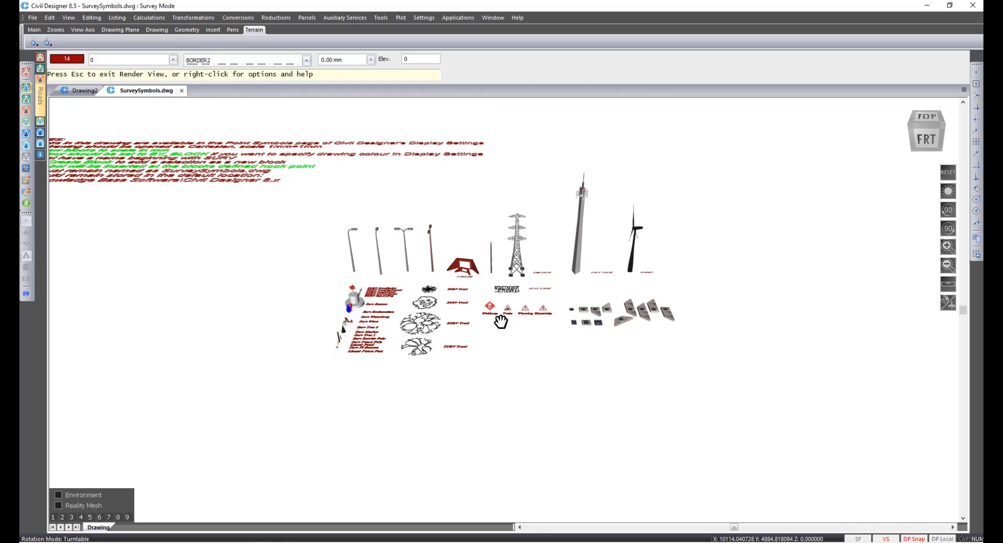
scroll(500, 323, up, 3)
scroll(501, 321, up, 1)
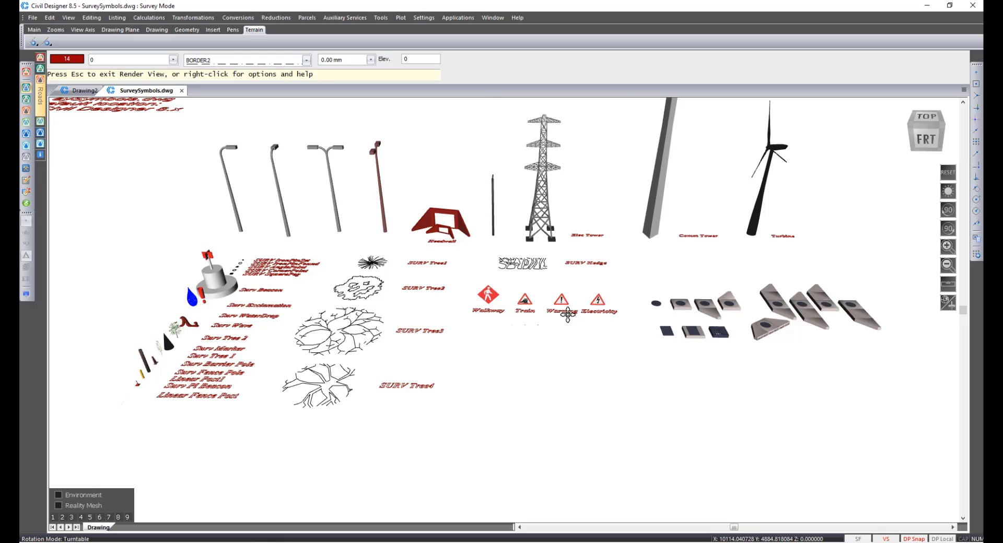
scroll(561, 311, up, 2)
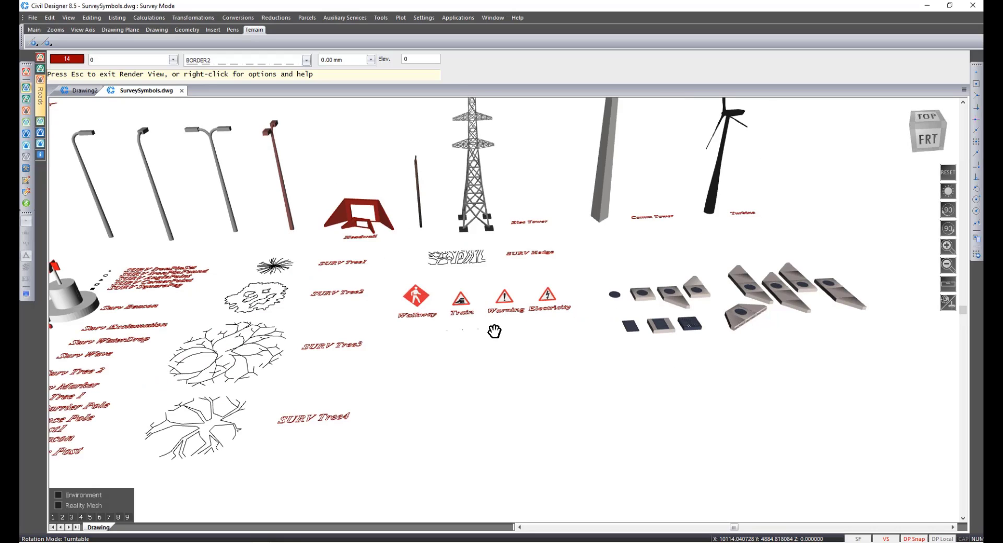
middle_drag(770, 367, 316, 284)
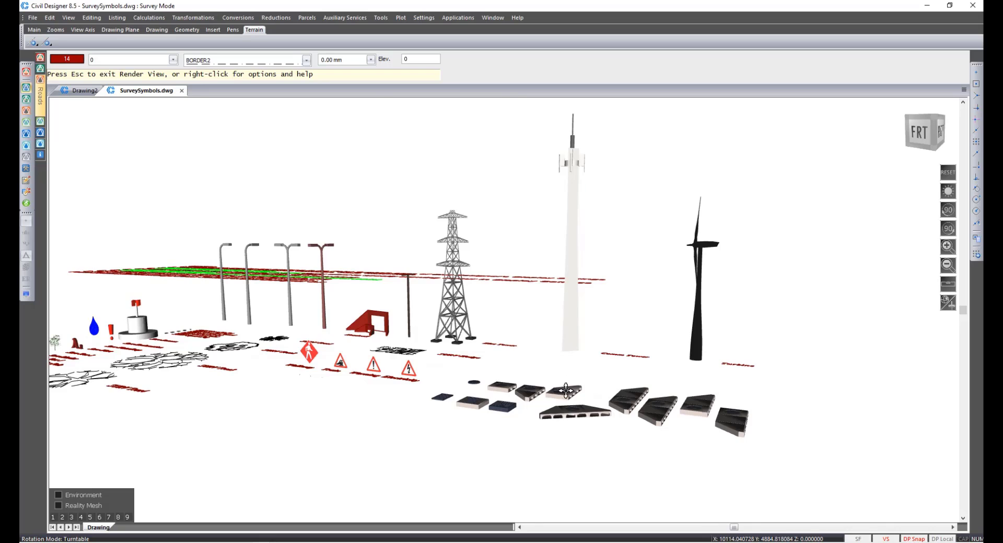
scroll(566, 393, up, 3)
scroll(566, 395, up, 1)
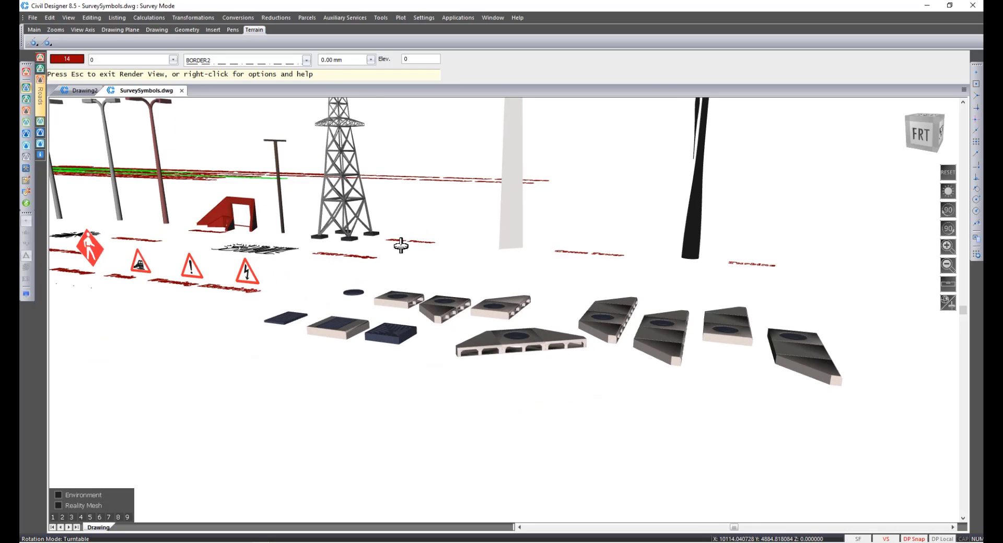
middle_drag(398, 242, 413, 335)
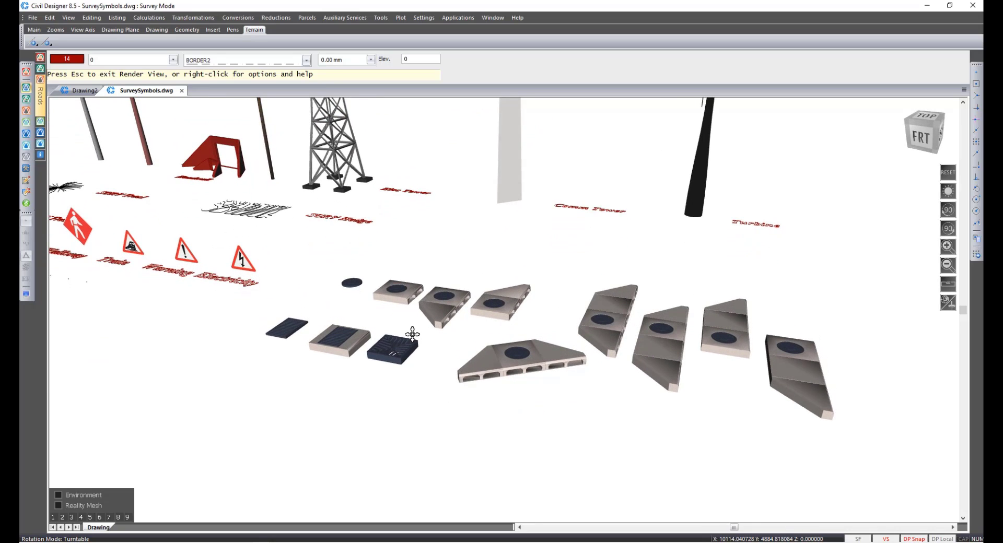
key(Escape)
key(Return)
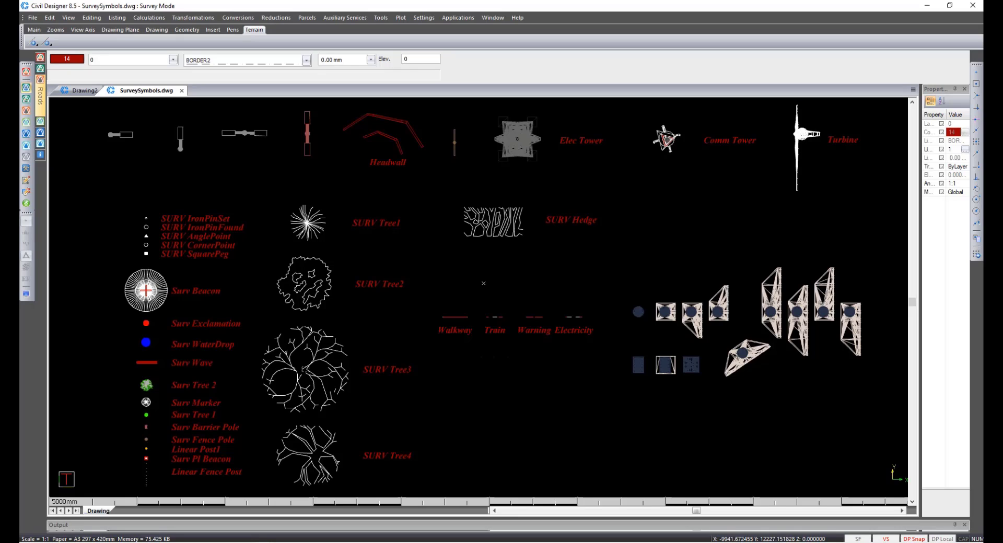
Switch to CAD mode and create a new blank drawing.
click(27, 72)
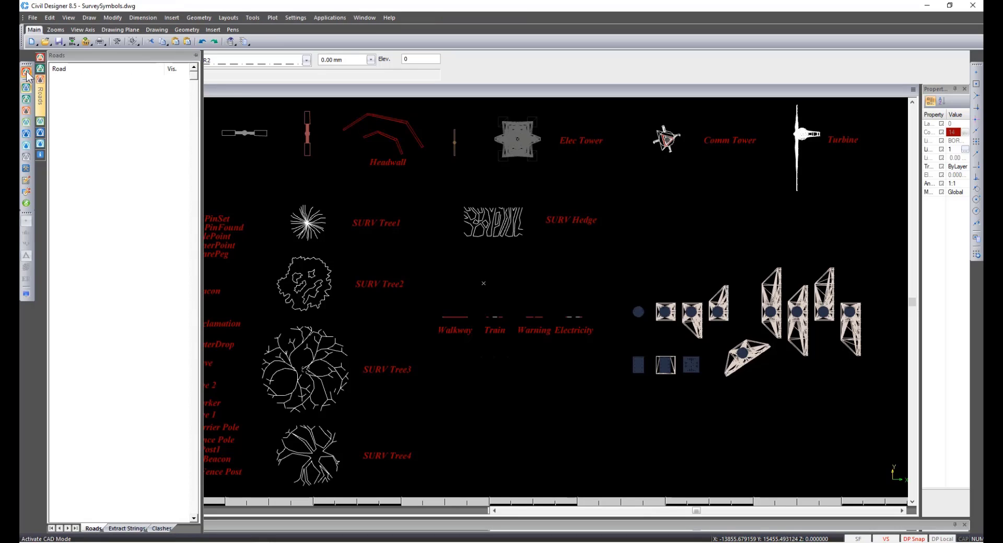
click(33, 17)
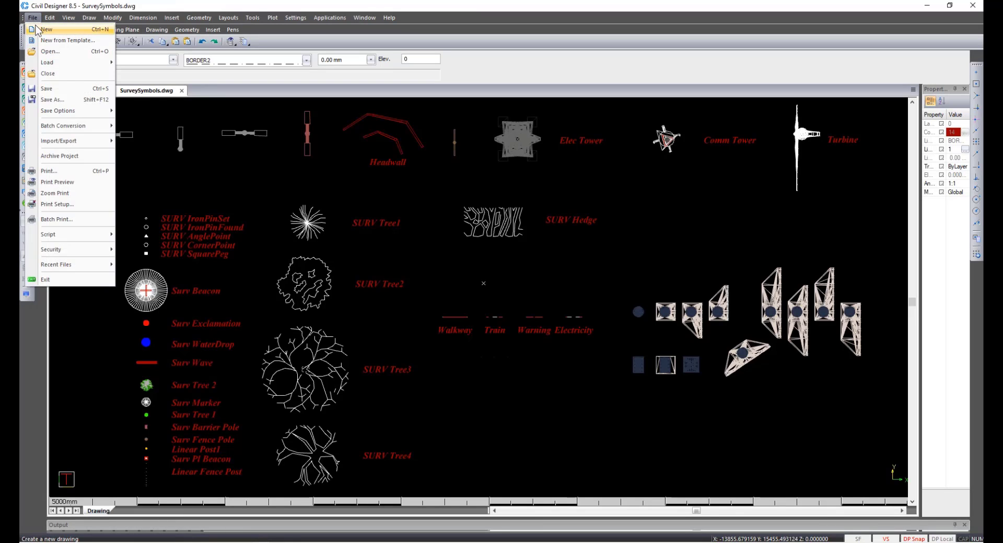
click(38, 31)
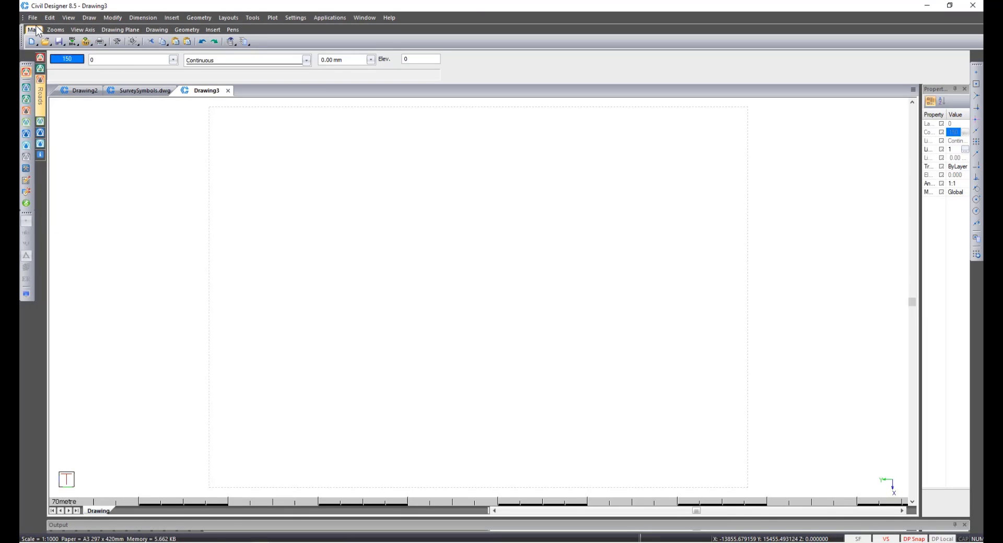
Configure the drawing settings with drawing units in mm, a 1:1 scale and the Cartesian coordinate system.
click(287, 20)
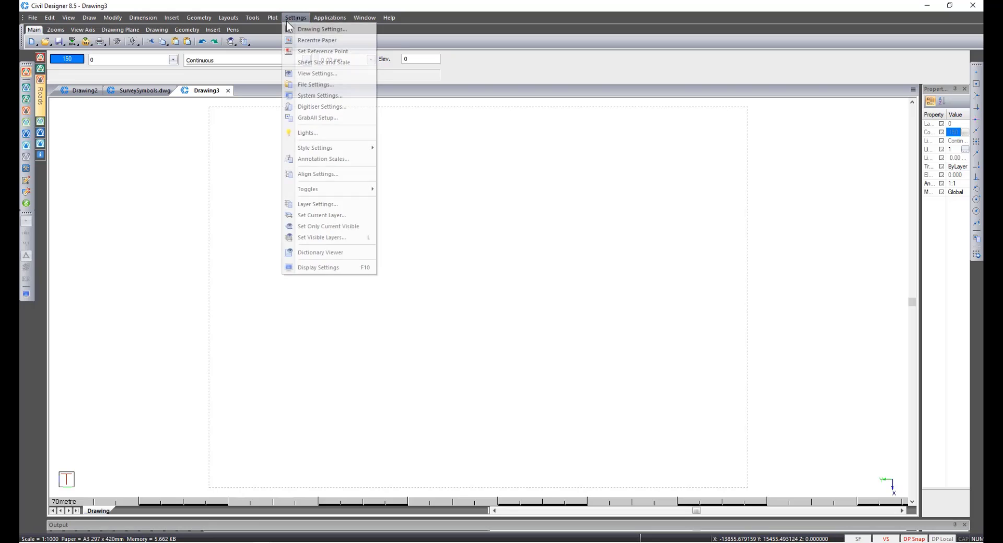
click(294, 30)
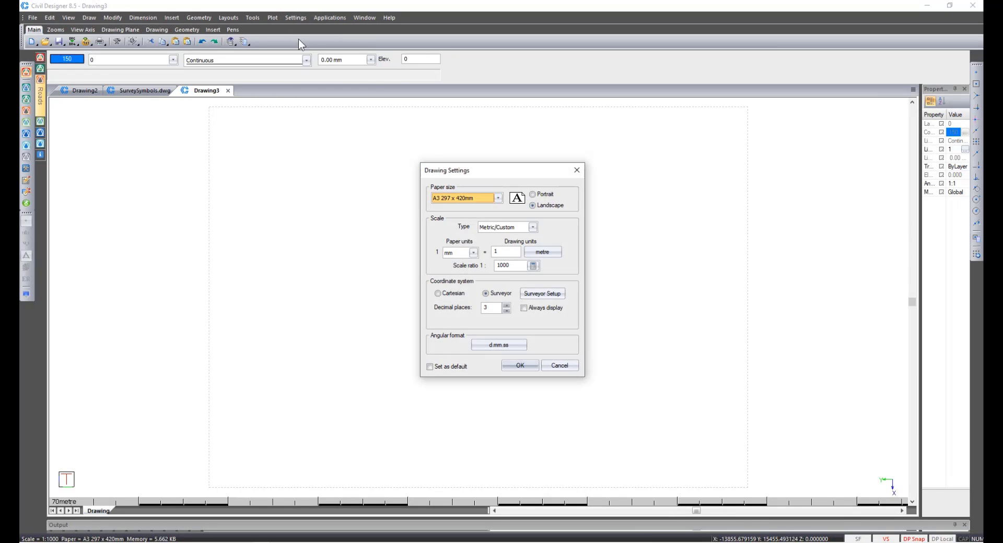
click(534, 254)
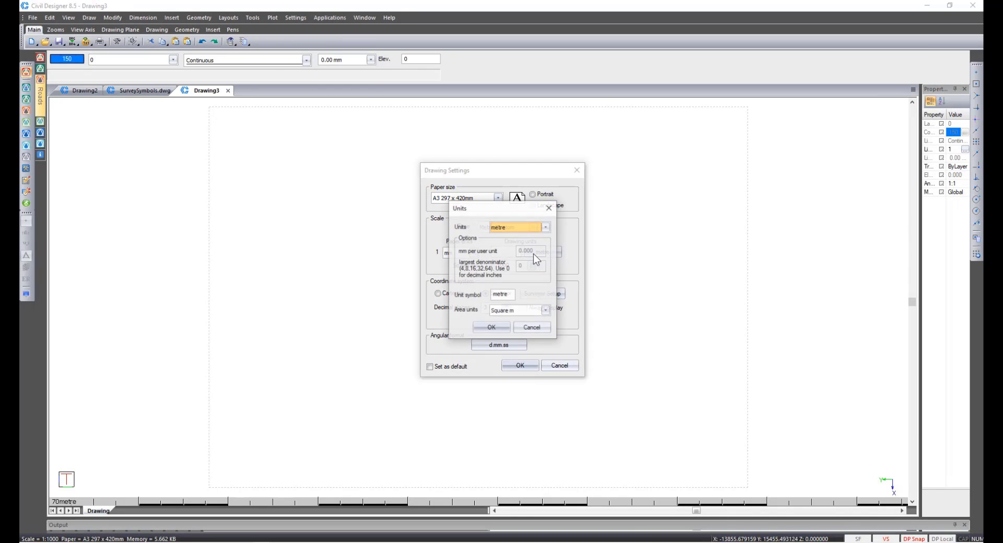
click(497, 228)
click(499, 240)
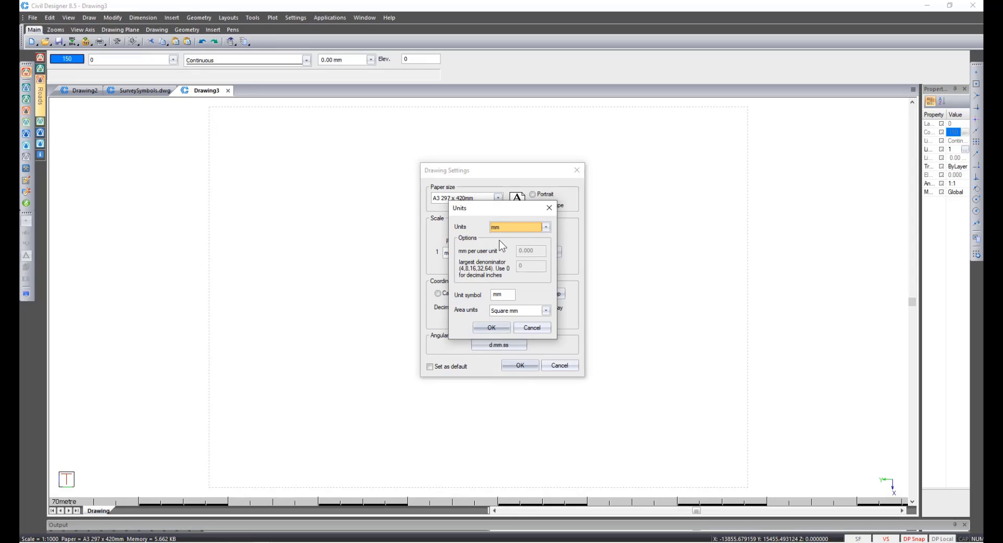
click(492, 328)
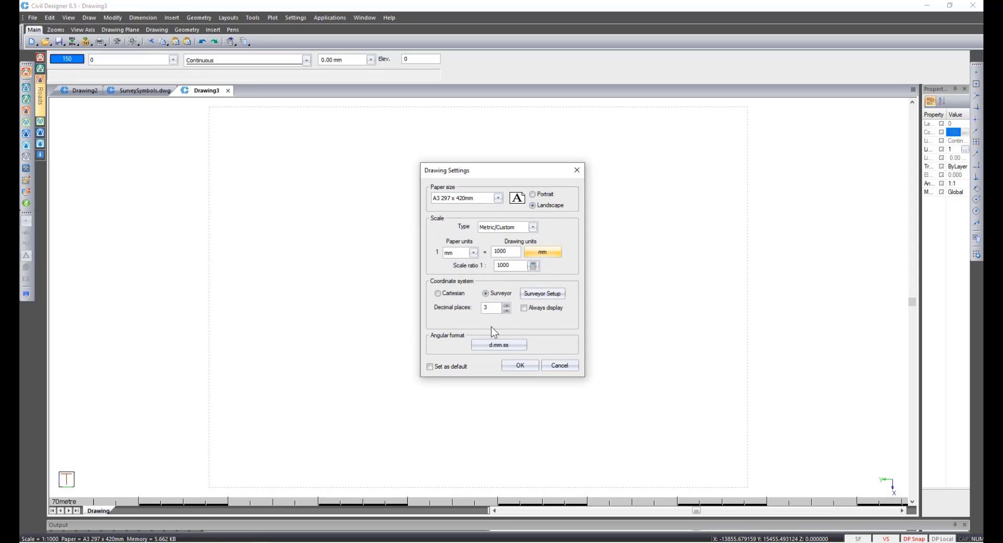
drag(505, 252, 499, 253)
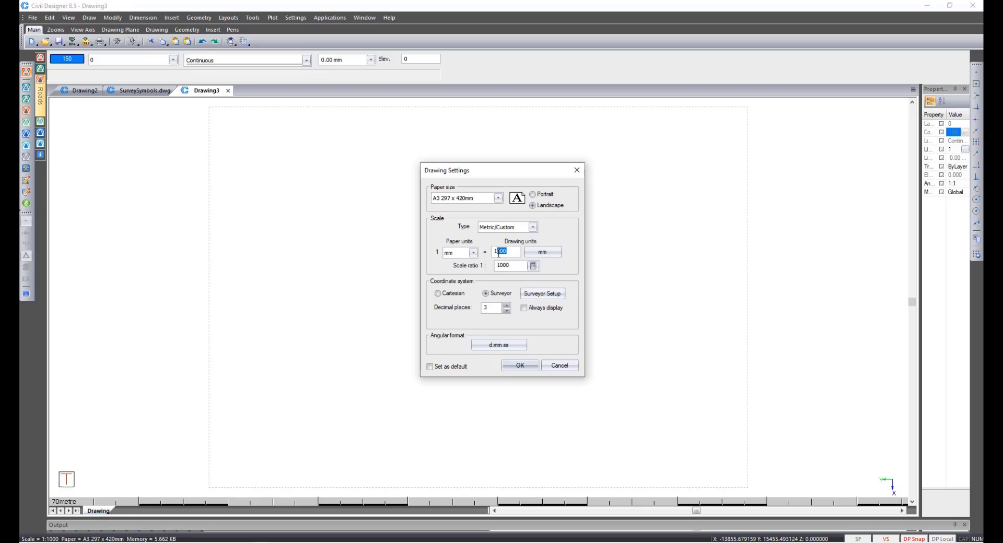
key(BackSpace)
click(450, 294)
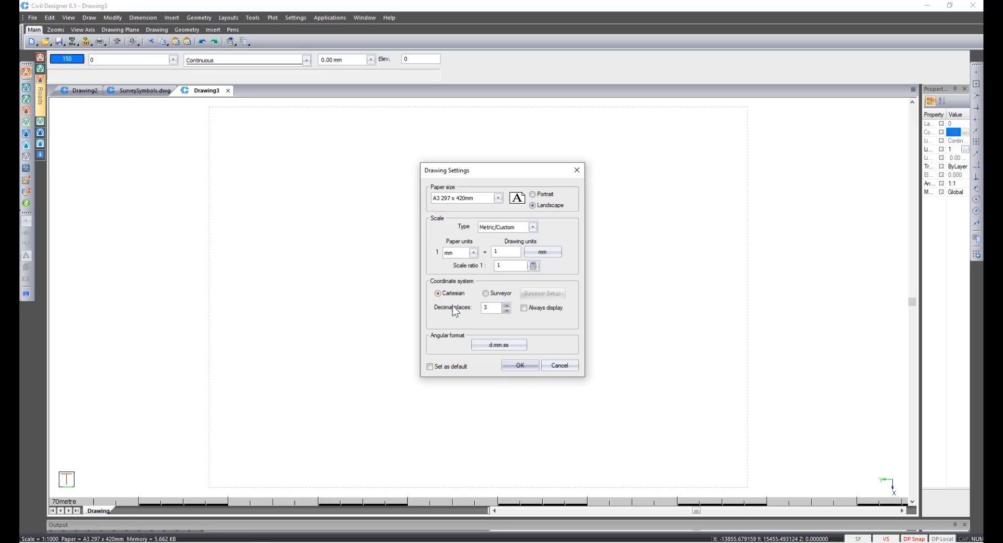
click(518, 369)
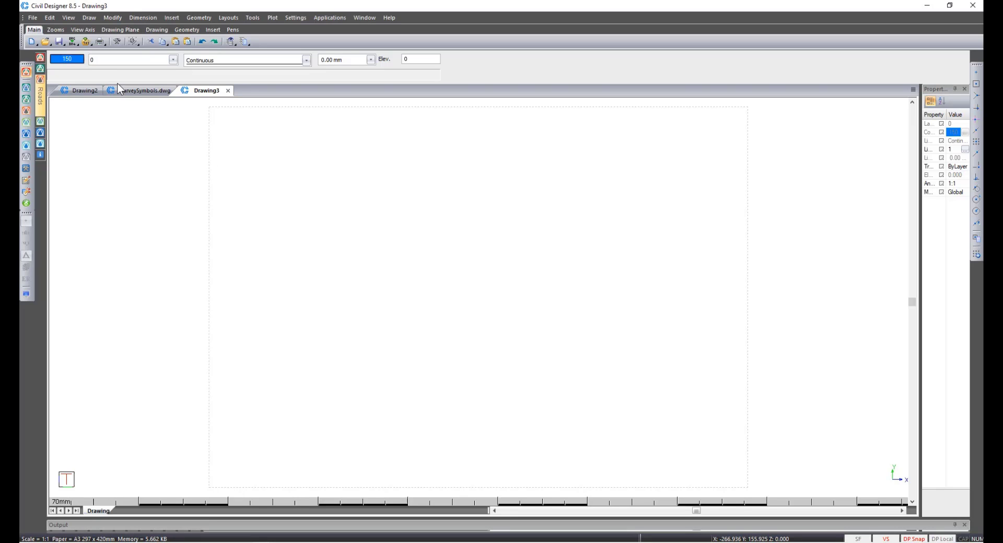
Set the current pen colour to By Block.
click(67, 59)
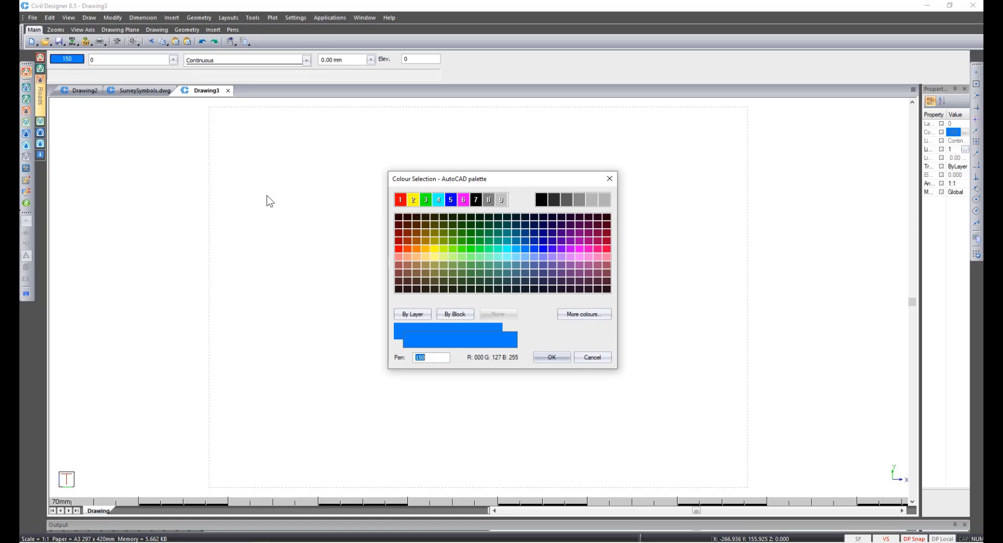
click(455, 314)
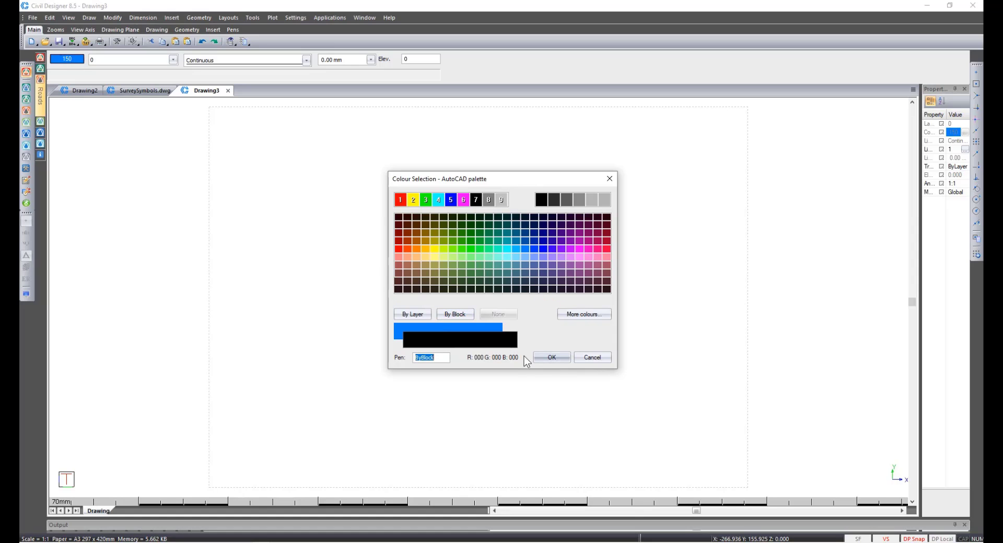
click(546, 360)
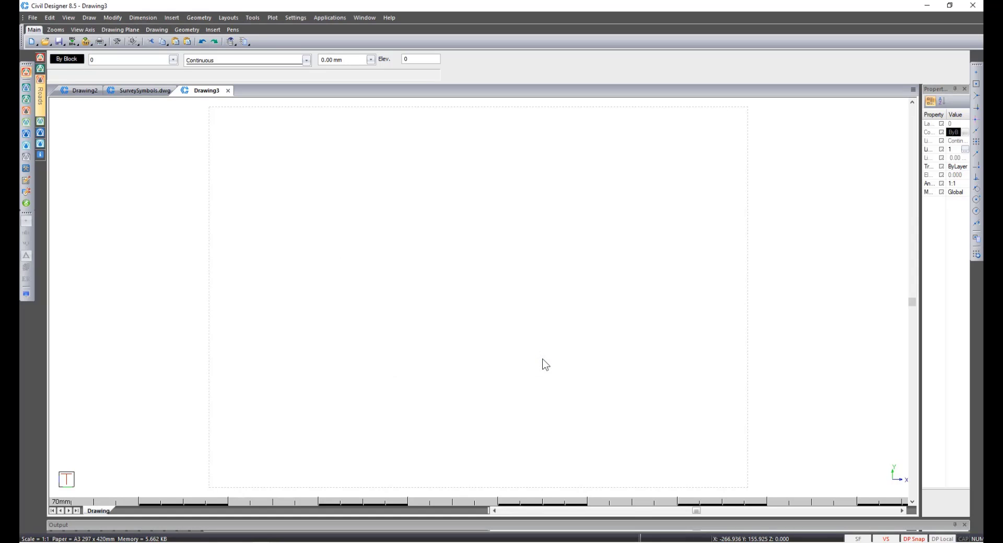
Set up a three-viewport layout with two stacked views beside one large view.
click(69, 17)
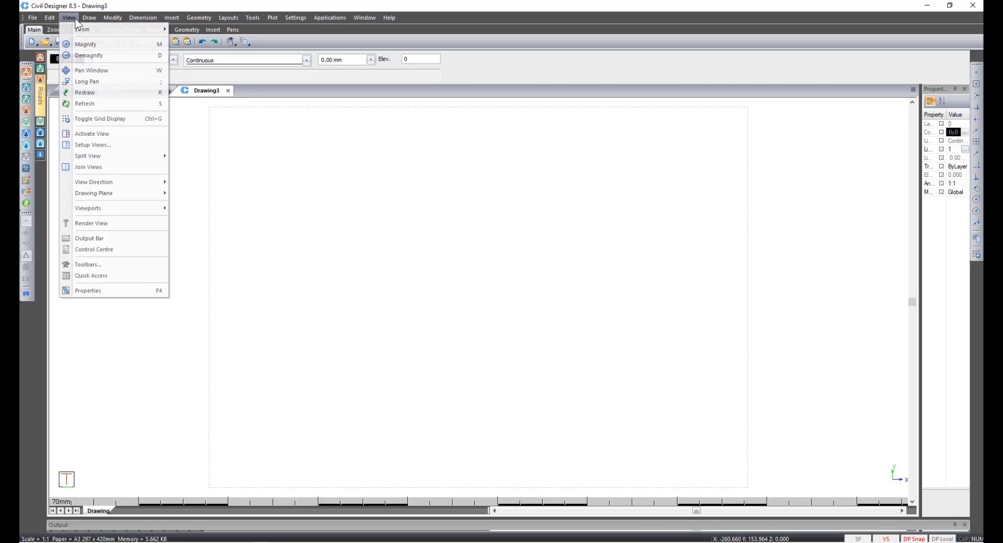
click(114, 145)
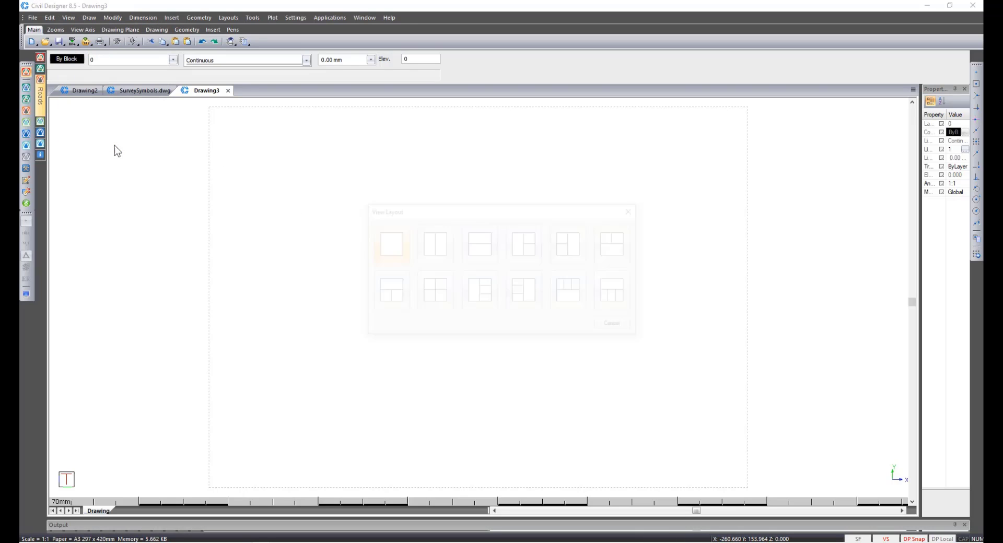
click(582, 242)
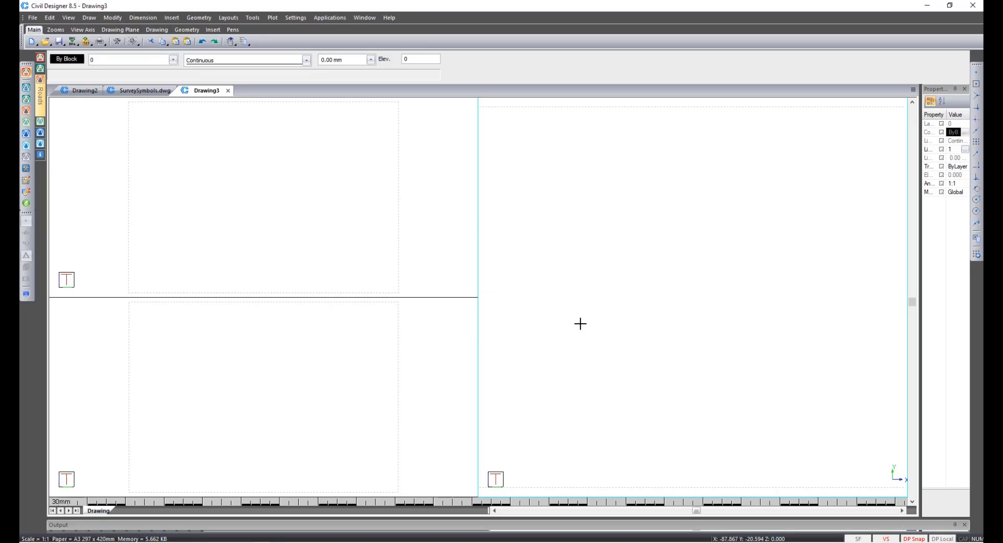
Switch the lower-left viewport to a front view.
click(233, 197)
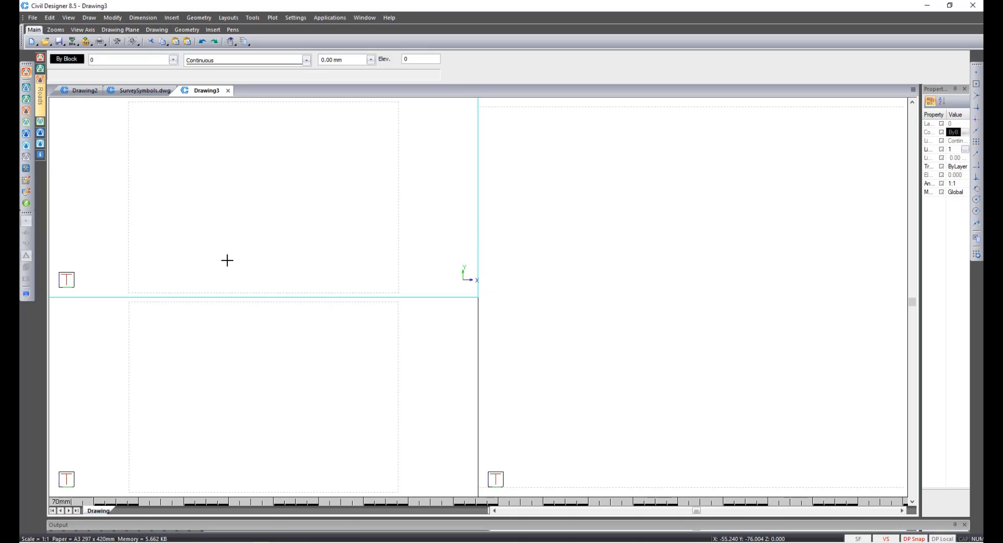
click(226, 401)
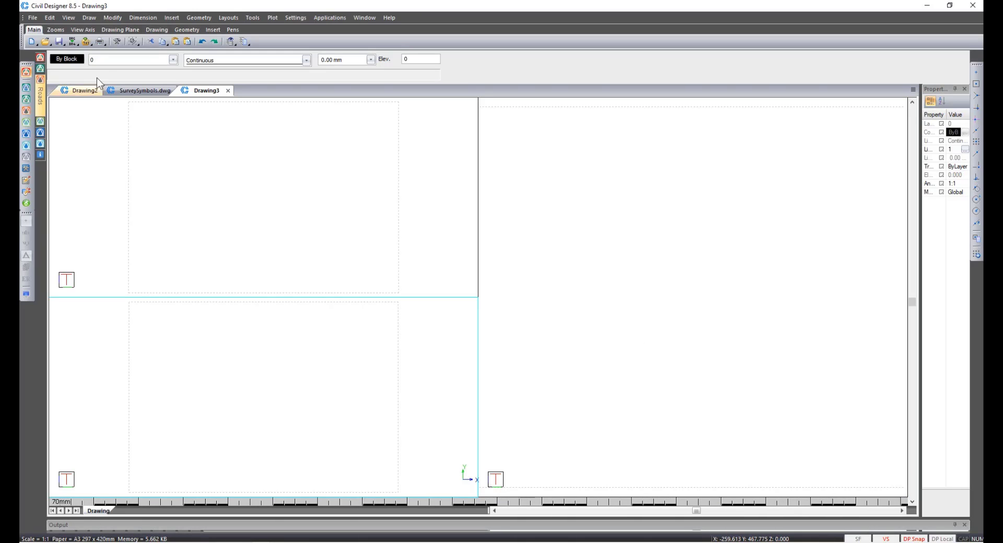
click(81, 29)
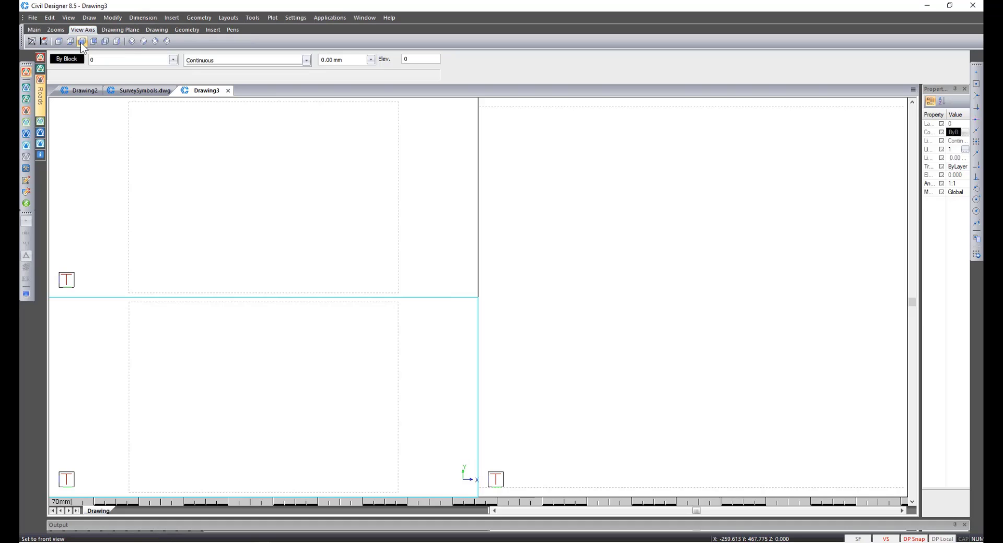
click(82, 42)
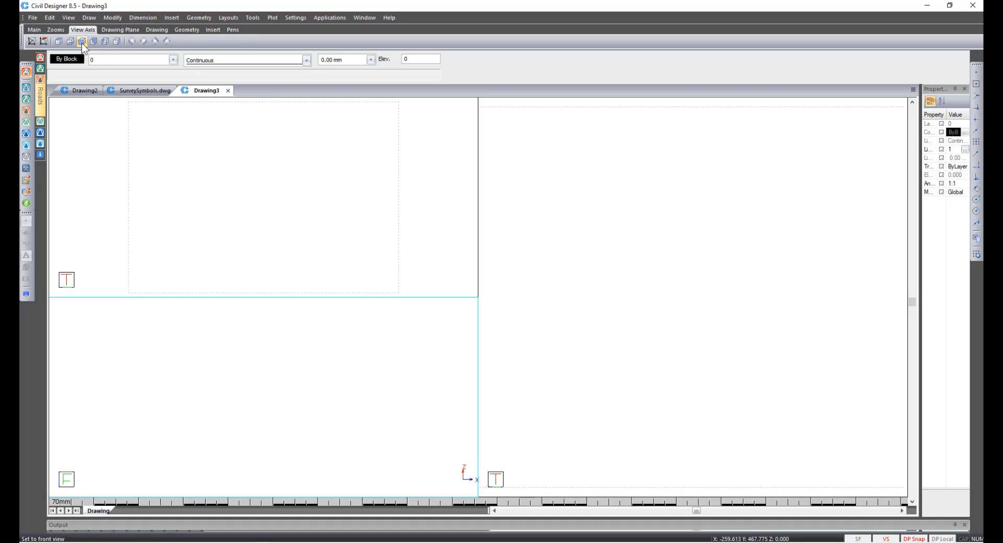
Switch the large viewport to an isometric view from the south-west corner.
click(704, 294)
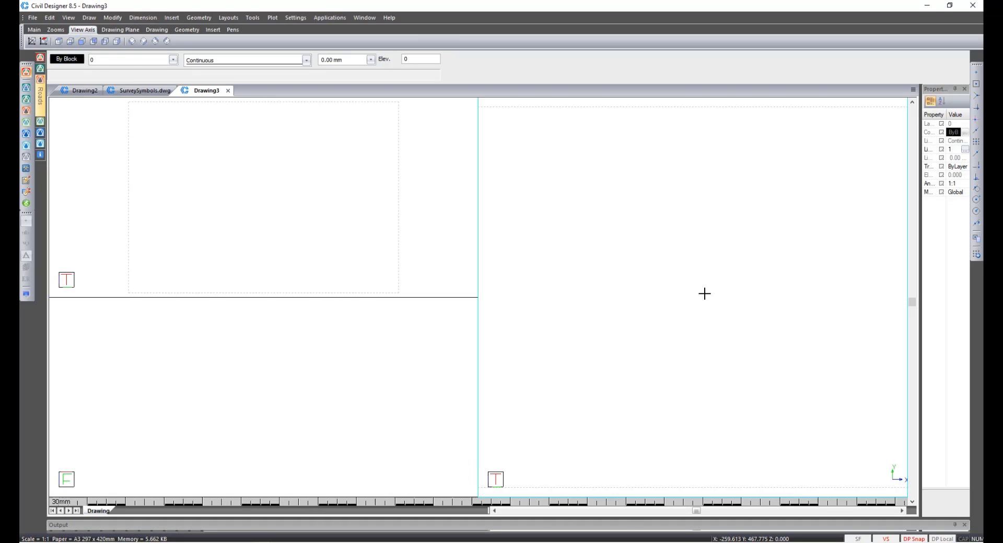
click(131, 42)
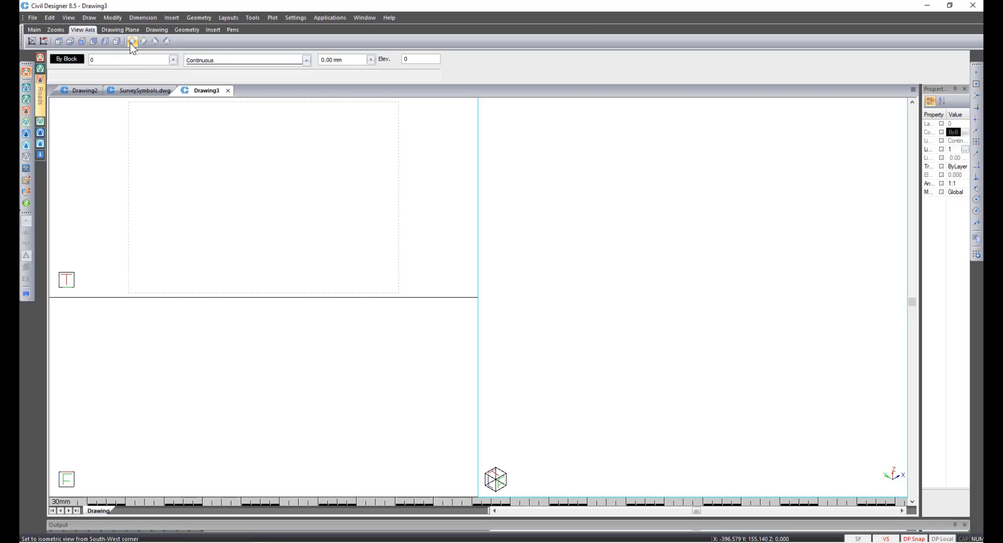
click(258, 197)
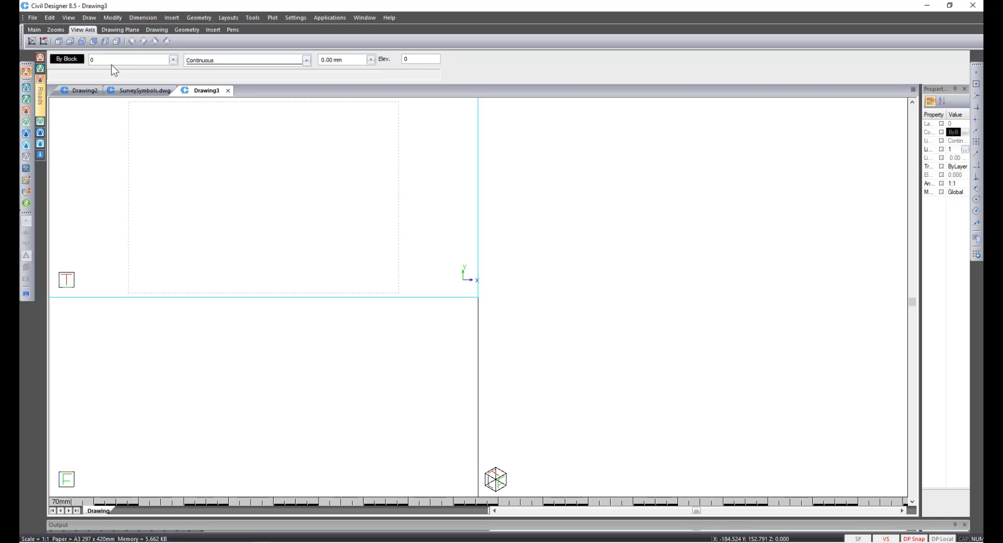
Insert a meshed cone with base 135, top radius 30, height 700 and 60 segments at the drawing origin.
click(89, 19)
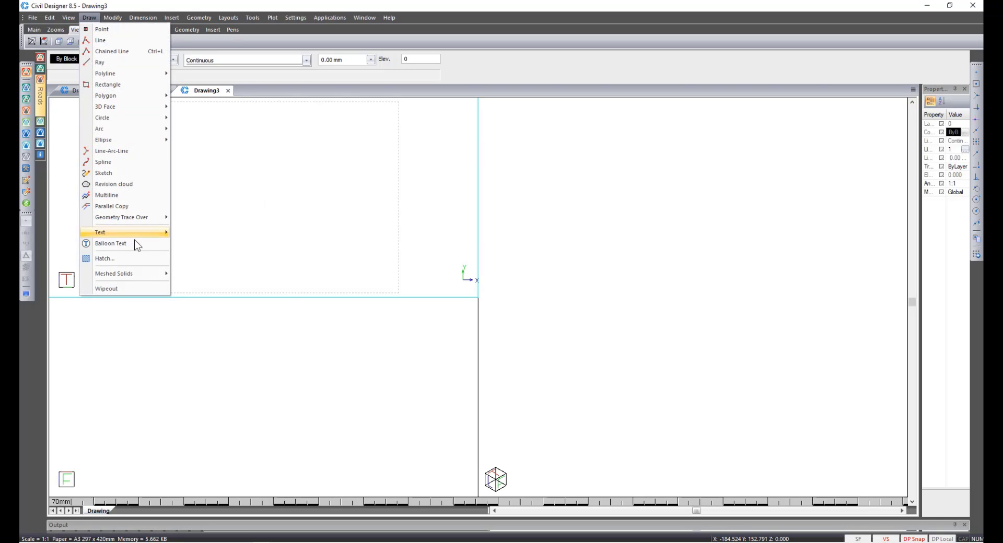
mouse_move(145, 271)
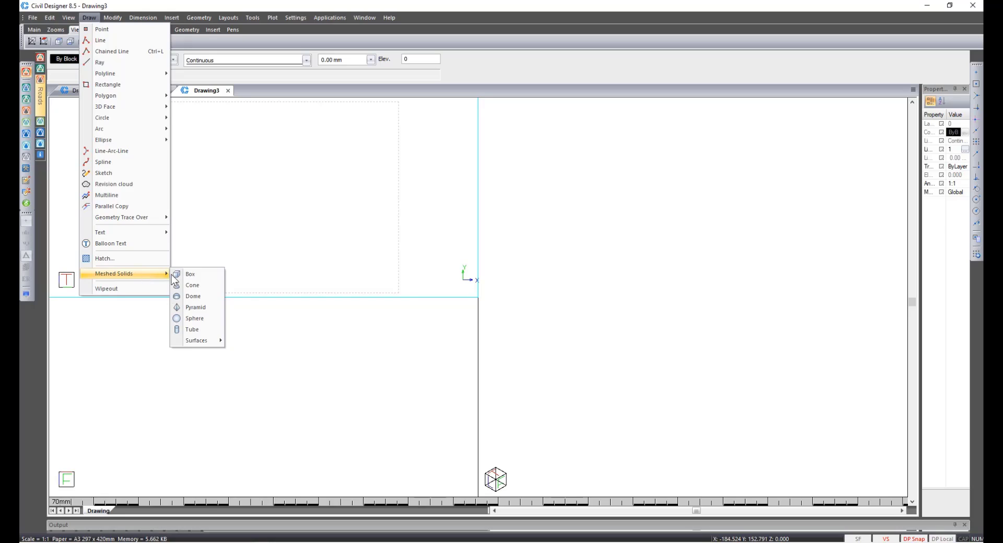
click(201, 290)
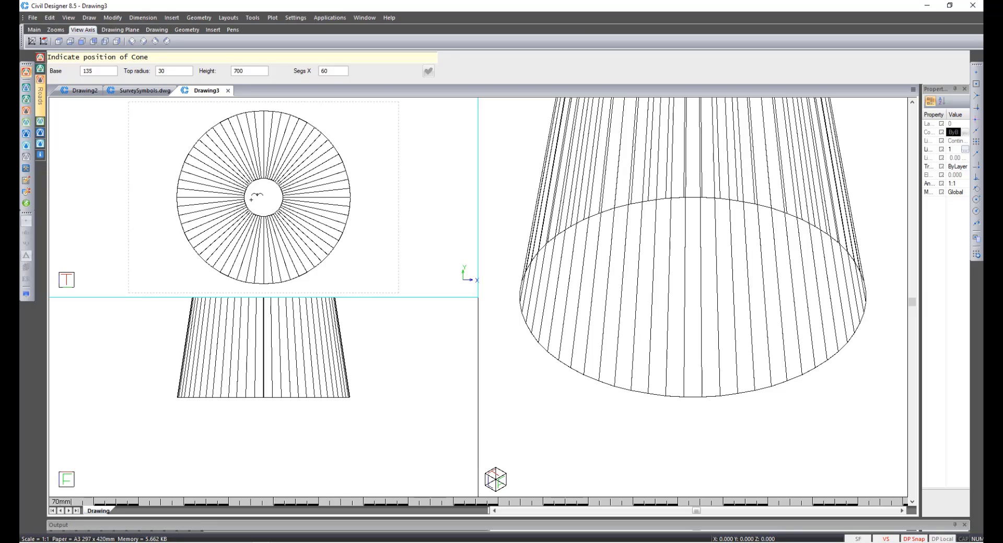
click(251, 200)
right_click(263, 198)
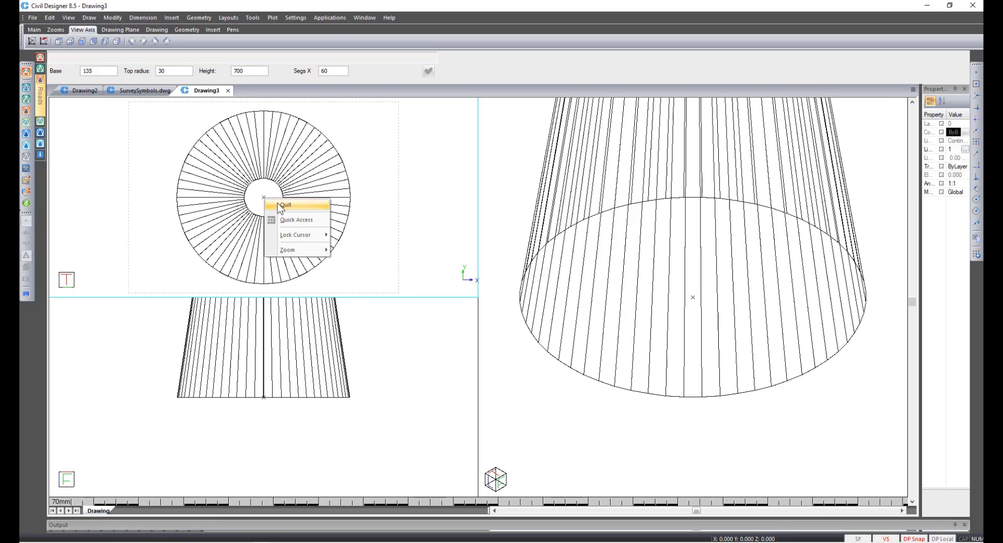
click(277, 202)
click(626, 213)
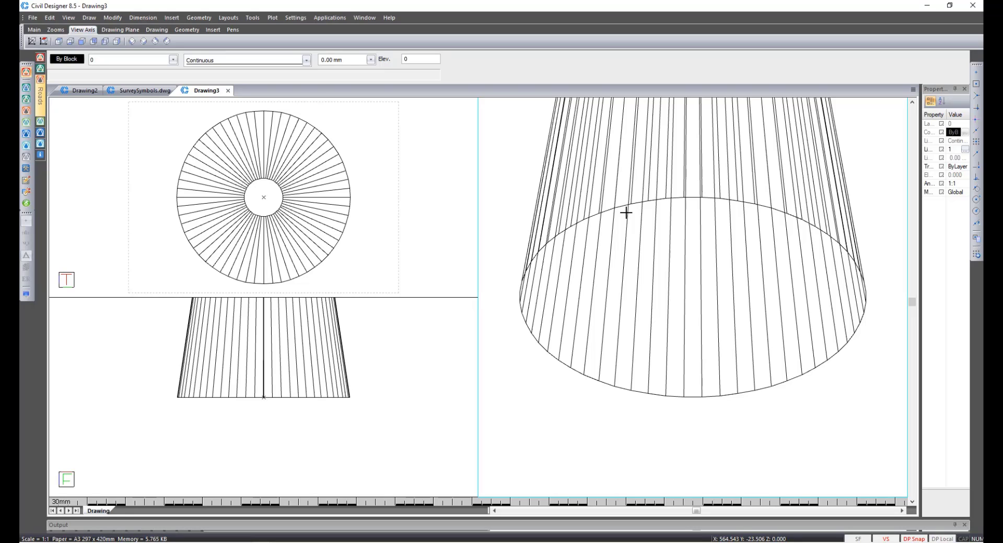
right_click(626, 212)
key(a)
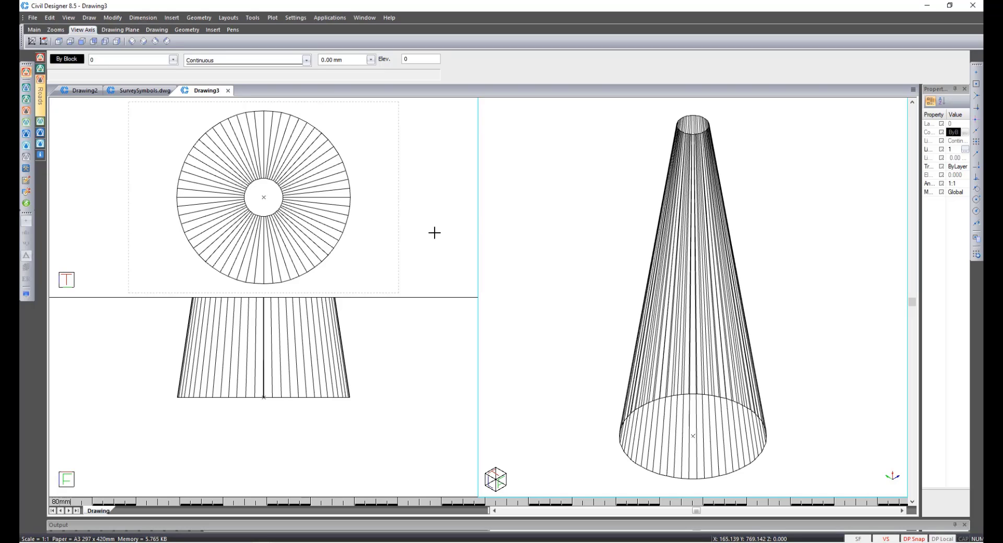
click(380, 233)
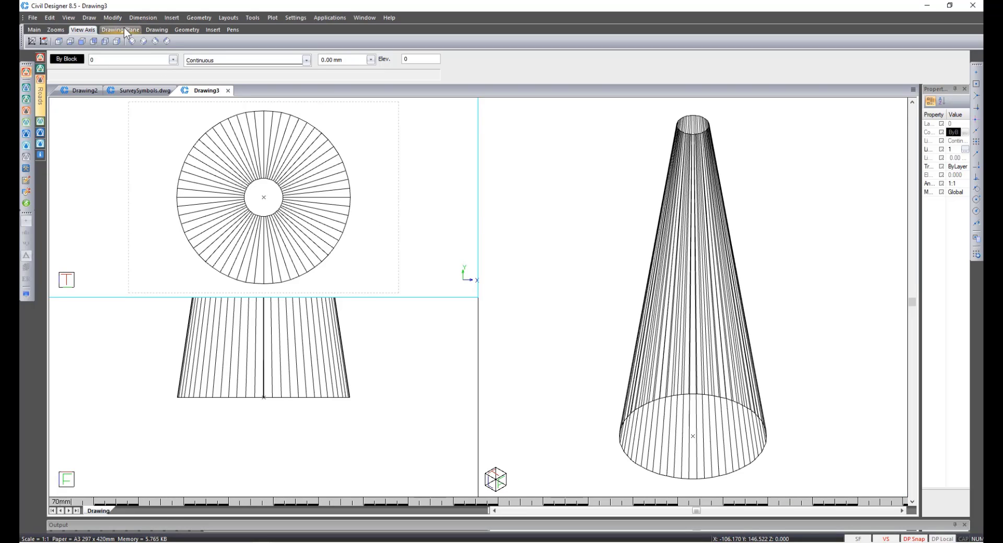
Insert a meshed box 370 wide, 370 high and 30 deep at the origin beneath the cone.
click(87, 17)
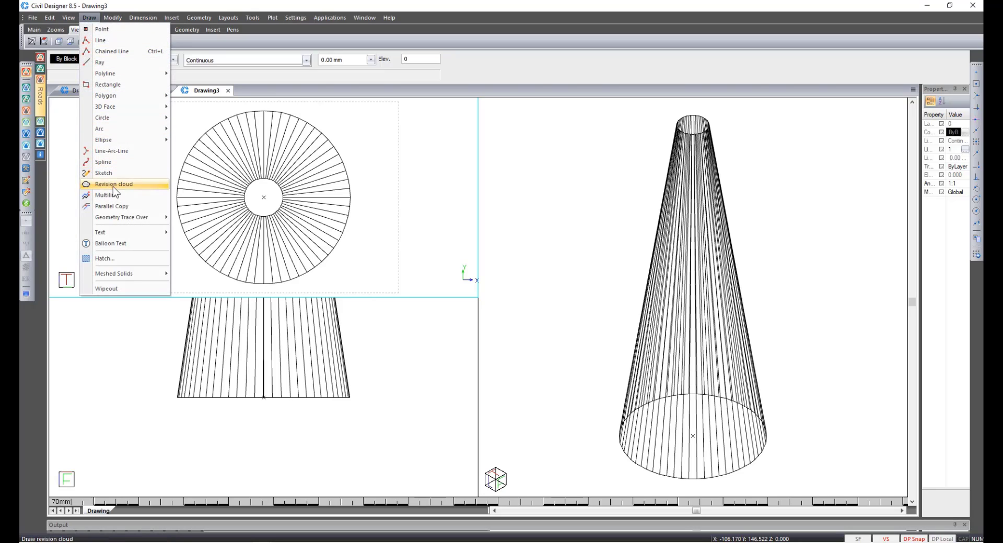
mouse_move(125, 273)
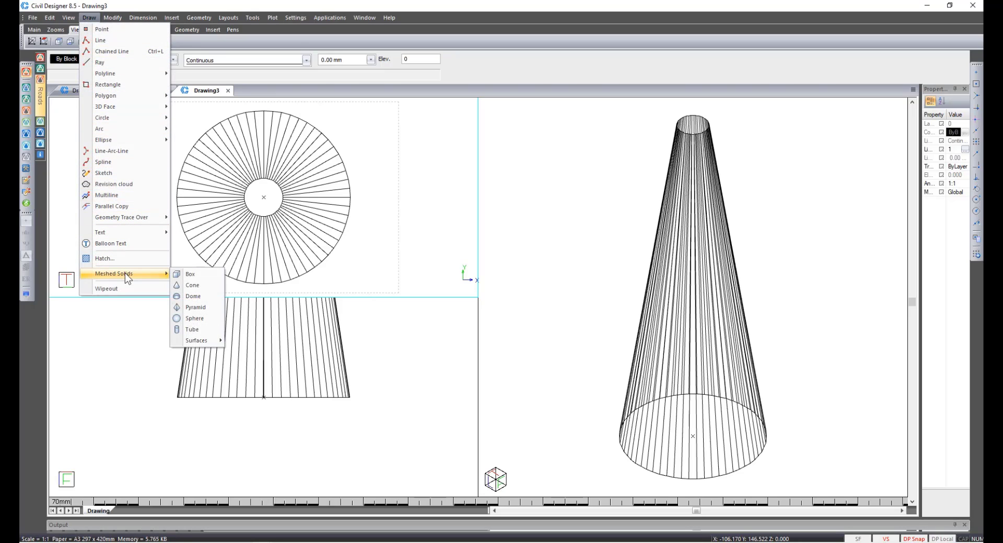
click(191, 274)
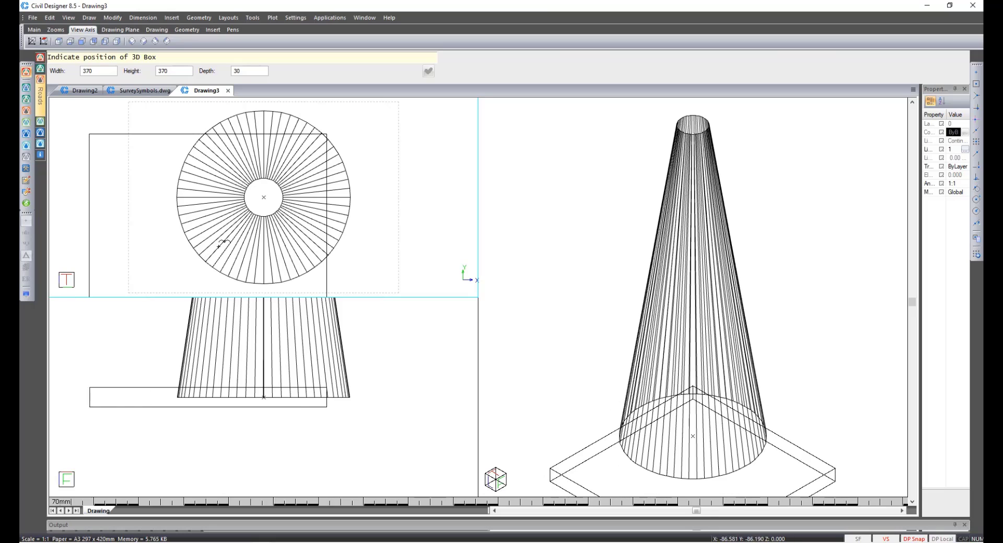
click(273, 199)
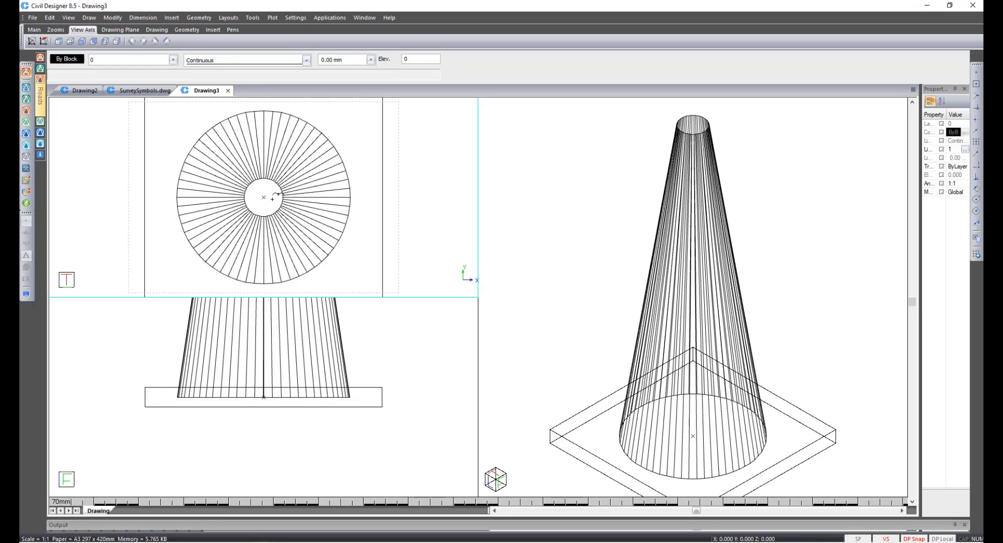
Open Render View to orbit around the cone and box, then exit Render View.
right_click(271, 198)
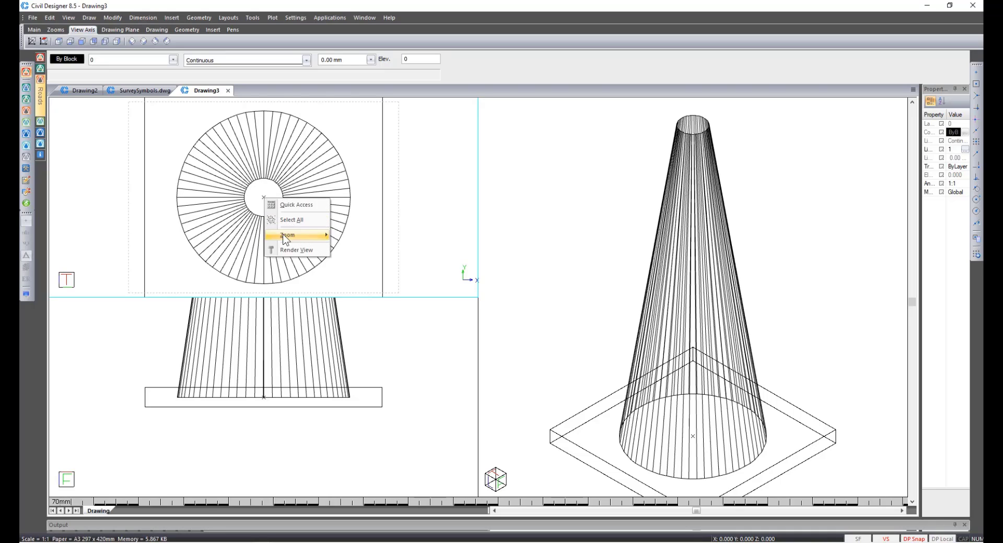
click(291, 253)
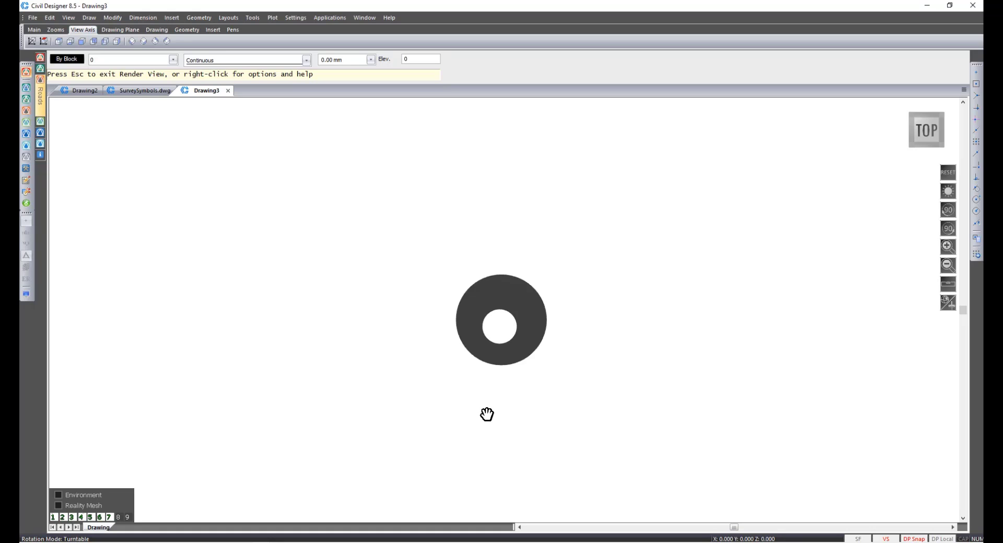
drag(488, 414, 481, 262)
drag(494, 451, 380, 291)
drag(518, 416, 159, 380)
key(Escape)
key(Return)
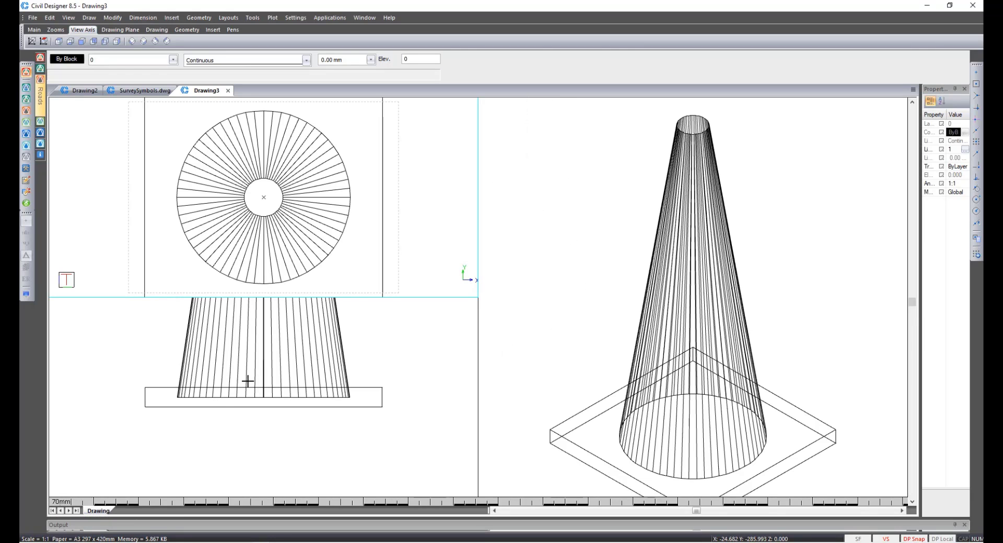
Select all the cone and box entities and create a block named Cone with its base point at the cone's centre, skipping the snip box.
click(260, 233)
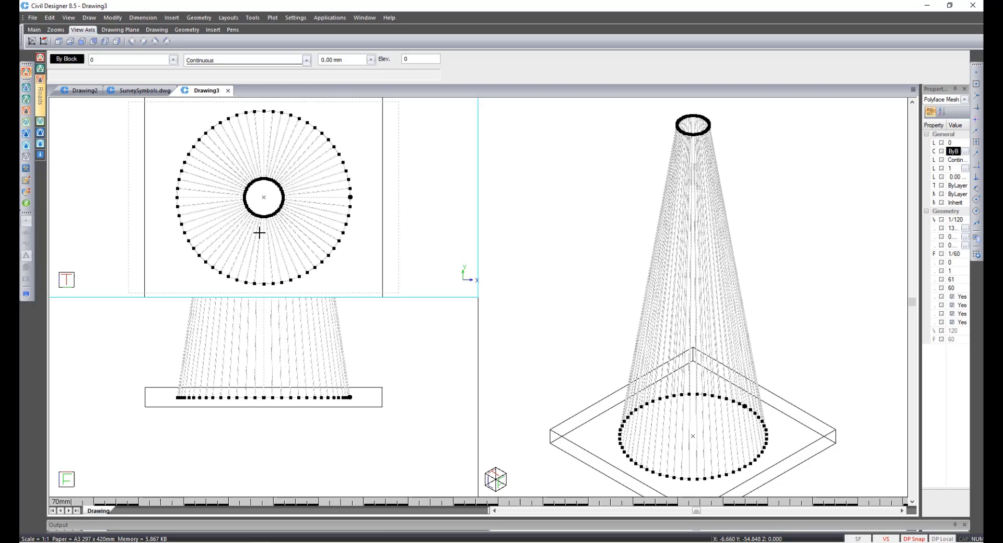
key(ctrl+a)
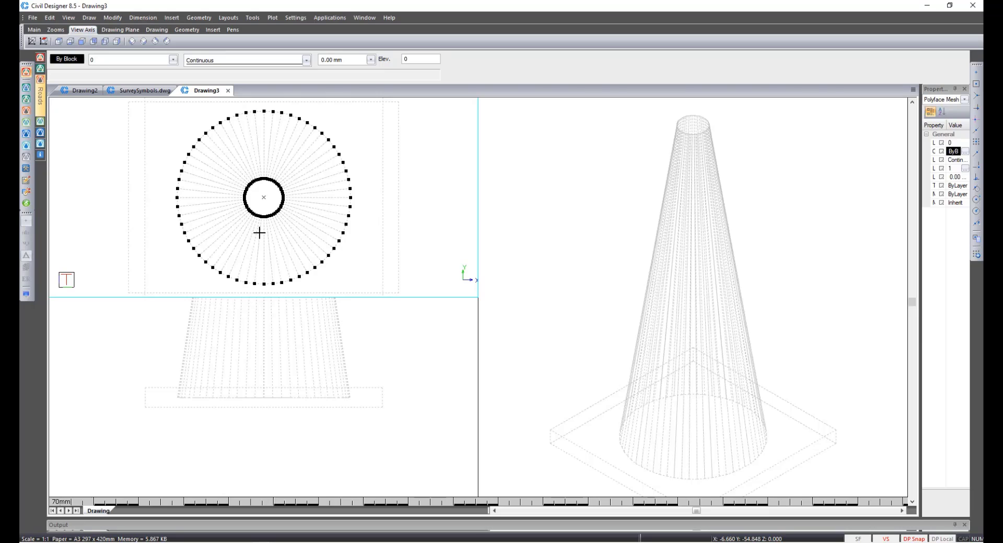
click(254, 17)
mouse_move(330, 171)
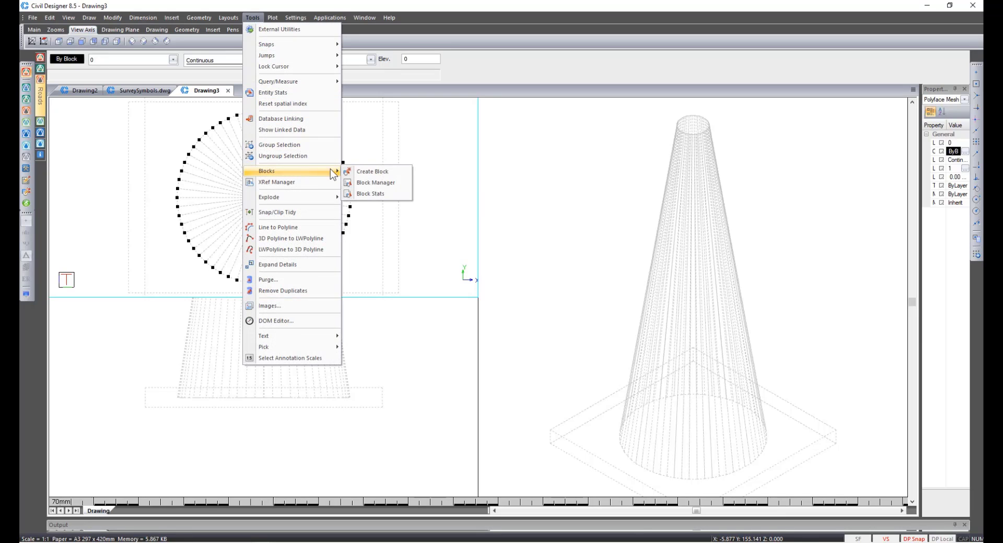
click(382, 173)
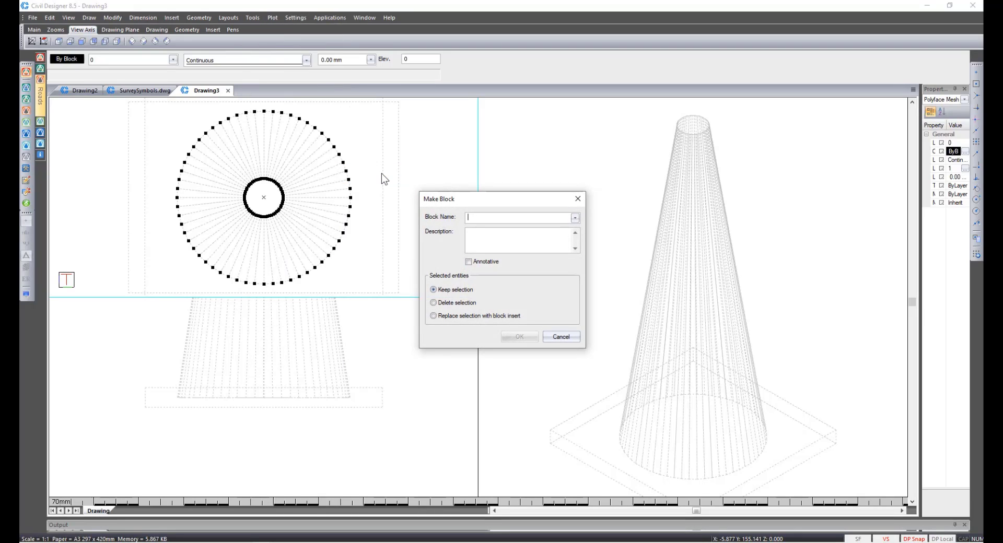
text(Cone)
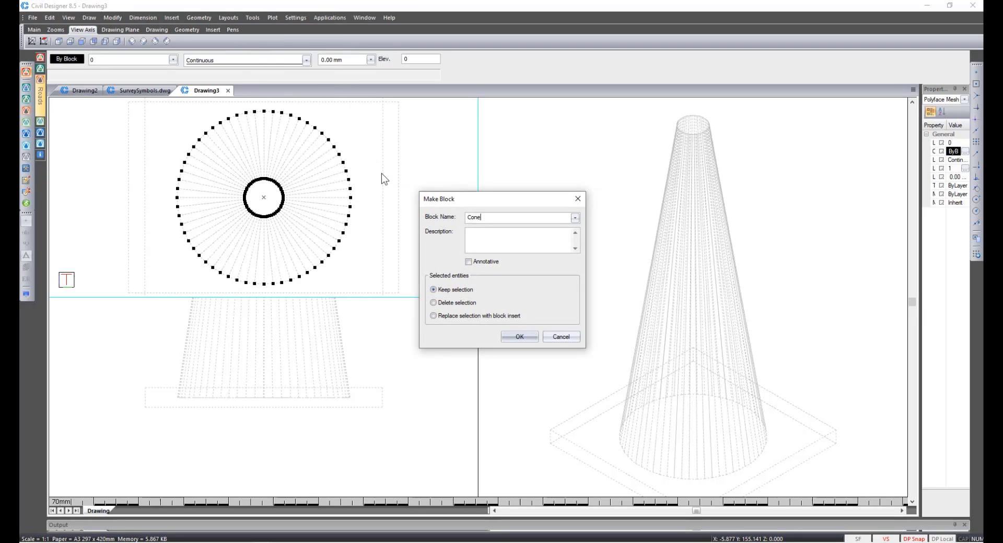
click(517, 337)
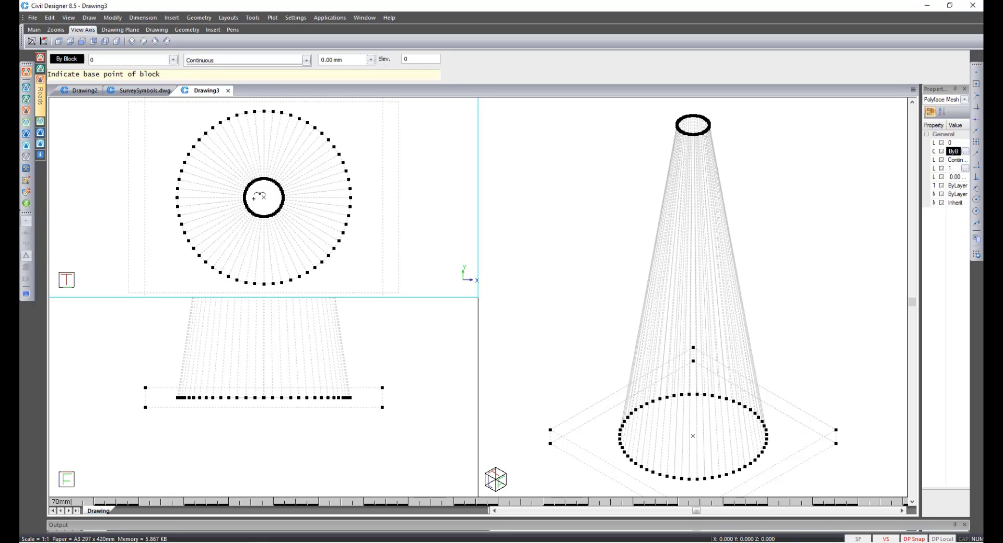
click(259, 196)
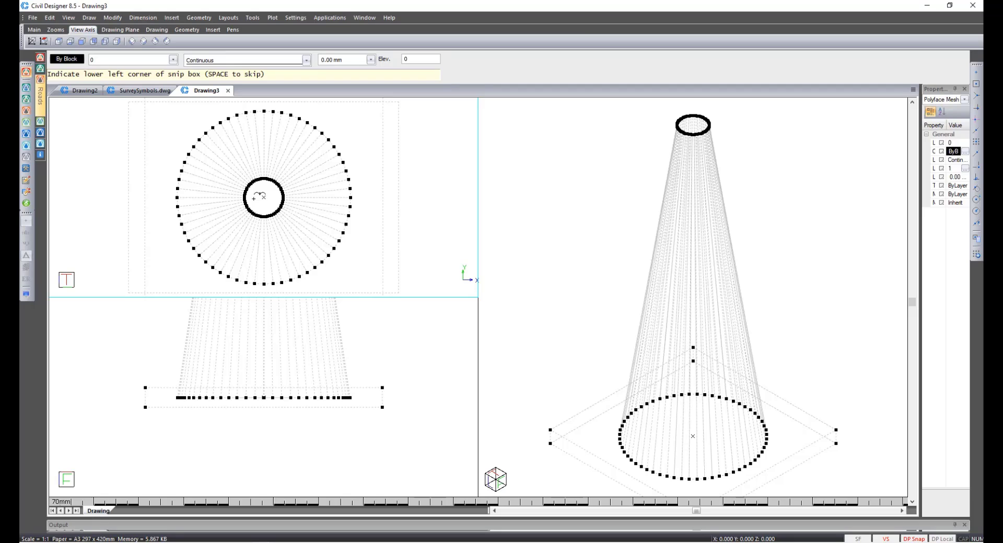
key(space)
key(Escape)
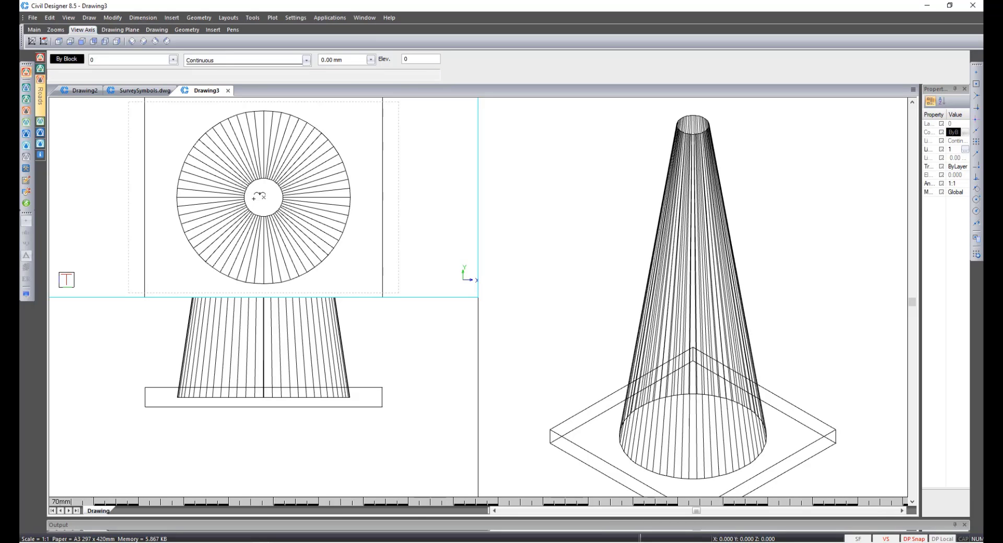
Save the drawing as DemoBlock.dr4 in the Survey Functions folder under Webinar Series, replacing the existing file.
click(32, 17)
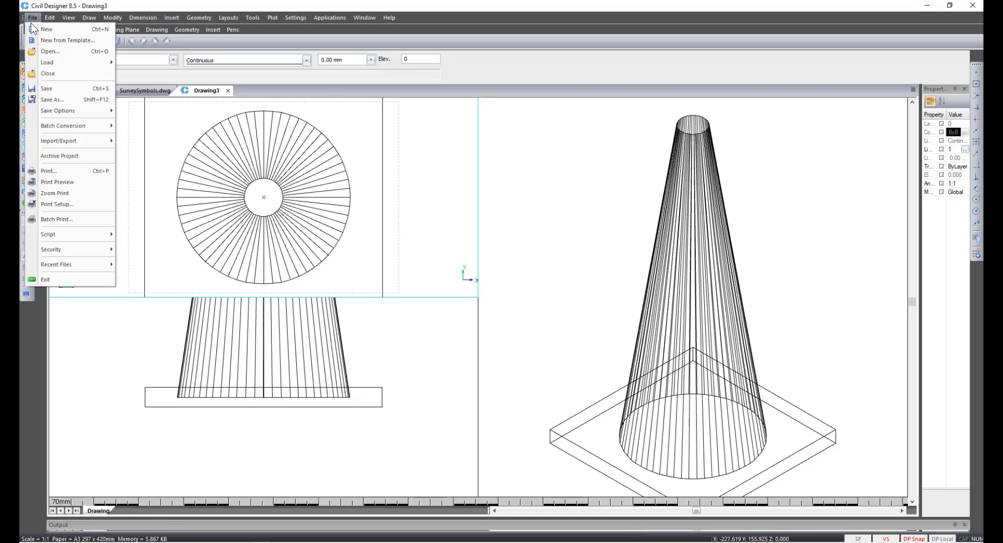
click(58, 98)
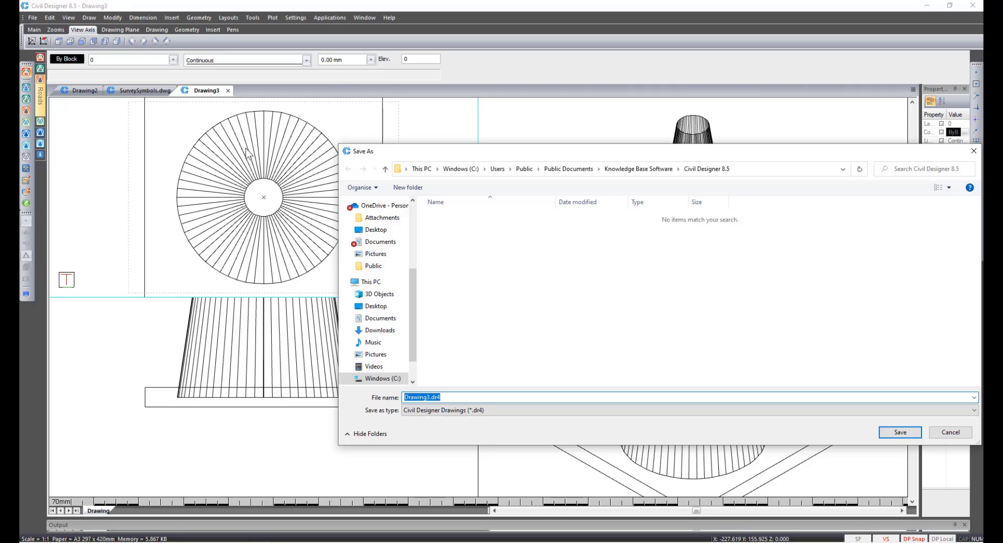
scroll(384, 349, down, 3)
click(385, 363)
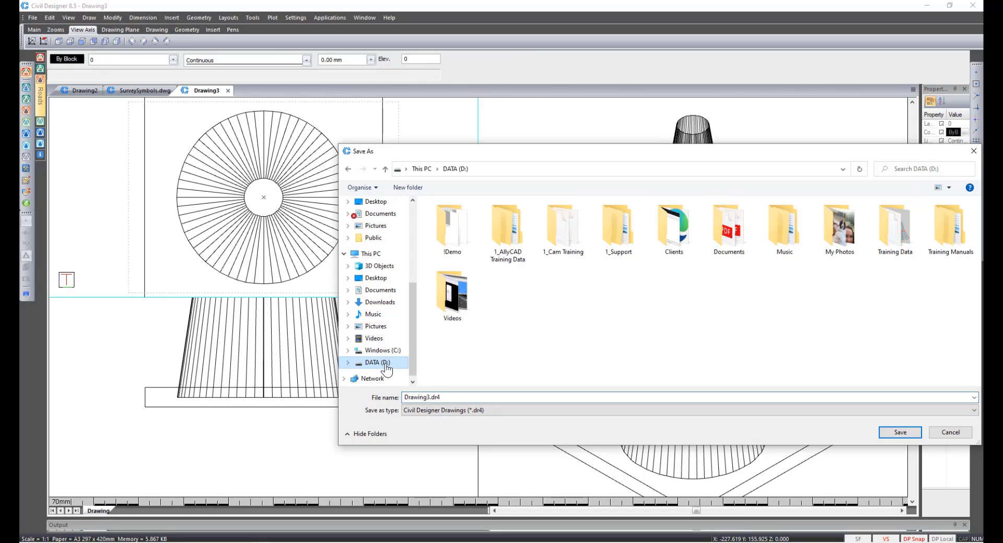
double_click(464, 238)
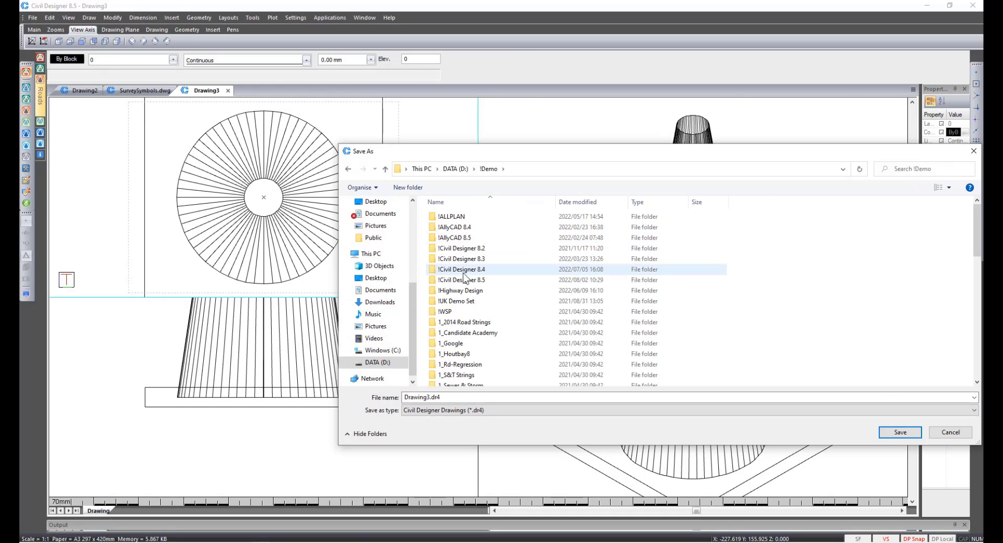
double_click(462, 280)
double_click(460, 332)
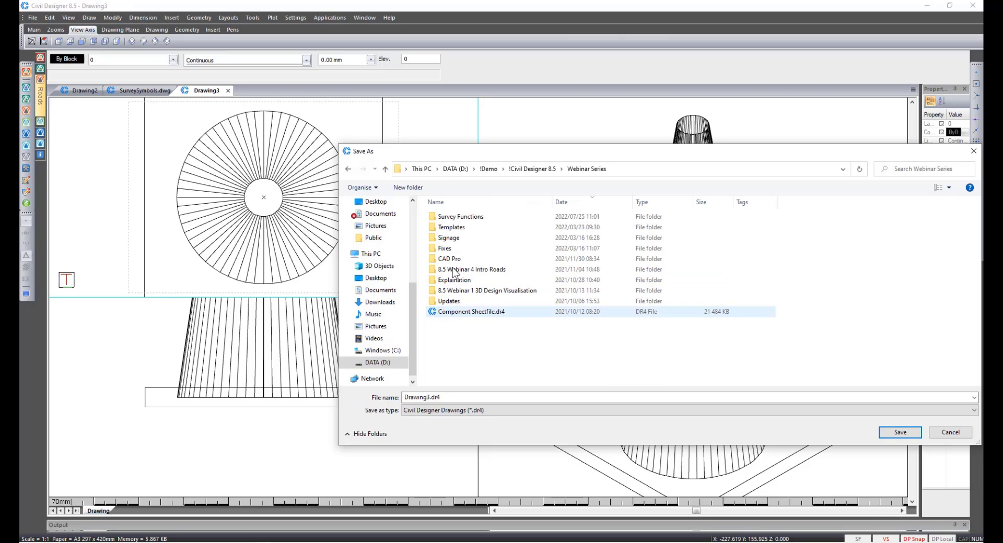
double_click(451, 217)
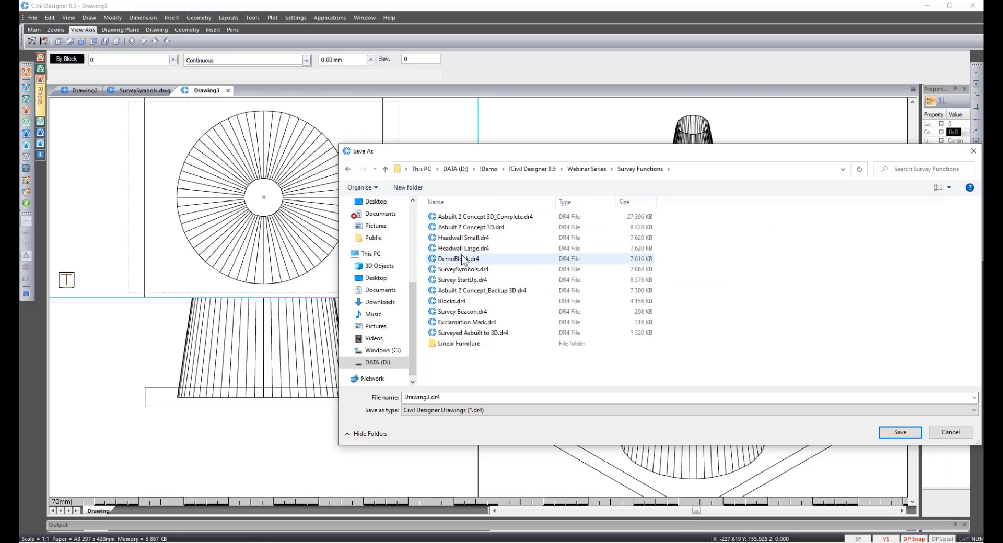
click(462, 258)
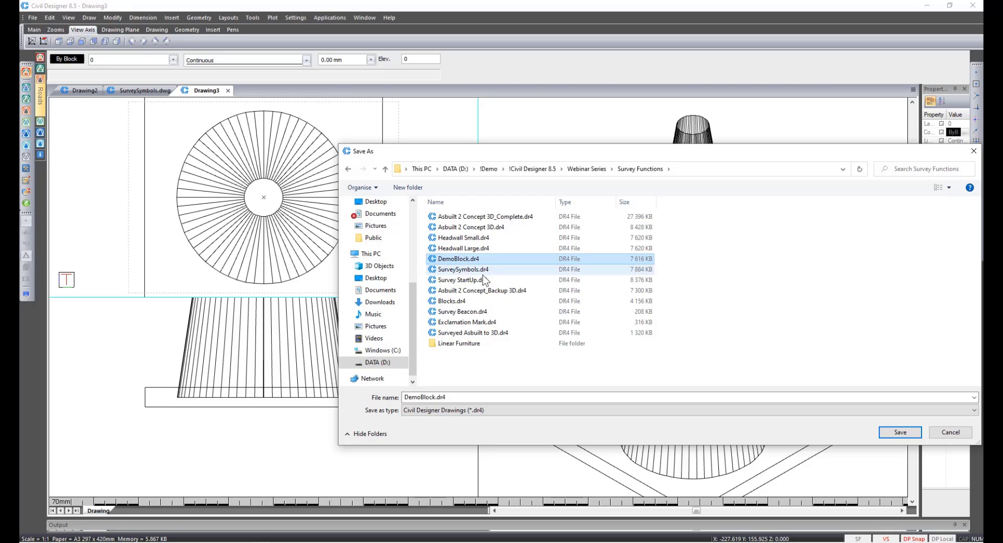
click(890, 434)
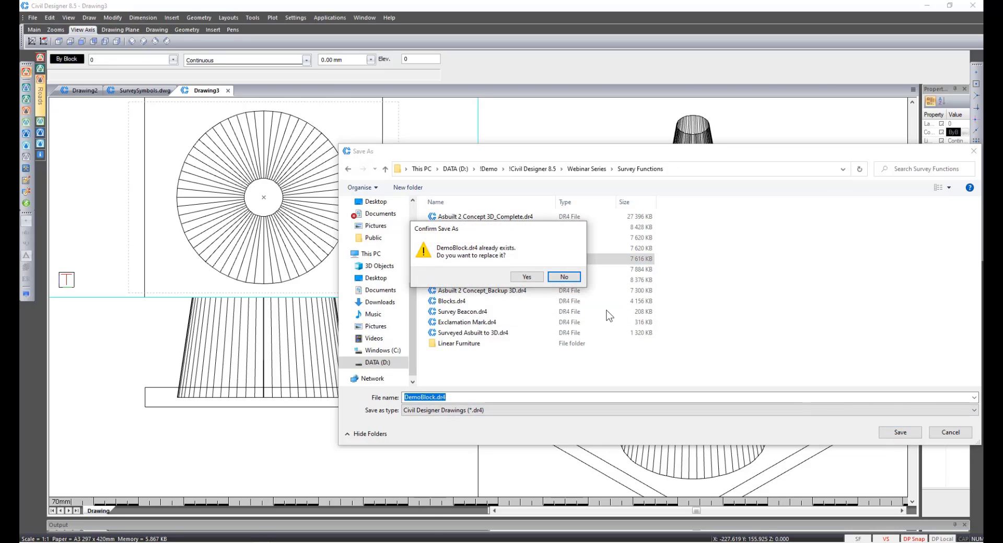
click(531, 277)
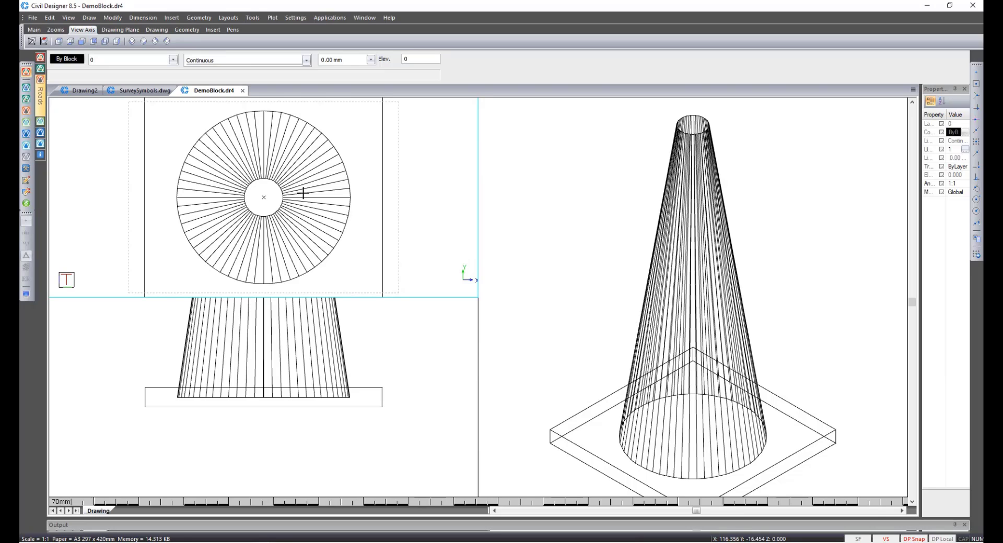
In SurveySymbols.dwg, use the Block Manager to load and import the Cone block from DemoBlock.dr4.
click(129, 92)
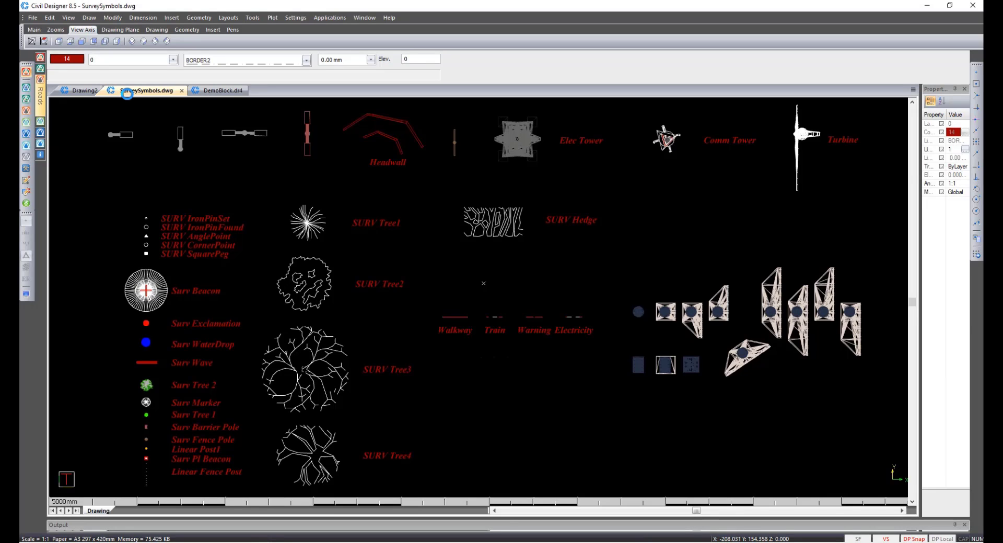
click(250, 18)
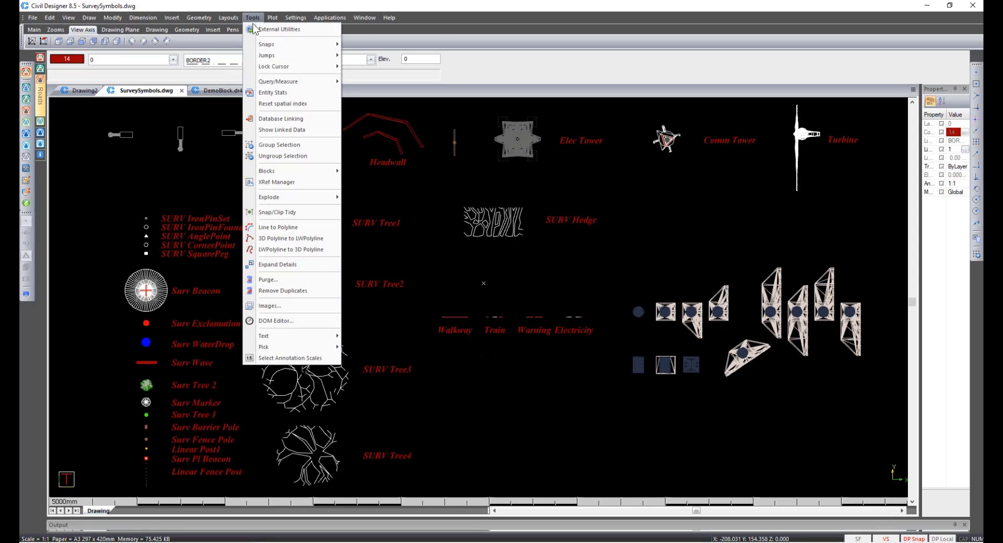
mouse_move(291, 172)
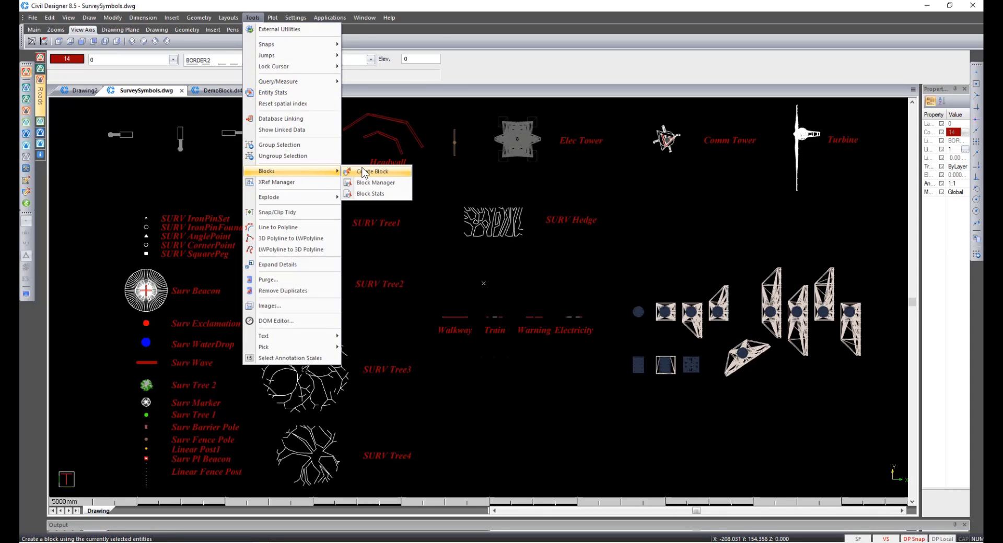
click(372, 182)
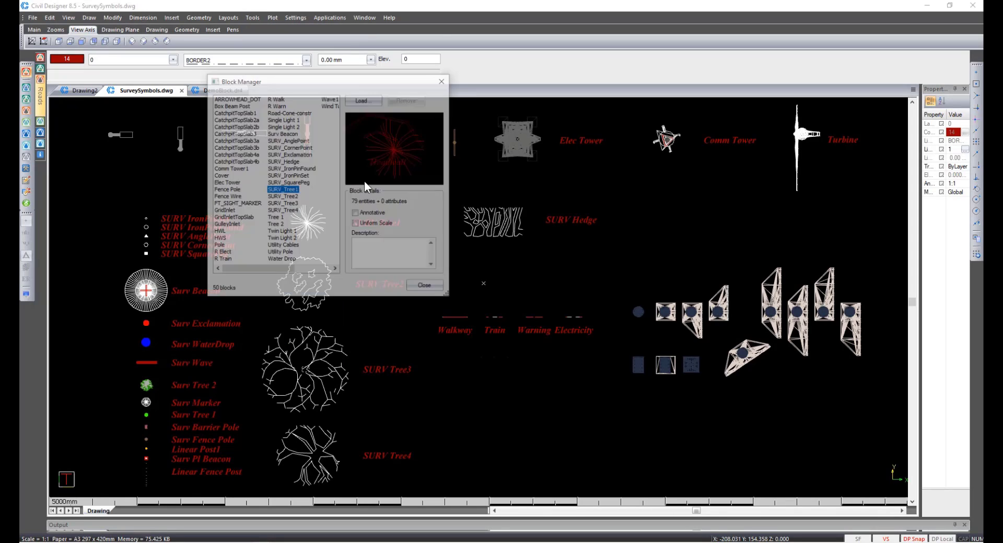
click(364, 101)
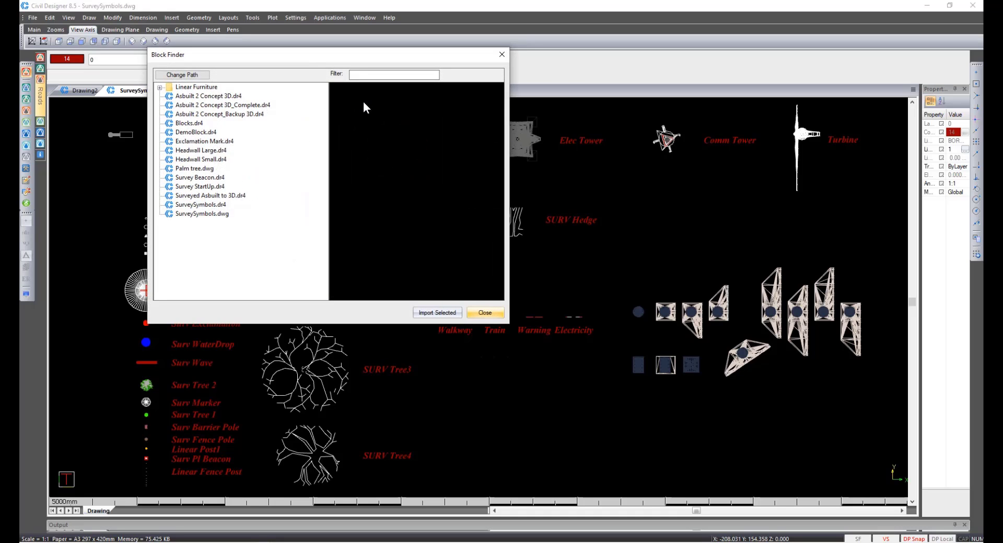
click(199, 132)
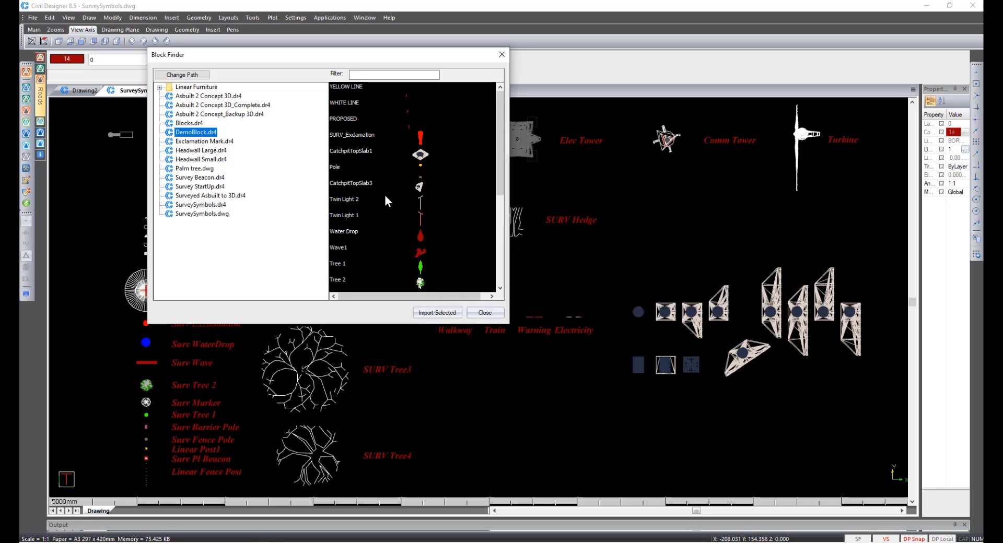
scroll(386, 199, down, 4)
click(358, 283)
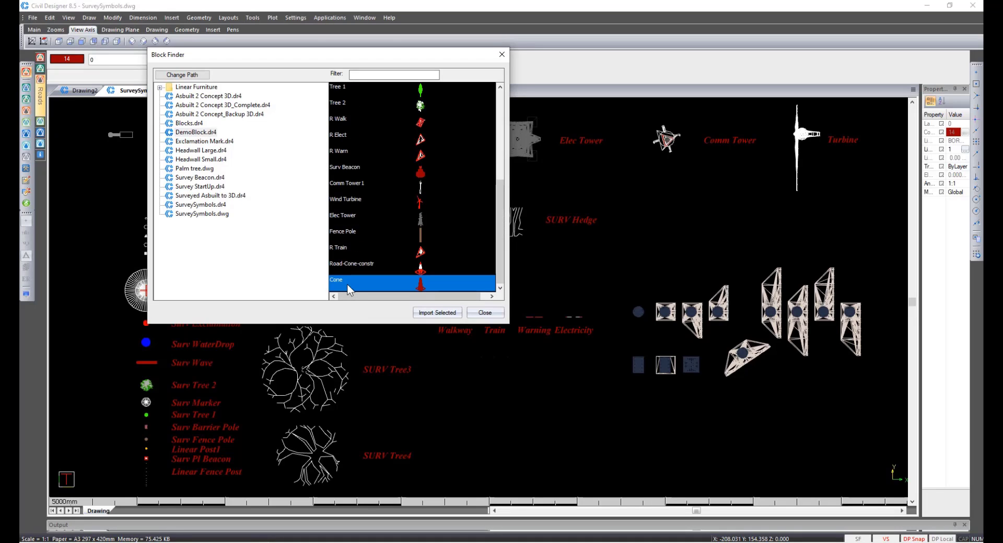
click(424, 312)
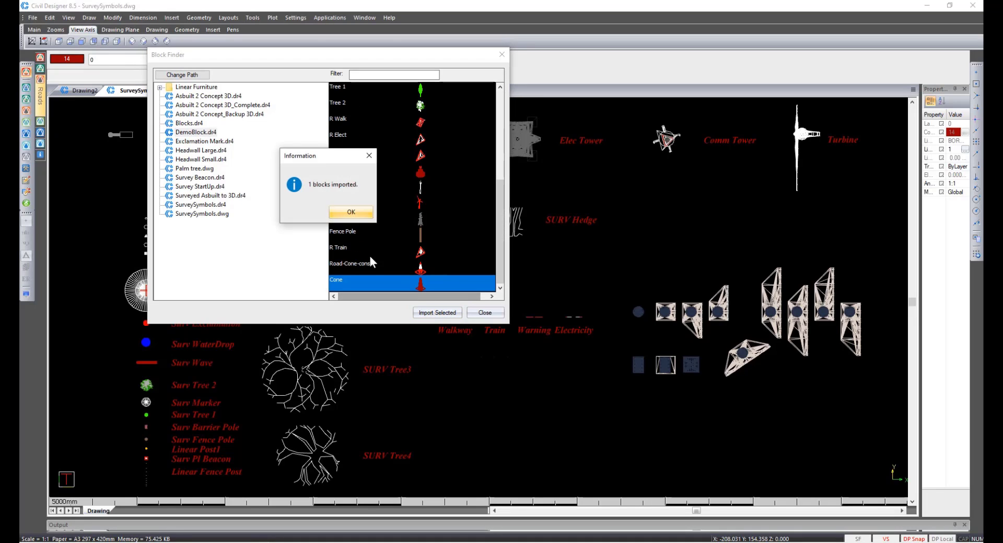
click(350, 214)
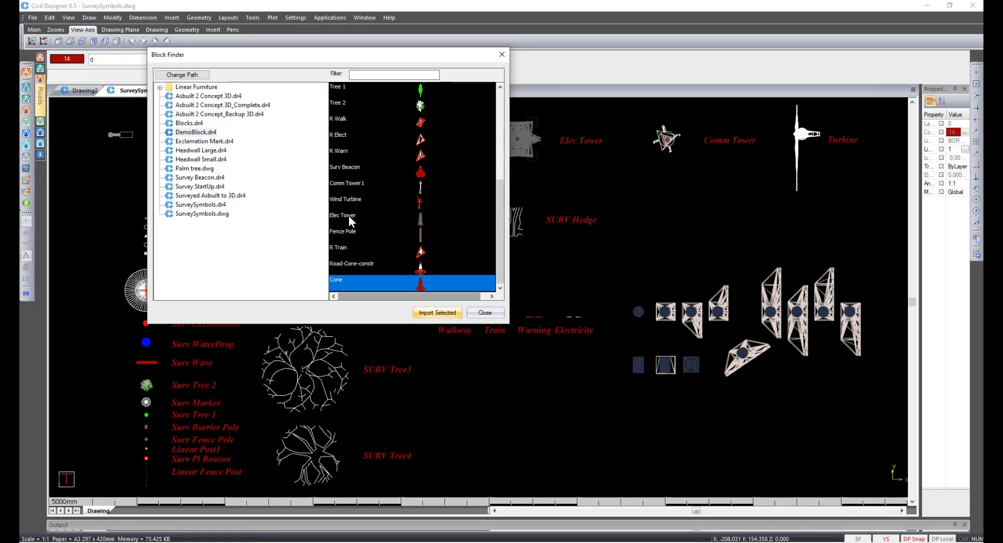
click(473, 312)
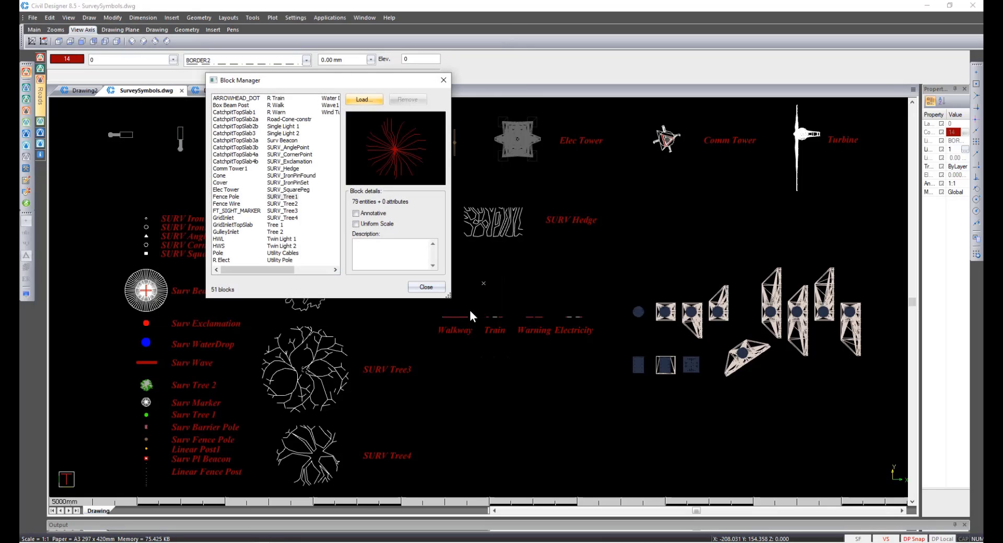
click(434, 289)
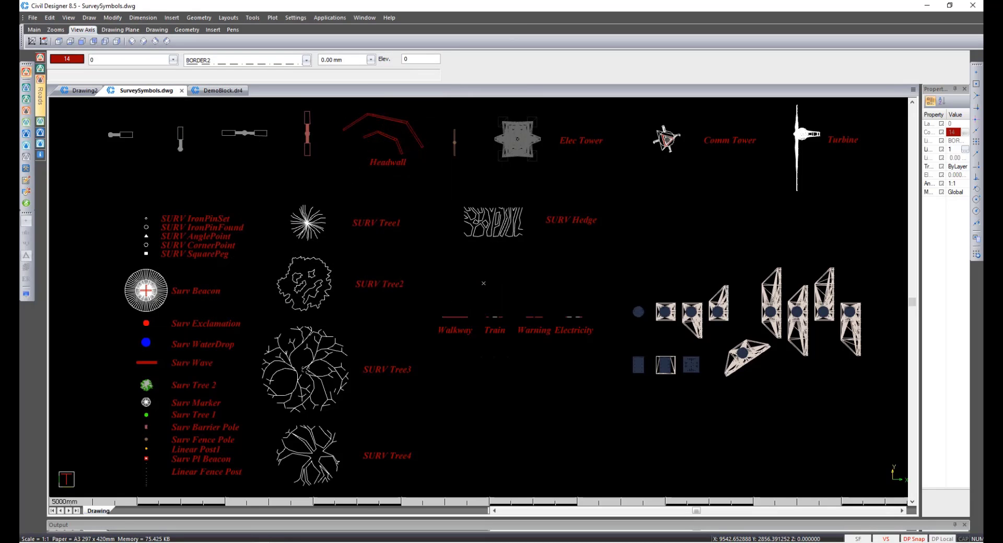
Show block statistics including memory usage and review the block sizes listed in the enlarged output panel.
click(252, 17)
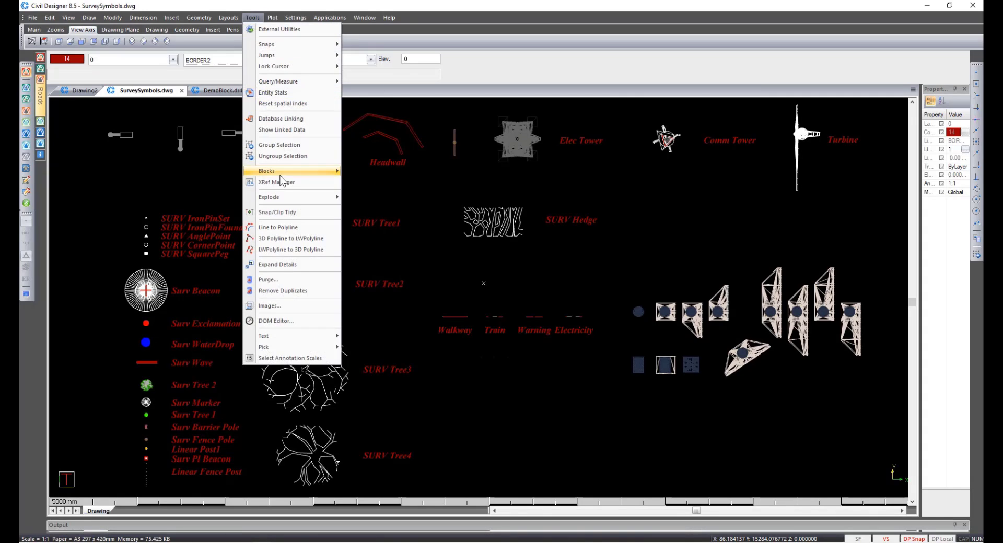
mouse_move(280, 175)
click(370, 194)
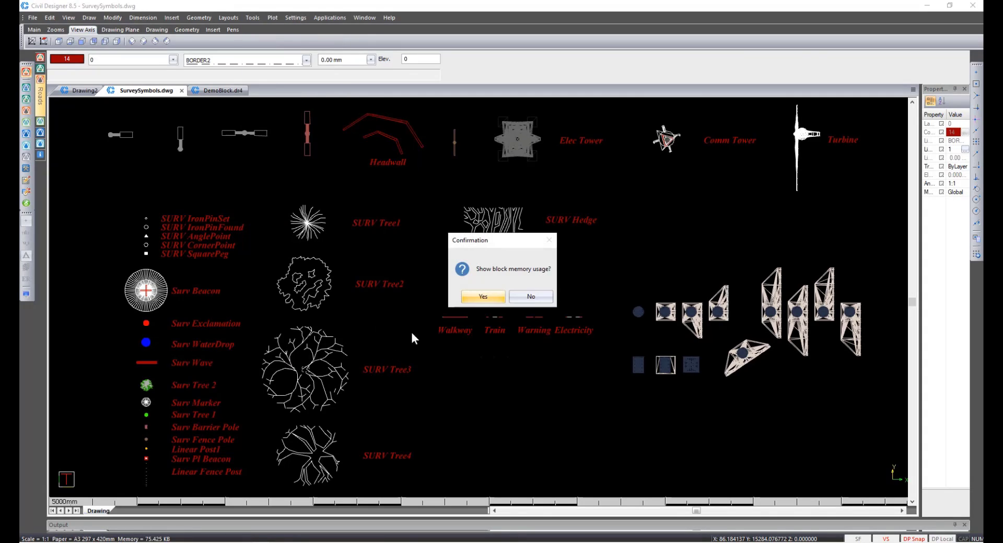
click(481, 297)
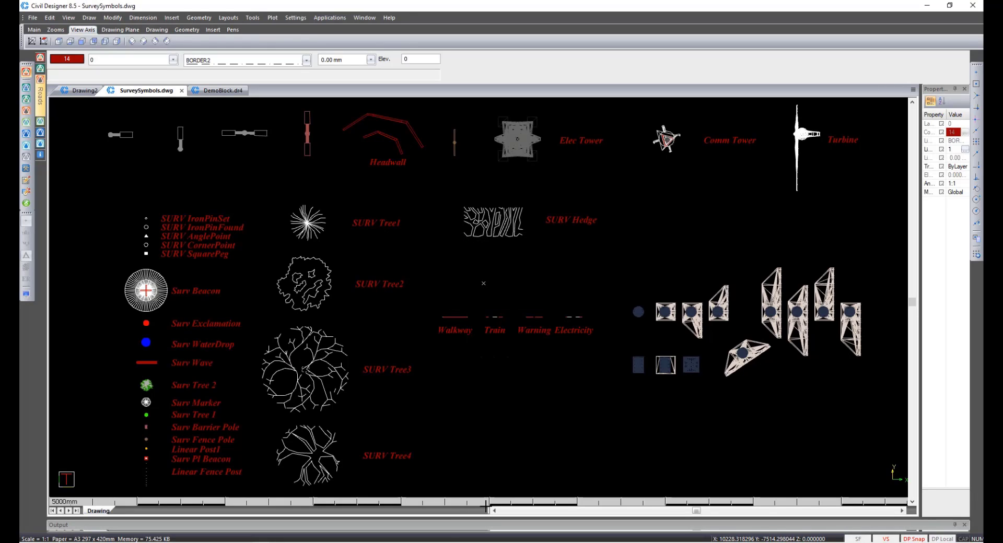
drag(490, 520, 442, 152)
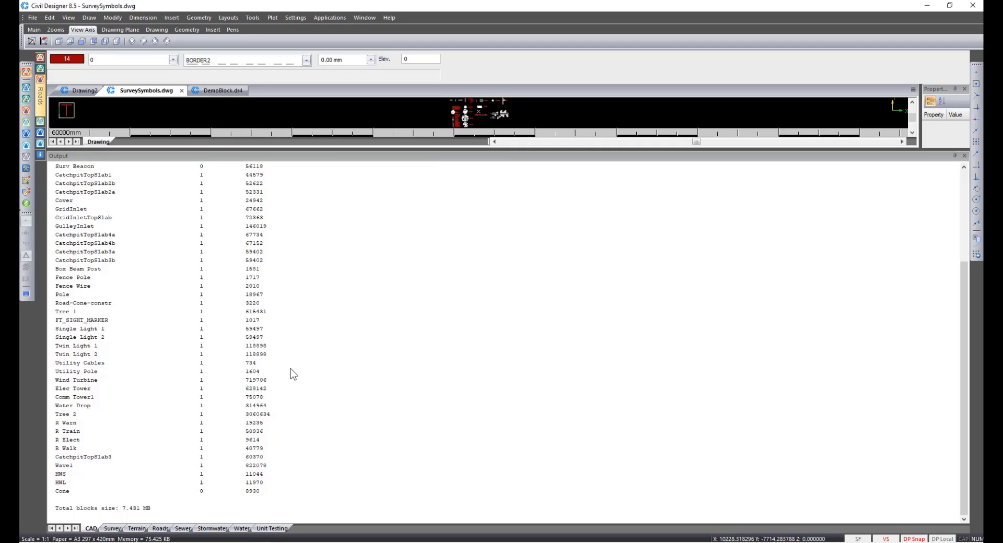
scroll(290, 369, up, 5)
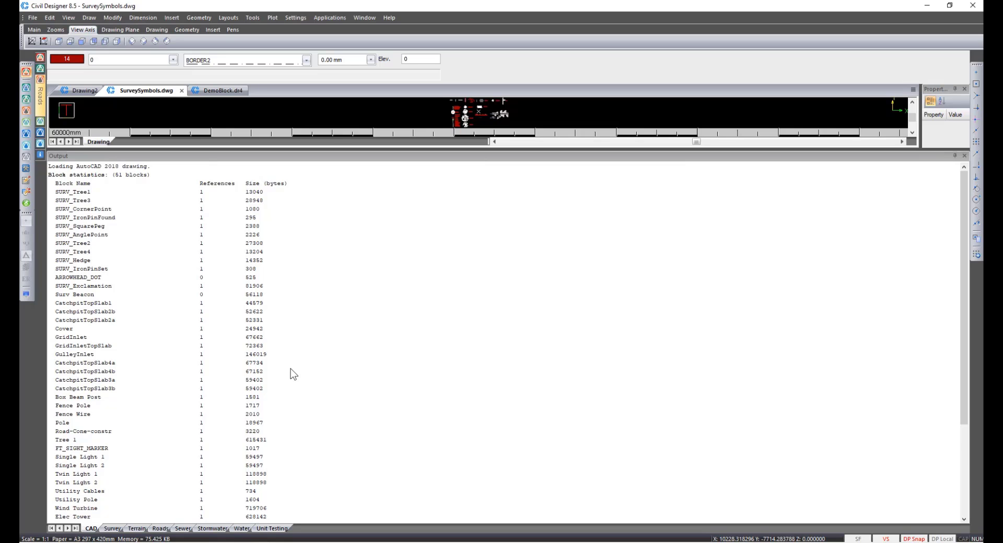
scroll(291, 369, down, 3)
scroll(291, 368, down, 3)
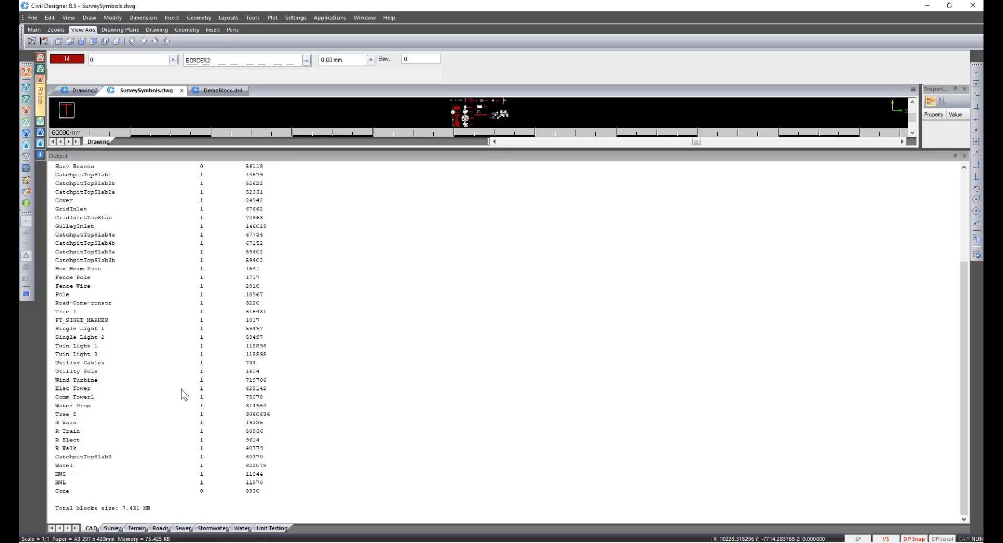
click(78, 416)
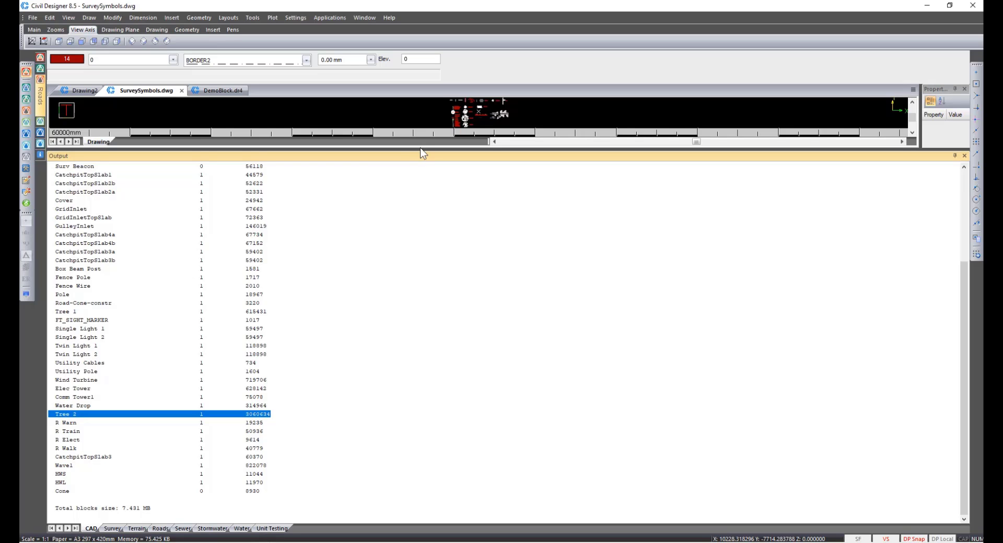
Shrink the output panel and close the SurveySymbols.dwg and DemoBlock.dr4 drawings.
drag(420, 150, 486, 525)
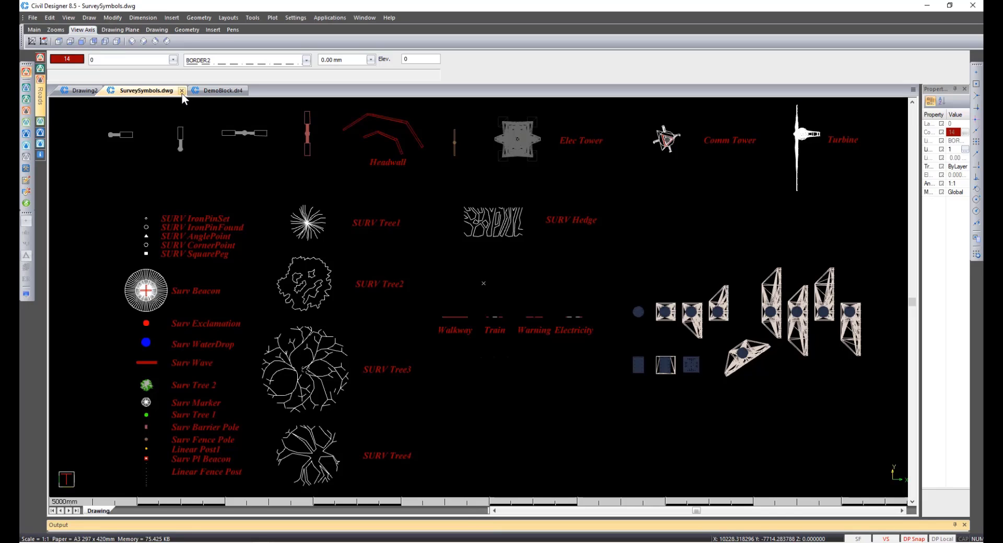
click(181, 90)
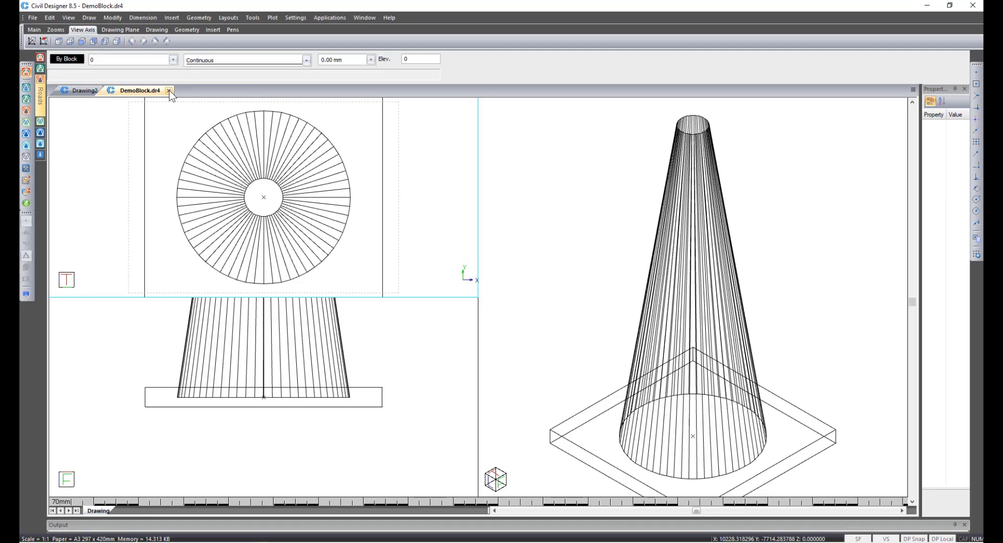
click(169, 90)
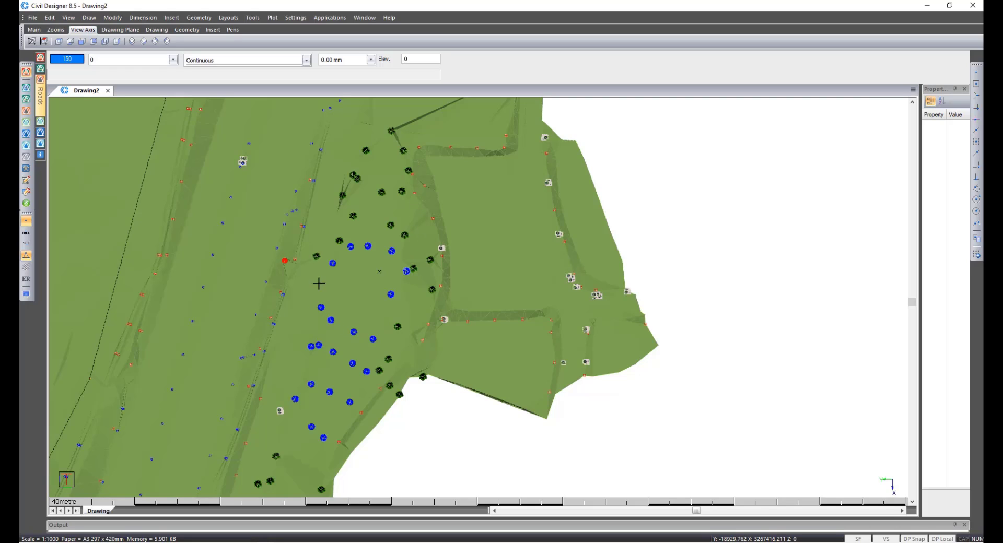
Open the terrain in a 3D render view and orbit around to inspect the survey symbols, then exit.
right_click(367, 306)
click(392, 359)
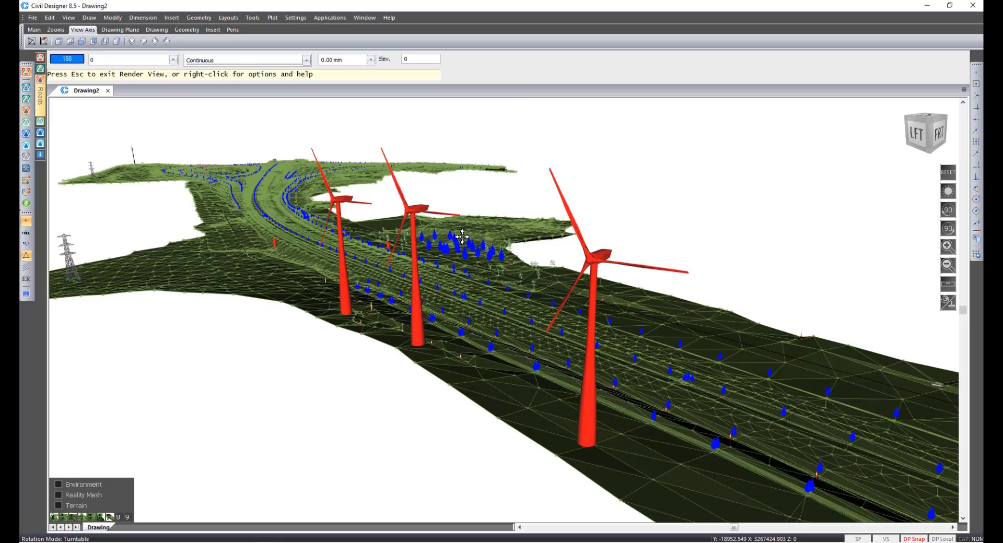
scroll(462, 237, up, 5)
scroll(462, 237, up, 3)
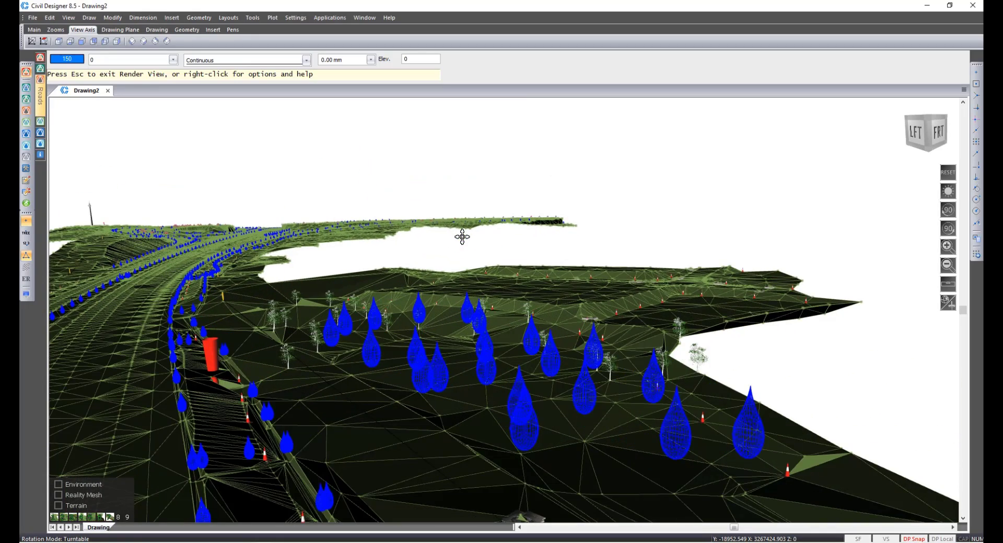
drag(505, 312, 454, 344)
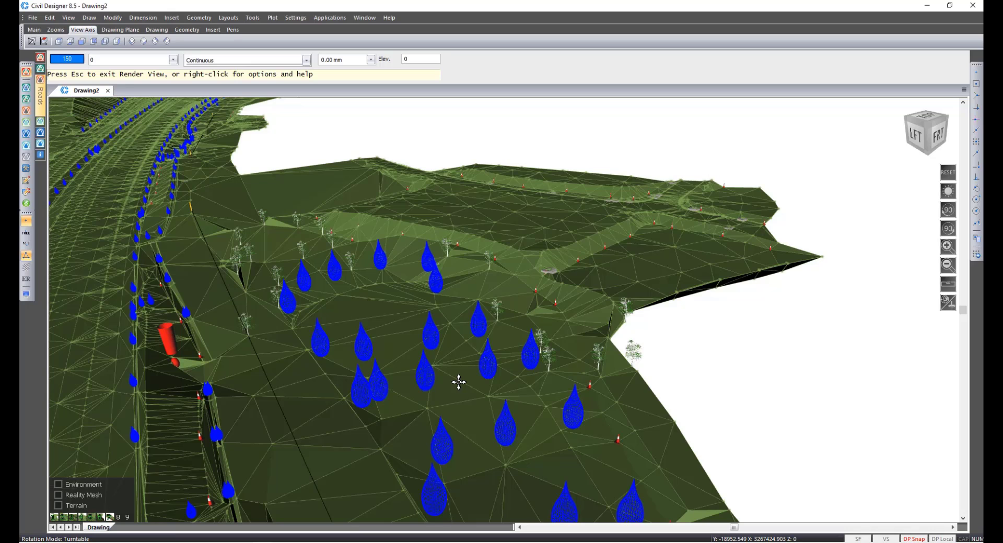
key(Escape)
key(Return)
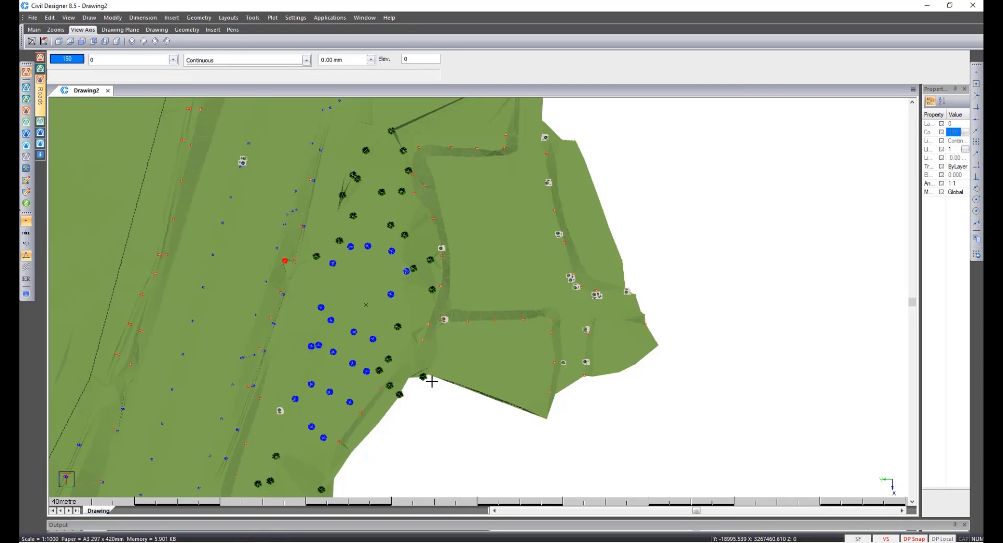
In terrain display settings, turn off shading of the Merged Ground surface and hide the point symbols.
click(26, 295)
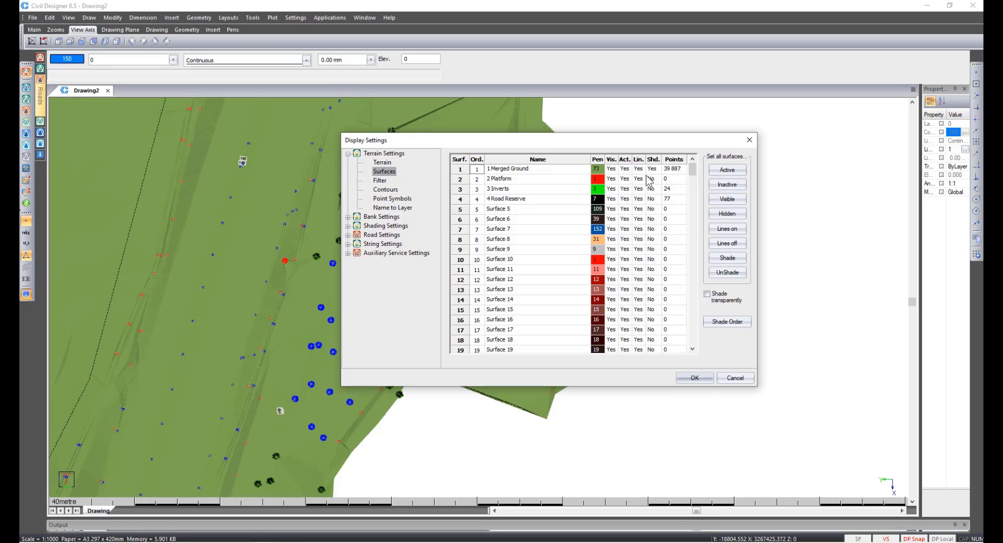
click(650, 171)
click(393, 199)
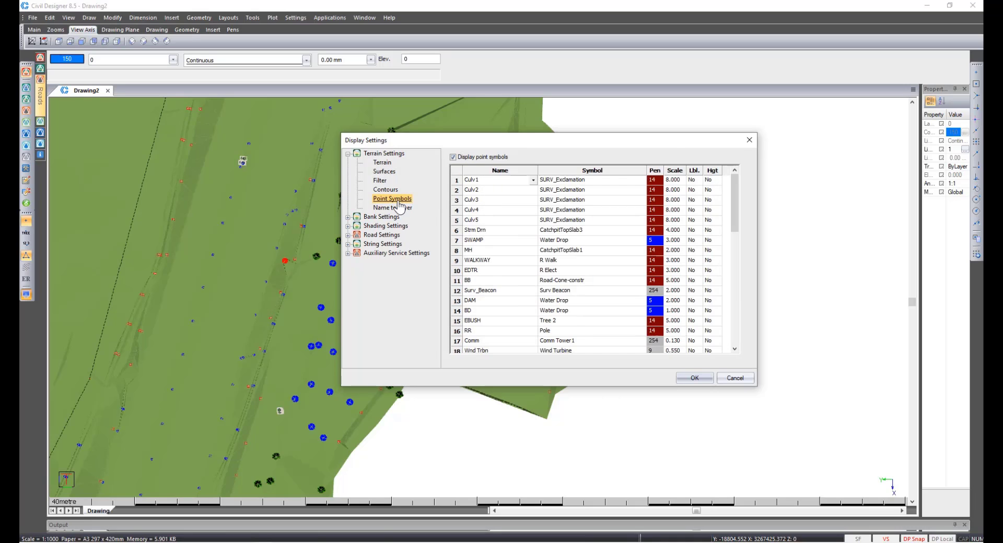
click(452, 157)
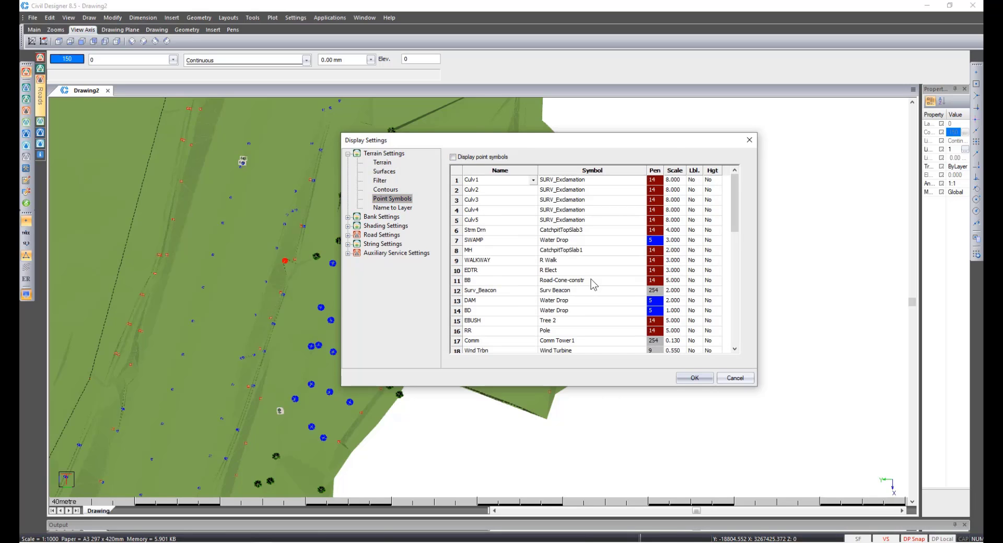
click(694, 378)
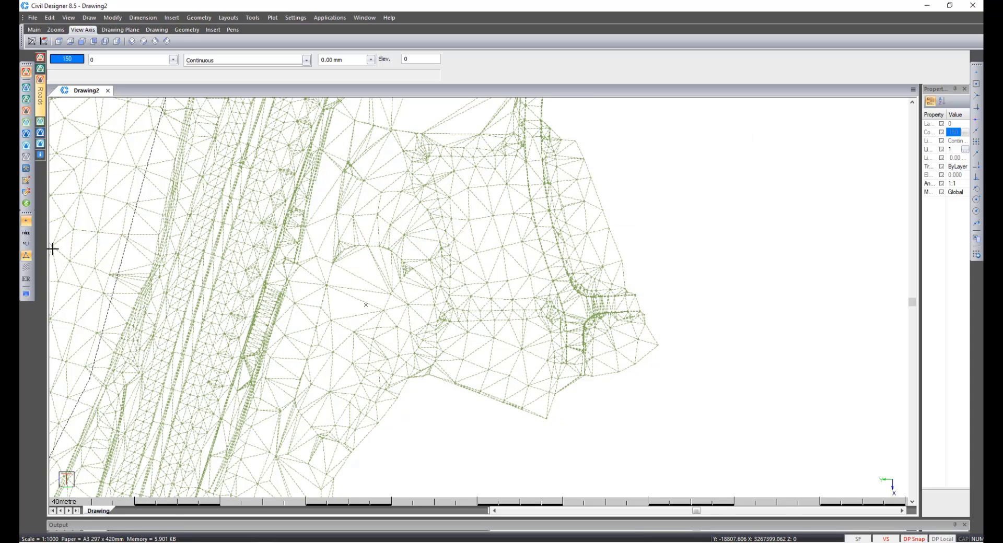
Show the point names and make the PolyLines layer visible.
click(26, 233)
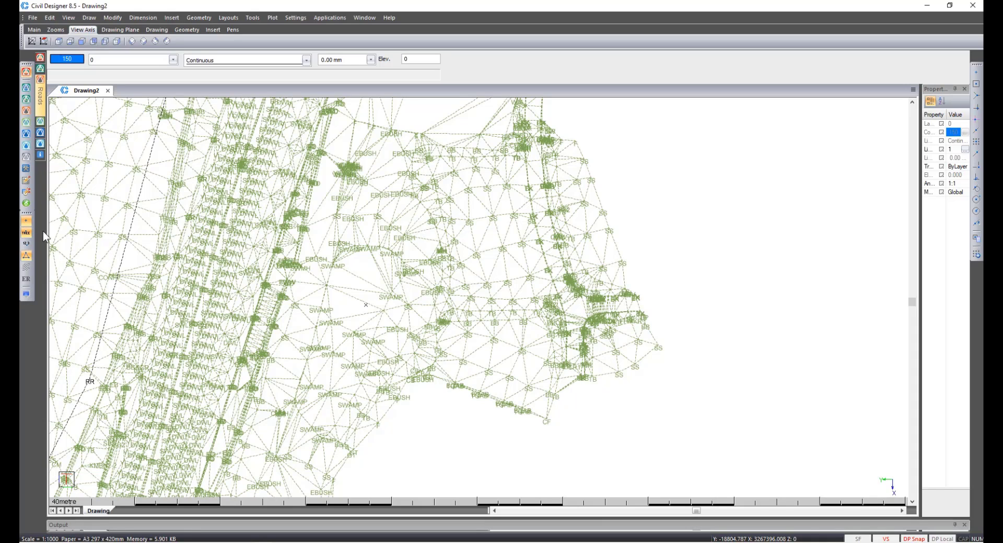
click(114, 58)
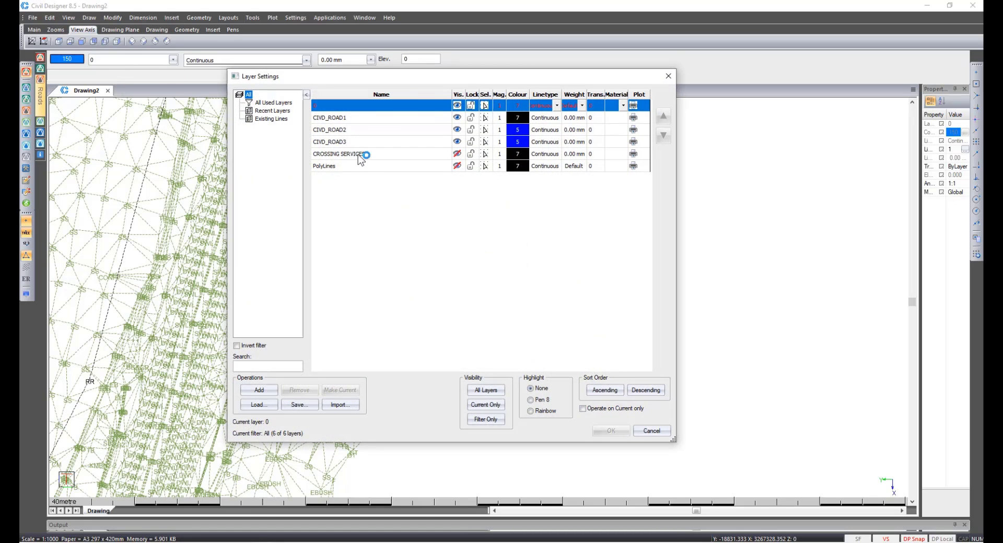
click(459, 165)
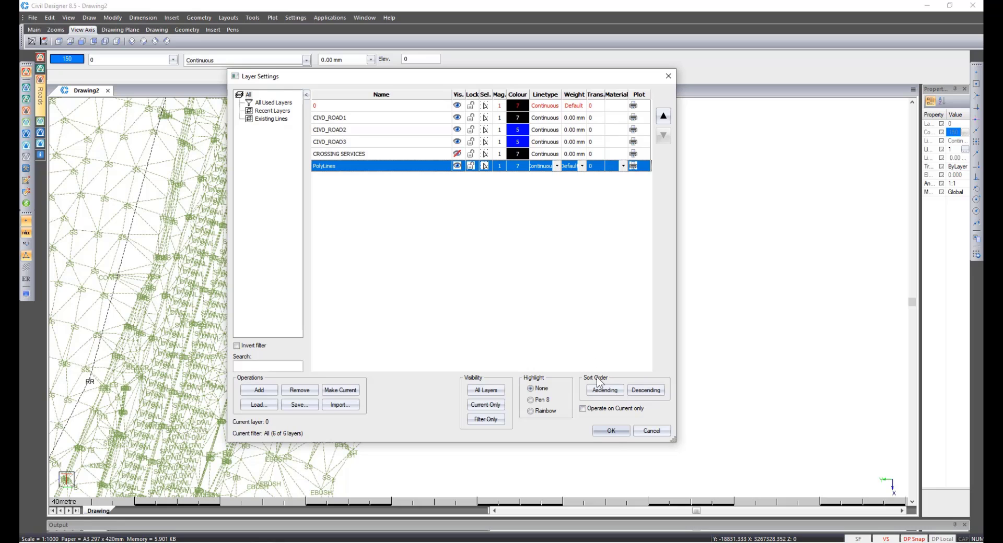
click(611, 431)
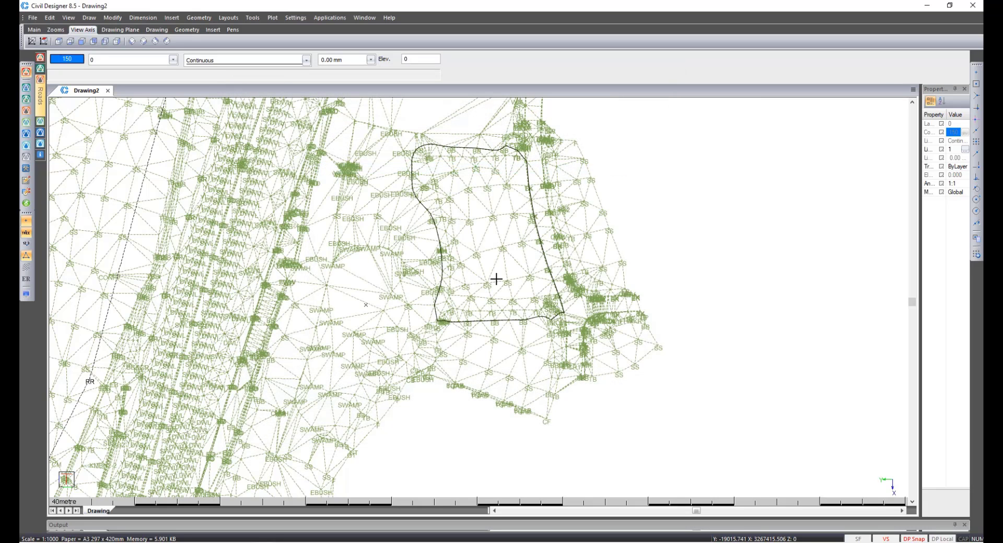
Hide the terrain line model and inspect the polyline boundary and the points along it.
scroll(479, 237, up, 2)
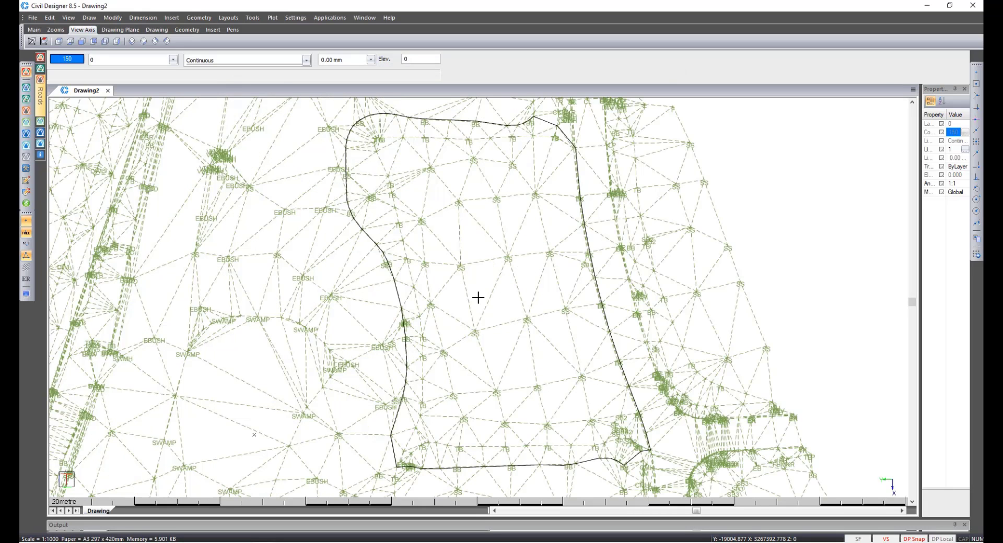
click(27, 255)
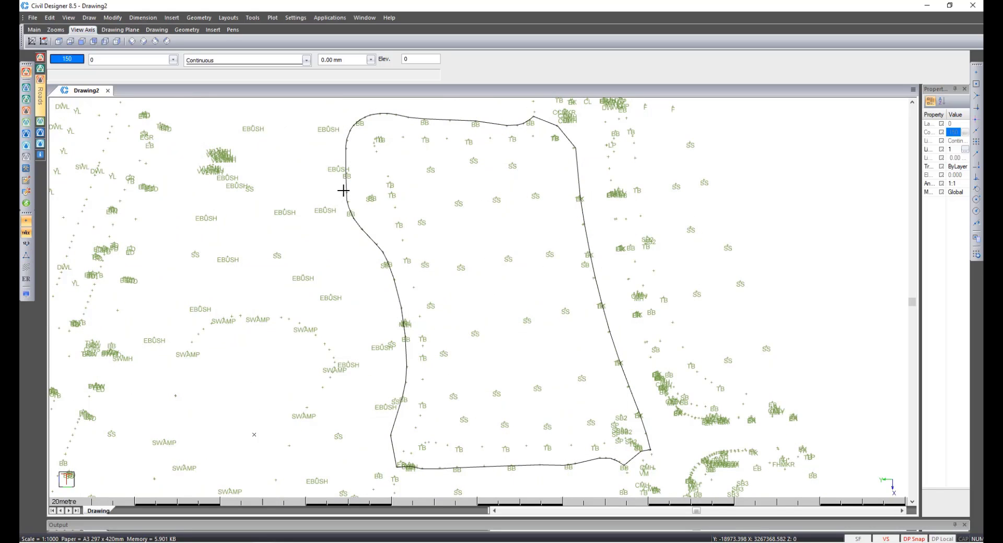
scroll(359, 127, up, 6)
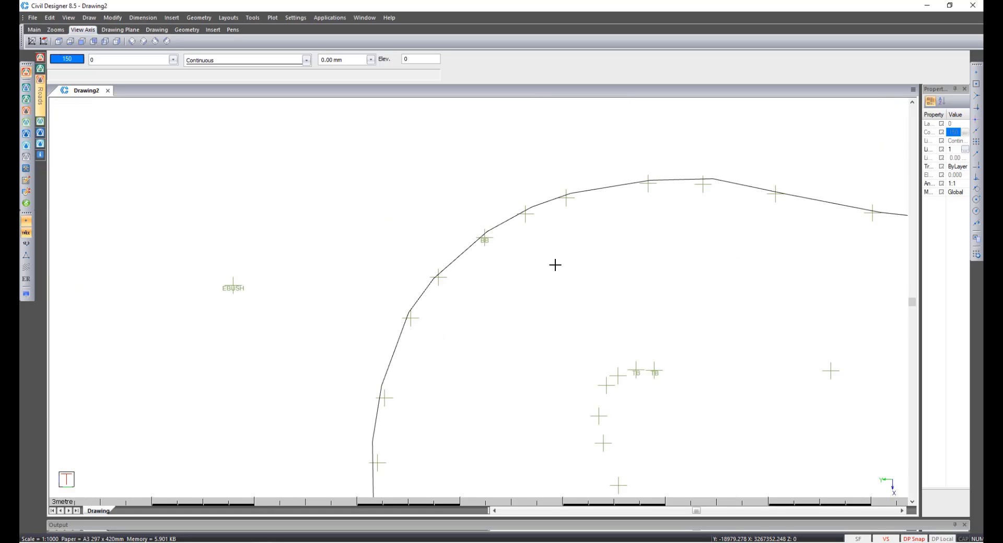
click(450, 260)
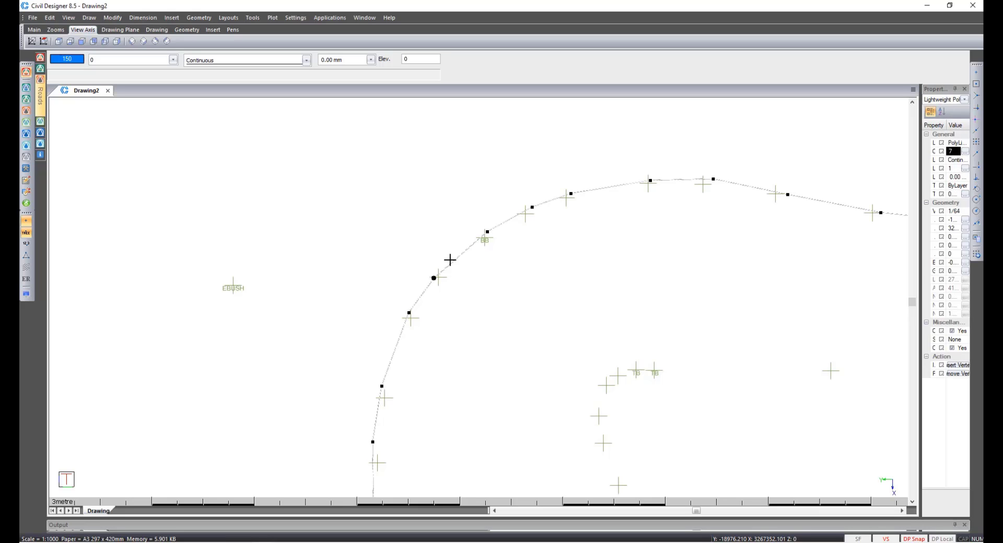
key(Escape)
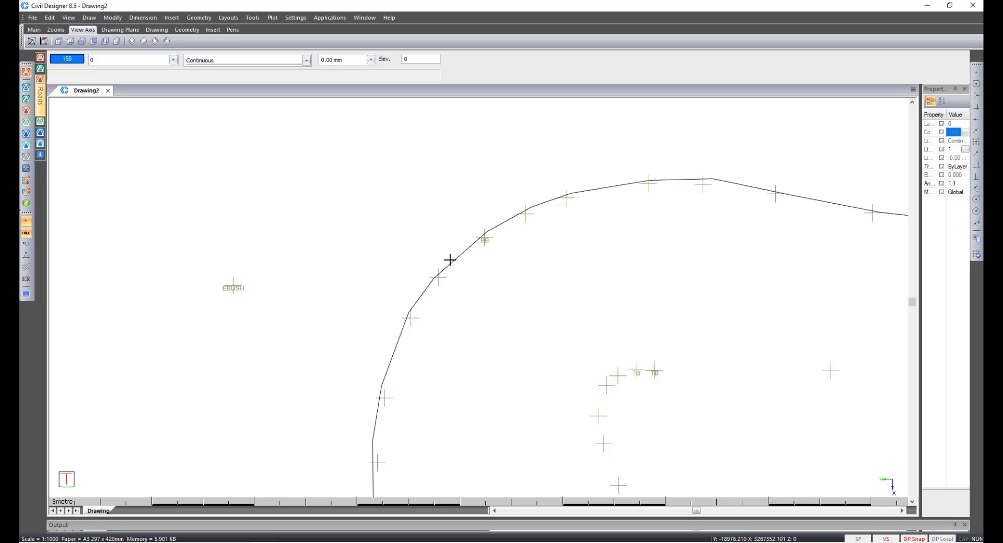
scroll(506, 289, down, 2)
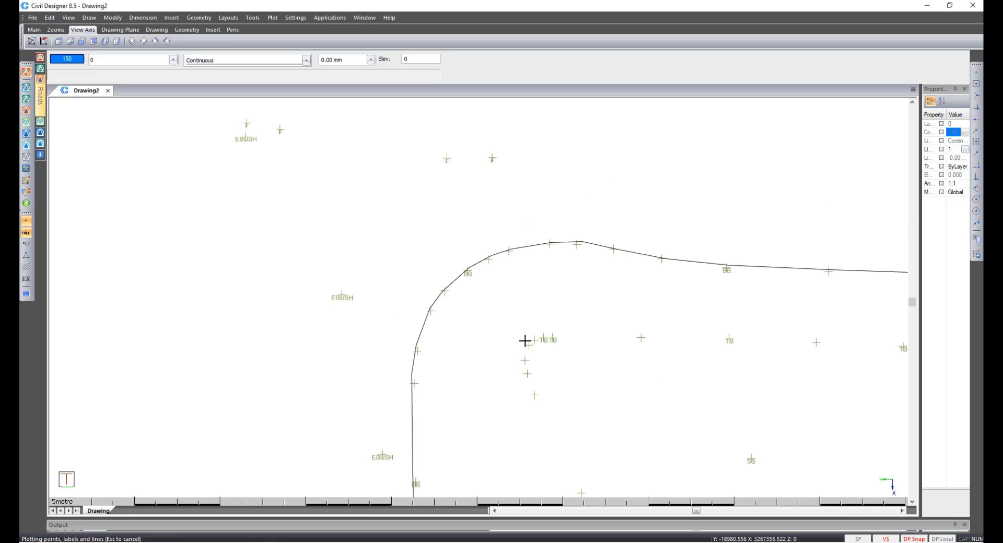
scroll(479, 297, down, 2)
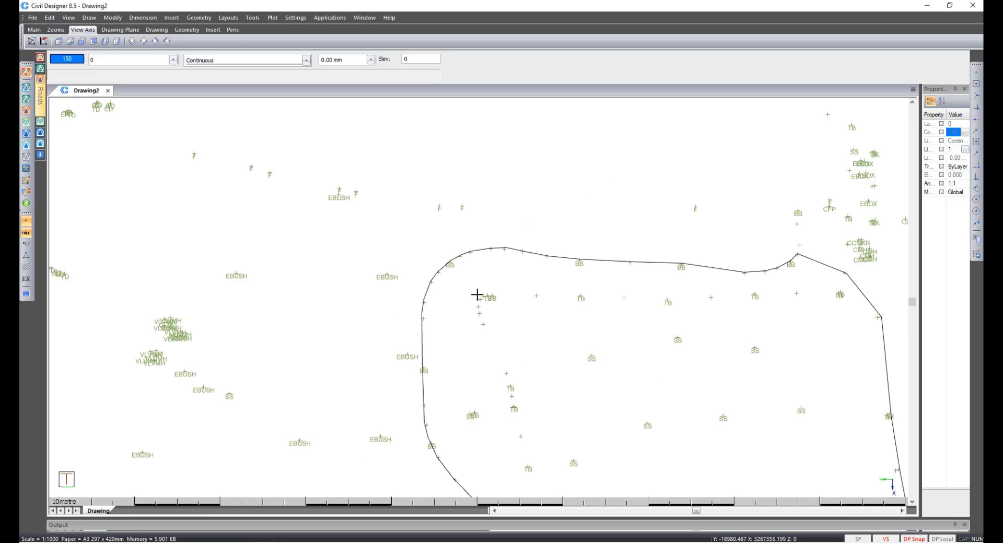
In Terrain Mode, auto-name points as BB within 0.300 of the polyline on 1 Merged Ground, tracking connected entities.
click(27, 99)
click(91, 18)
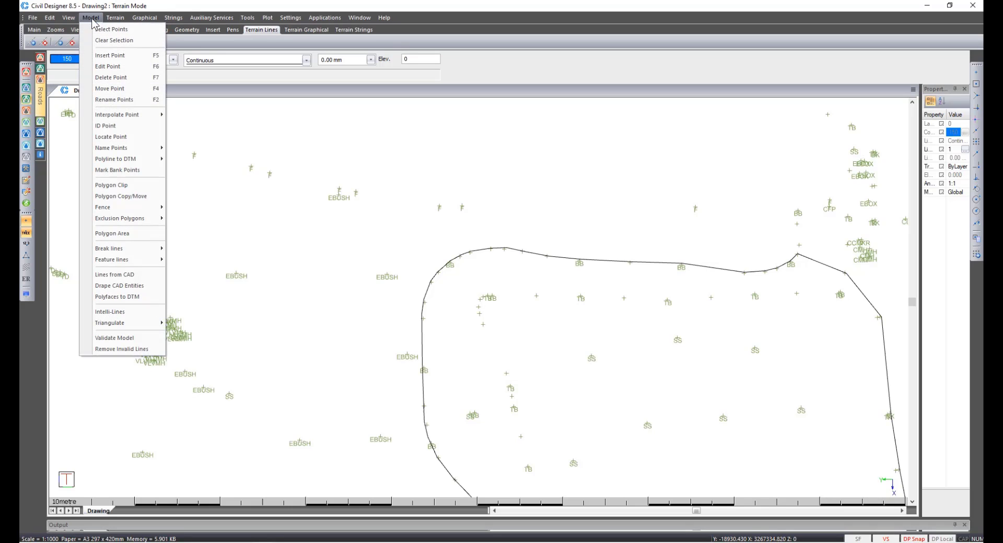
mouse_move(125, 150)
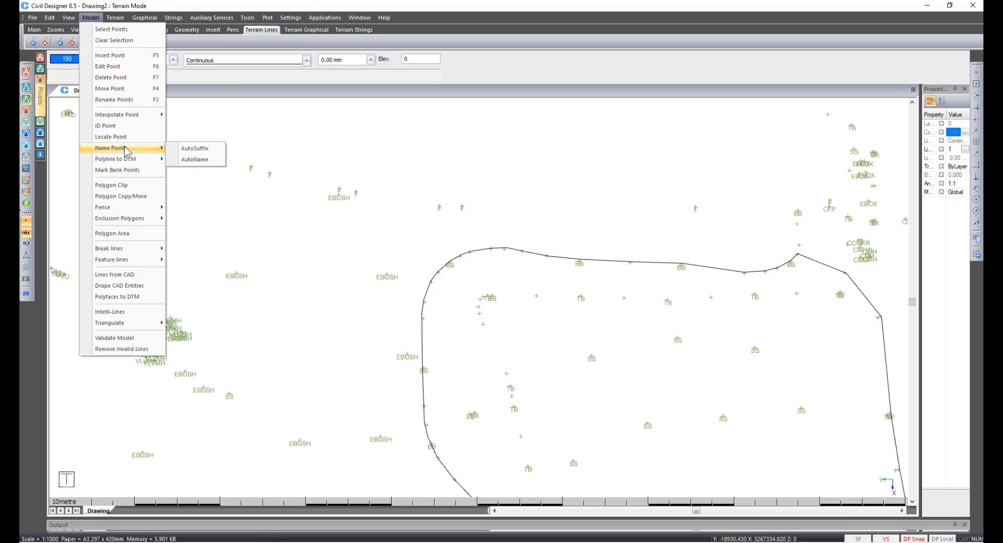
click(190, 159)
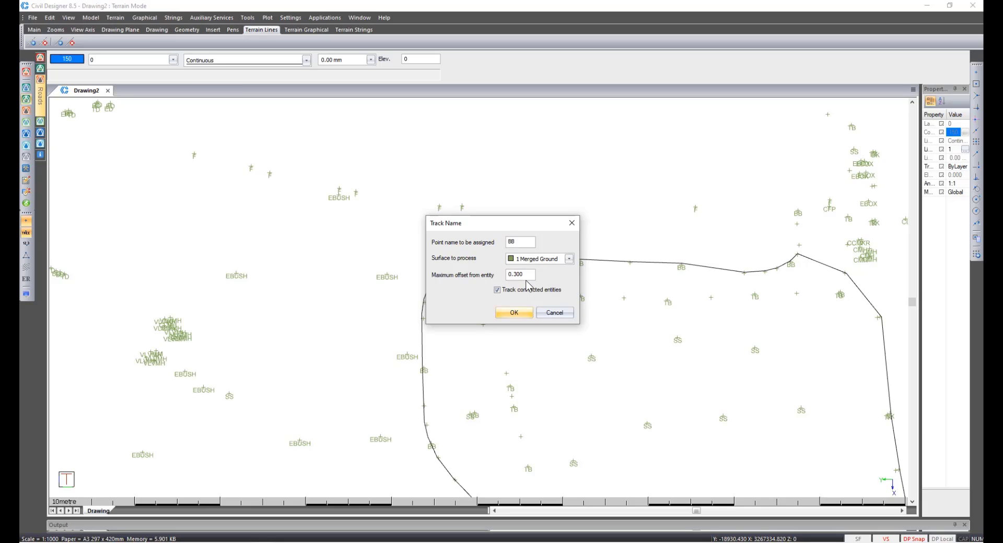
drag(523, 275, 508, 277)
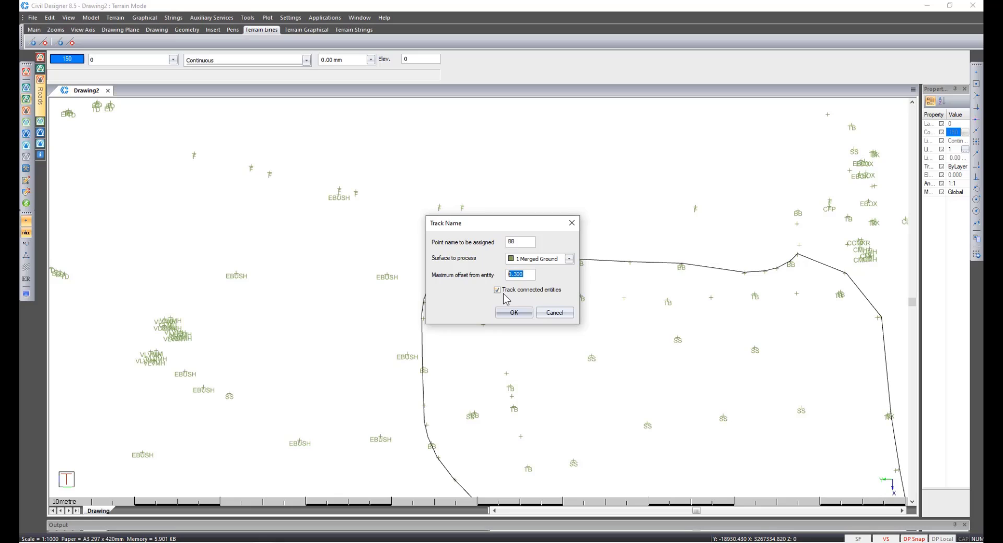
click(513, 312)
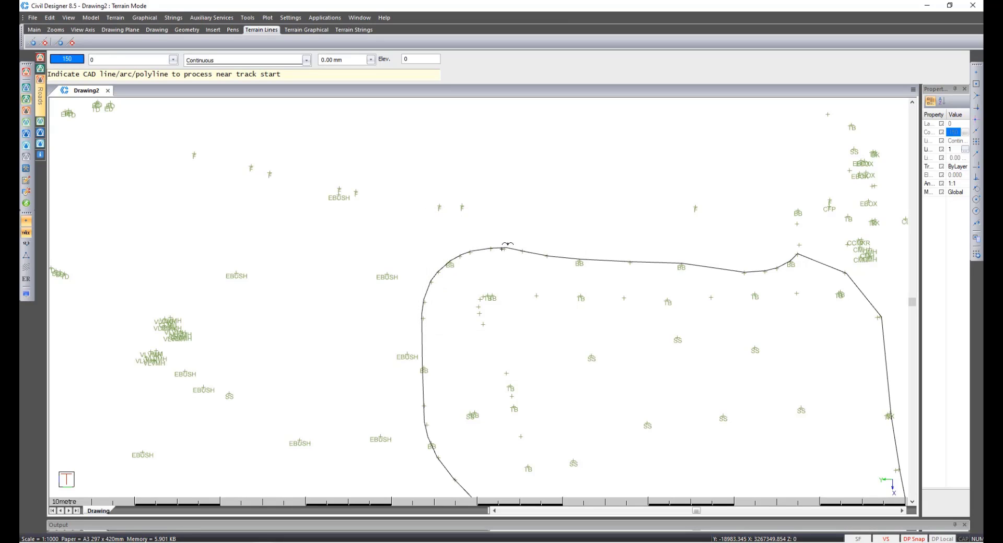
click(499, 246)
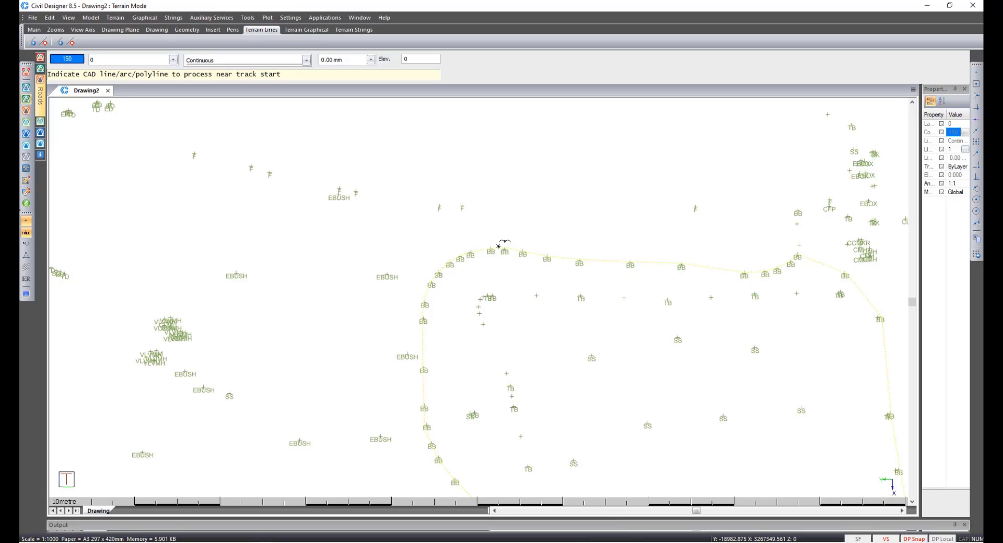
click(498, 246)
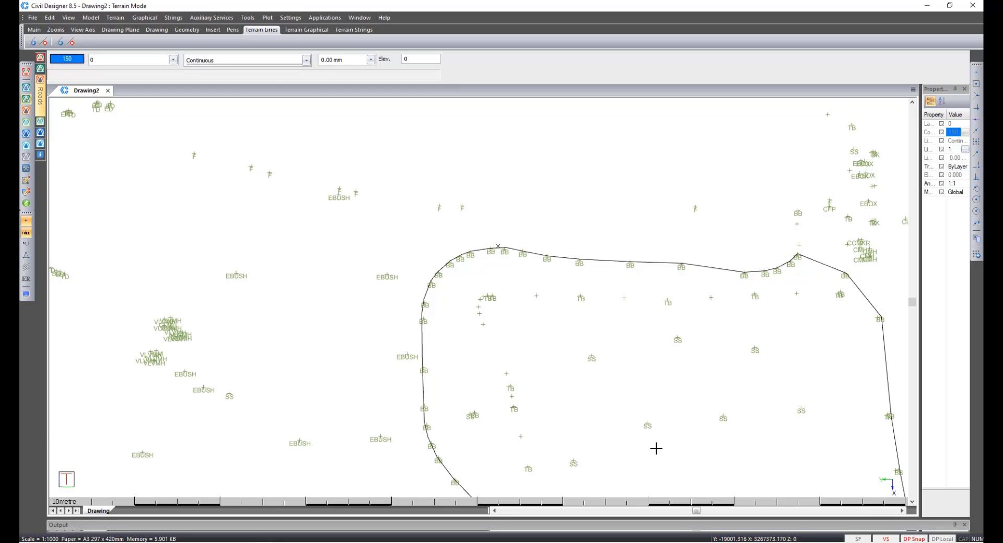
Create a fence named Fence 1 from the closed polyline outline.
scroll(656, 448, down, 1)
scroll(477, 297, down, 1)
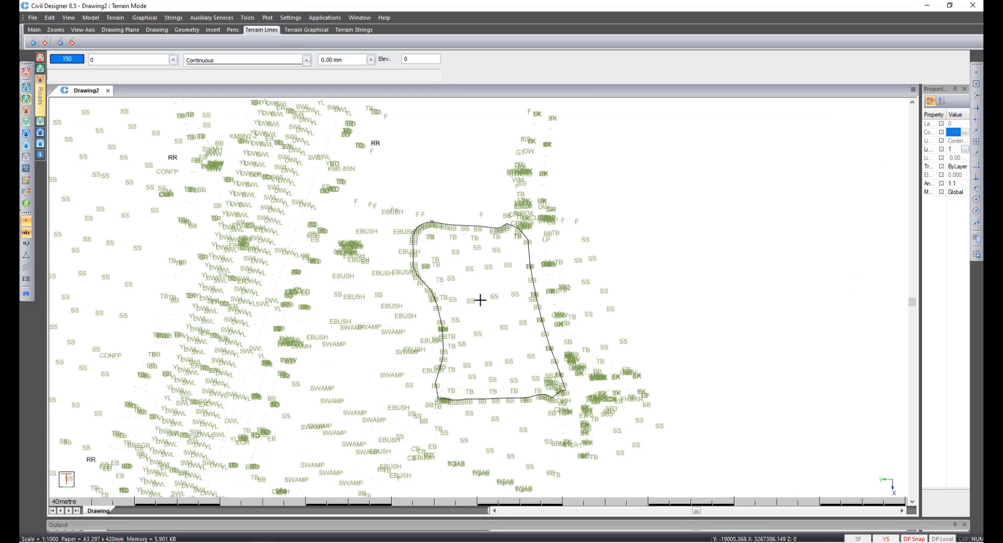
click(91, 19)
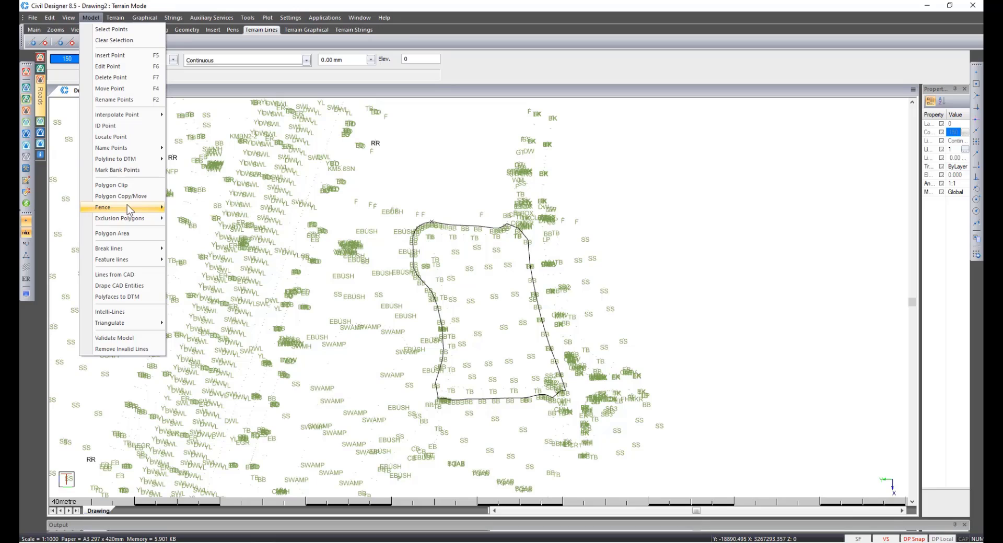
mouse_move(127, 205)
mouse_move(180, 206)
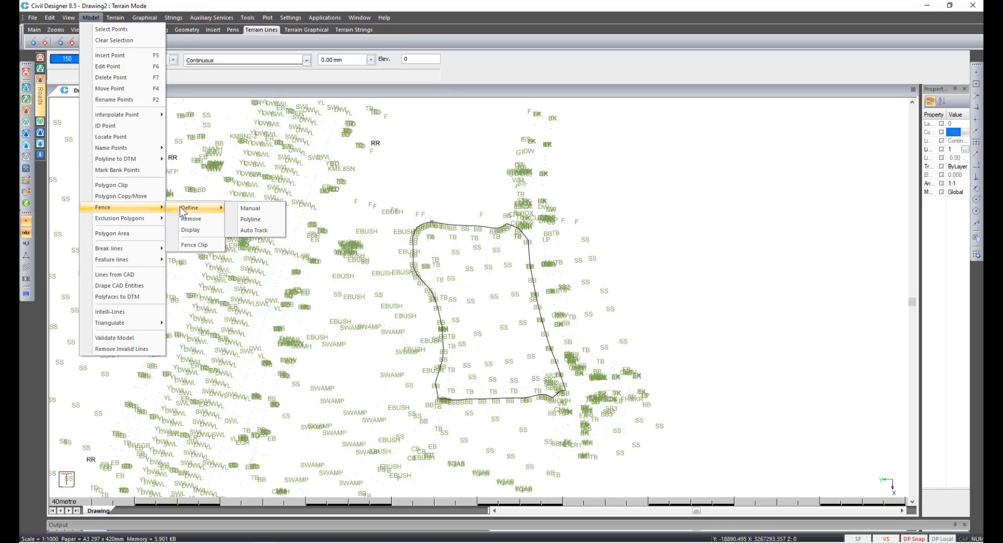
click(250, 218)
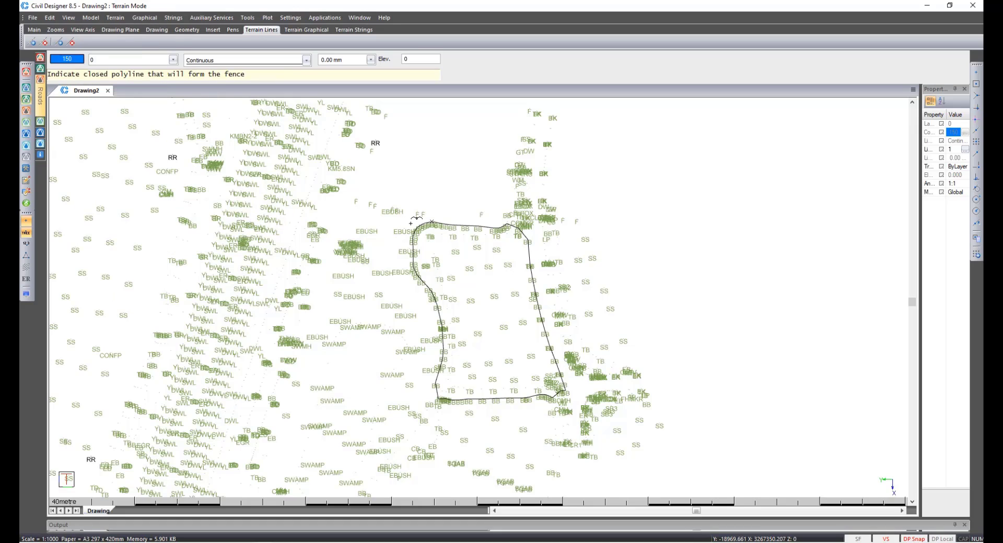
click(469, 224)
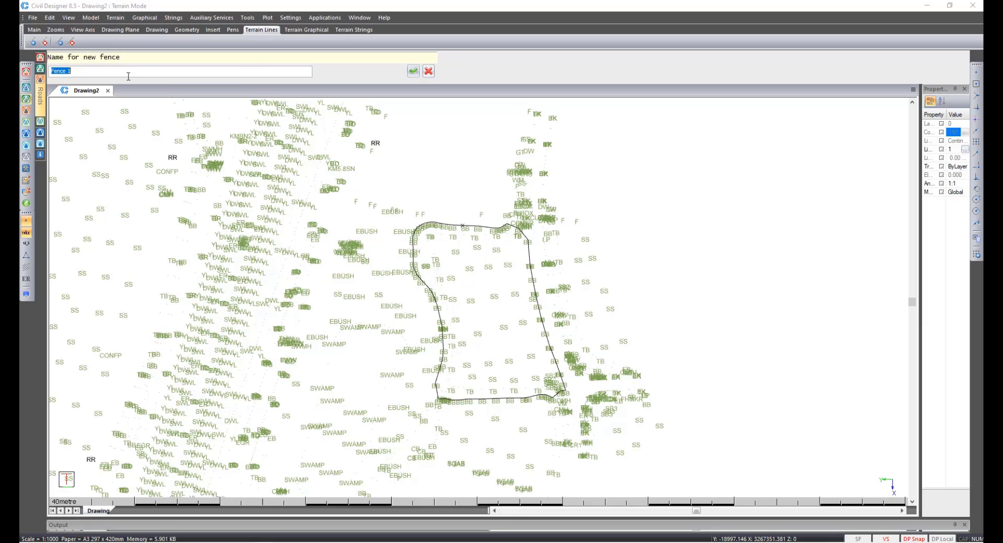
click(413, 72)
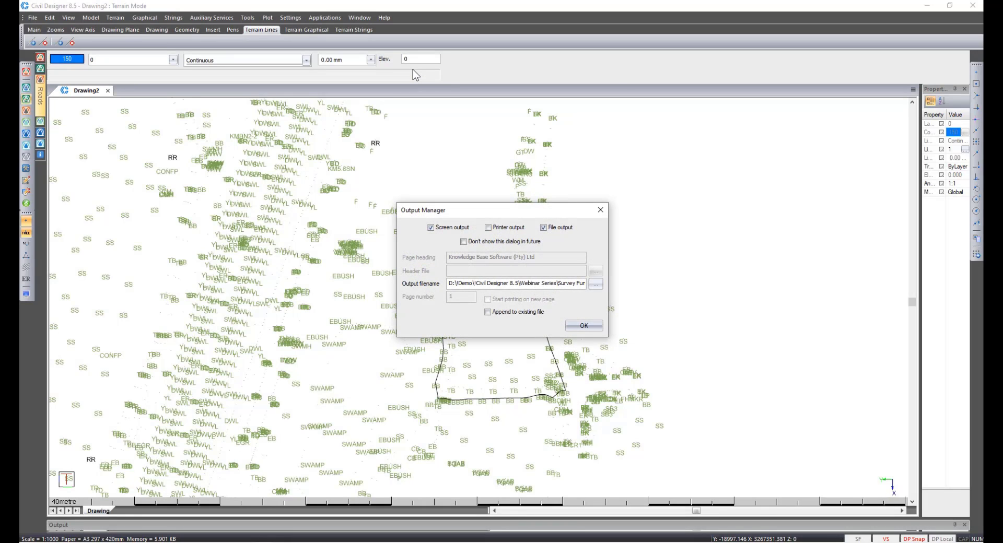
Accept the fence report output options with file output enabled.
click(545, 230)
click(583, 326)
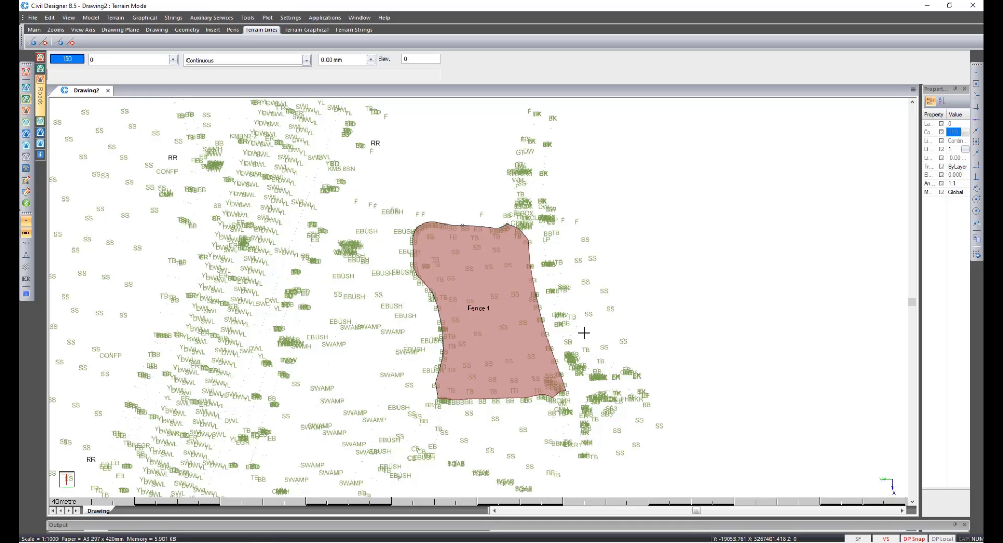
click(24, 89)
click(83, 19)
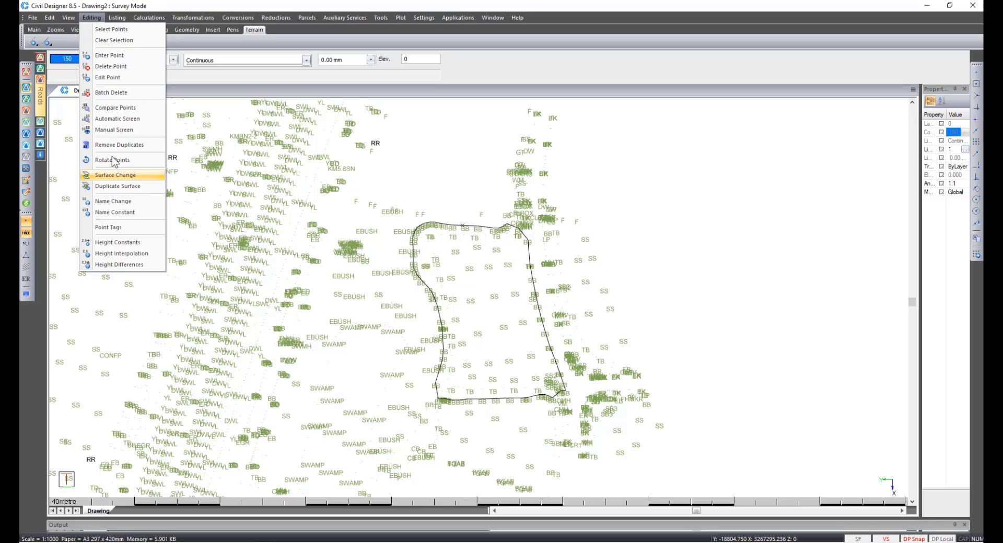
click(23, 104)
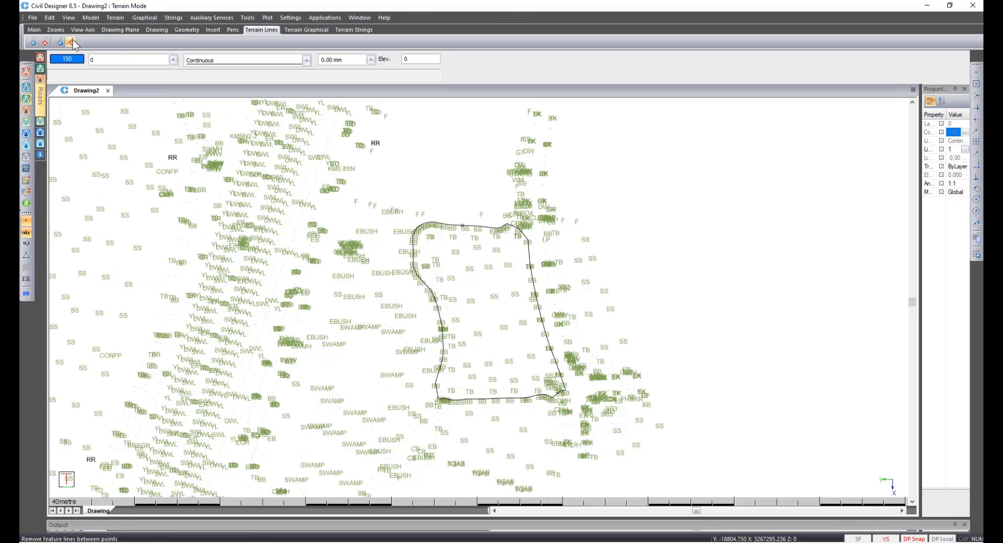
Start a Polygon Copy/Move copying points from 1 Merged Ground to 2 Platform, outlining a rough polygon around the fenced area.
click(90, 17)
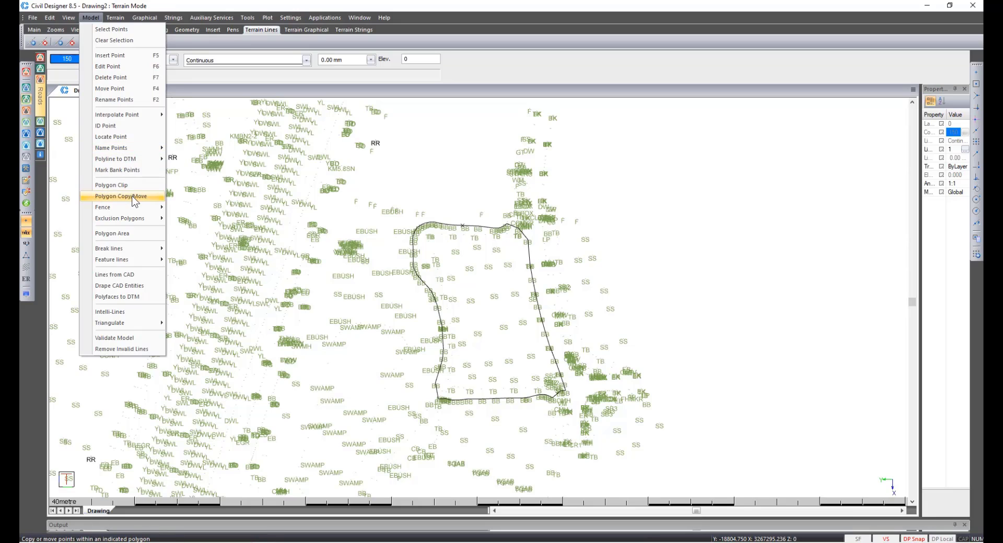
click(135, 201)
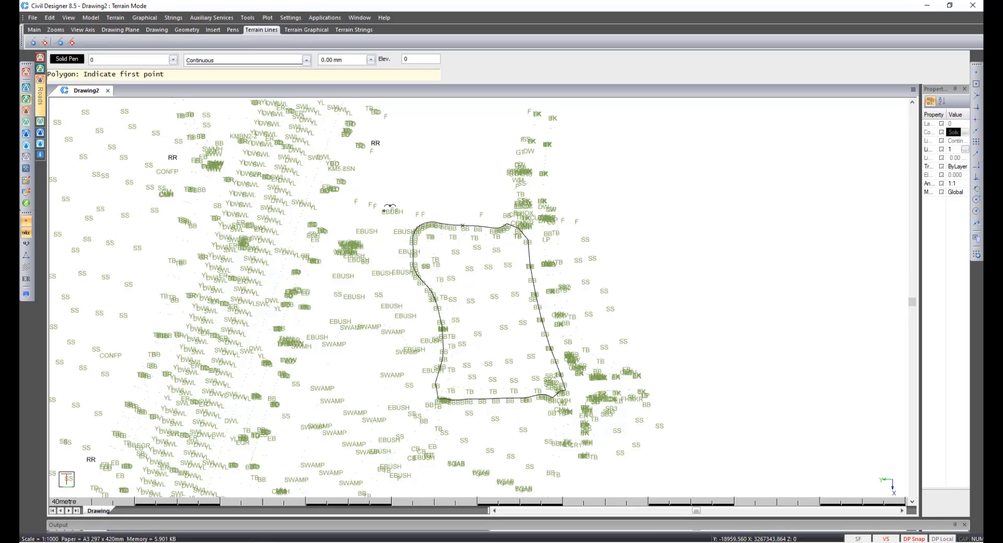
click(387, 215)
click(545, 216)
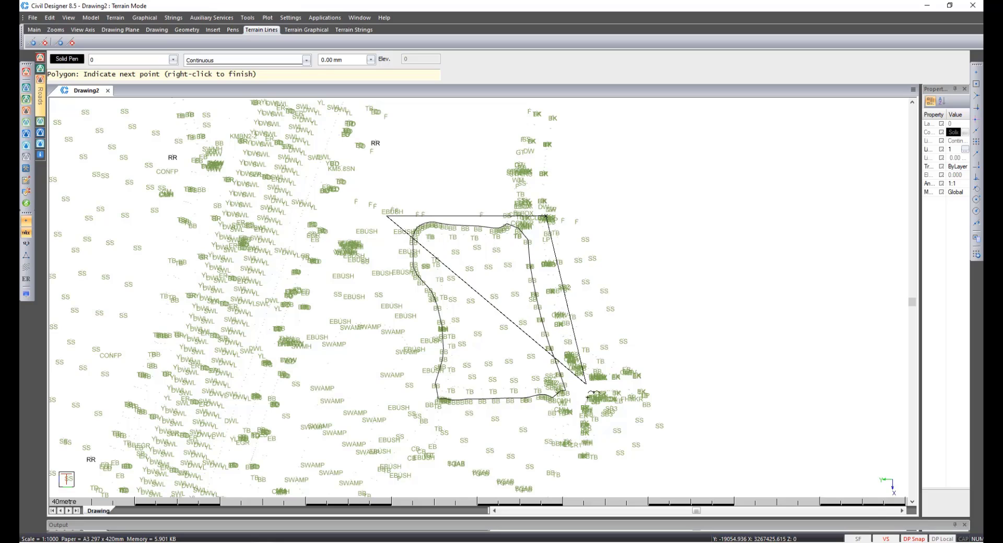
click(587, 405)
click(418, 432)
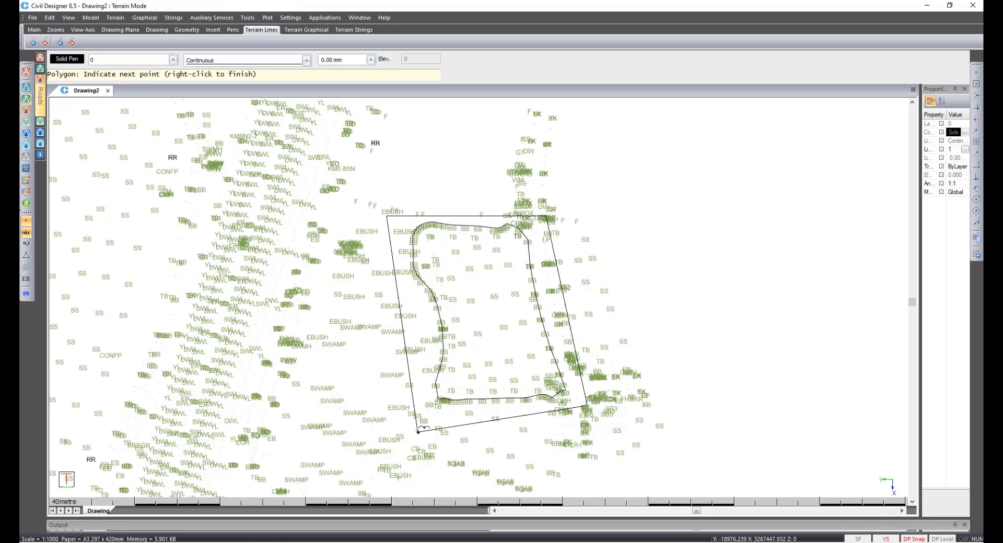
right_click(418, 432)
click(435, 442)
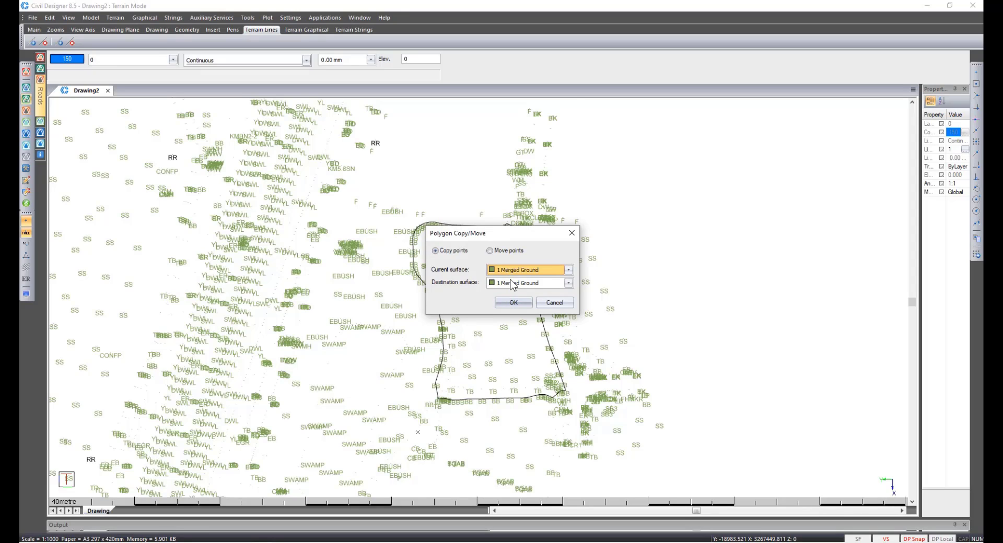
click(511, 282)
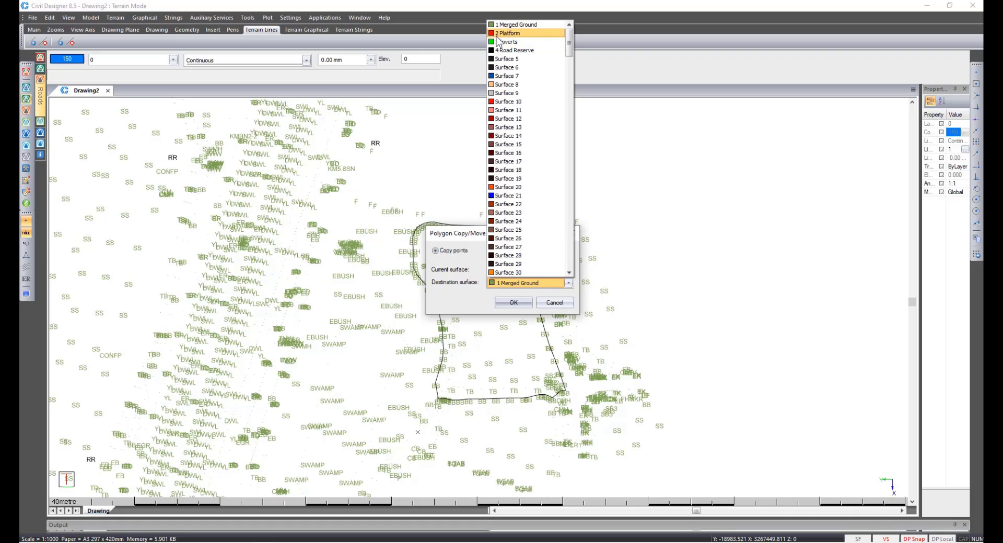
click(497, 34)
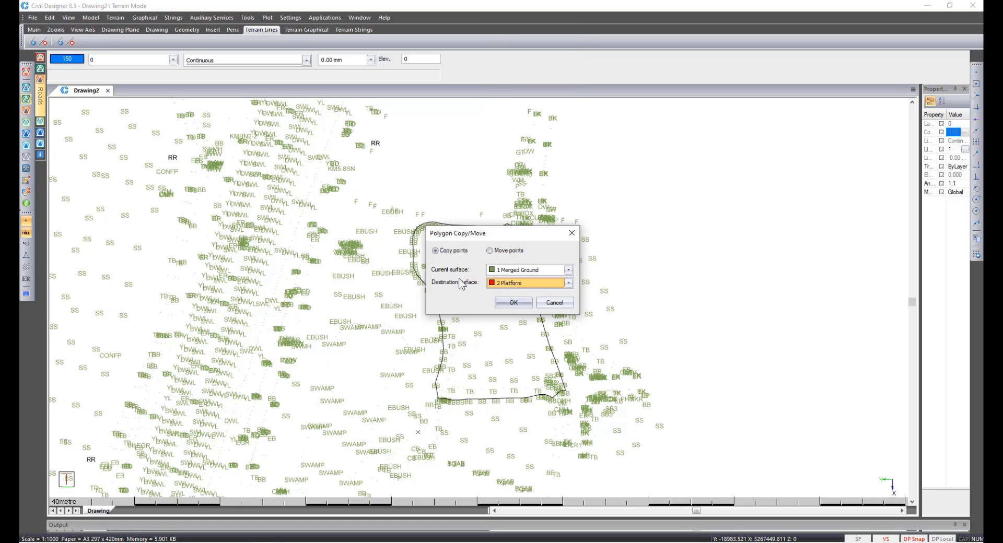
click(512, 303)
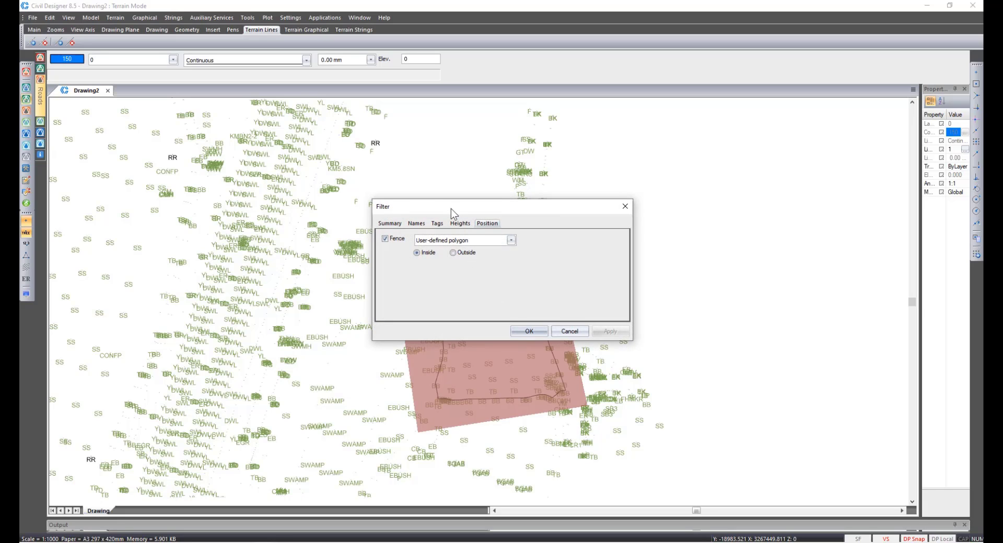
Restrict the copied points to those inside Fence 1.
drag(451, 208, 652, 201)
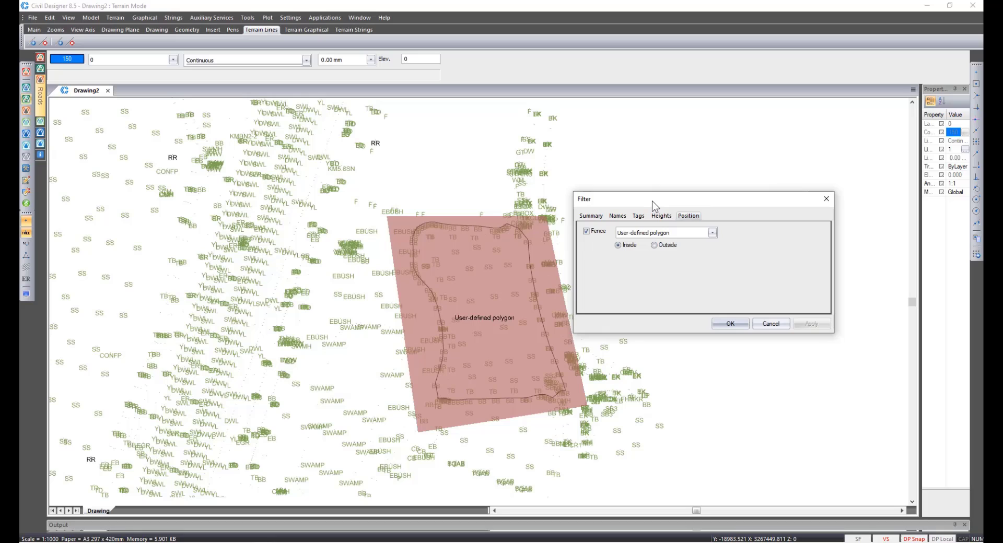
click(641, 233)
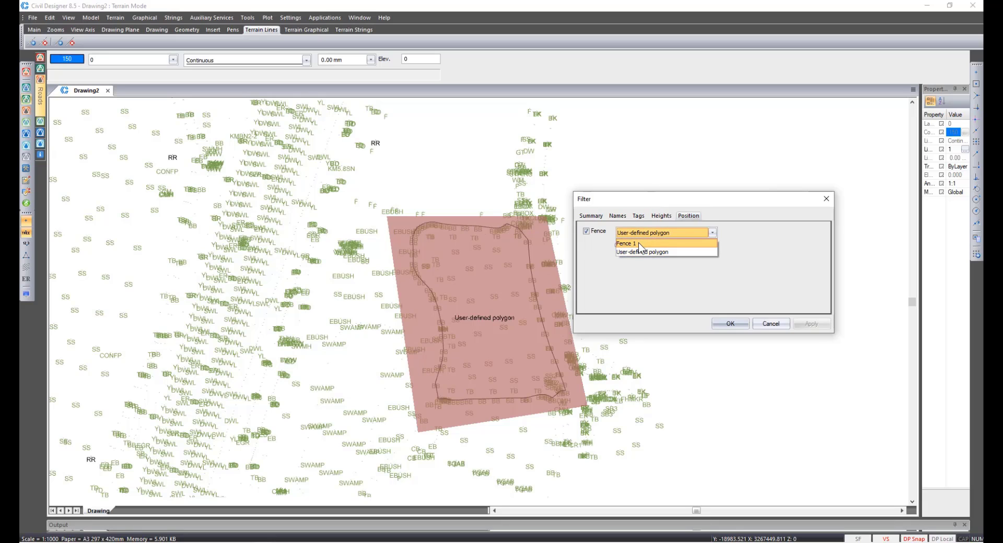
click(638, 243)
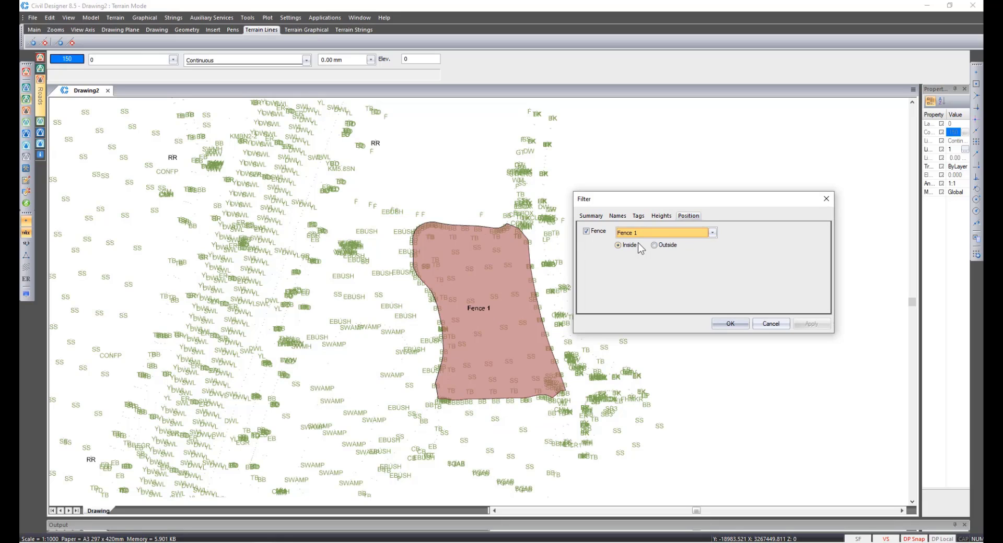
click(730, 324)
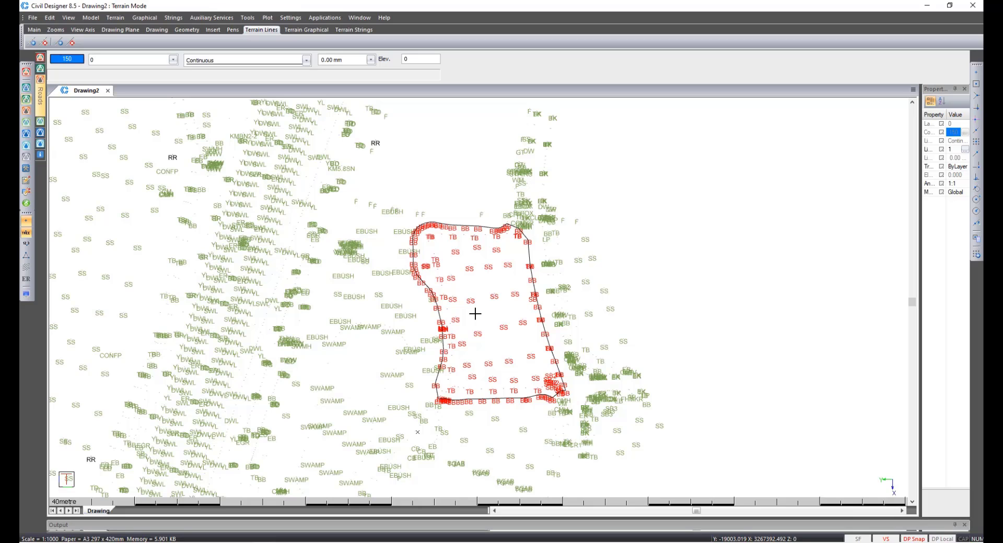
Show the line model and remove invalid lines from the 2 Platform surface.
click(26, 257)
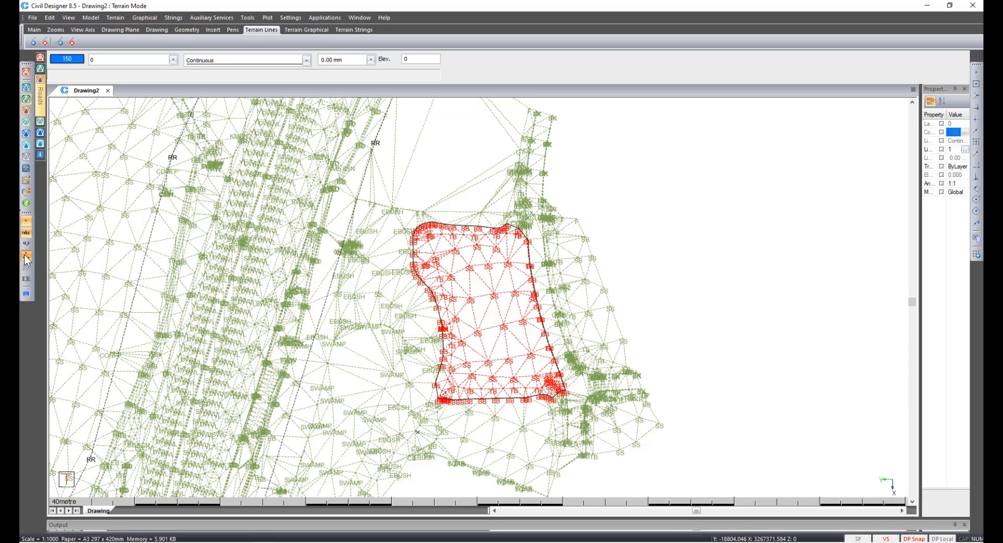
click(112, 17)
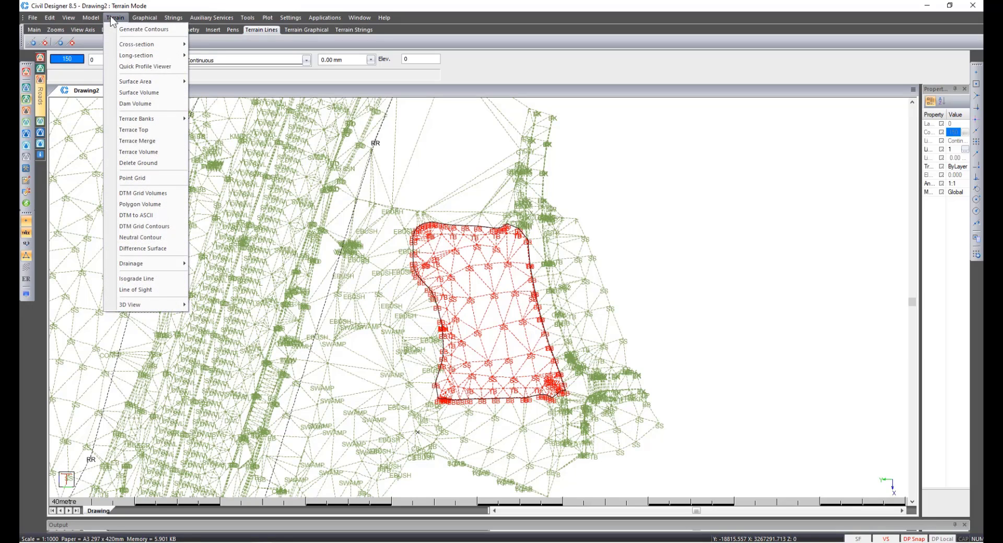
mouse_move(92, 17)
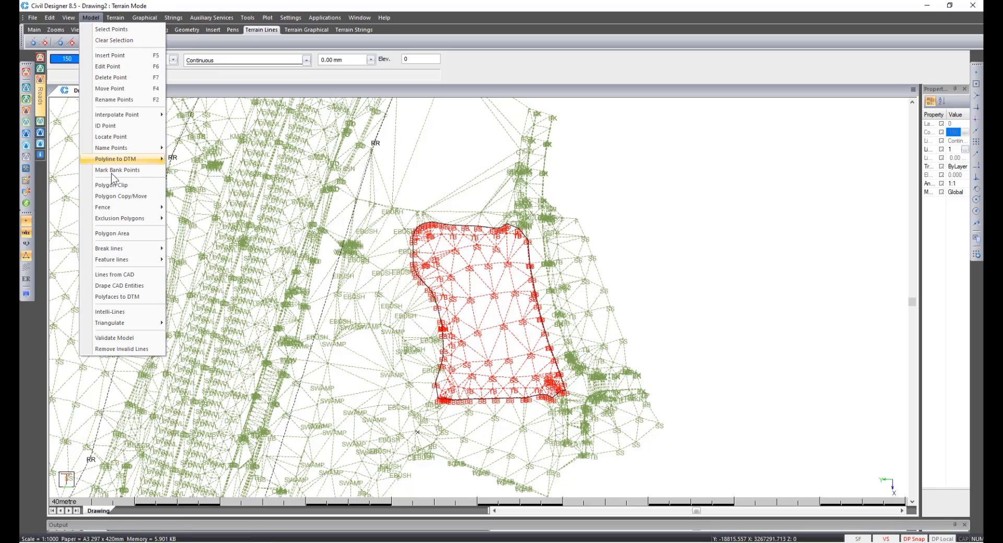
click(120, 349)
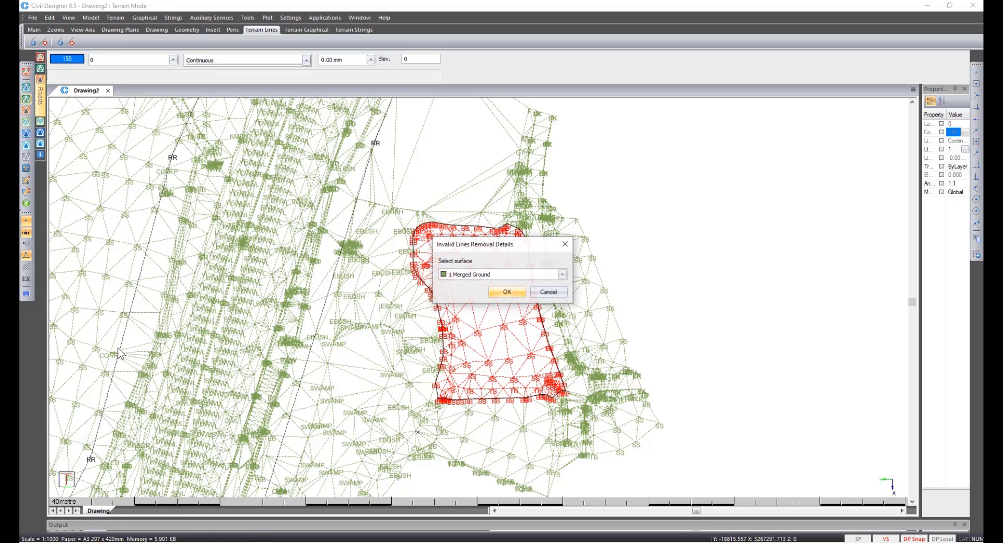
click(459, 278)
click(463, 294)
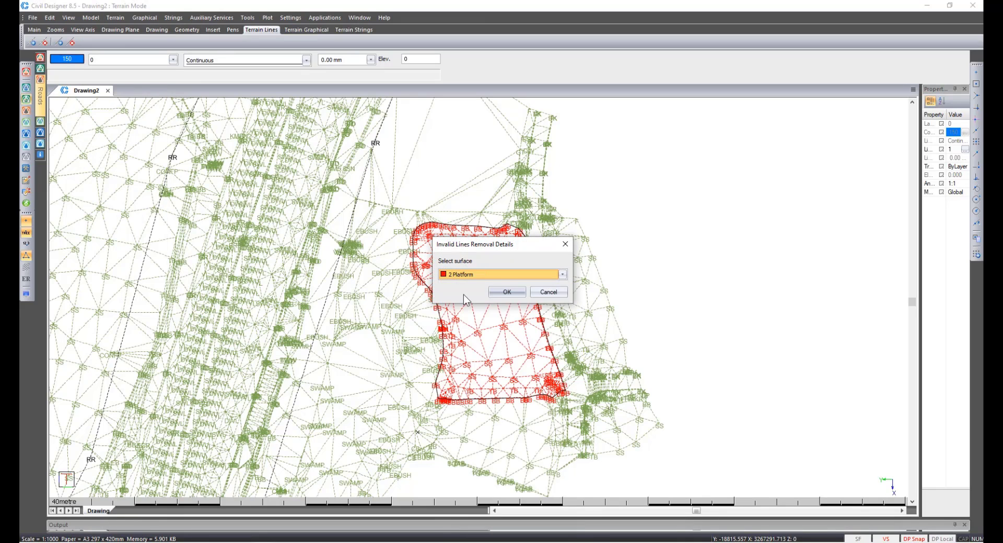
click(506, 293)
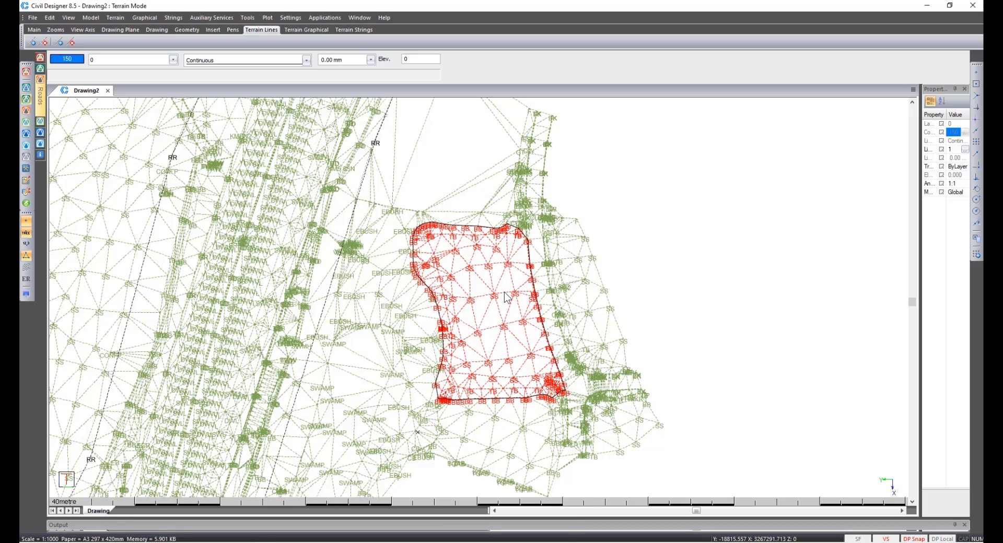
Validate the line model and acknowledge the result.
click(87, 23)
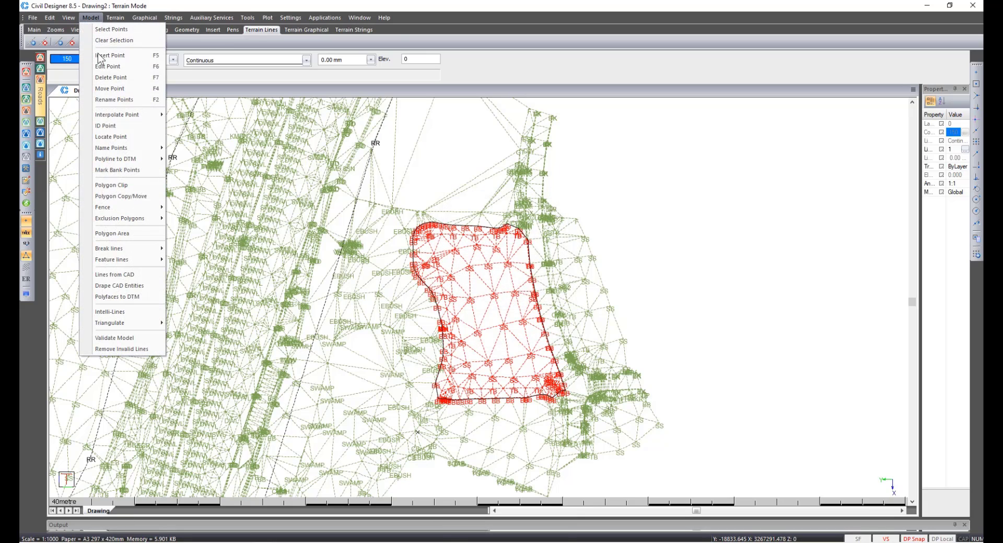
click(127, 334)
click(495, 296)
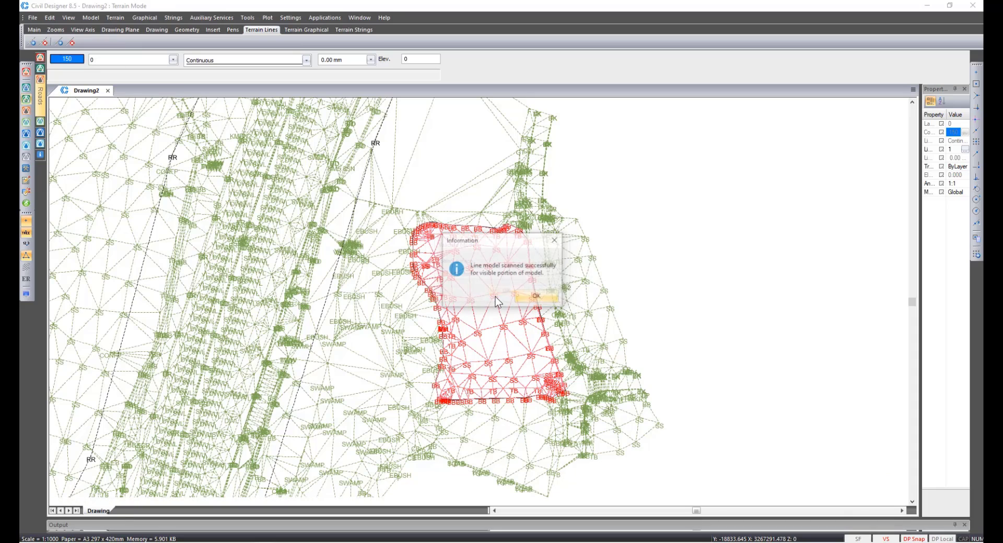
click(523, 298)
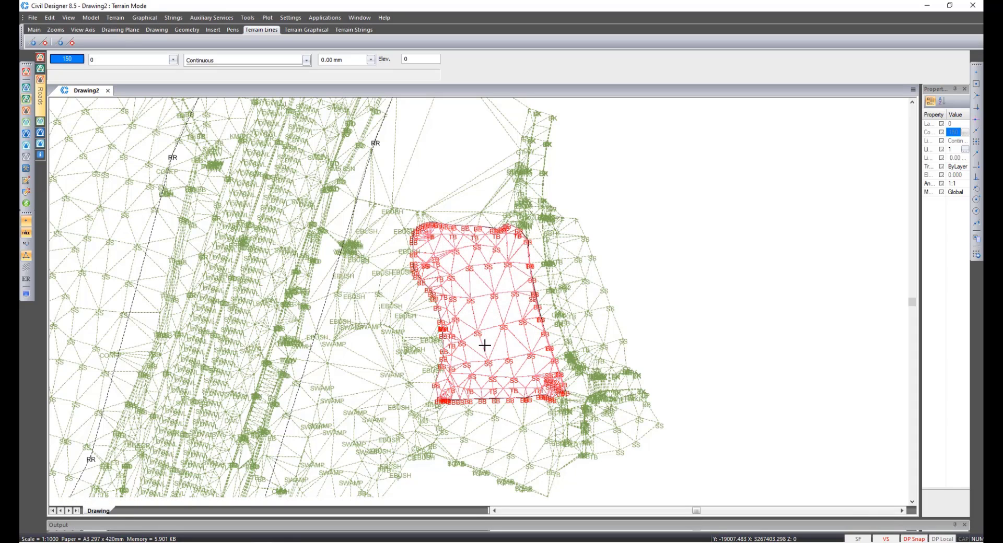
Zoom around the platform triangulation and inspect the point heights along its edge.
scroll(360, 409, up, 1)
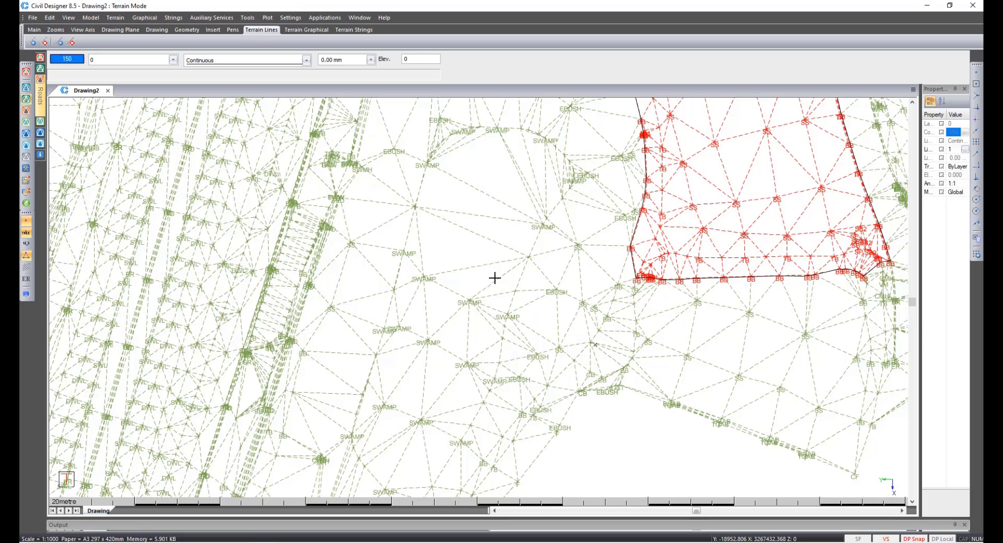
scroll(495, 278, down, 1)
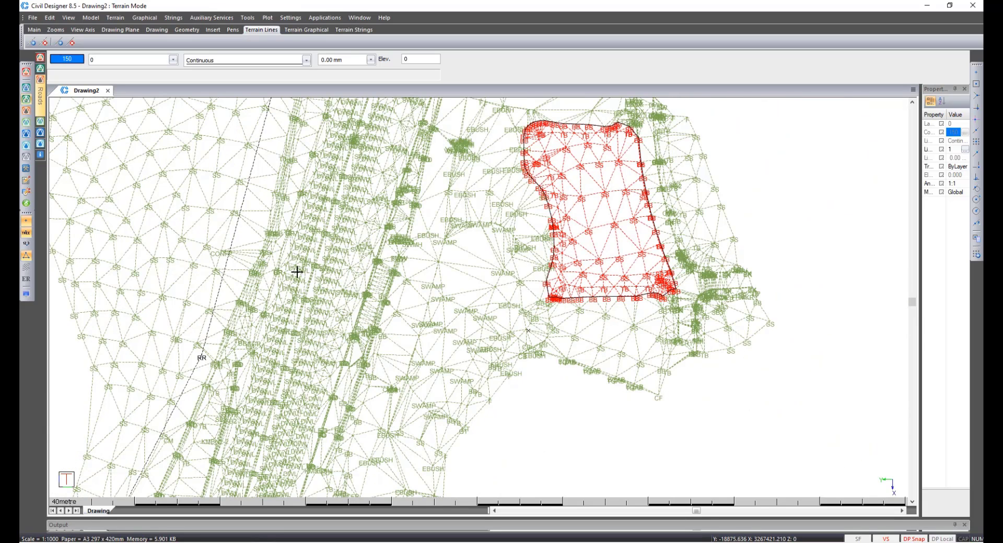
click(27, 245)
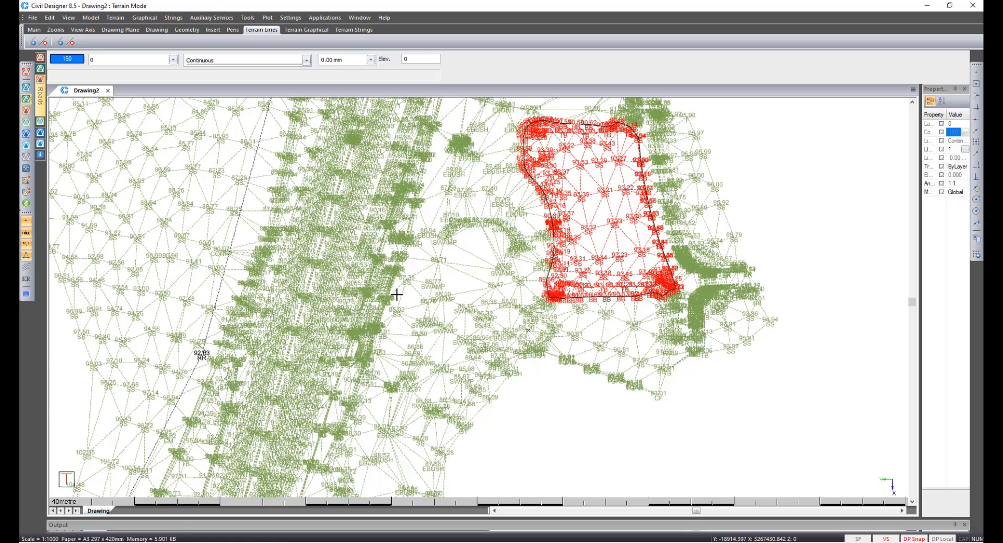
scroll(473, 291, up, 2)
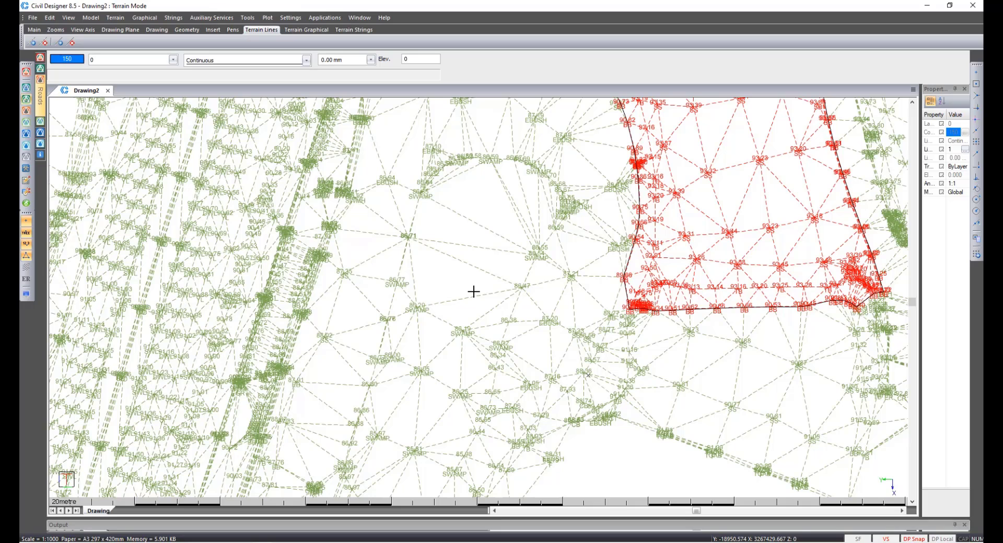
scroll(473, 291, down, 2)
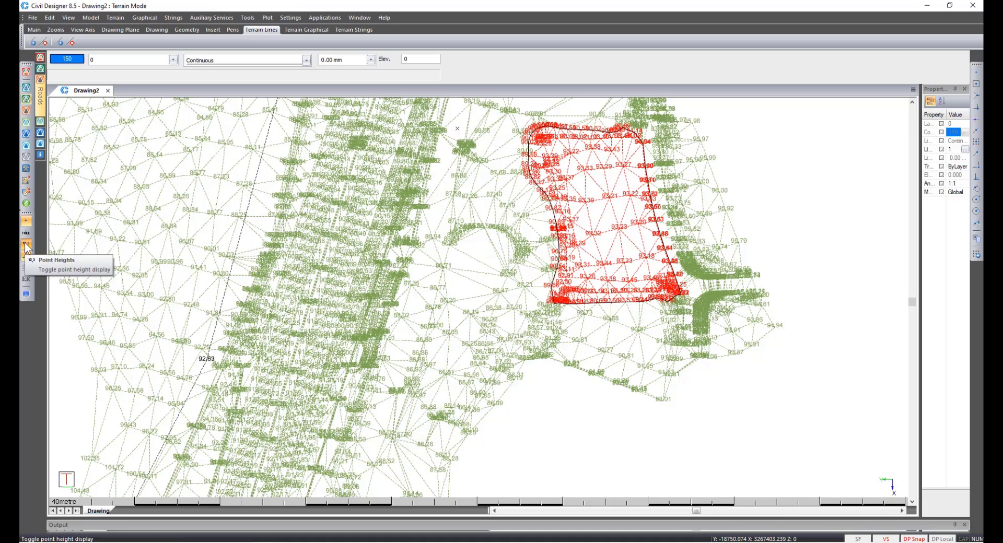
click(26, 235)
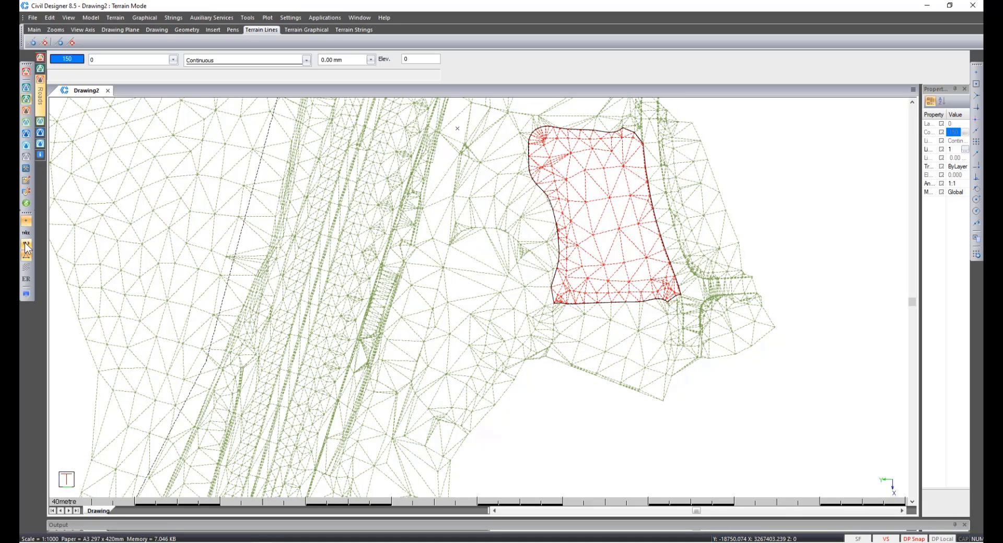
Open Dam Volumes and select the depth increments value for editing.
click(116, 18)
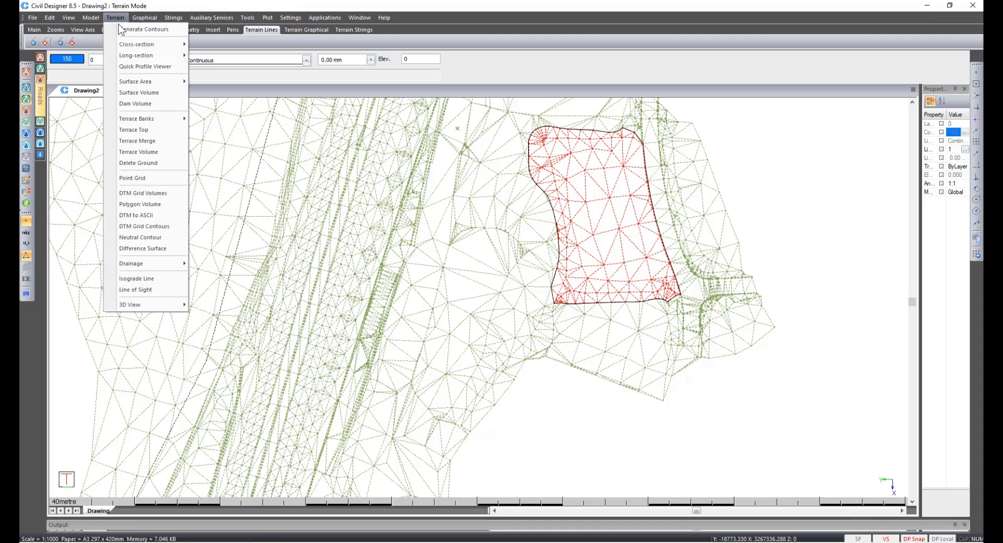
click(142, 101)
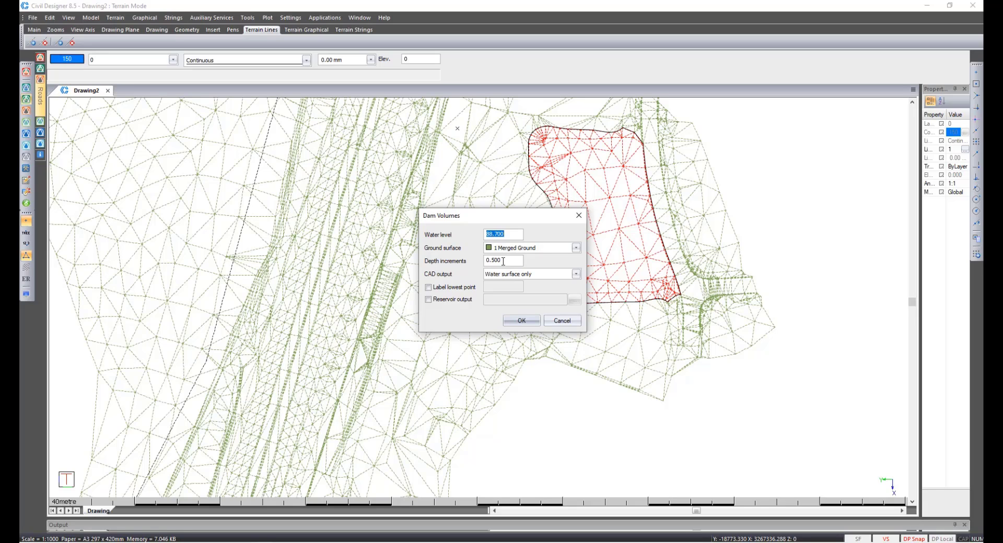
drag(503, 263, 479, 263)
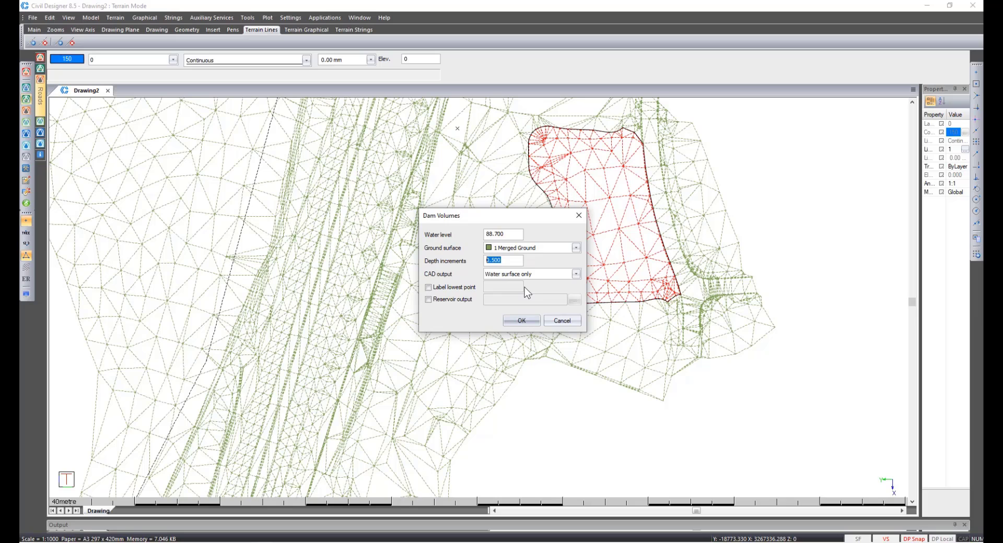
Run Dam Volumes by picking a point inside the dam, then close the capacity curve results.
click(522, 321)
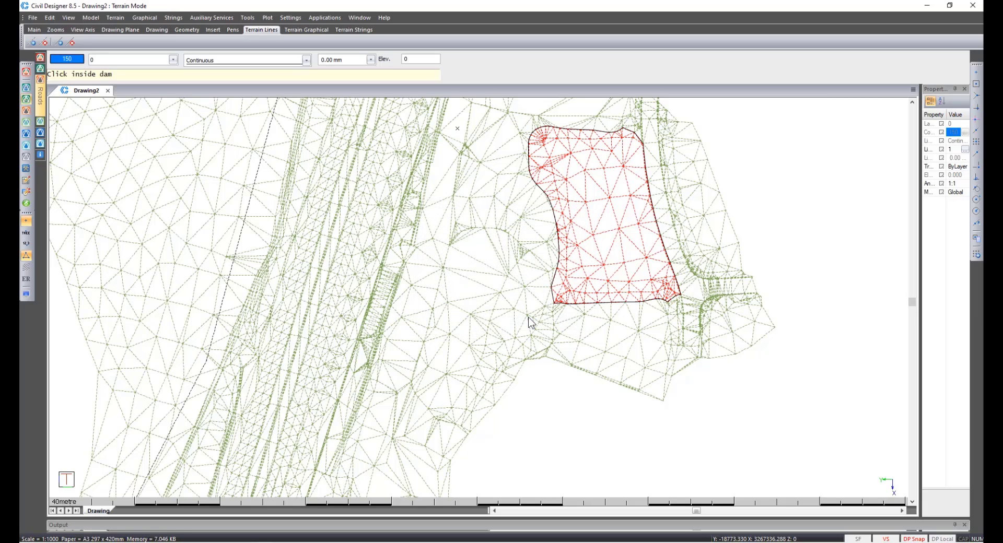
click(492, 290)
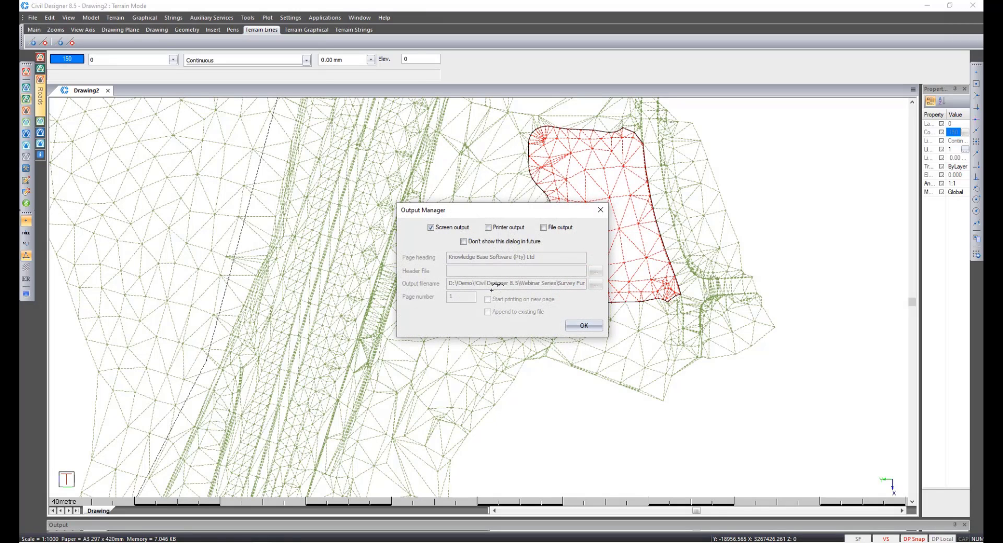
click(575, 323)
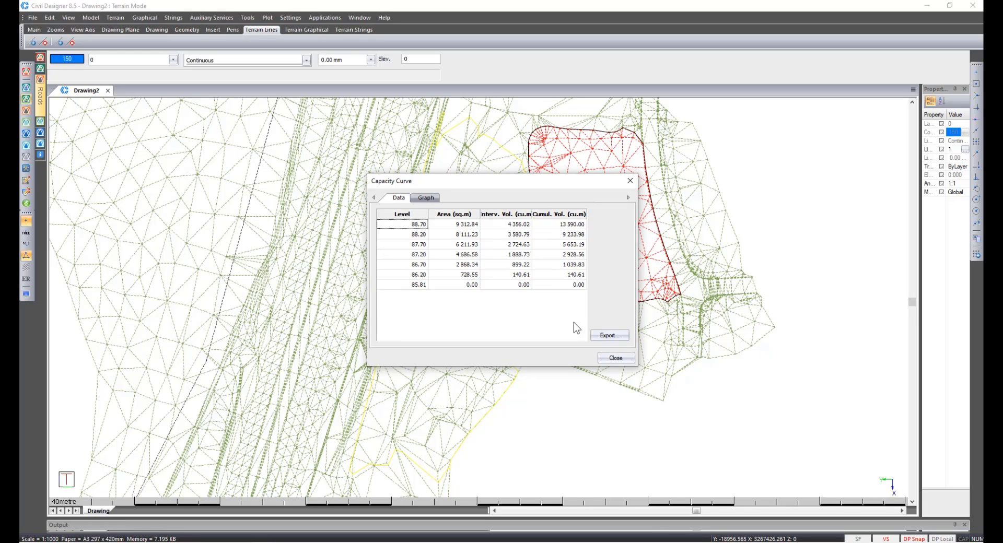
click(607, 357)
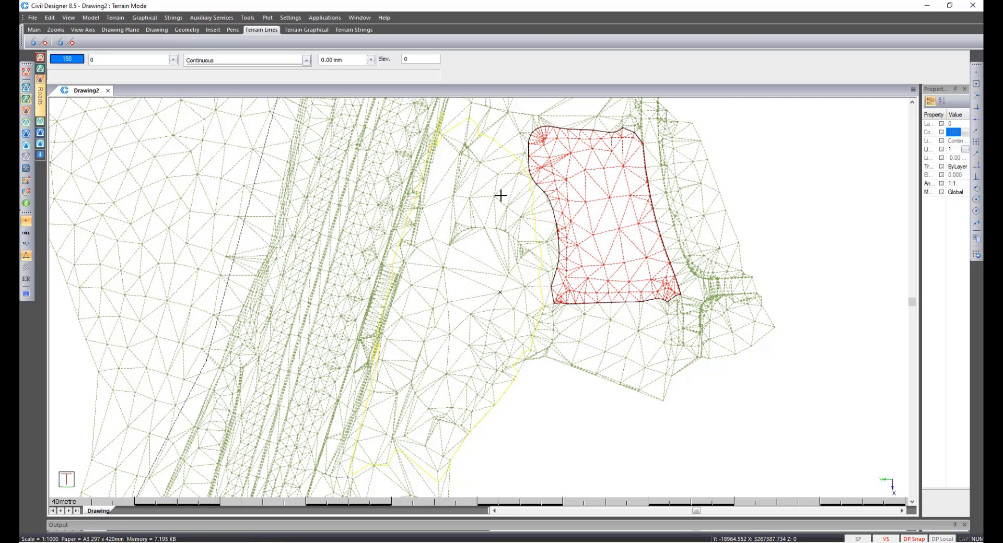
Change the colour of the new water-surface polyline to pen 5 (blue).
click(453, 129)
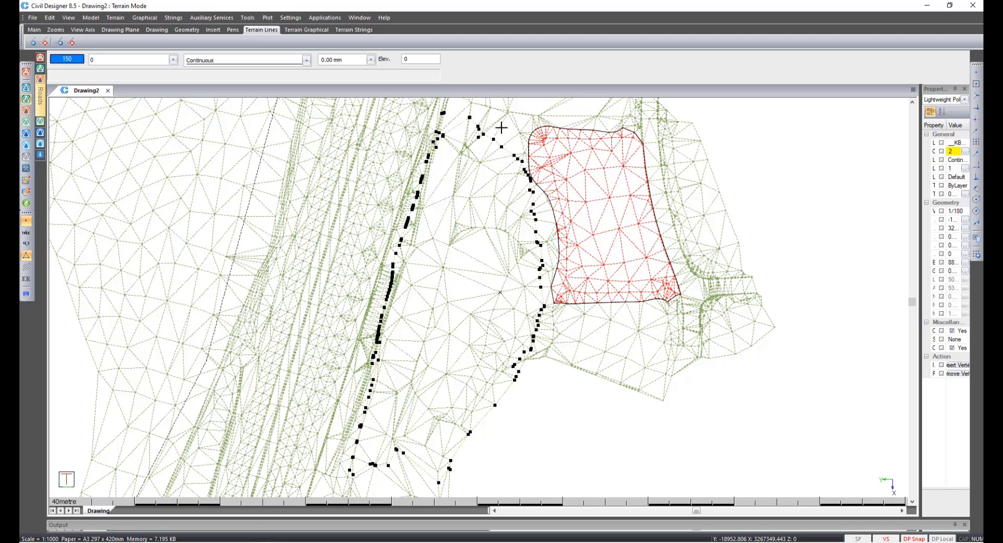
drag(920, 172, 898, 174)
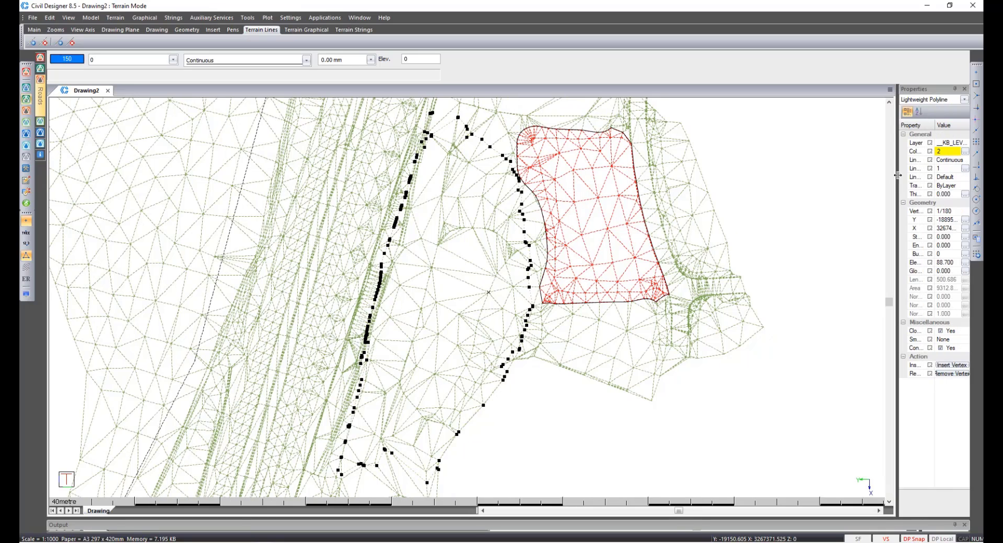
click(964, 152)
click(450, 199)
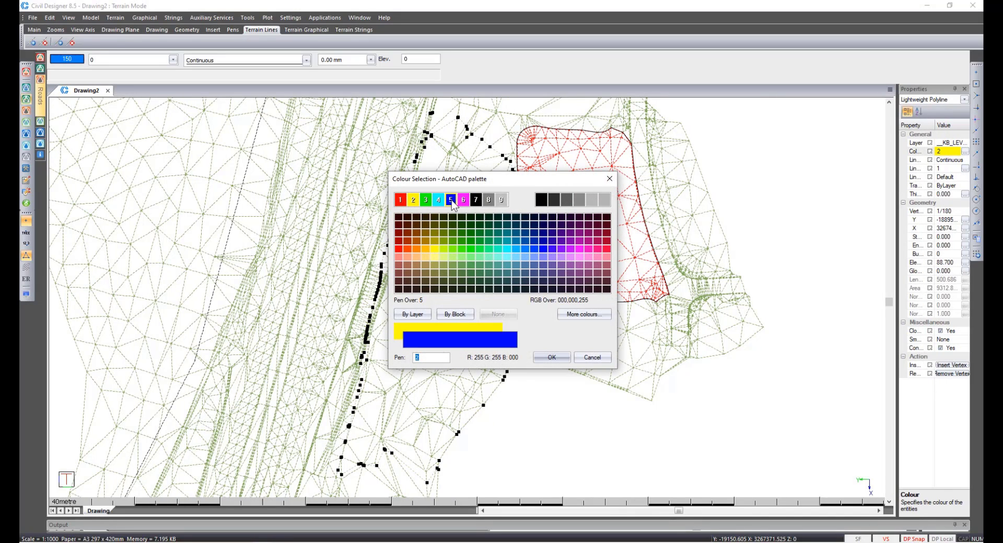
click(551, 358)
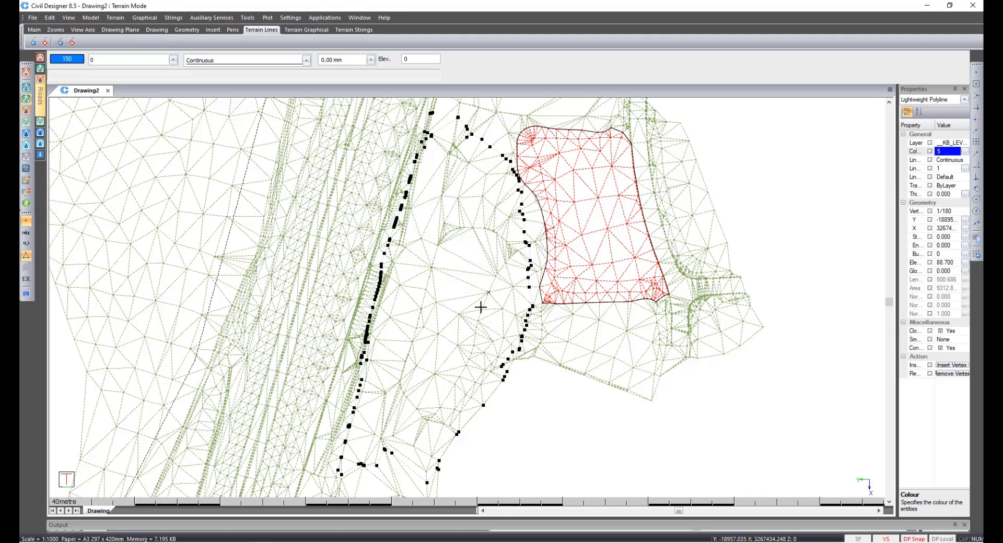
key(Escape)
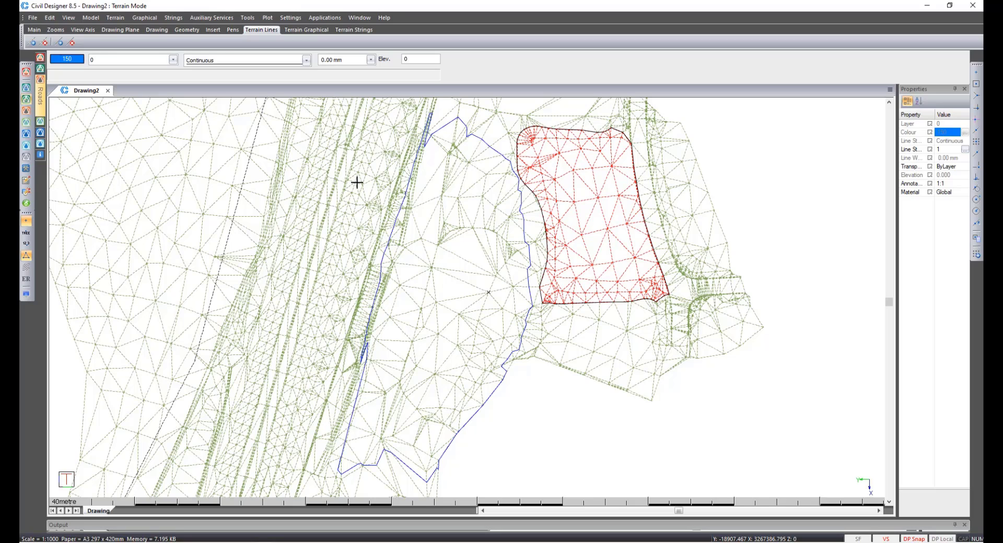
Create a terrain string named SWAMP from the water-surface polyline, deleting the polyline afterwards.
click(173, 18)
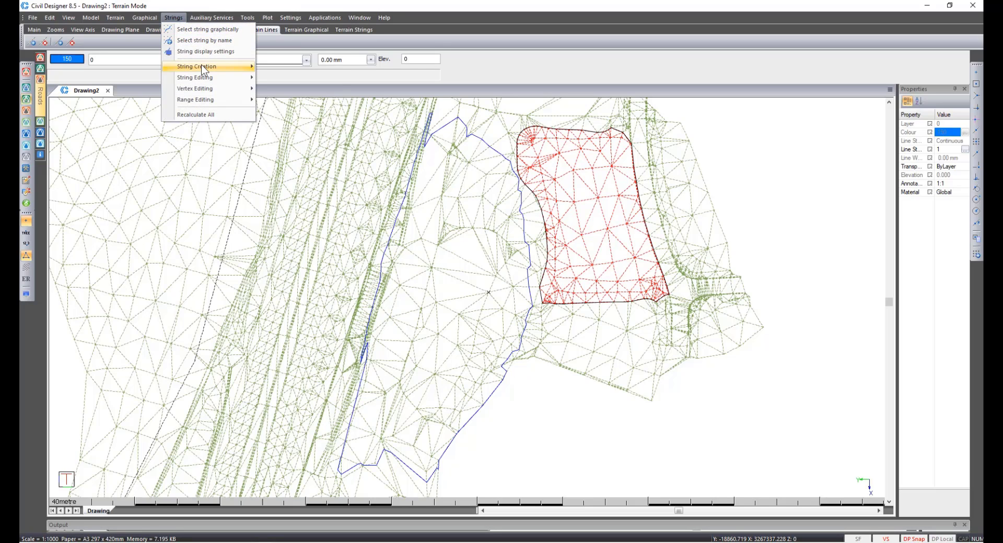
mouse_move(202, 67)
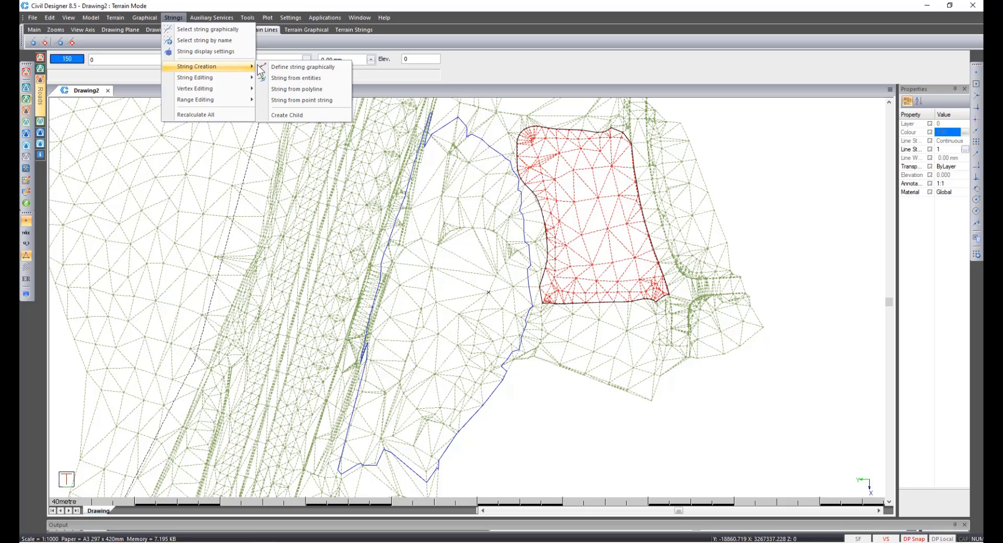
click(286, 89)
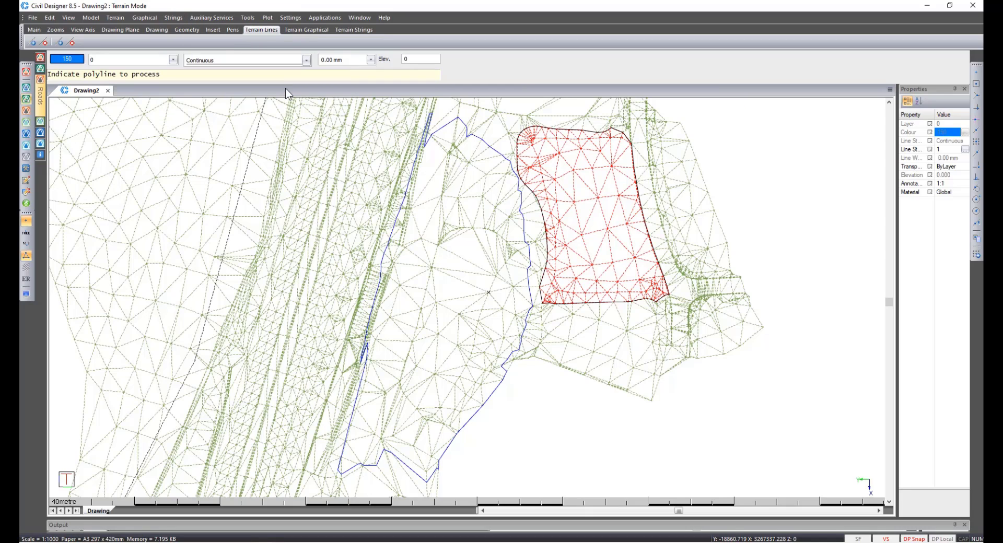
click(444, 126)
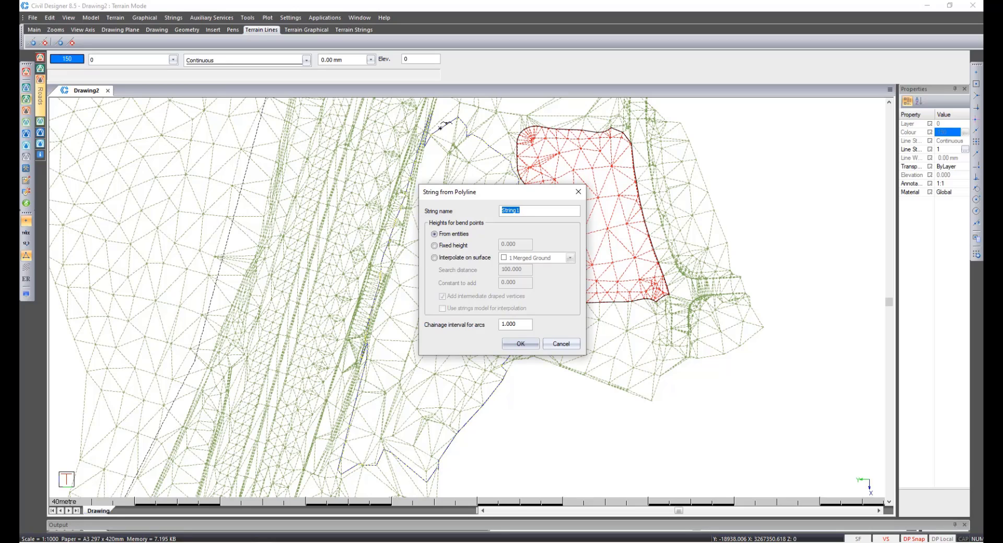
key(BackSpace)
text(SWAMP)
click(520, 344)
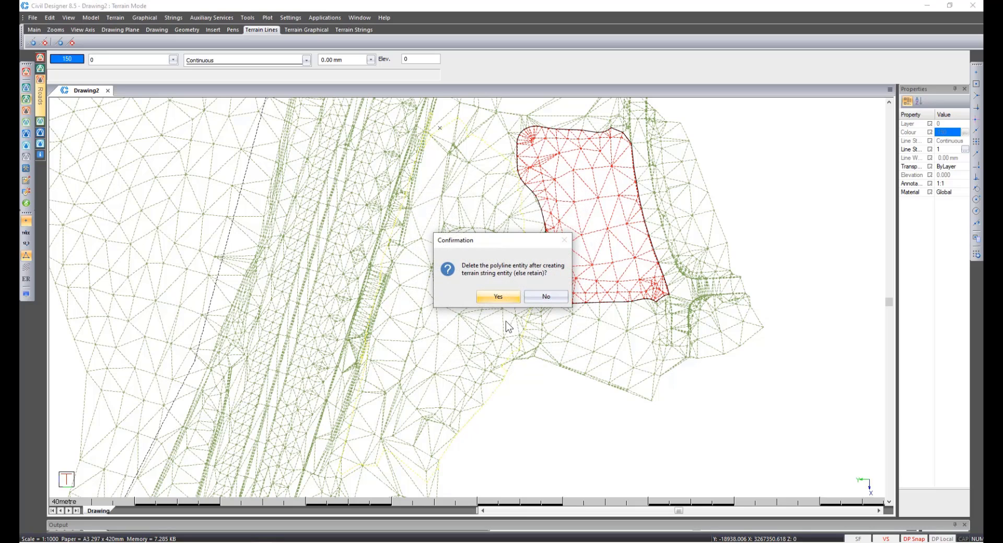
click(497, 297)
right_click(496, 297)
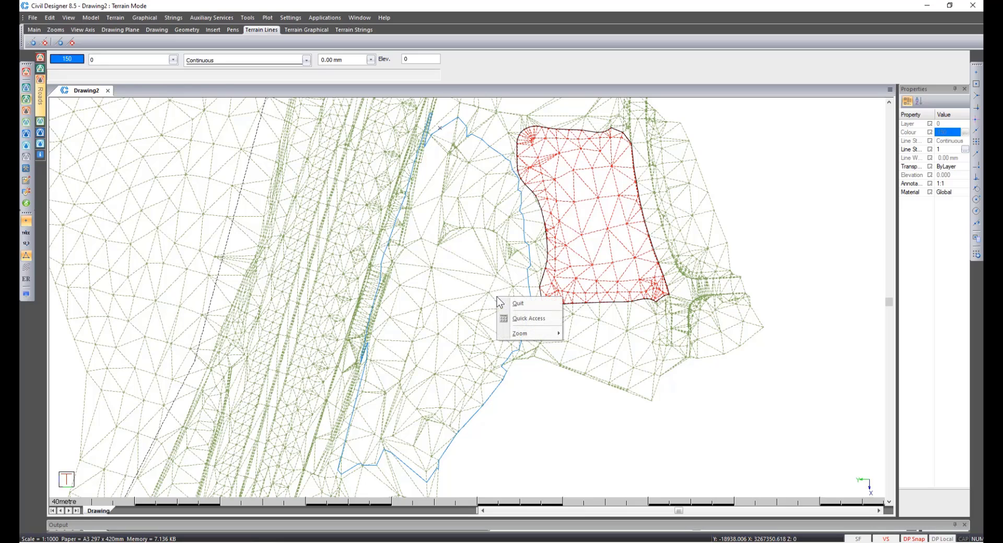
click(503, 303)
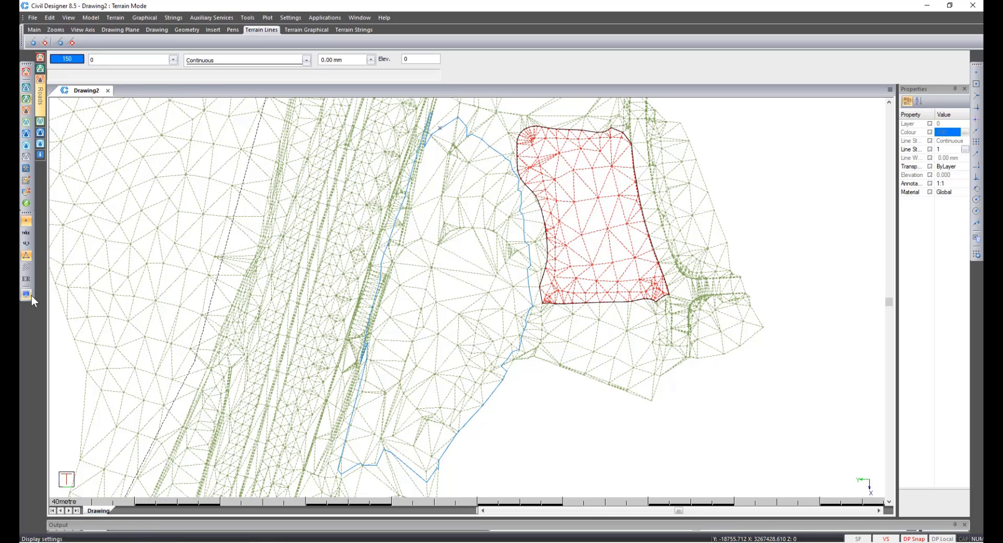
Enable shading for the SWAMP string in the string display settings.
click(31, 296)
click(372, 245)
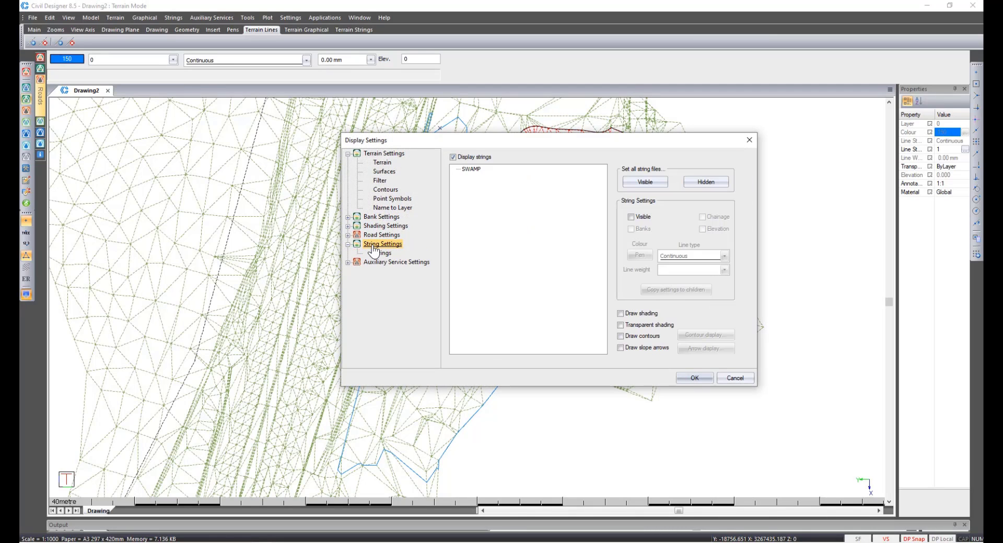
click(470, 170)
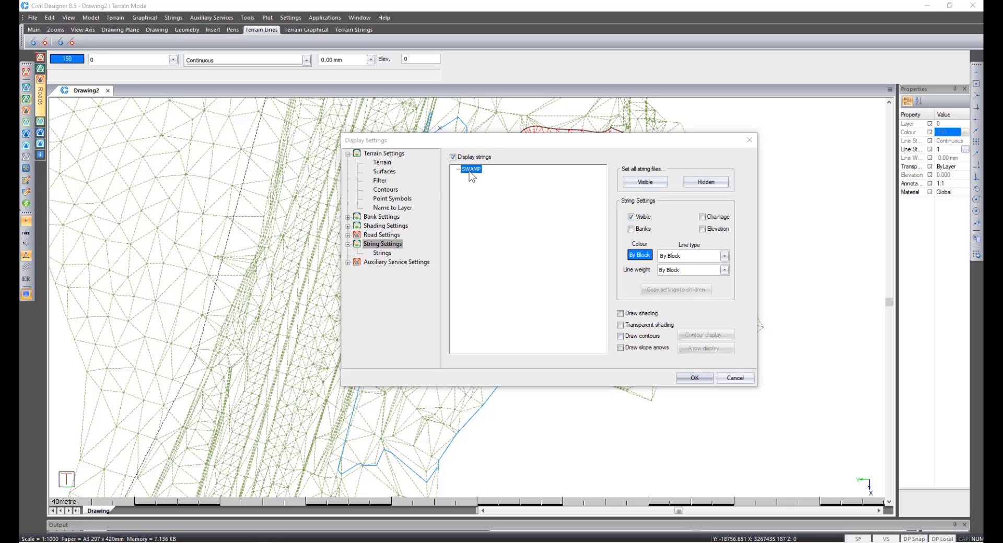
click(621, 314)
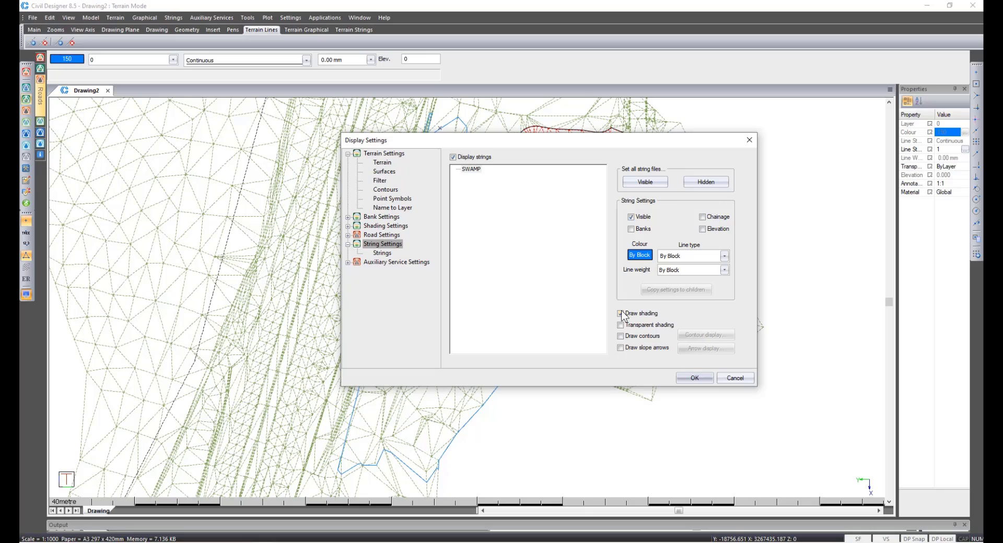
Turn on shading for the 2 Platform surface and apply the display settings.
click(384, 172)
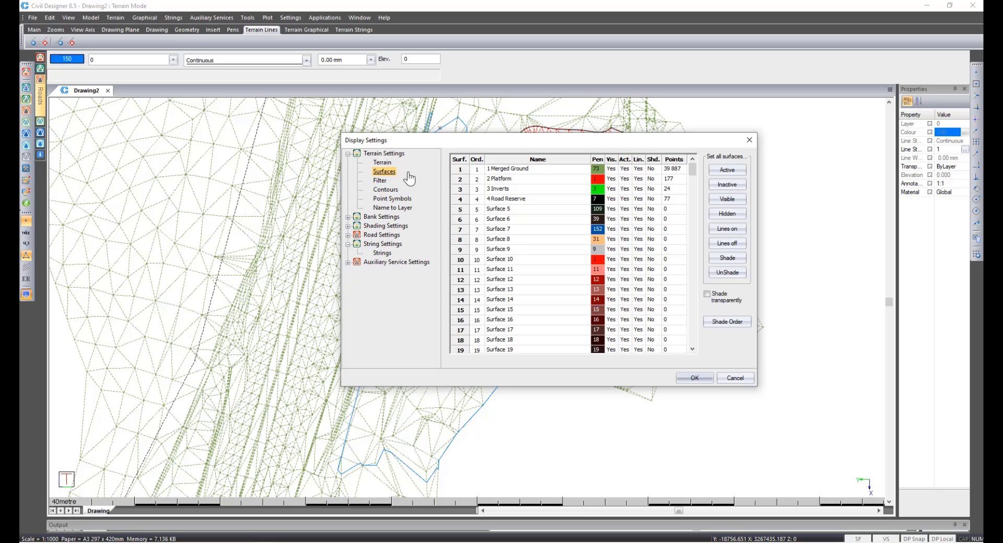
click(651, 179)
click(700, 380)
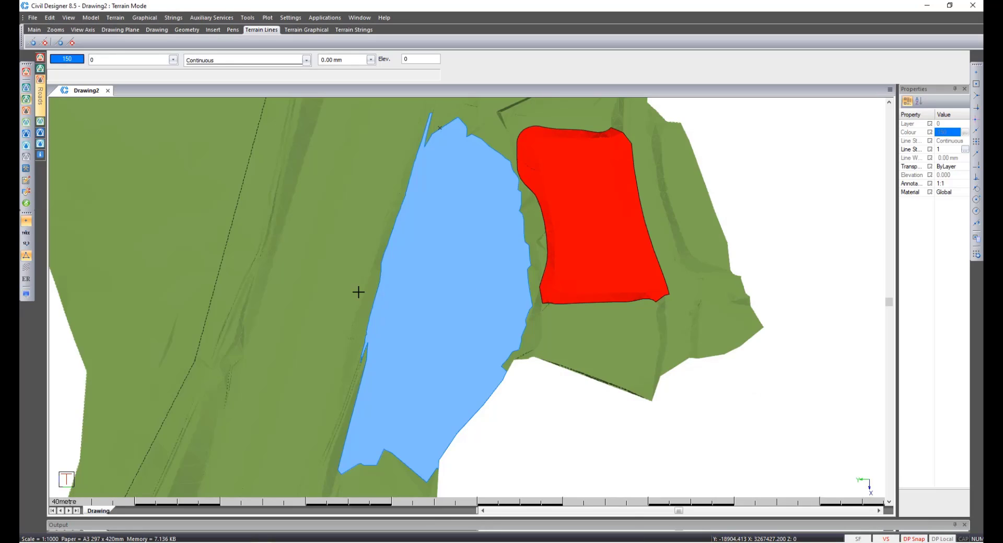
Inspect the shaded platform and water surface in Render View from several angles.
click(27, 256)
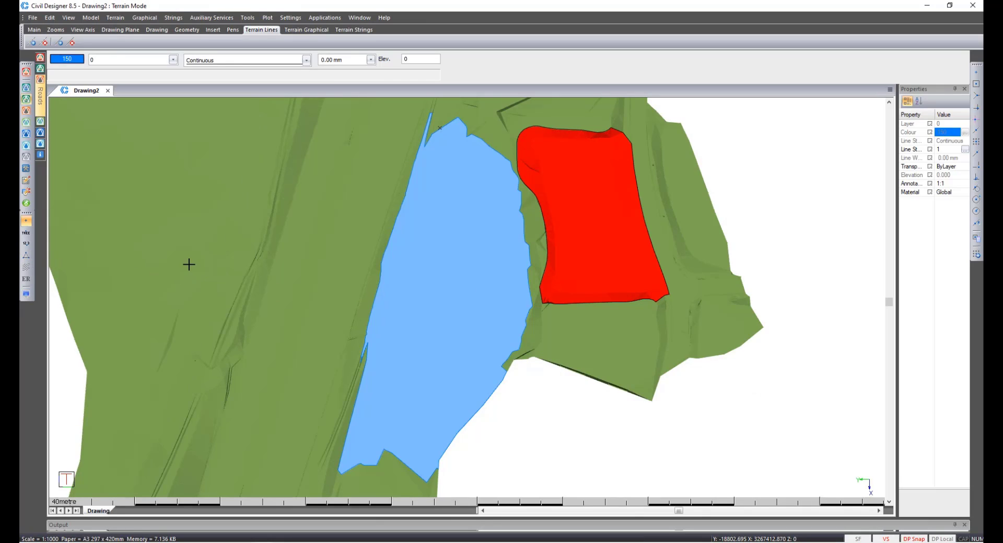
right_click(419, 285)
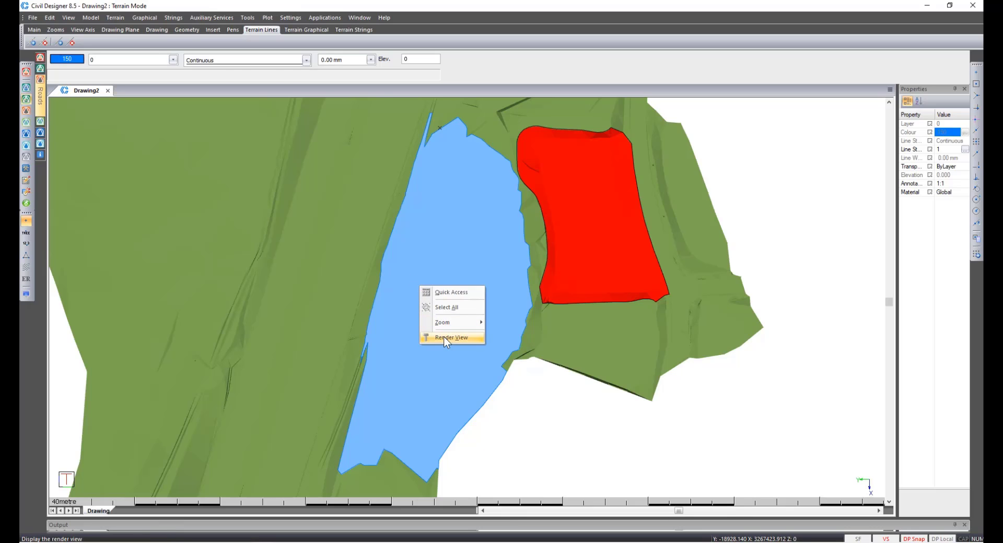
click(444, 337)
drag(433, 336, 672, 157)
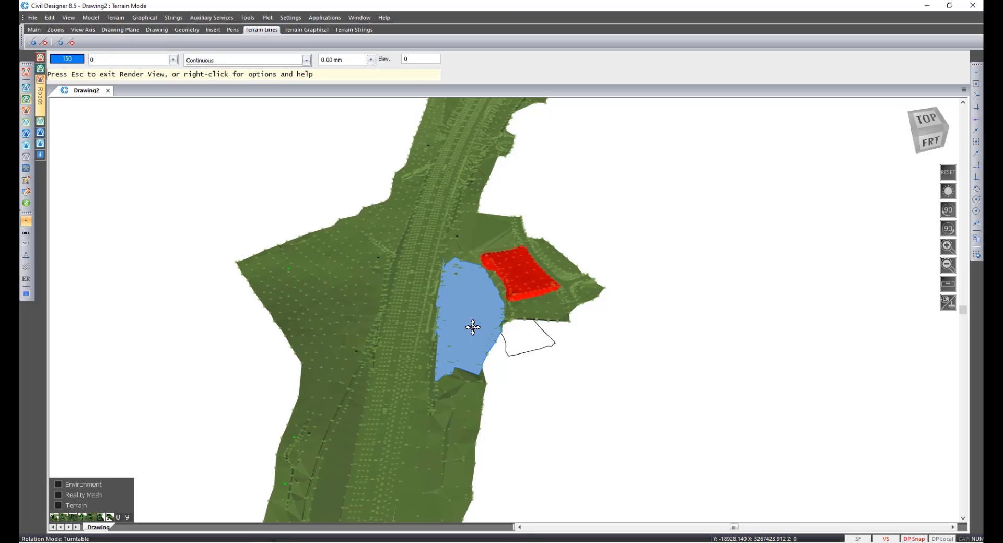
drag(369, 352, 746, 317)
scroll(480, 315, up, 6)
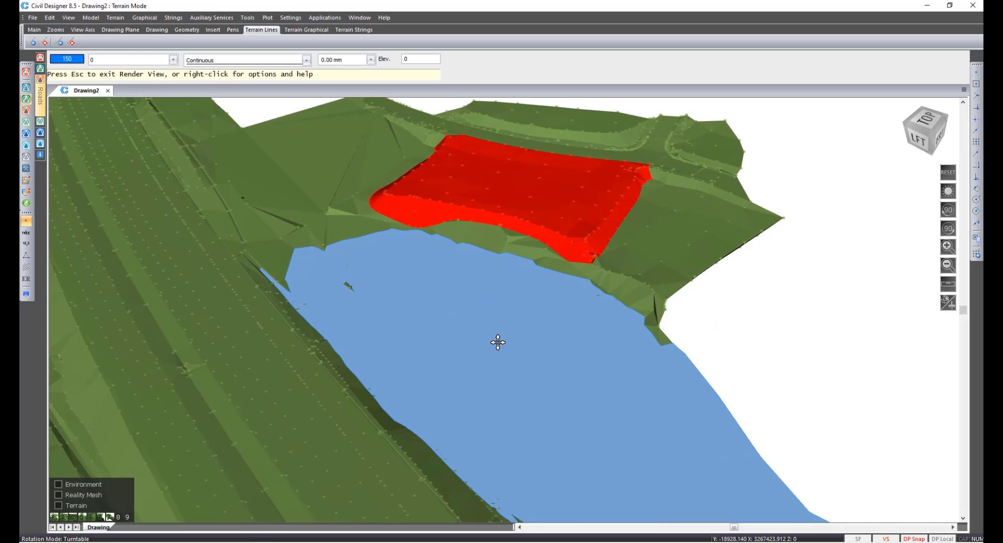
drag(486, 388, 483, 270)
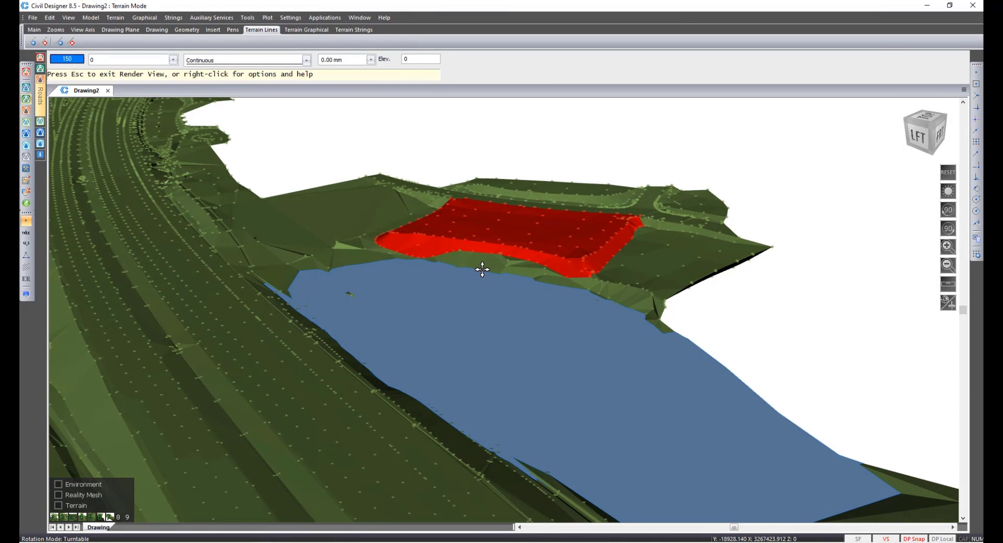
key(Escape)
key(Return)
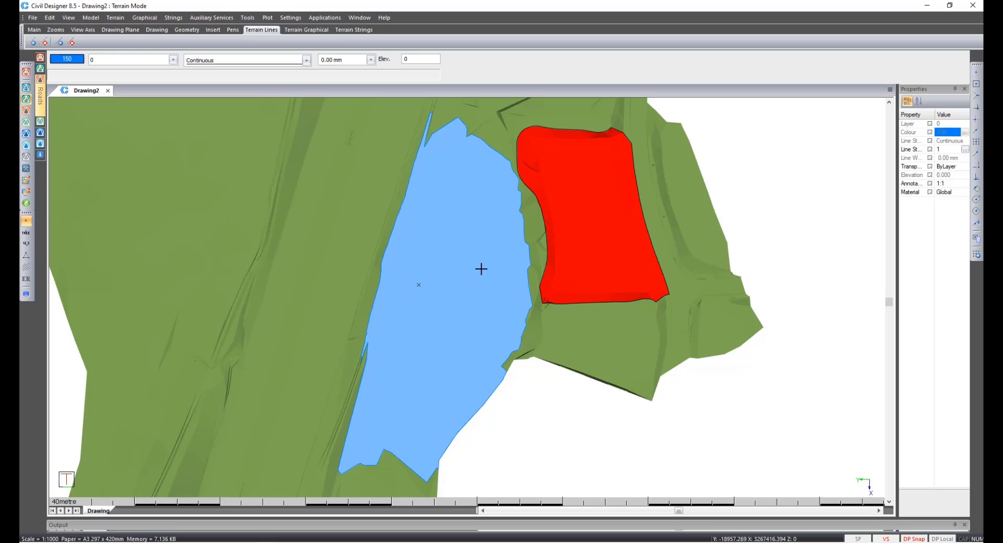
Hide all terrain surfaces and strings, switching surface lines off and making all surfaces inactive.
click(26, 294)
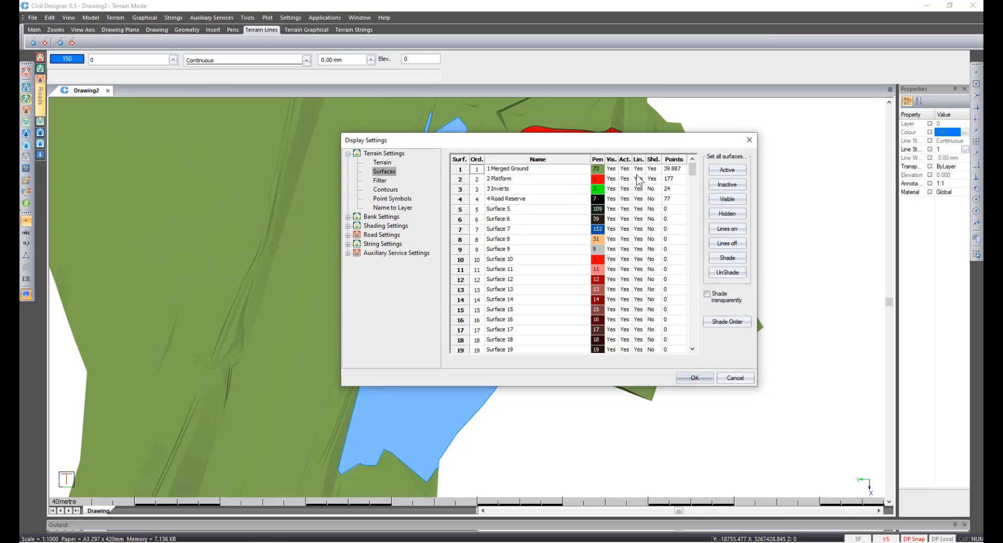
click(651, 169)
click(651, 179)
click(724, 241)
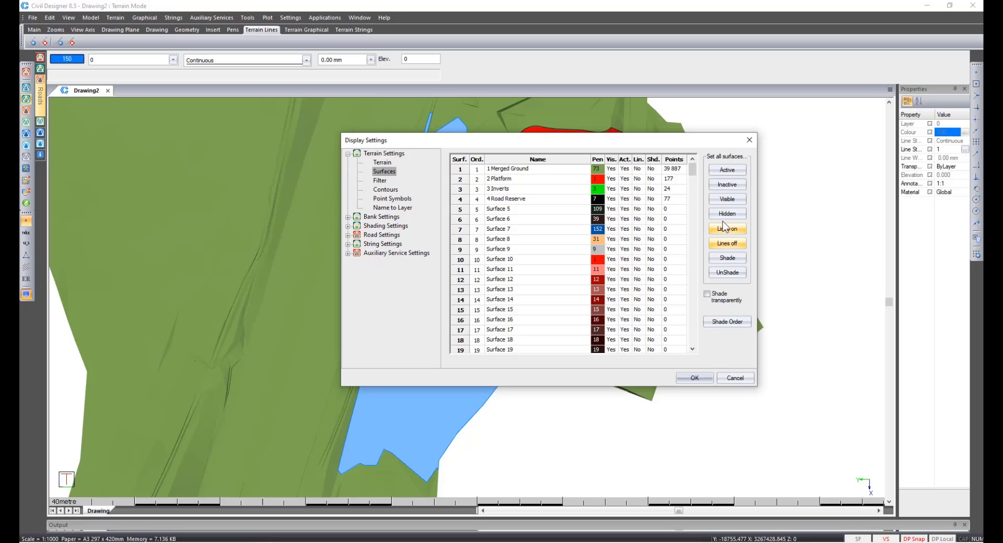
click(723, 214)
click(724, 186)
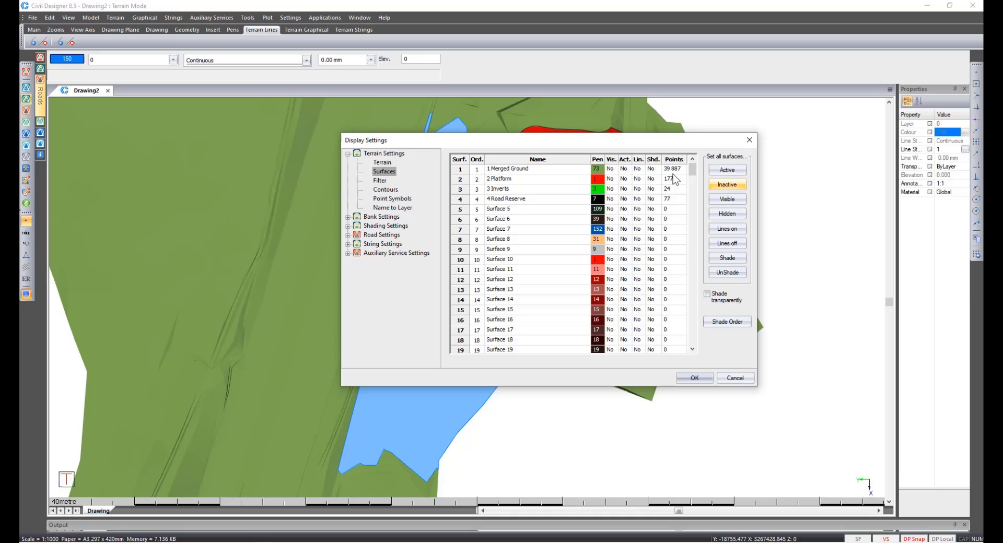
click(627, 202)
click(383, 246)
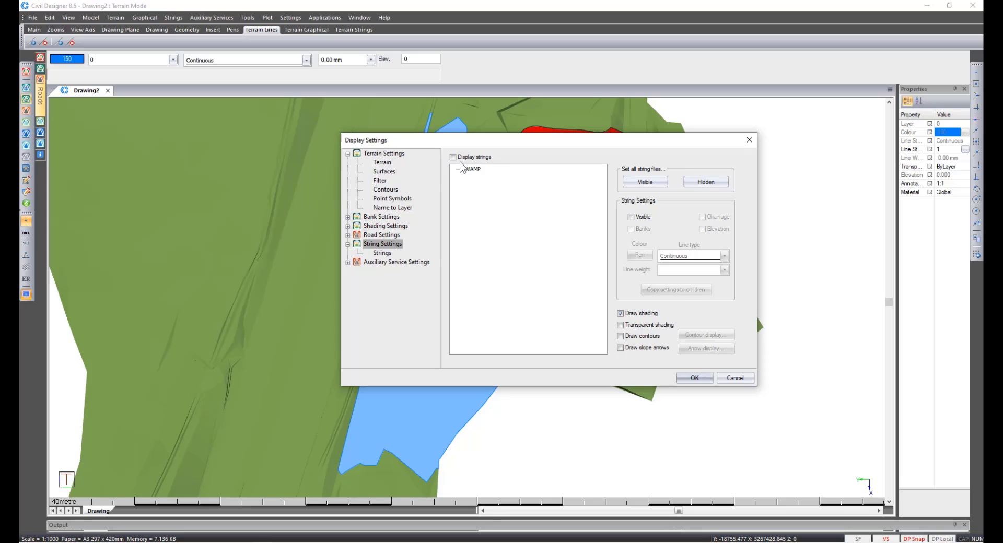
click(688, 377)
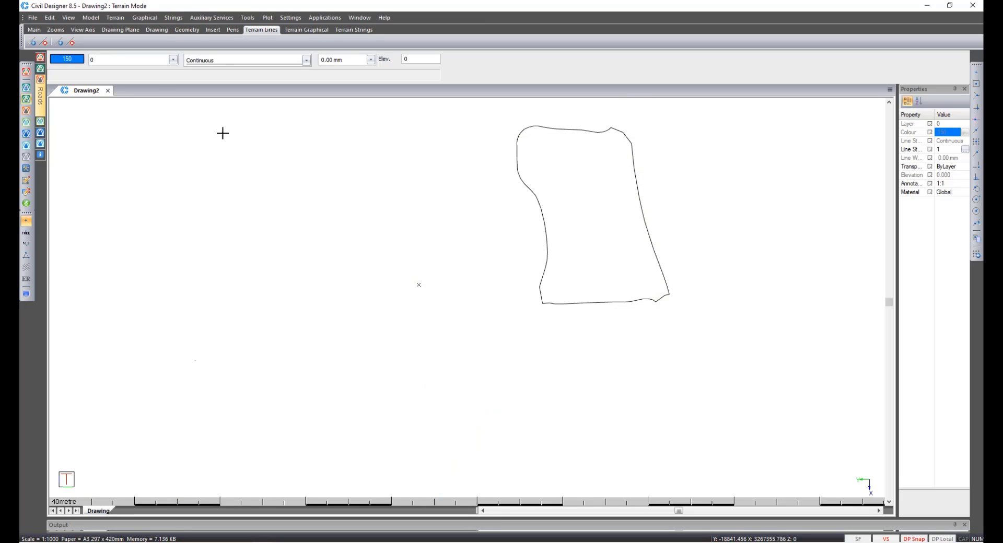
Hide the PolyLines layer in the layer settings and apply the change.
click(135, 62)
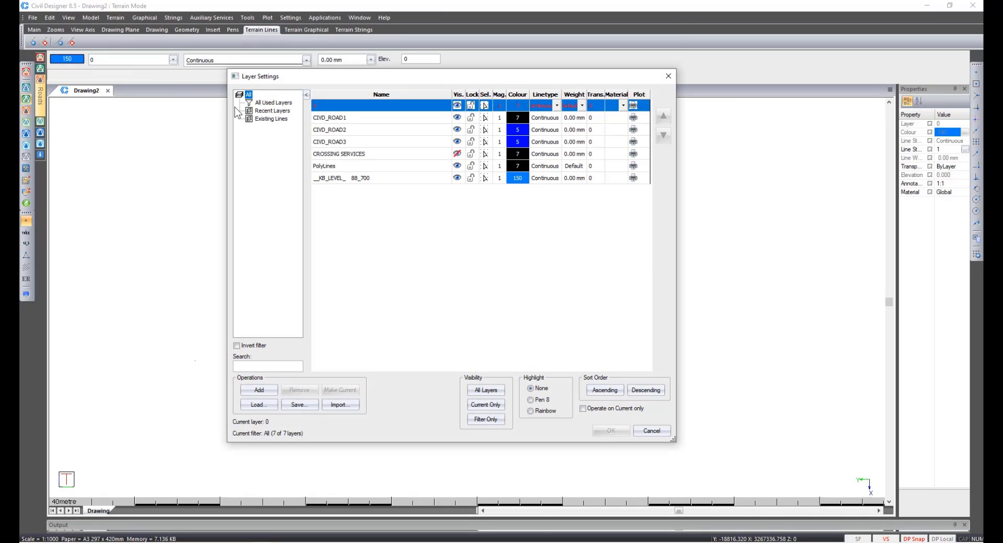
click(455, 170)
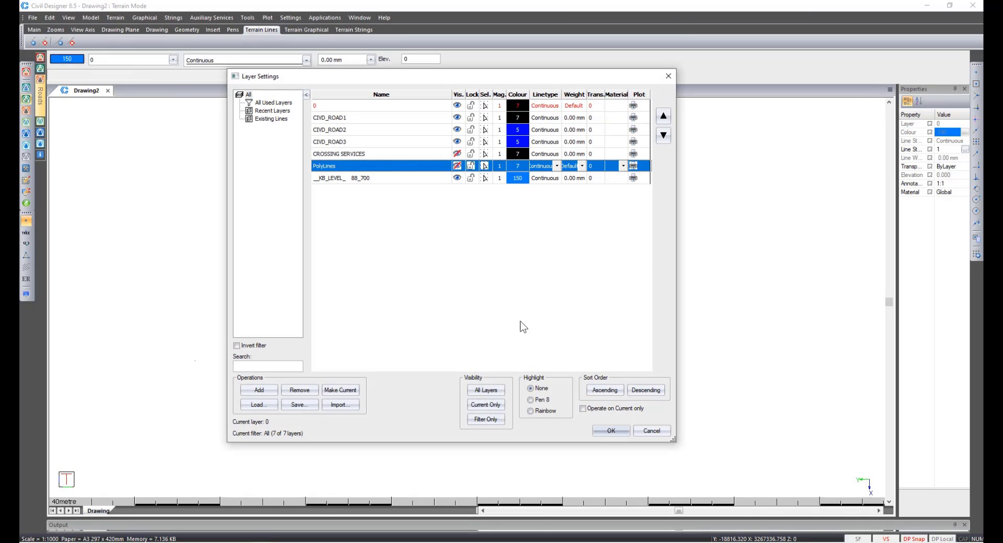
click(607, 433)
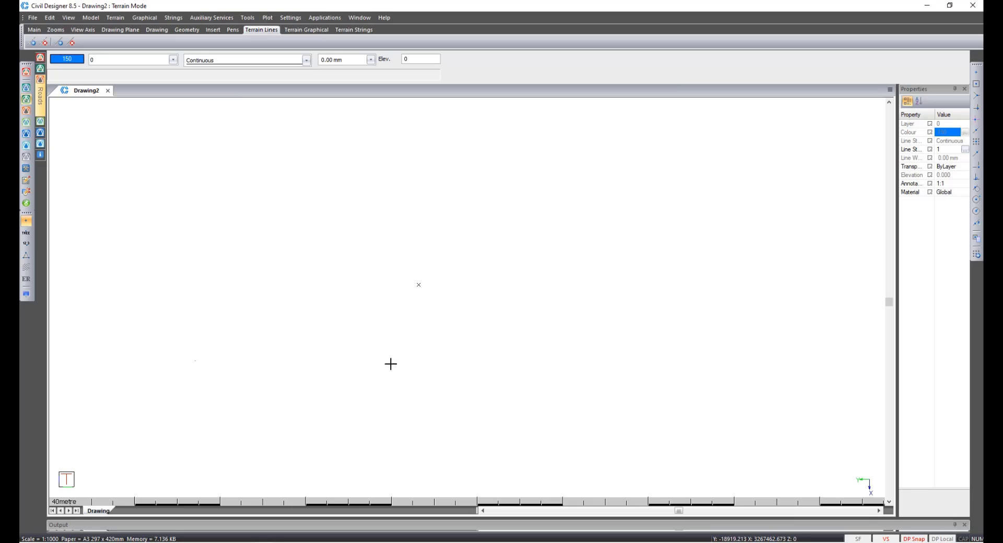
Turn on point name display and line model display, then zoom to the full extent of the road reserve lines.
click(27, 237)
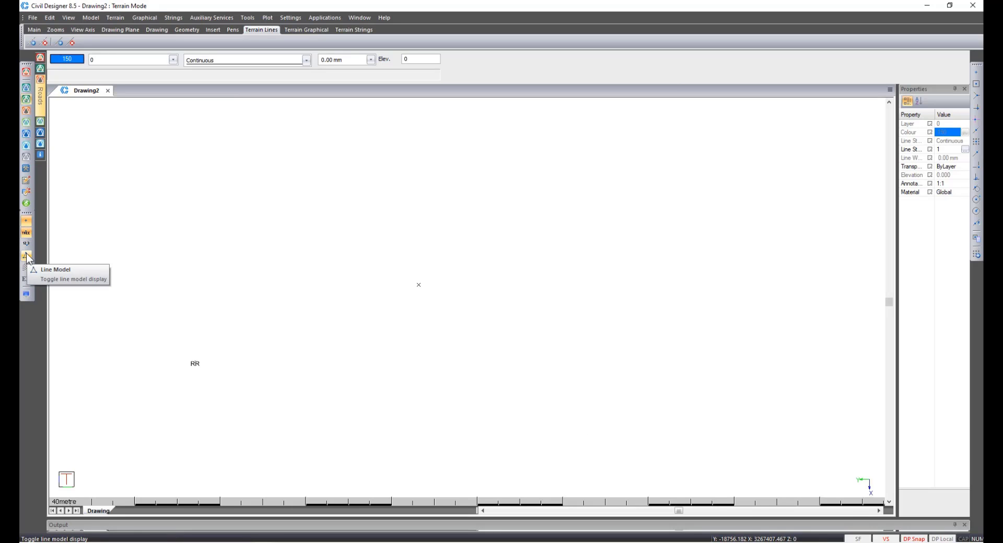
click(26, 255)
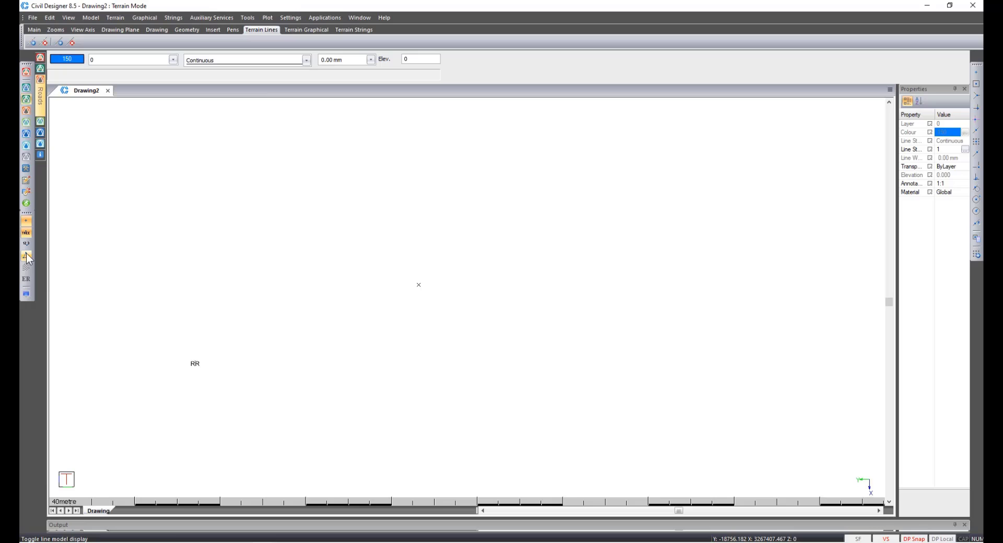
right_click(211, 352)
key(a)
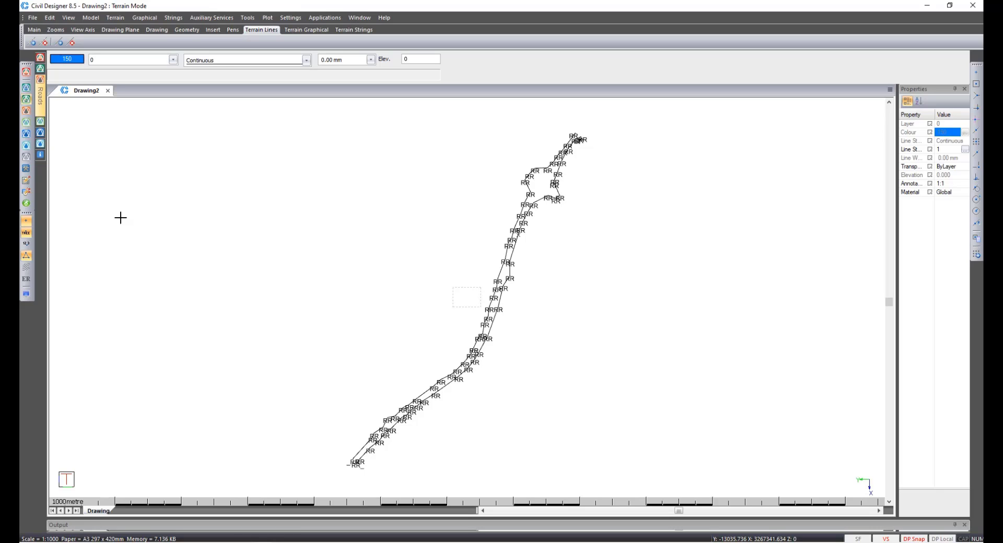
click(26, 112)
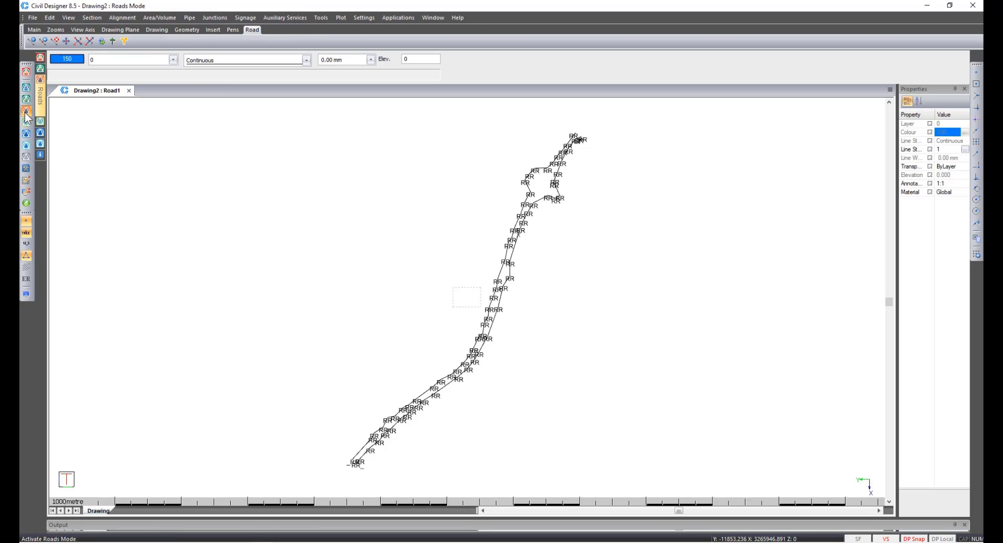
click(243, 19)
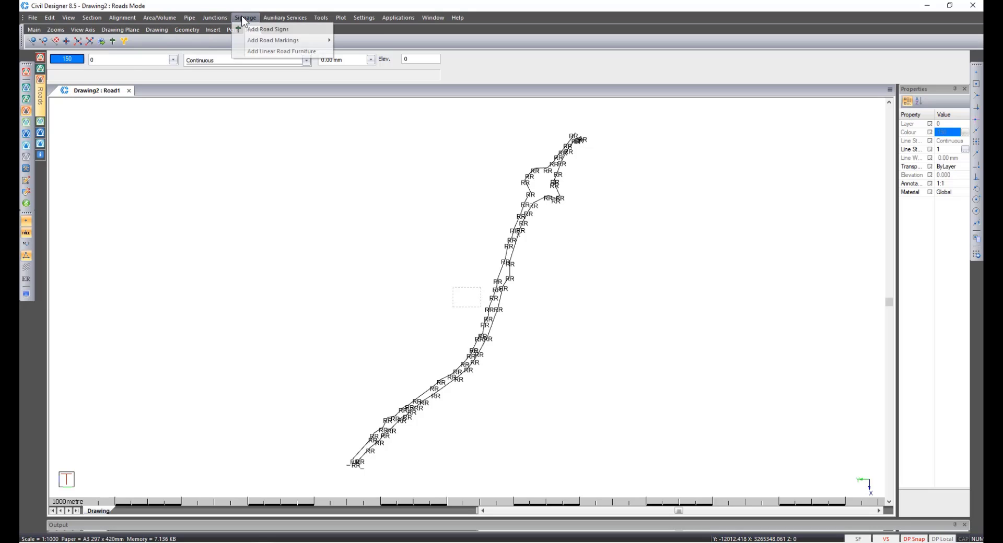
click(264, 51)
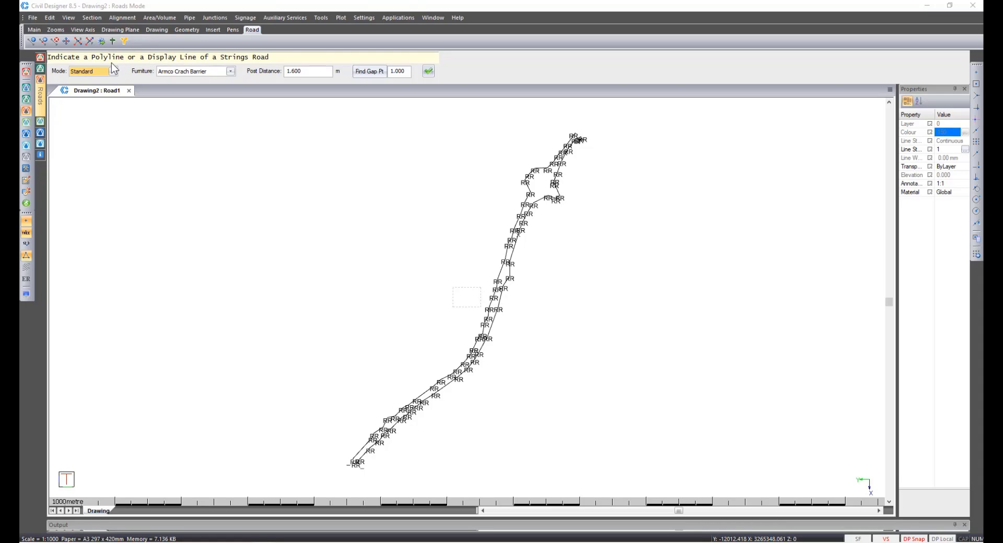
key(Escape)
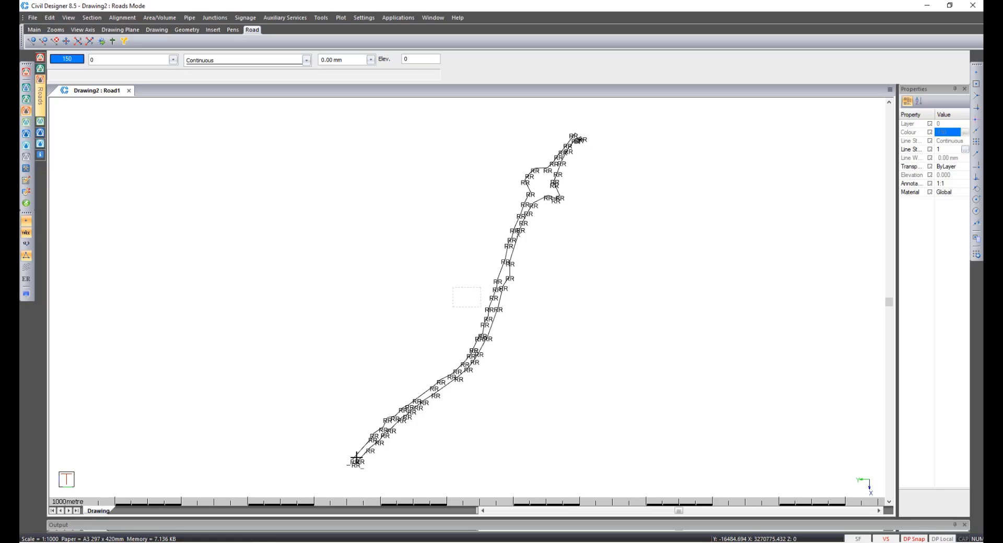
Switch to Survey mode and open the Draft Expert settings.
scroll(356, 458, up, 4)
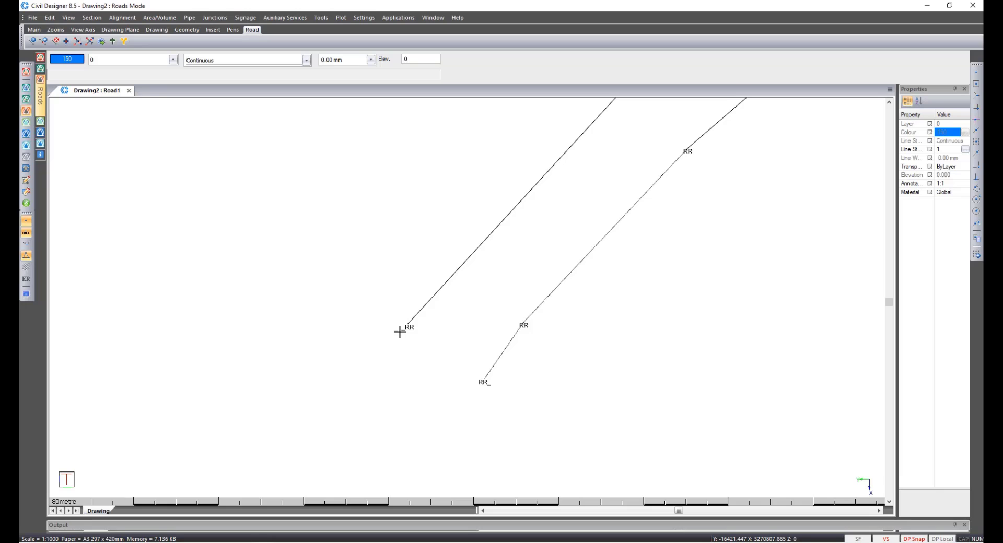
scroll(524, 173, down, 2)
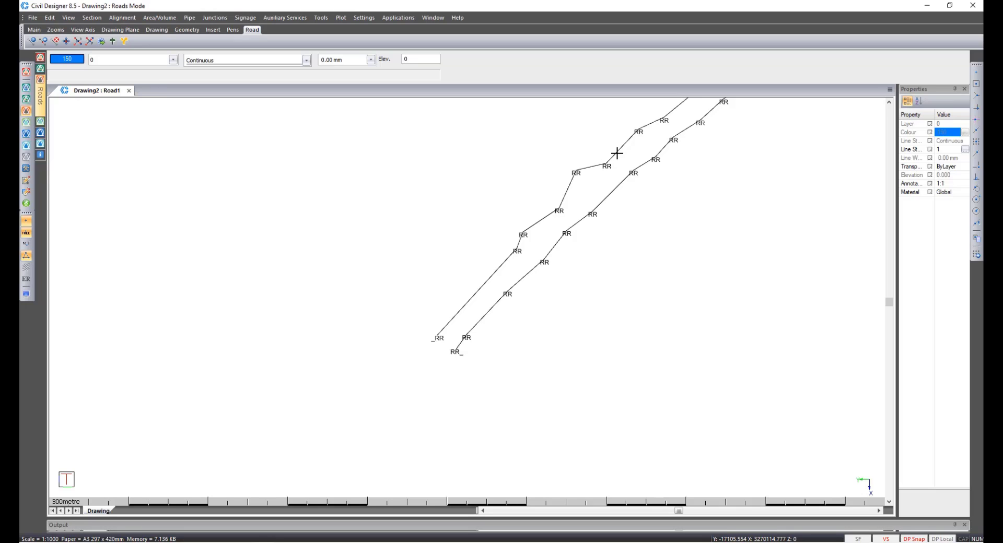
middle_drag(607, 167, 262, 224)
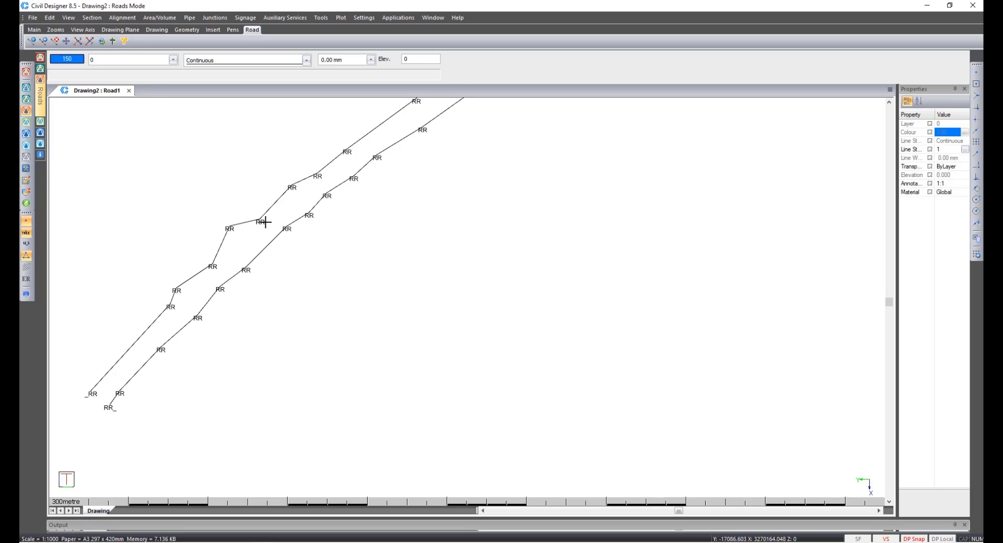
click(26, 88)
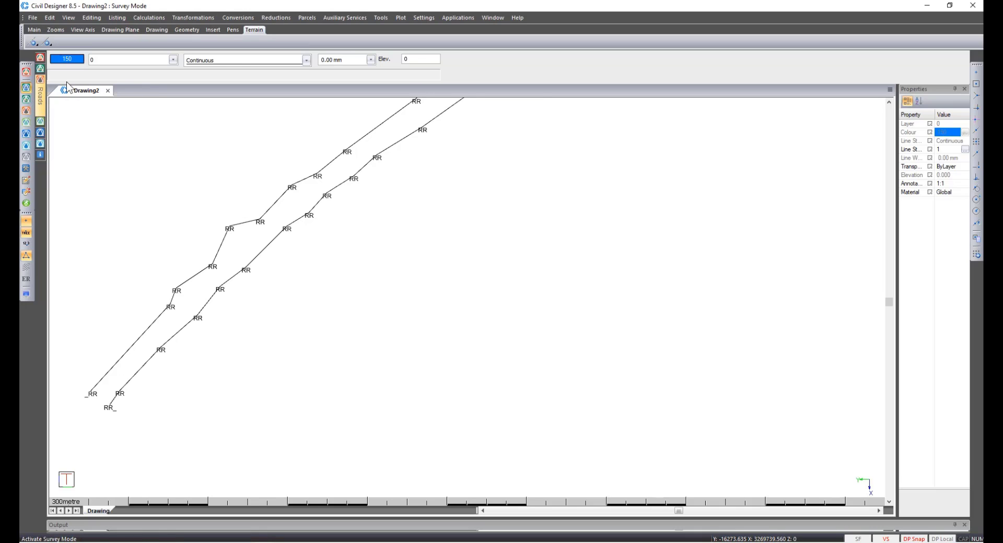
click(380, 22)
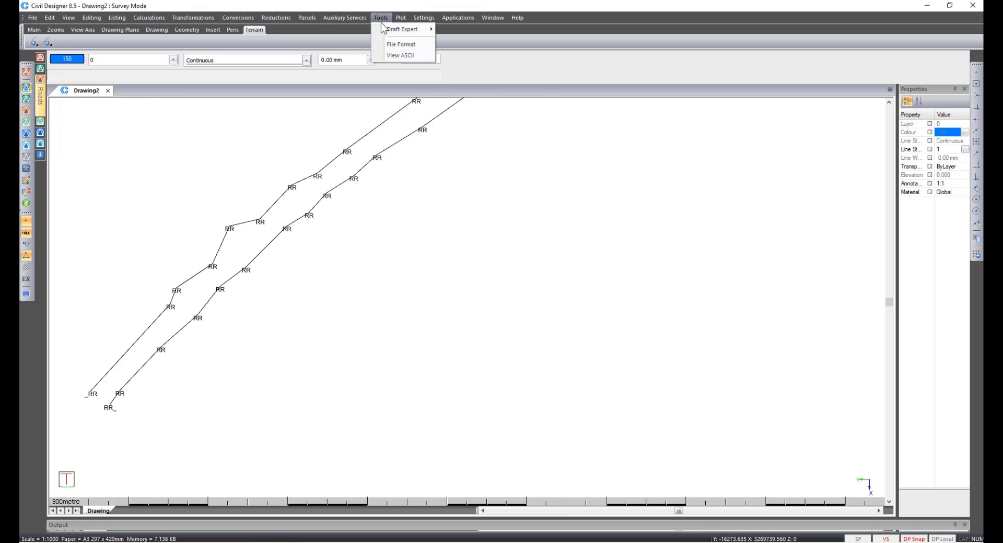
mouse_move(389, 29)
click(473, 55)
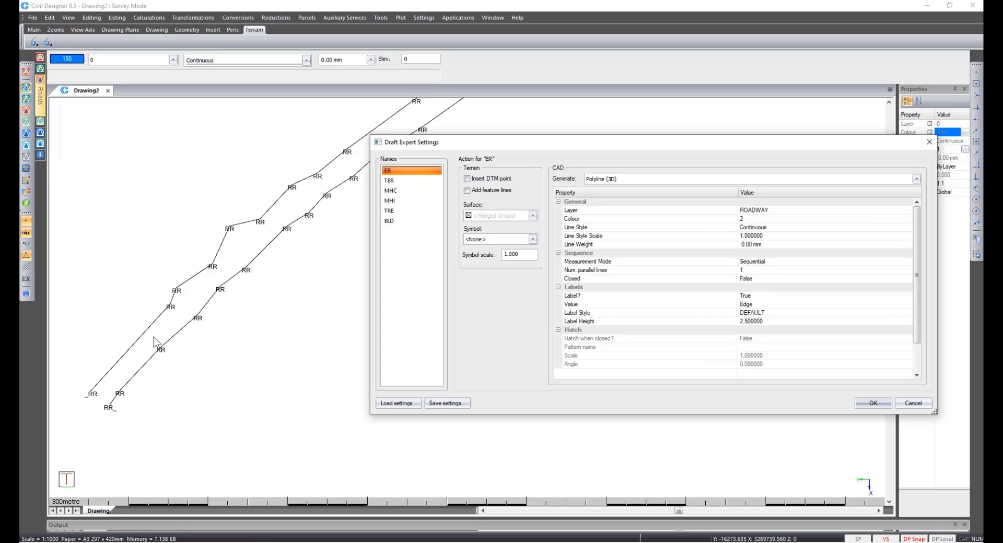
Examine the sequential, side-to-side and zig-zag measurement mode options for the ER code, closing the settings without changes.
click(775, 262)
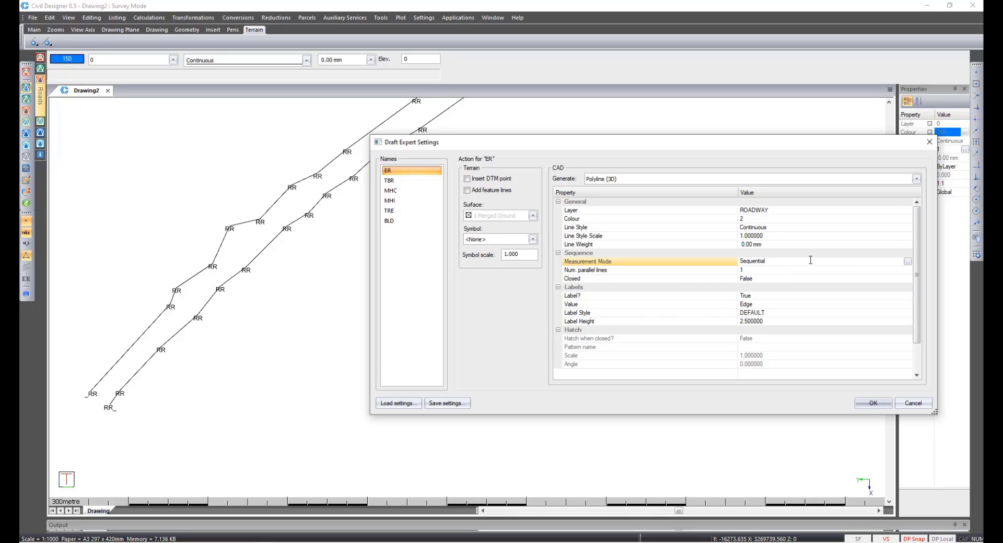
click(908, 261)
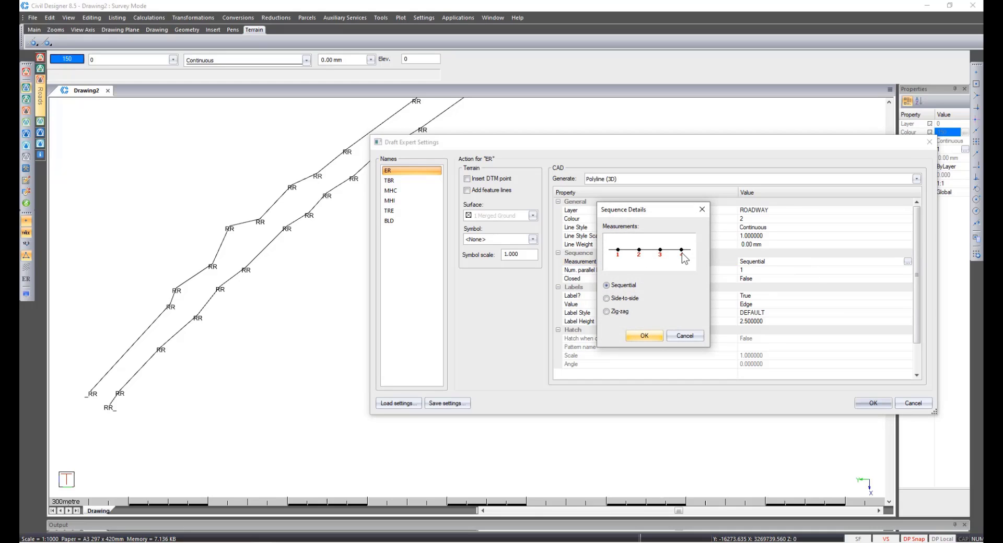
click(626, 298)
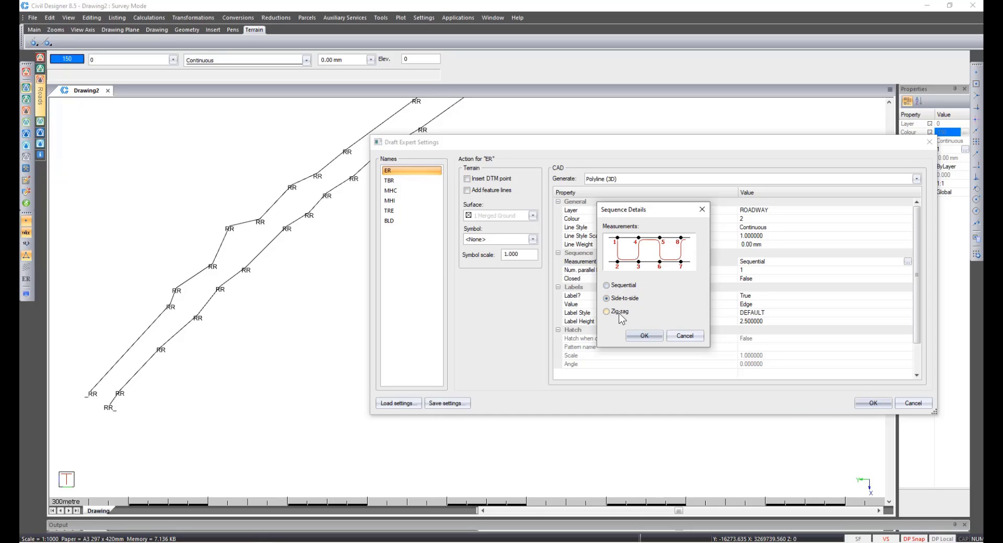
click(619, 312)
click(623, 287)
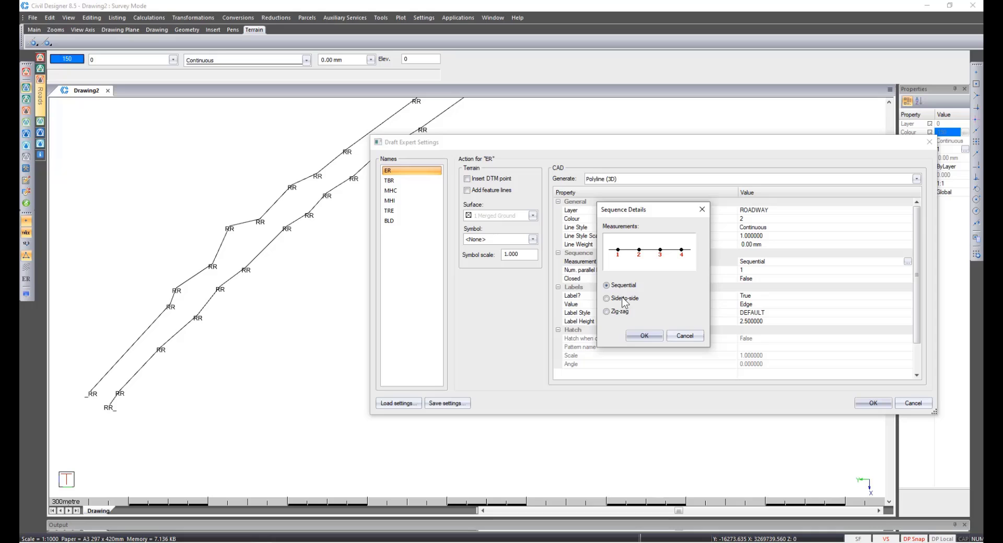
click(638, 335)
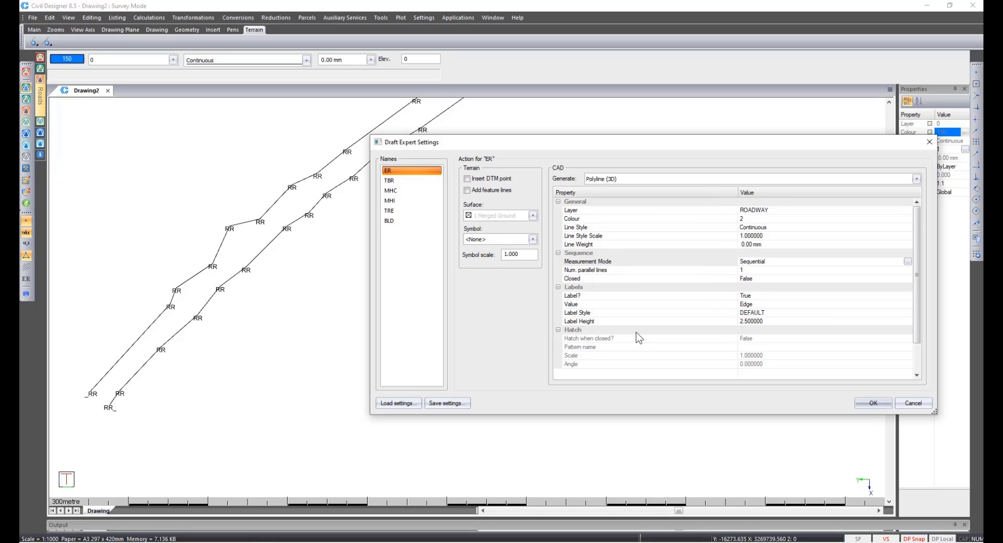
click(912, 403)
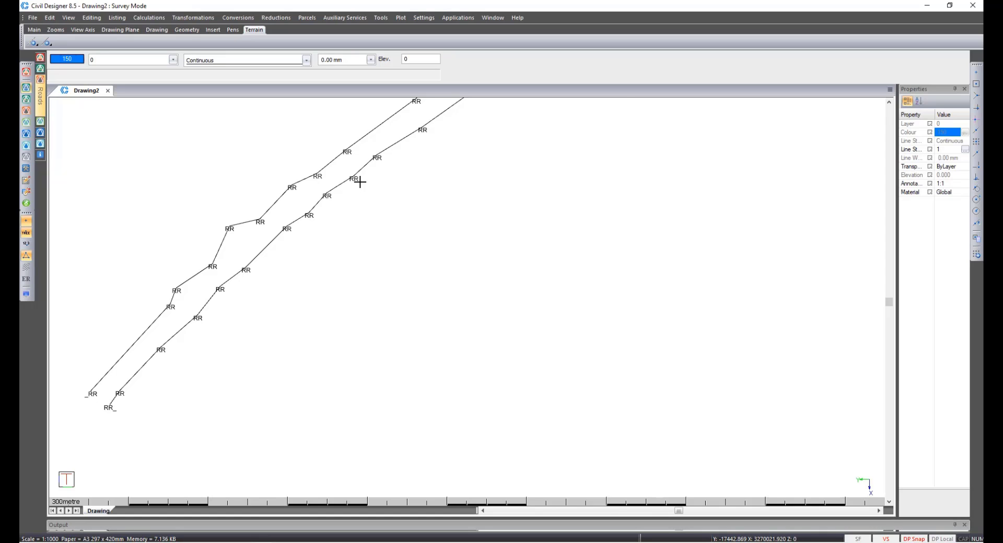
Zoom in and out along the road reserve lines to examine their labelled points.
scroll(360, 182, down, 1)
scroll(560, 236, down, 1)
scroll(507, 205, down, 1)
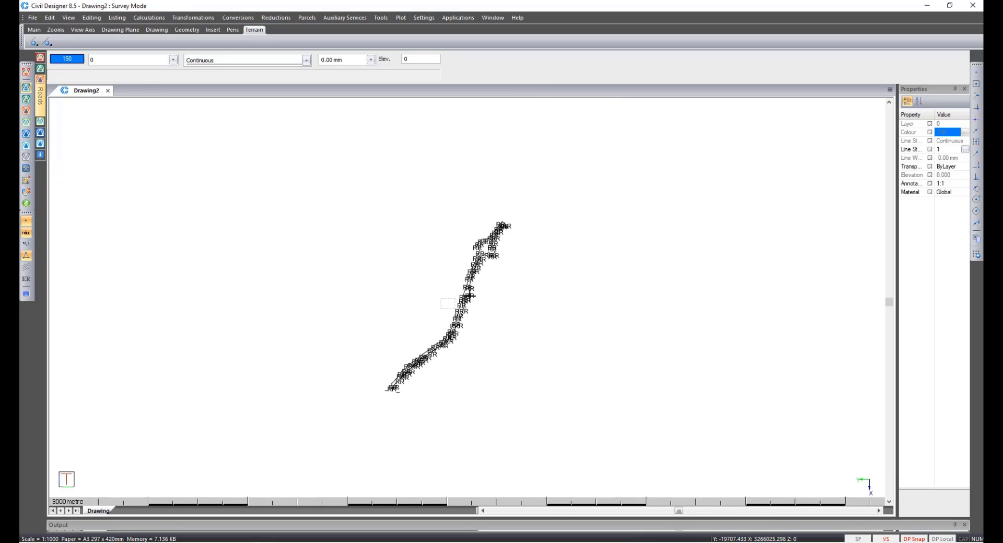
scroll(498, 229, up, 1)
scroll(476, 291, up, 2)
scroll(462, 285, up, 3)
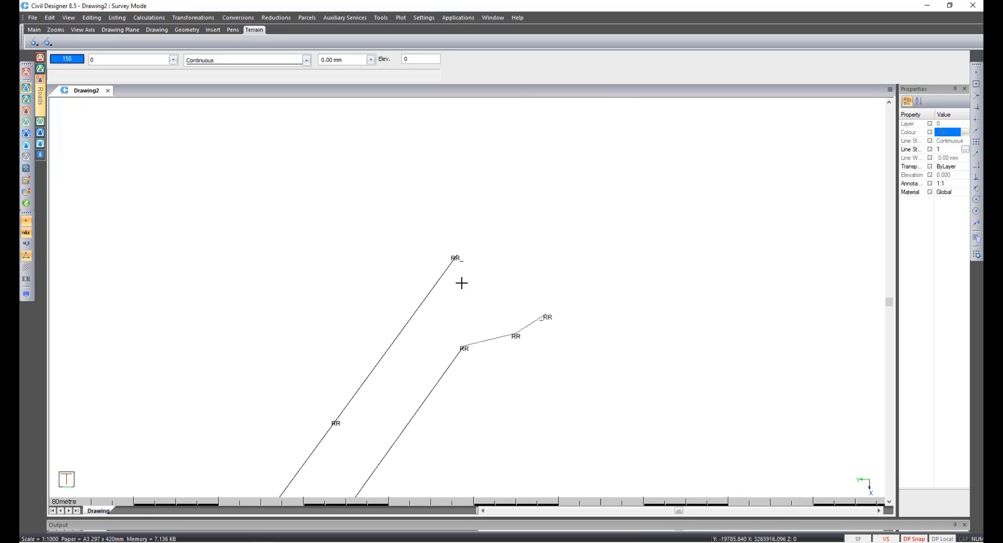
scroll(465, 292, up, 1)
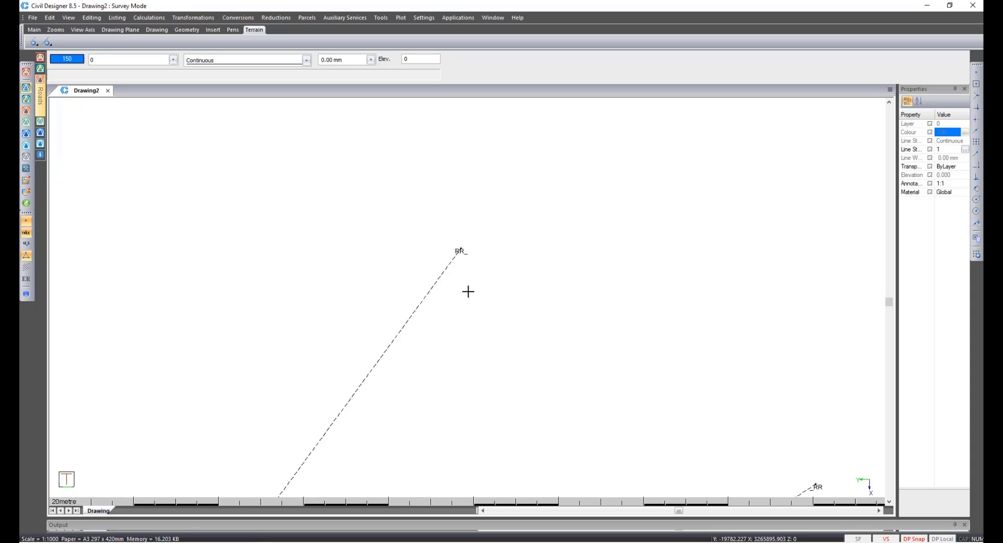
scroll(459, 327, down, 3)
scroll(426, 367, down, 1)
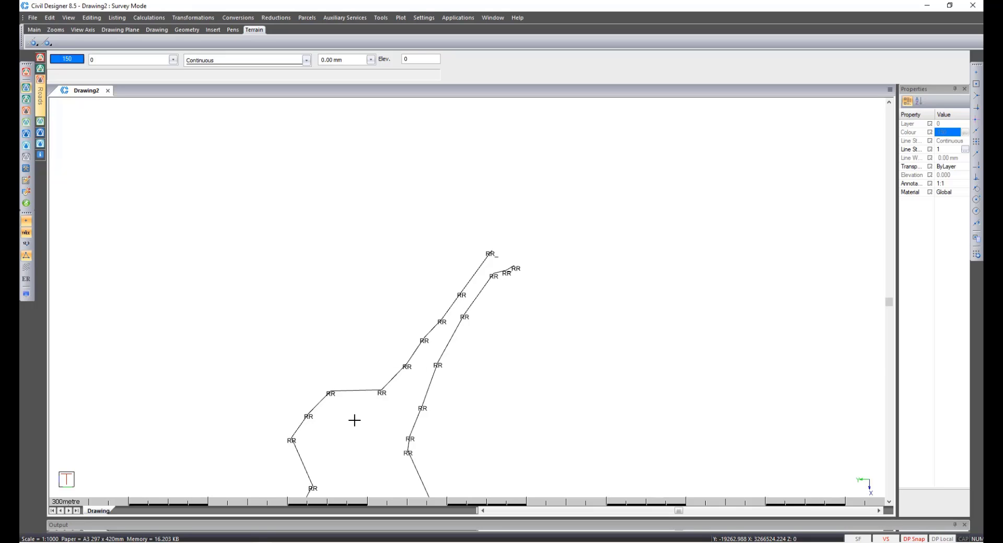
scroll(467, 303, down, 3)
scroll(466, 301, up, 3)
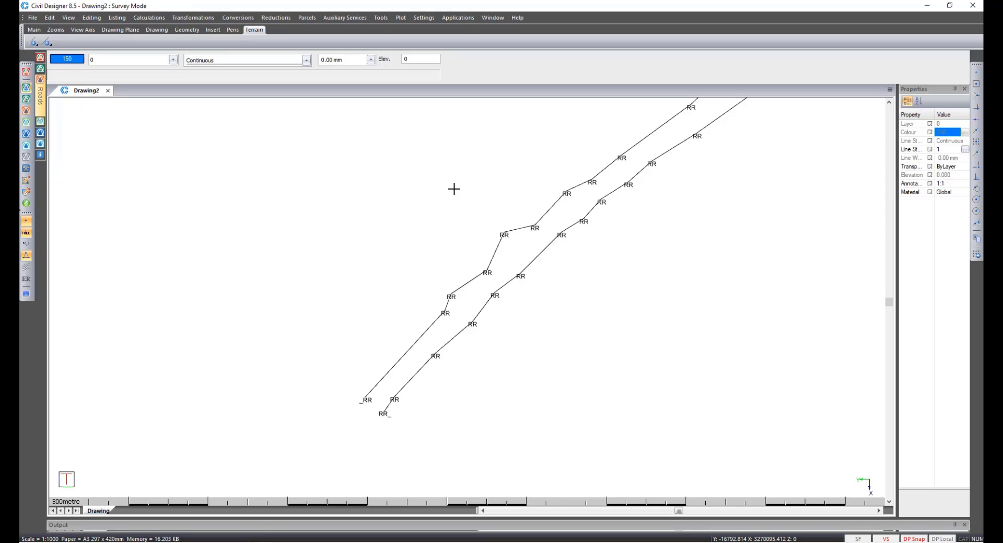
Start a Draft Expert coordinate file import and open RR_L.csv.
click(382, 16)
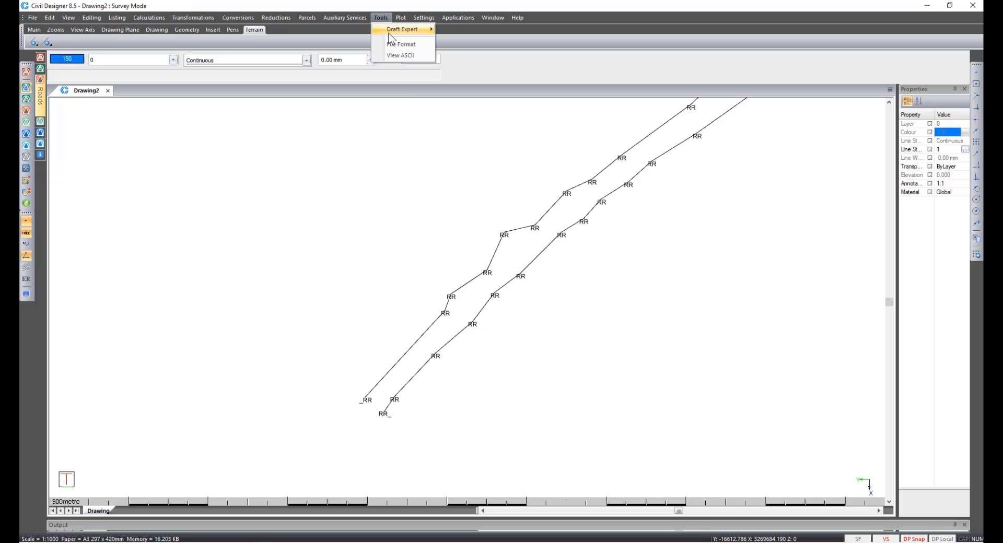
mouse_move(406, 31)
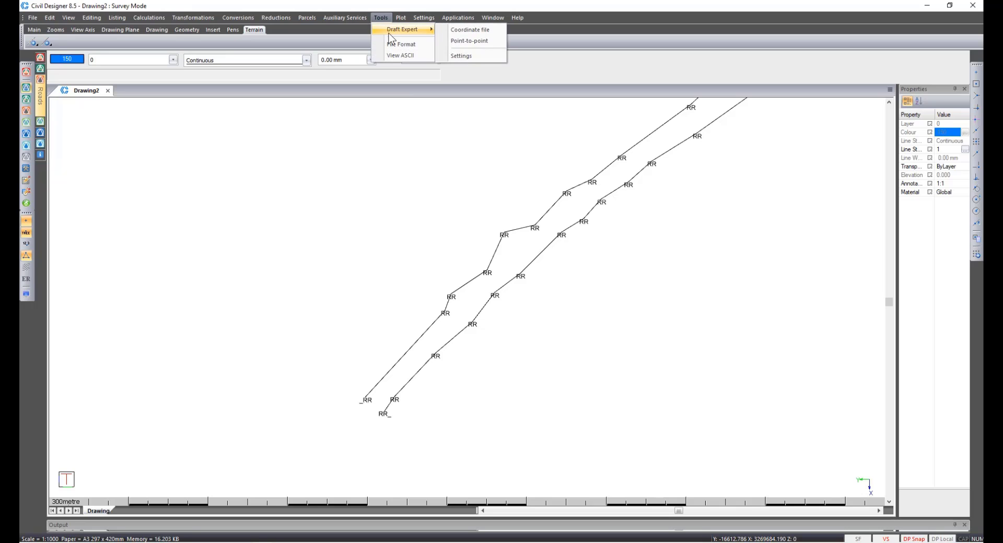
click(473, 31)
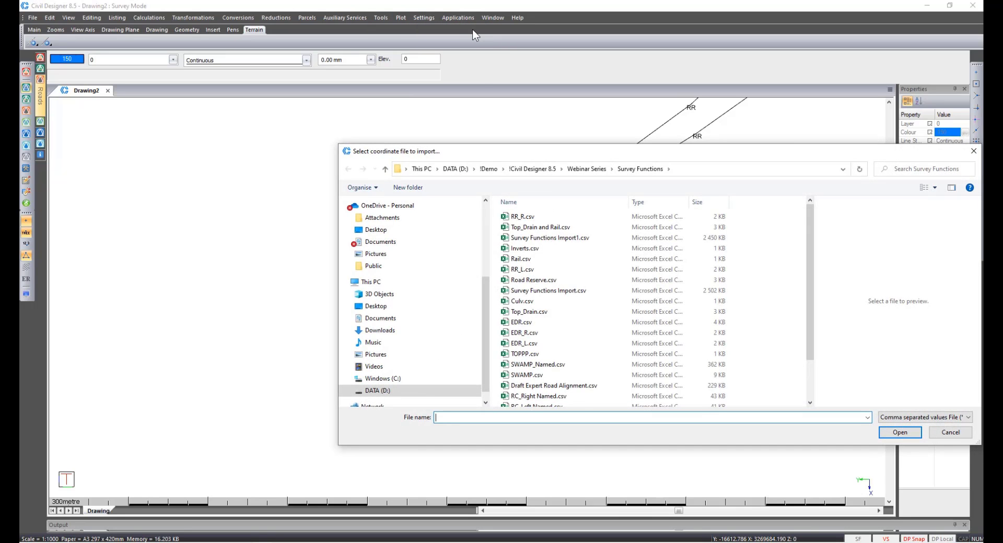
click(530, 216)
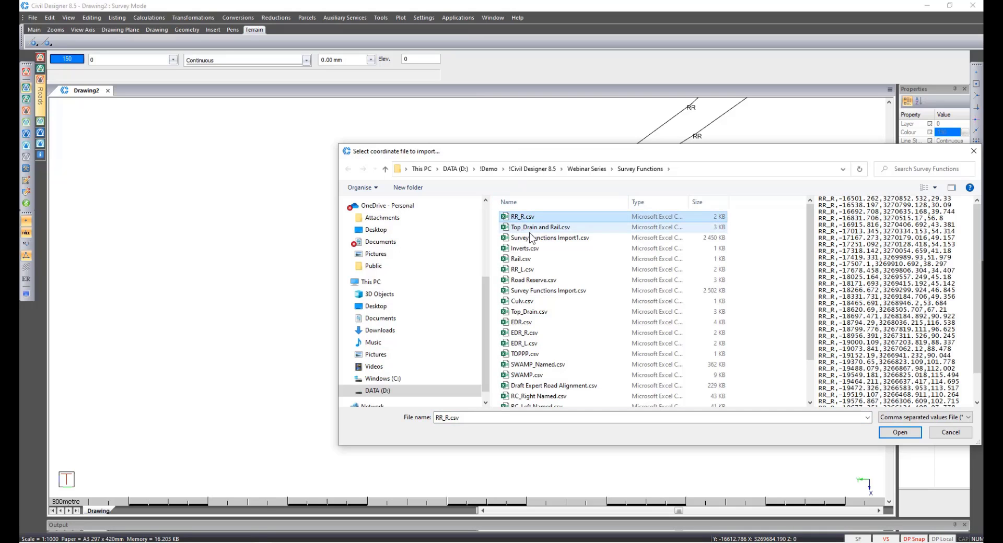
click(533, 270)
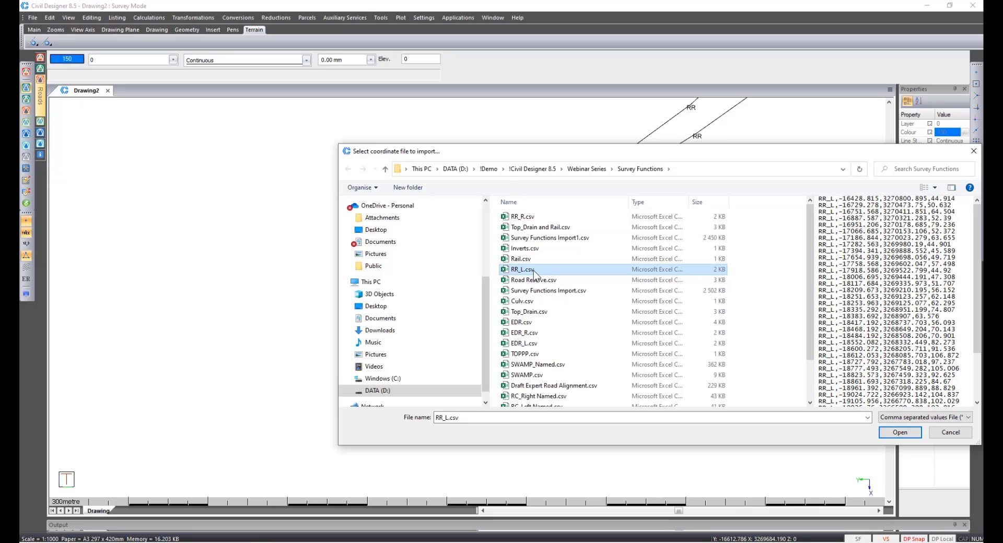
click(883, 432)
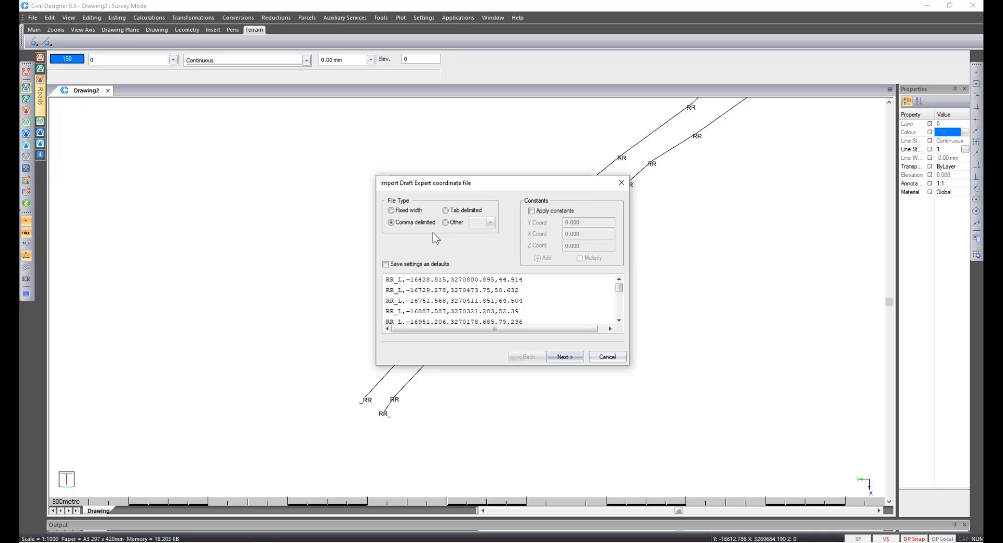
Assign the first column of RR_L.csv as Name(s) and finish the coordinate file import.
click(561, 361)
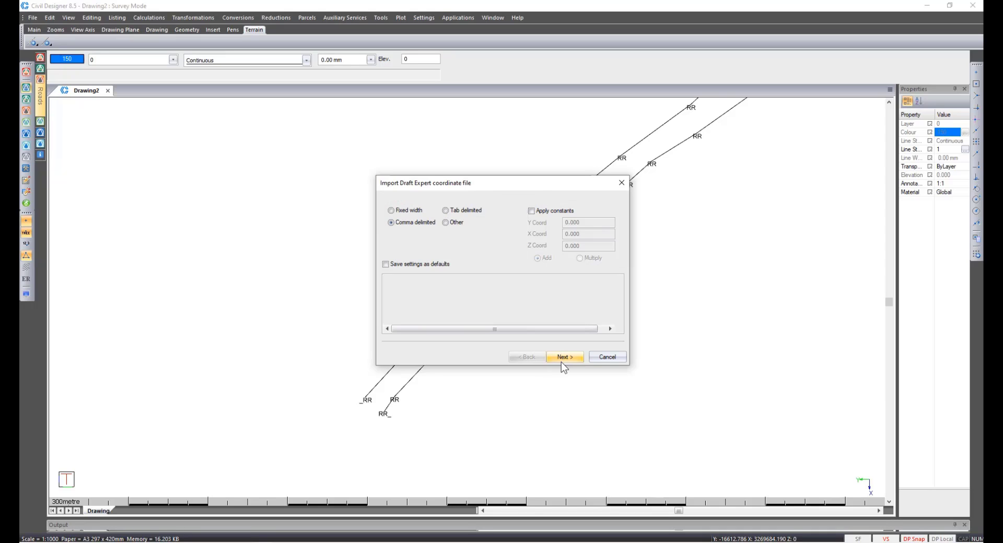
click(395, 216)
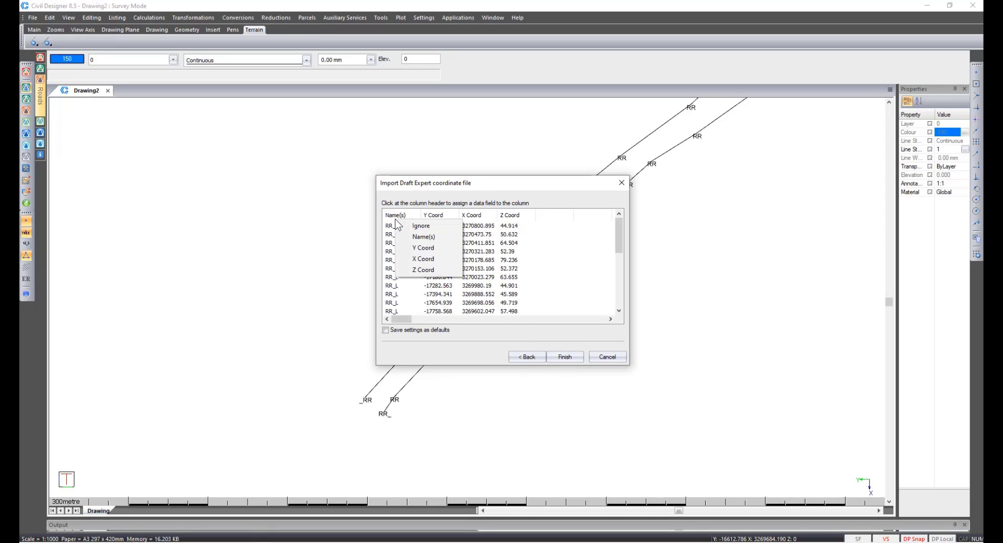
click(408, 236)
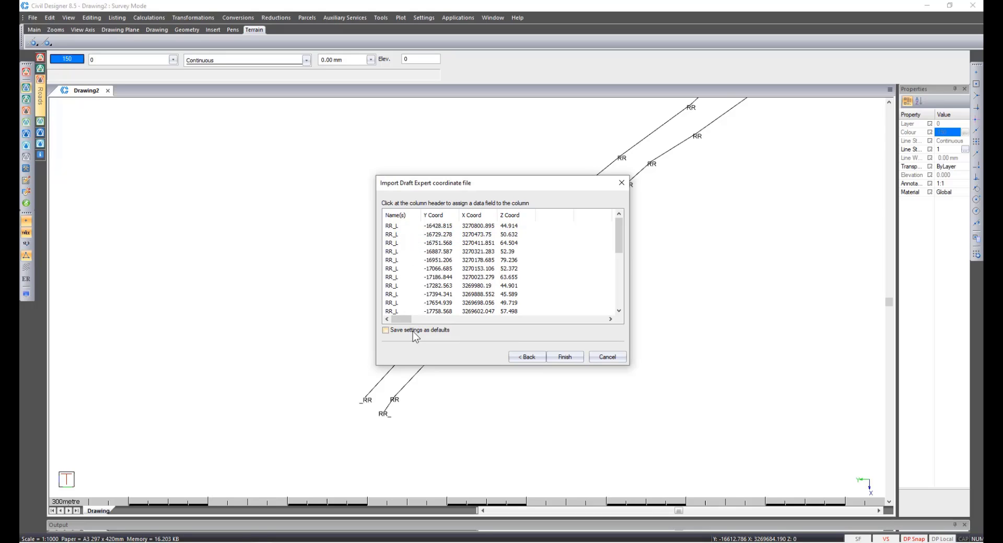
click(577, 358)
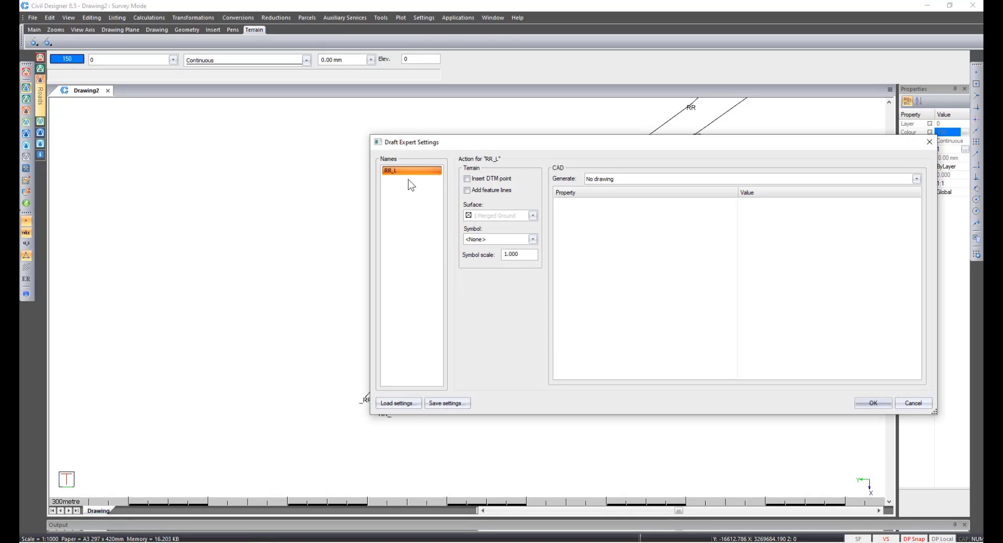
Set RR_L to generate a 3D polyline on layer Road Reserve and apply the filter actions.
click(607, 180)
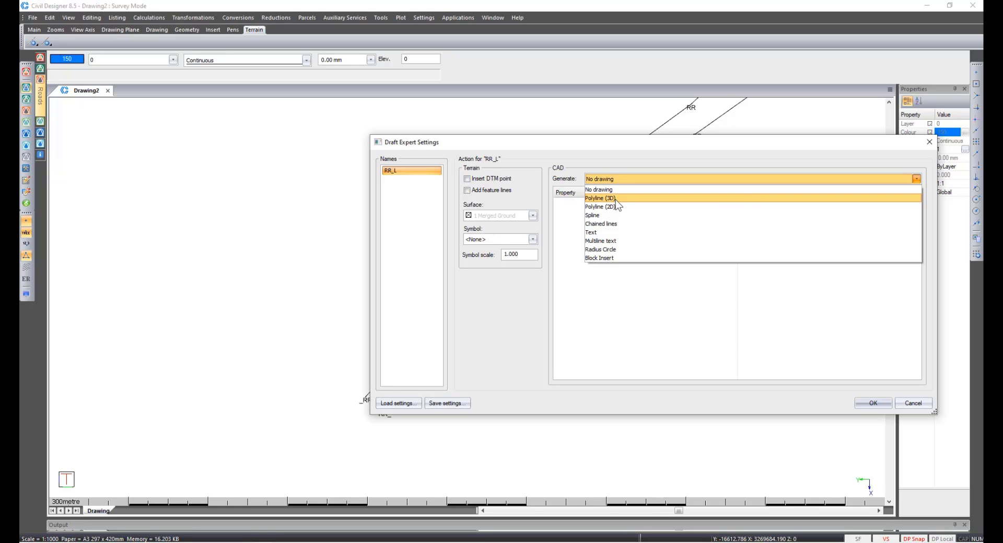
click(615, 200)
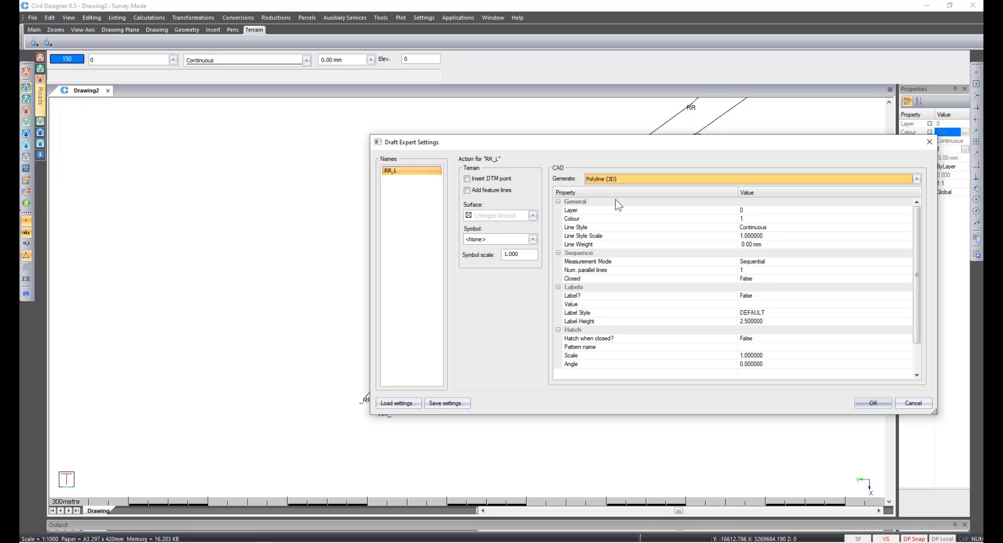
click(754, 210)
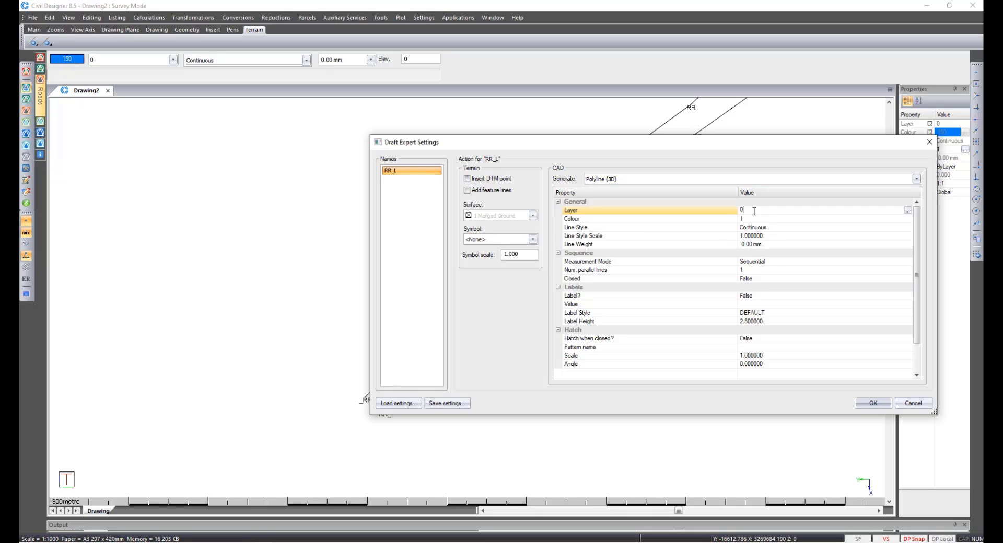
double_click(755, 211)
text(Road Reserve)
click(860, 404)
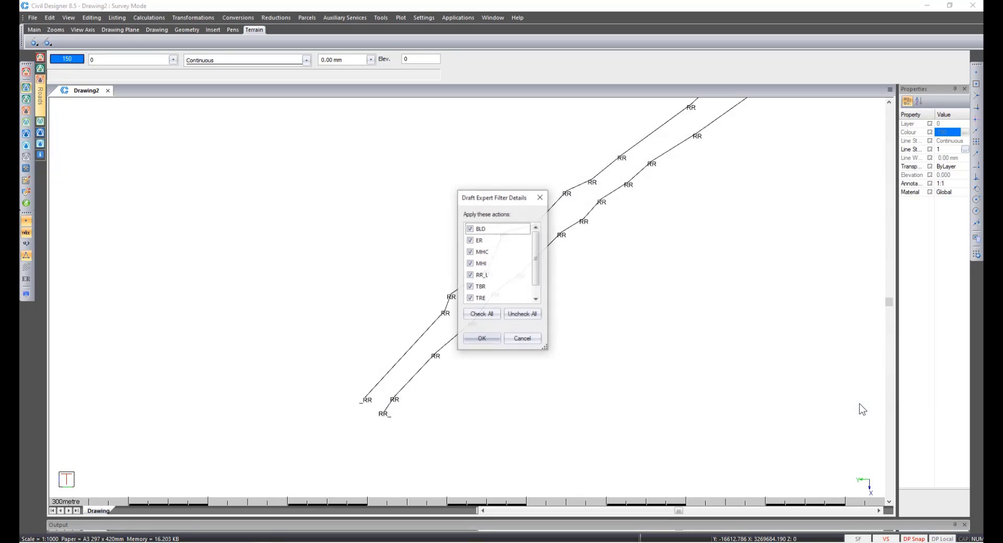
click(490, 342)
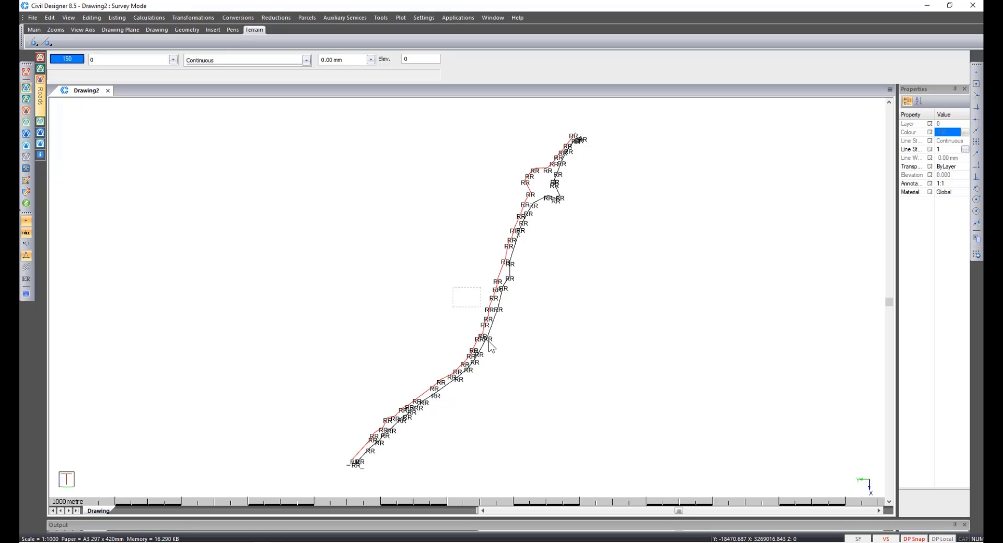
Hide the surveyed road reserve lines and select the imported polyline to check its layer.
right_click(490, 343)
click(493, 347)
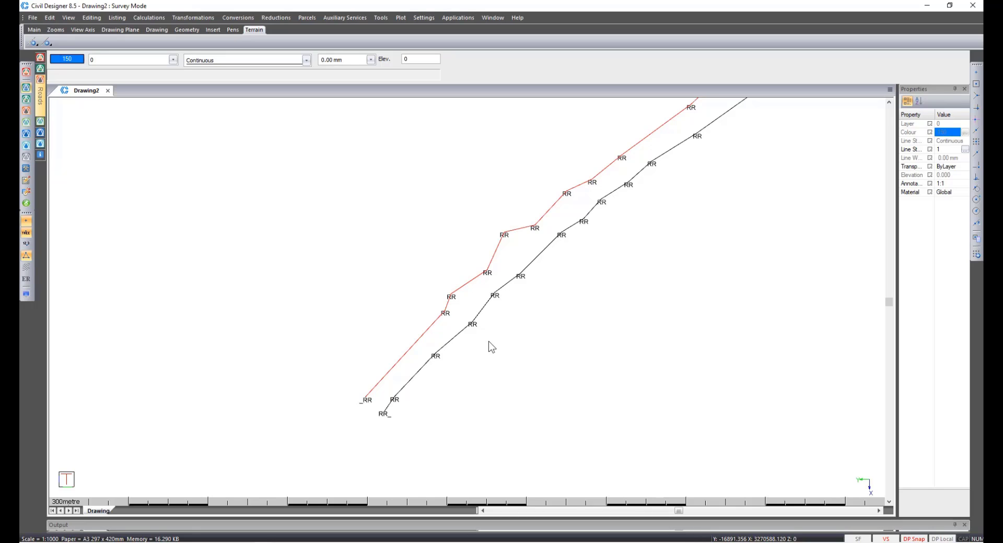
click(26, 256)
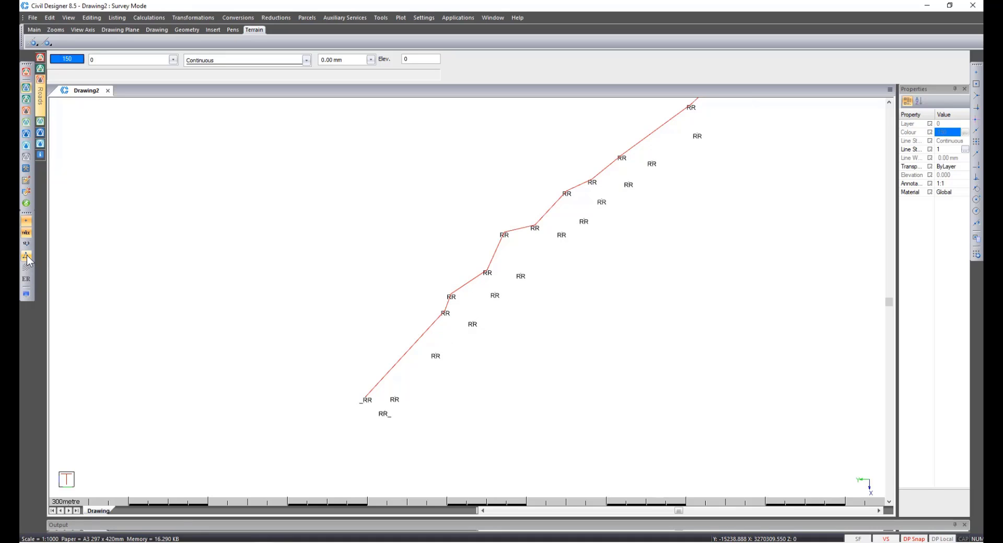
click(381, 383)
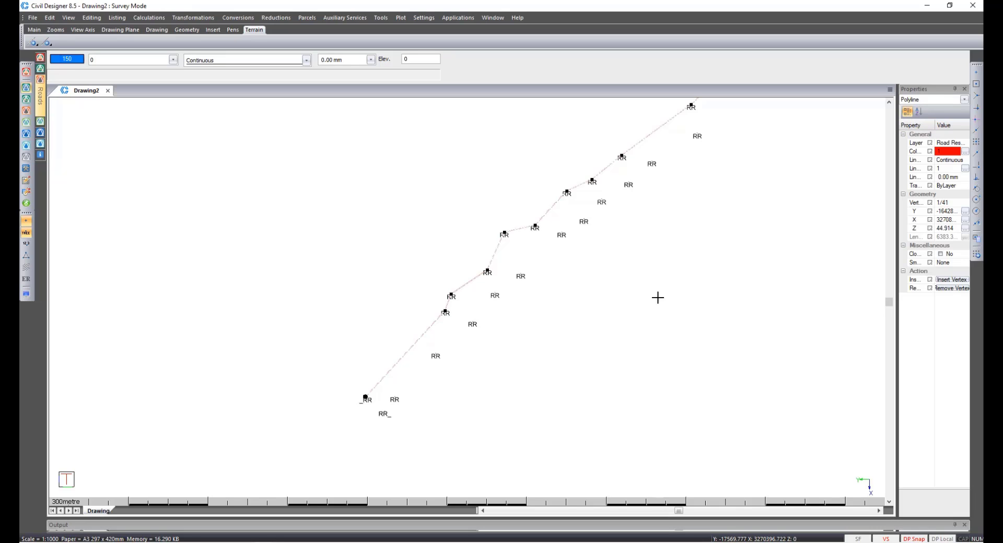
key(Escape)
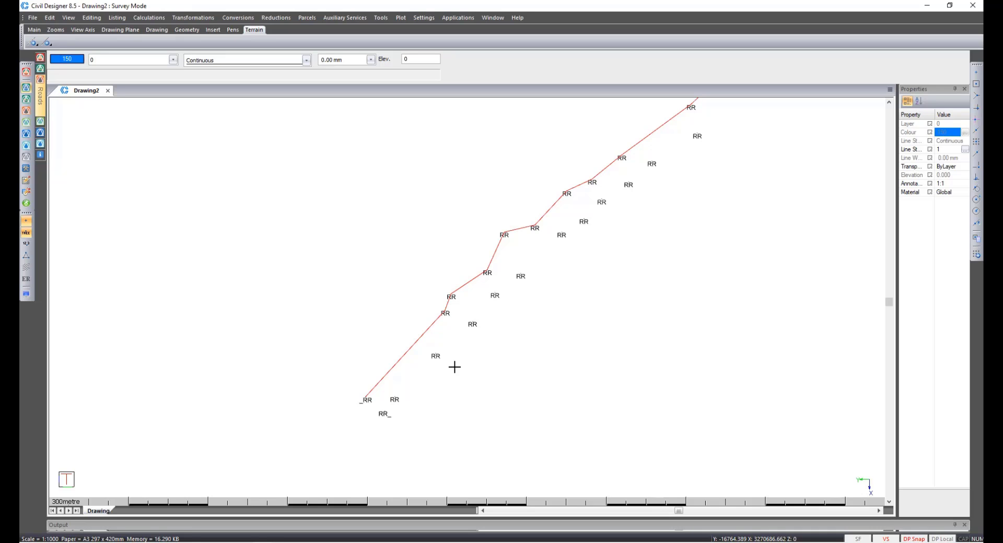
Make the 1 Merged Ground surface visible in the terrain display settings and simplify its point display.
click(31, 295)
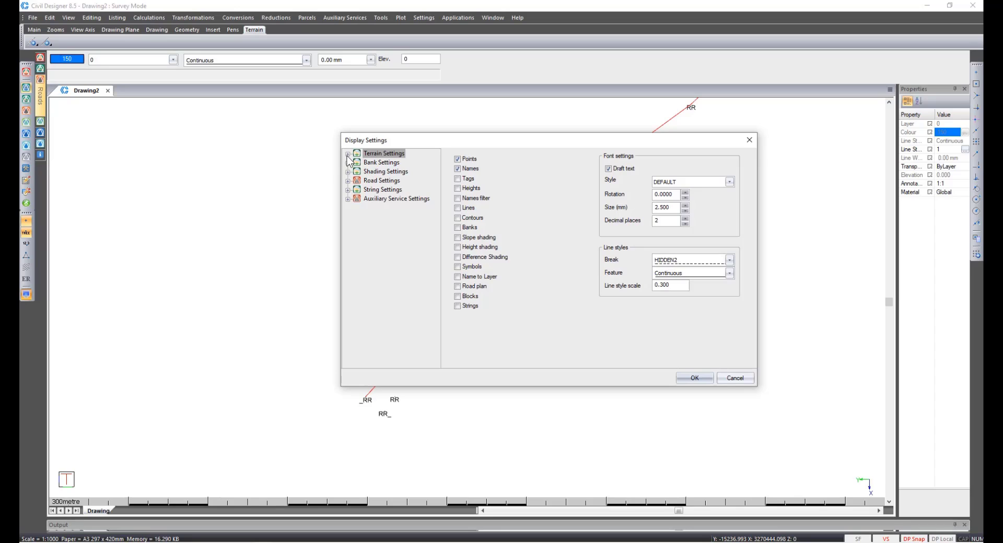
click(348, 155)
click(384, 171)
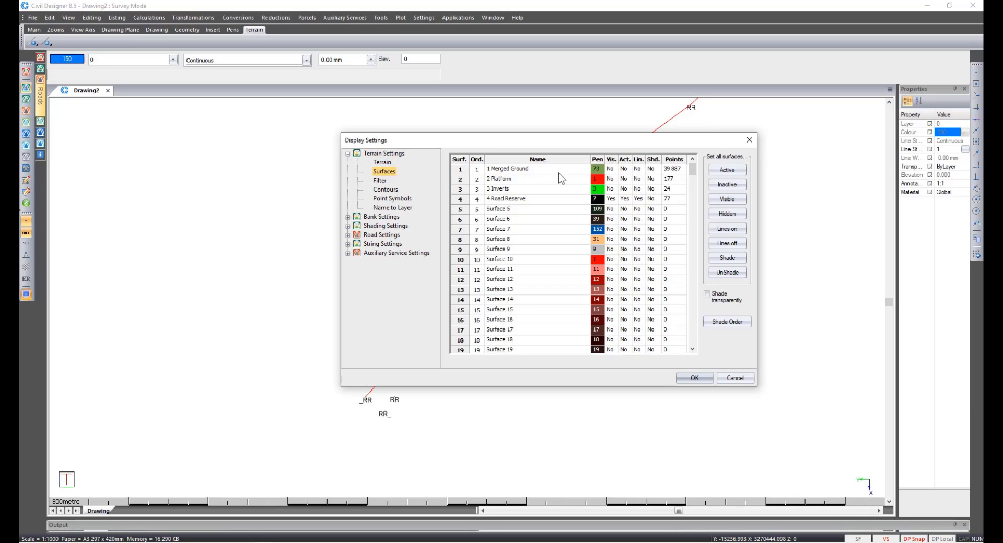
click(628, 173)
click(699, 375)
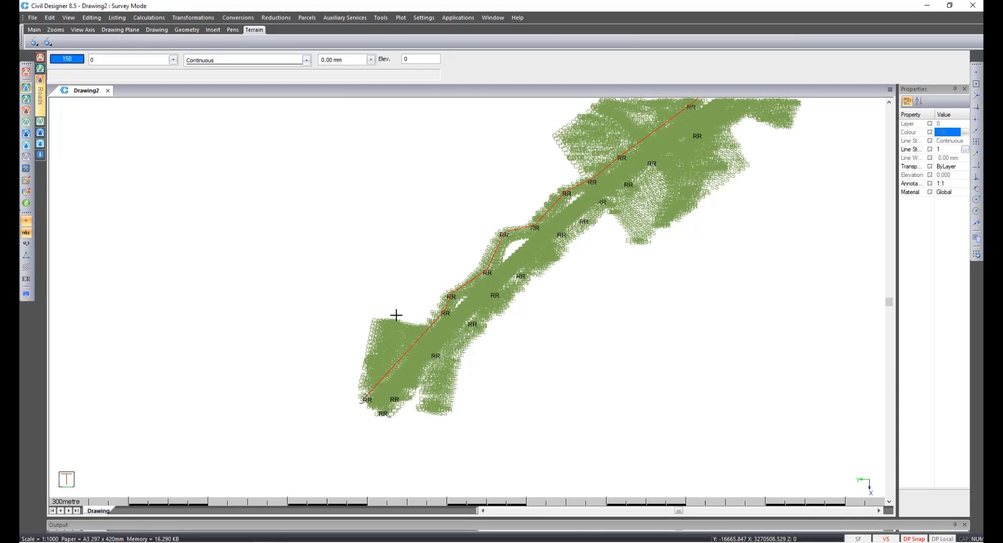
click(27, 236)
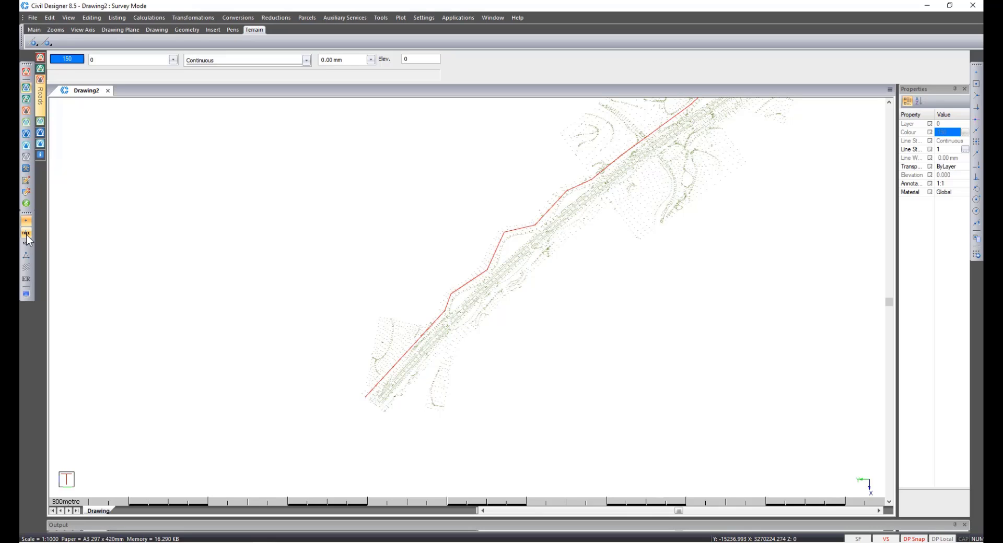
Switch to Roads mode and set Road1's terrain extraction surface to 1 Merged Ground.
click(26, 110)
click(32, 17)
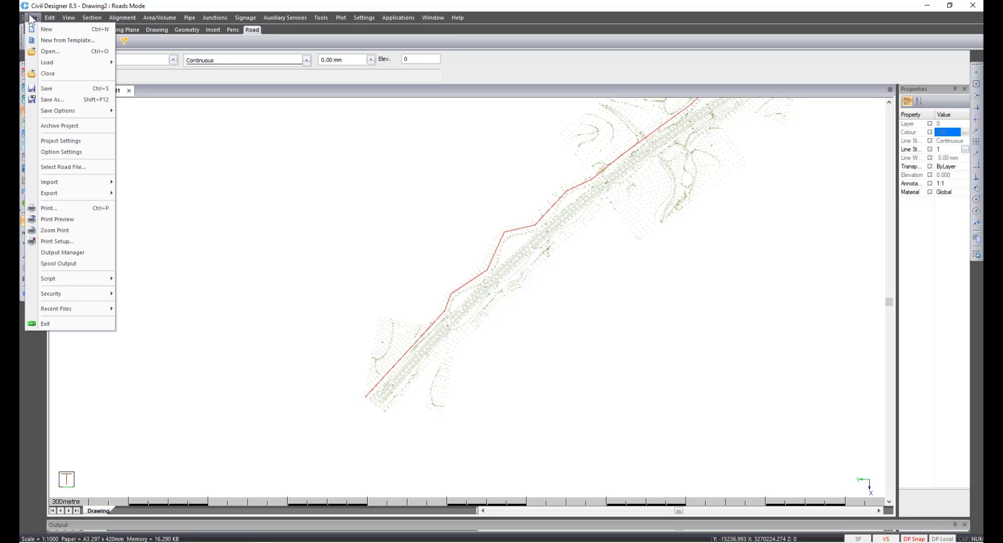
click(66, 168)
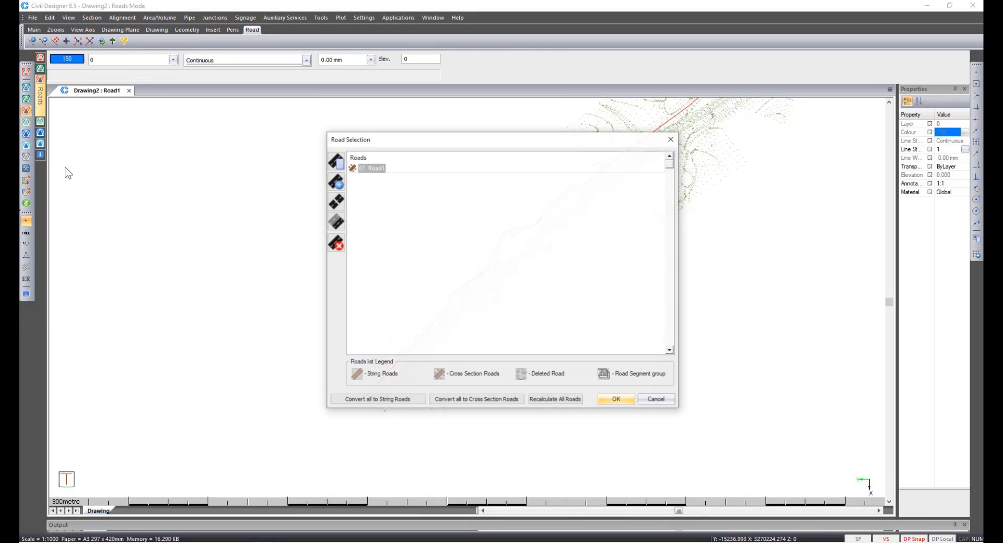
click(339, 164)
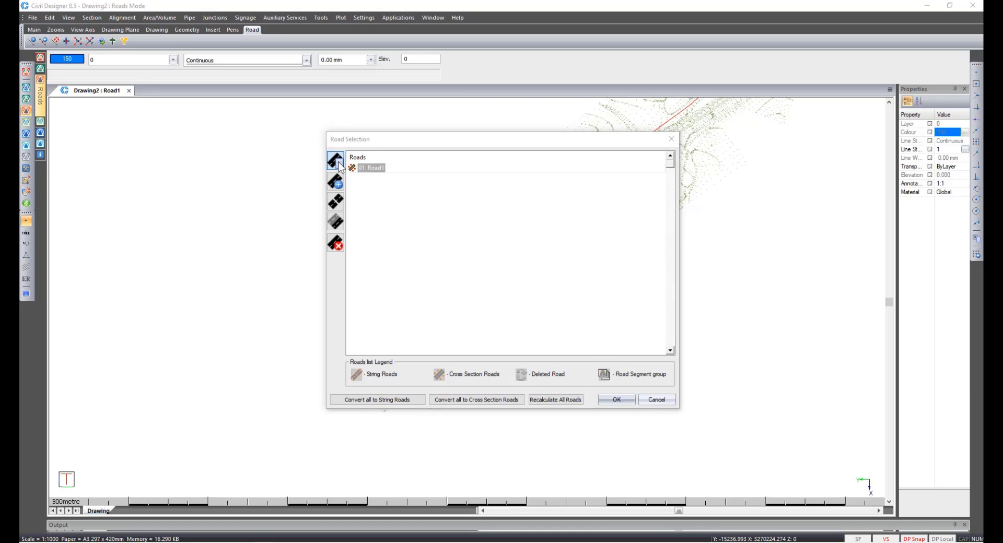
click(573, 361)
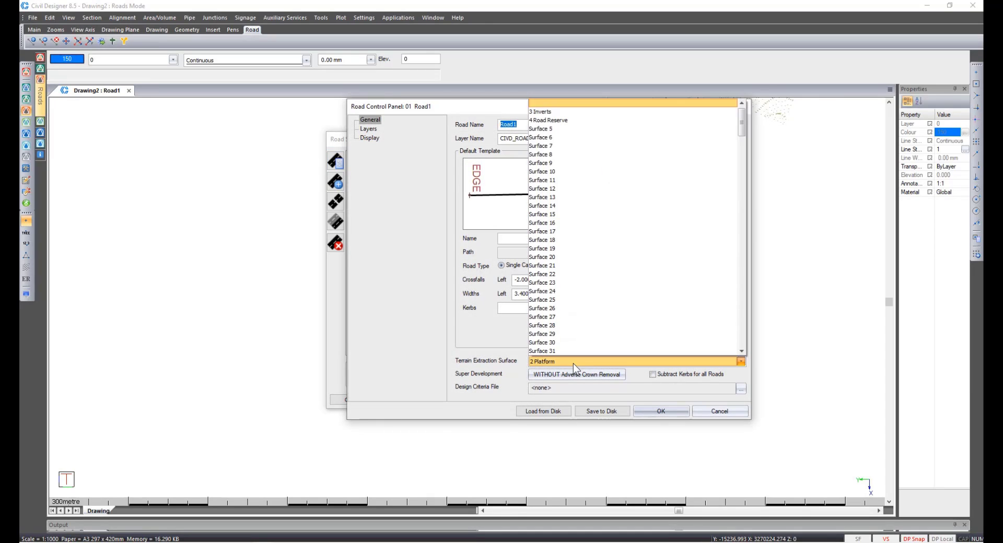
scroll(556, 131, up, 2)
click(551, 103)
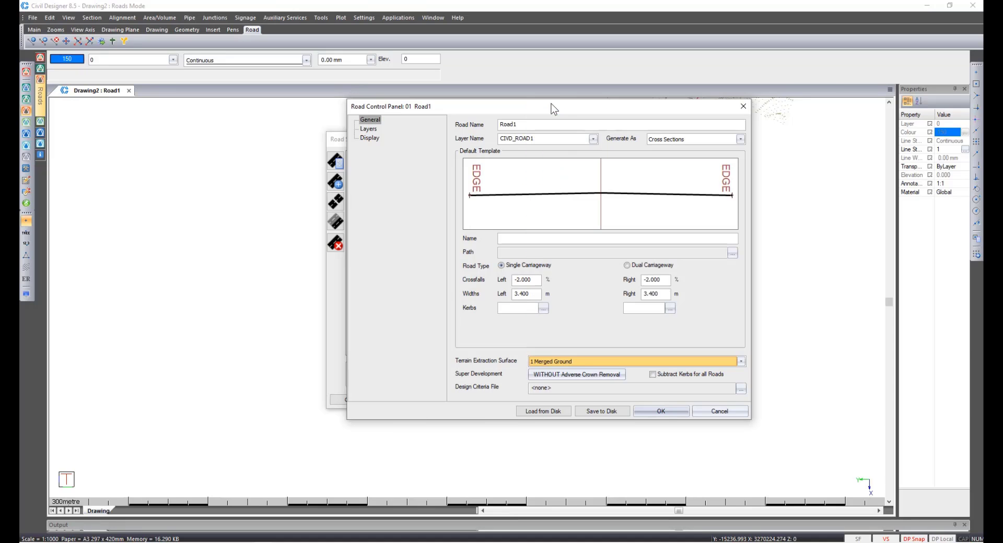
click(662, 414)
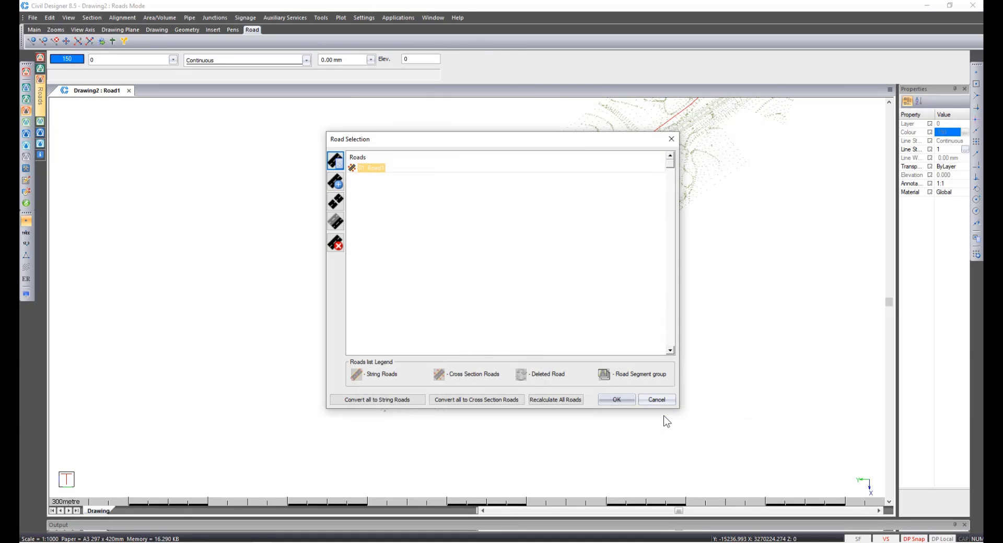
click(617, 402)
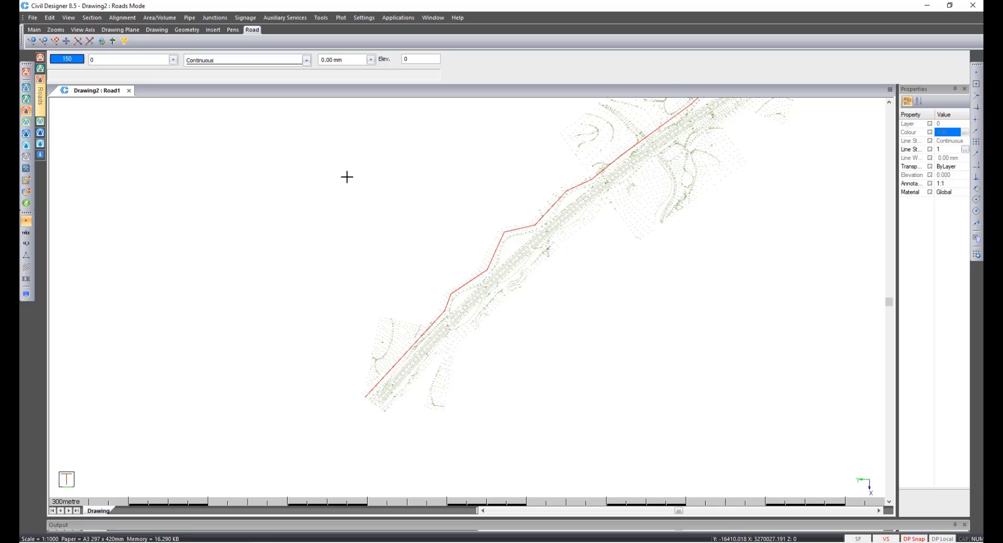
Add Fence linear road furniture with a 20 m post distance along the road reserve polyline.
click(238, 20)
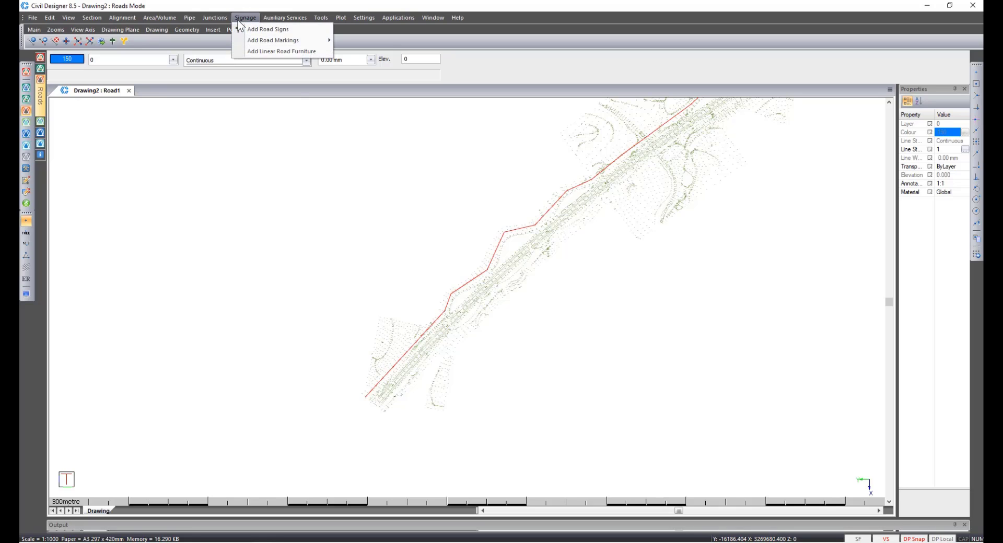
click(252, 52)
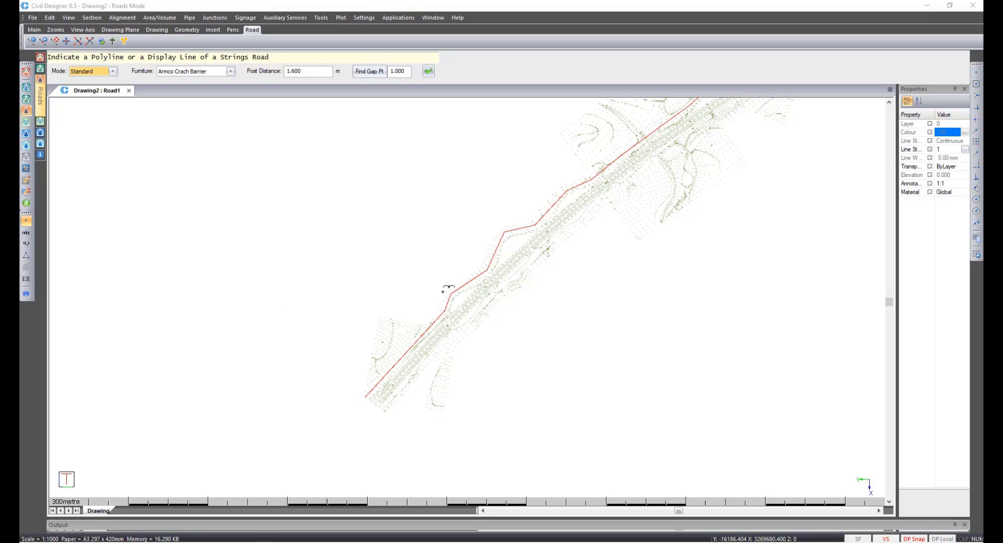
click(231, 72)
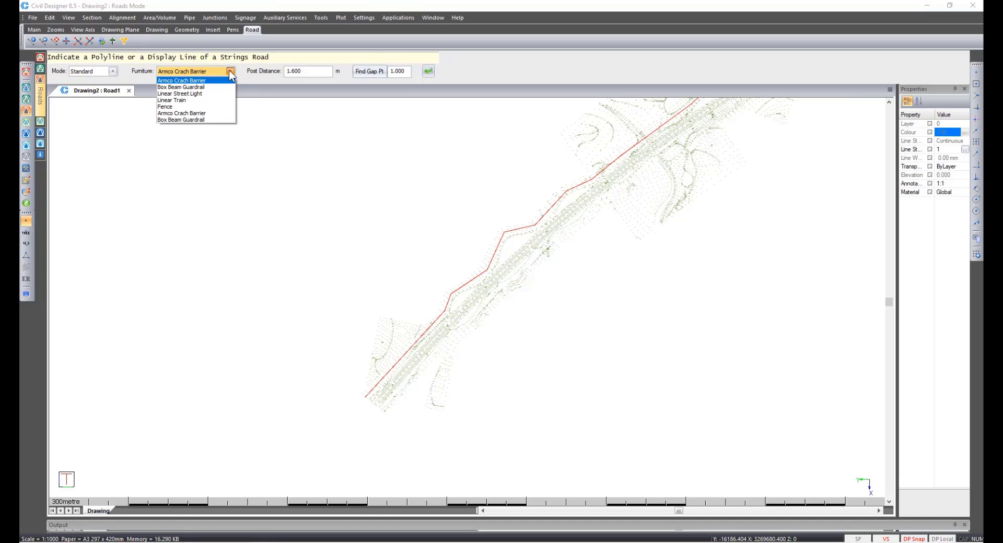
click(220, 108)
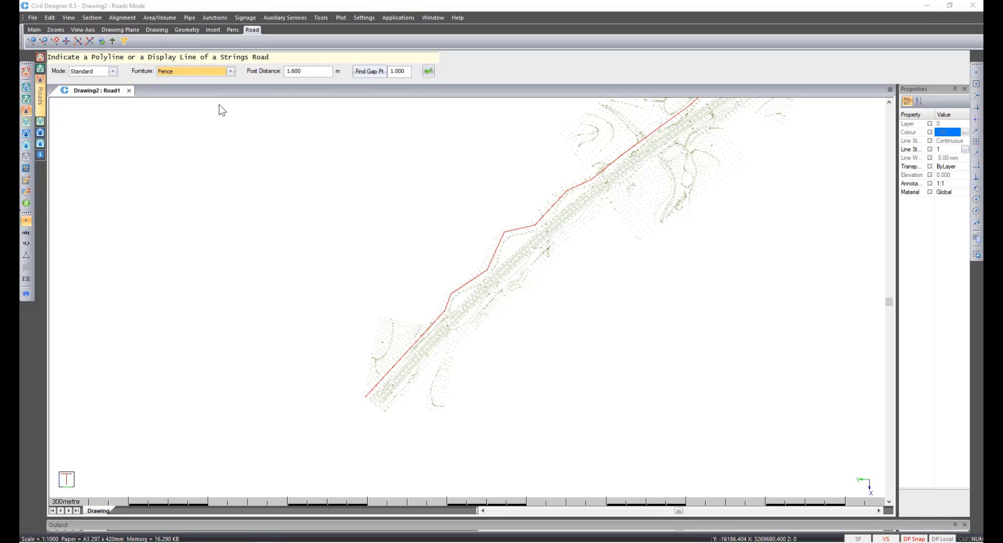
double_click(309, 72)
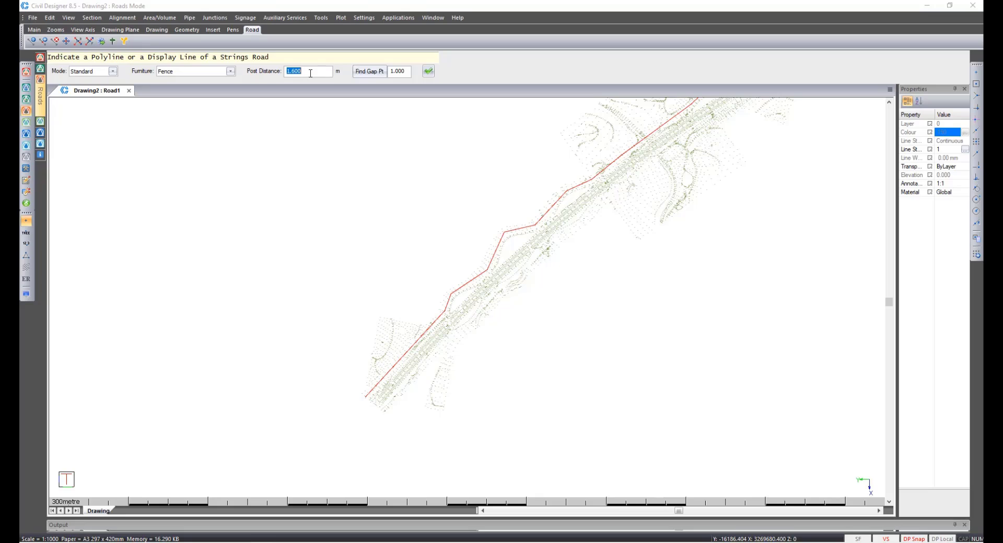
text(20)
click(428, 76)
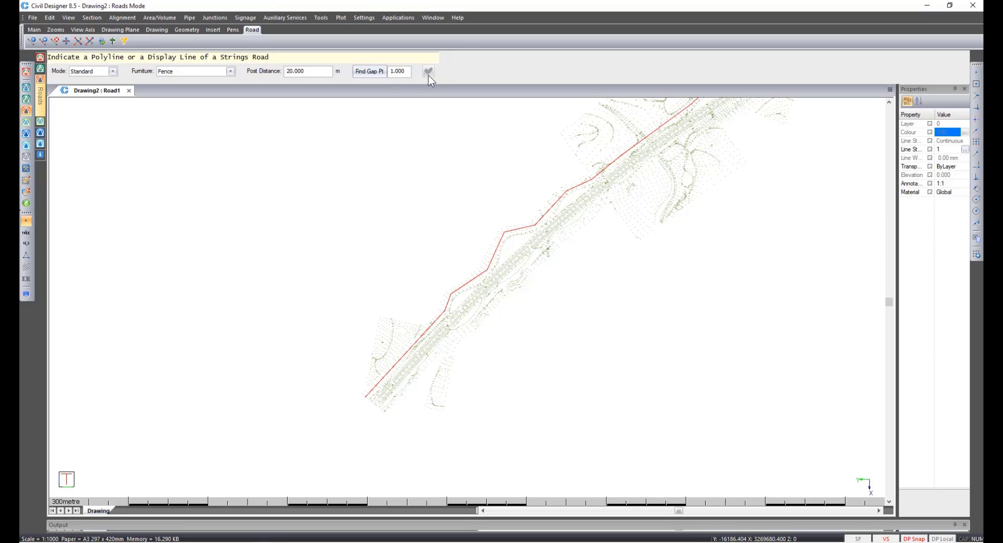
scroll(372, 387, up, 3)
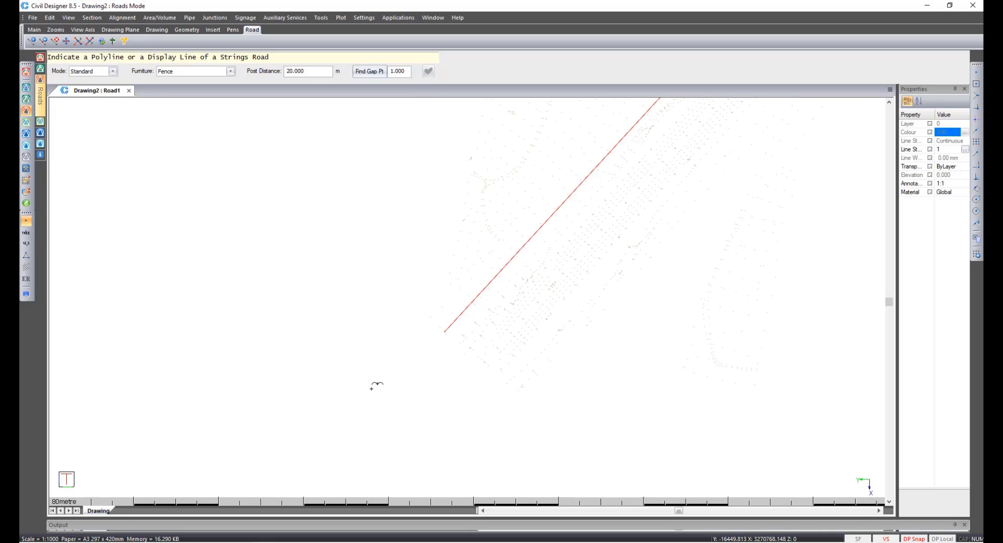
click(446, 330)
right_click(446, 330)
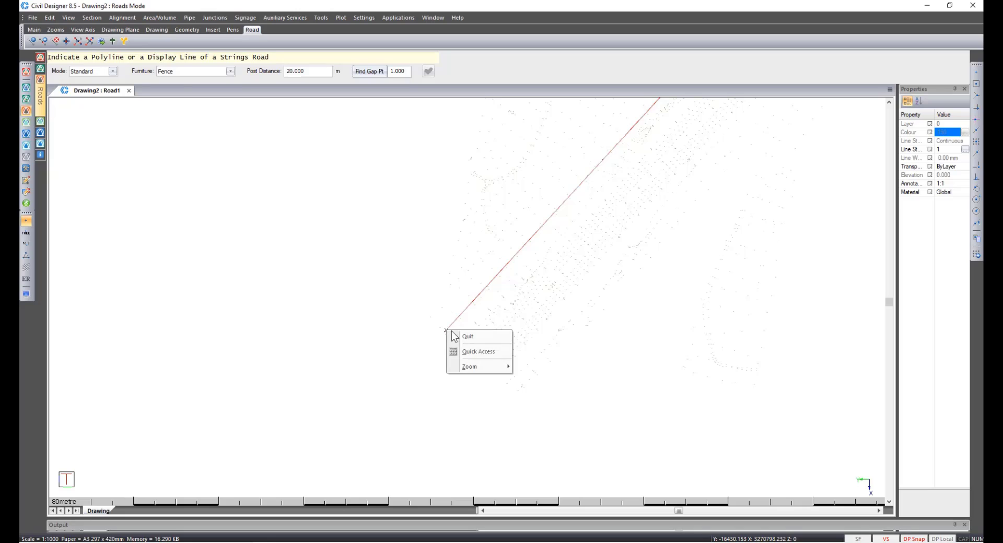
click(456, 334)
Delete the road reserve polyline.
click(455, 330)
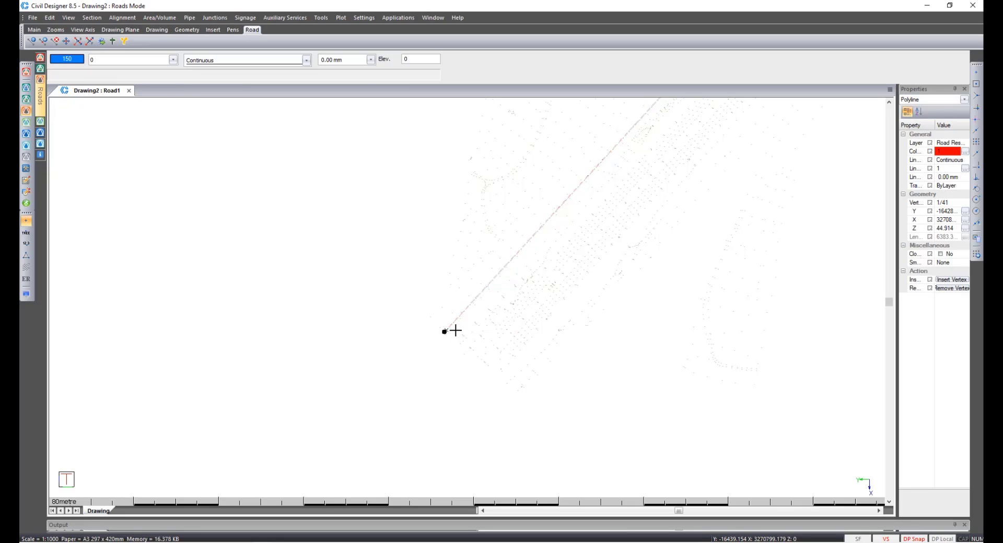
key(Delete)
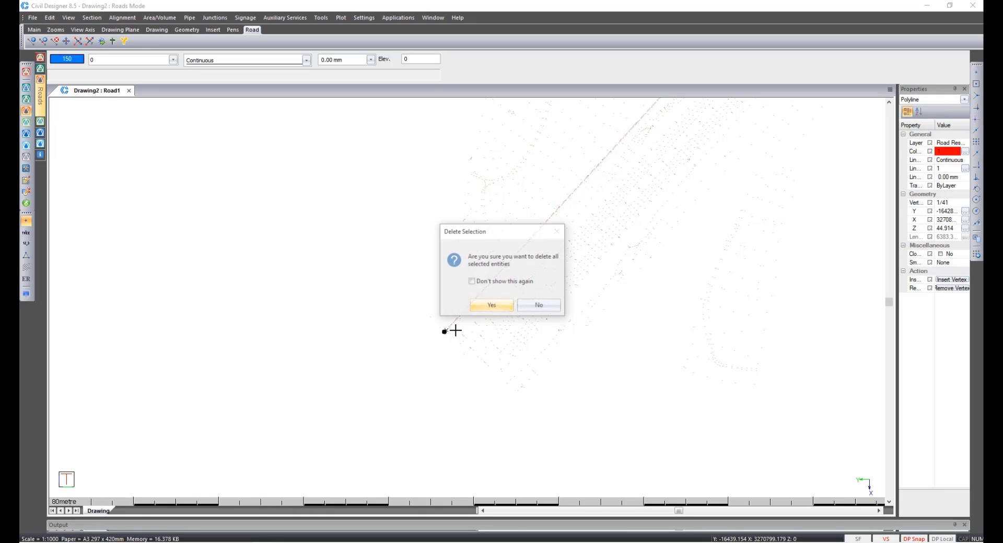
click(485, 310)
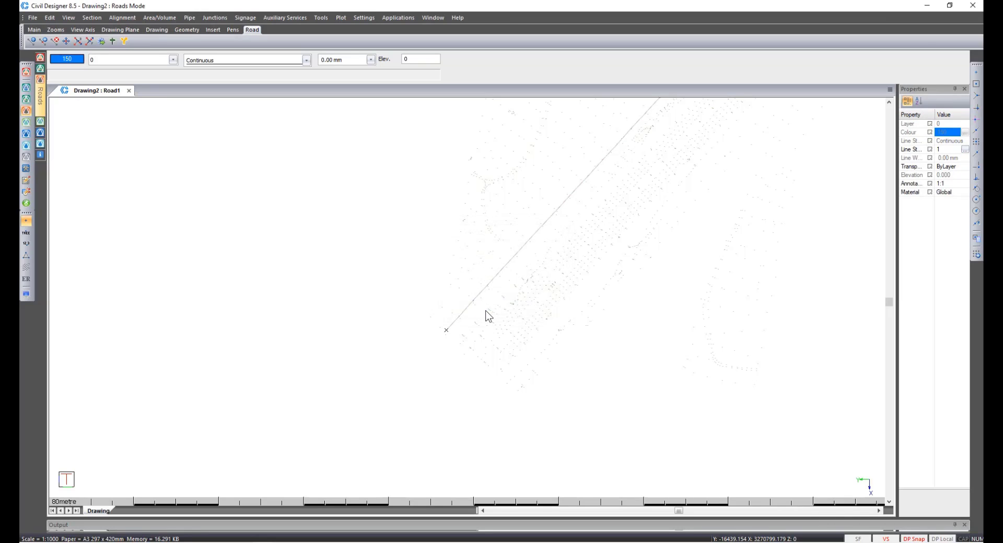
Turn on shading for the 1 Merged Ground surface in the terrain display settings.
click(26, 294)
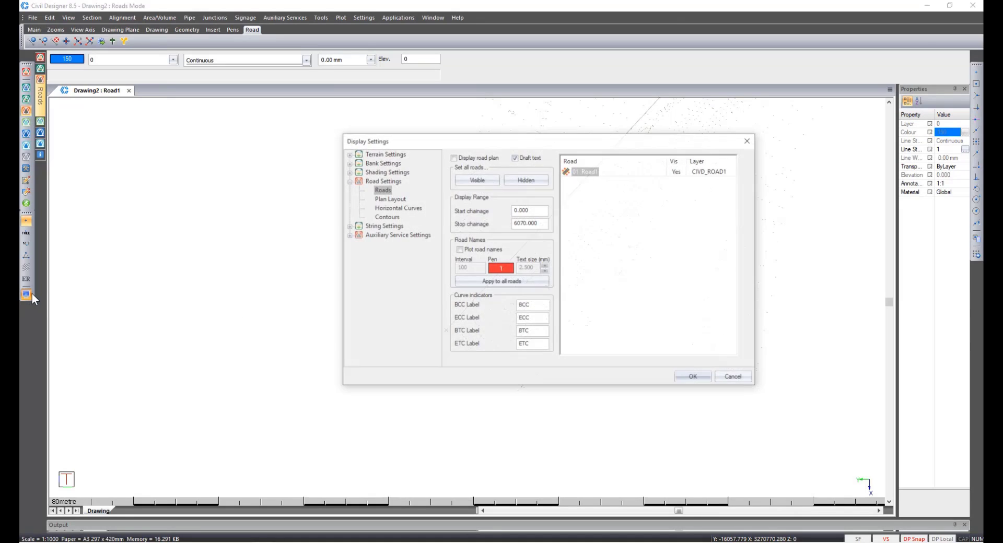
click(347, 154)
click(385, 173)
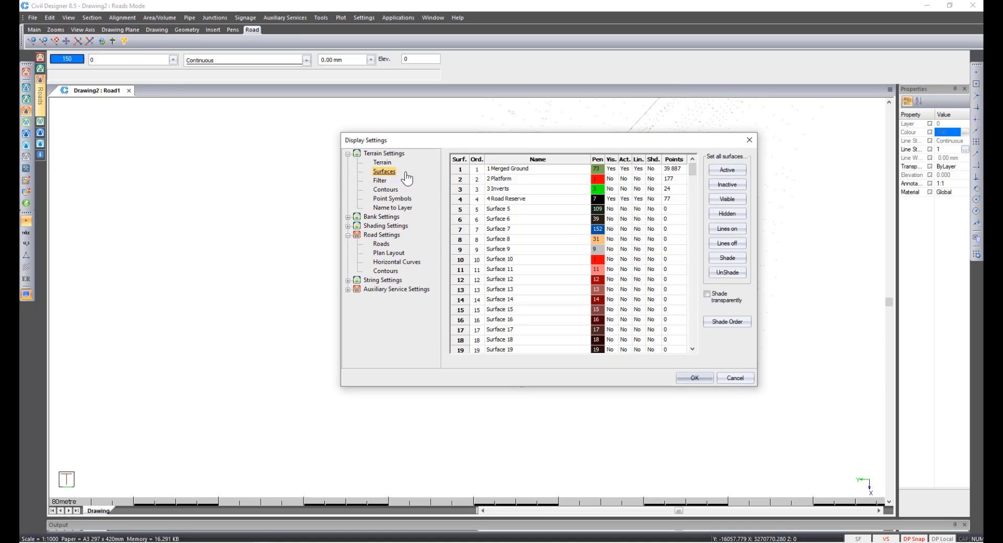
click(652, 171)
click(695, 378)
Inspect the fence posts and wires on the shaded terrain in Render View, then quit Render View.
right_click(525, 236)
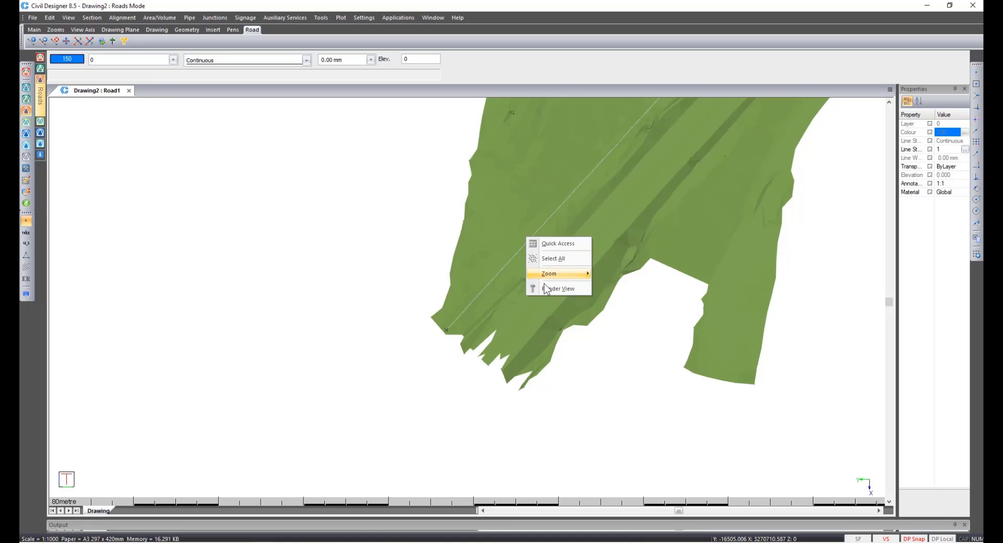
click(546, 288)
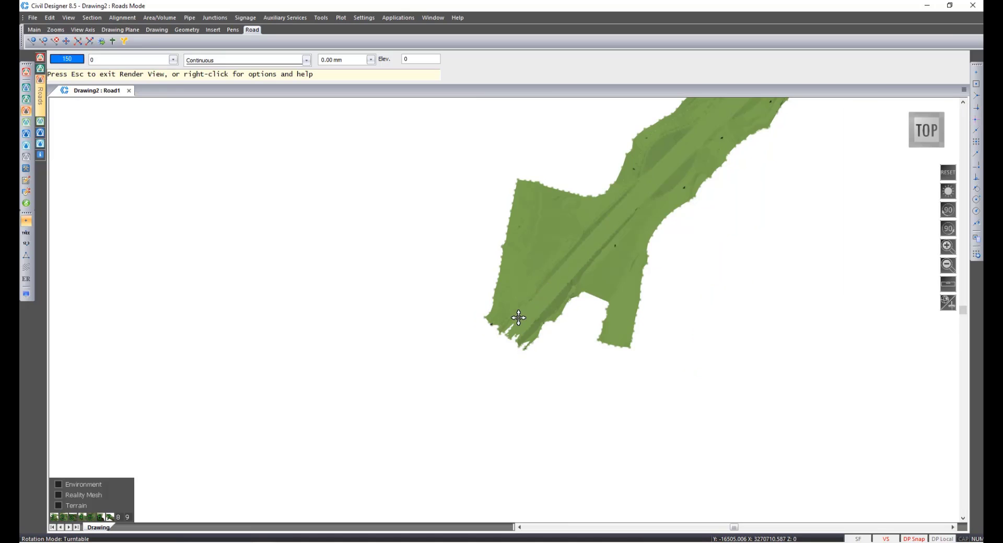
scroll(504, 306, up, 3)
scroll(504, 309, up, 4)
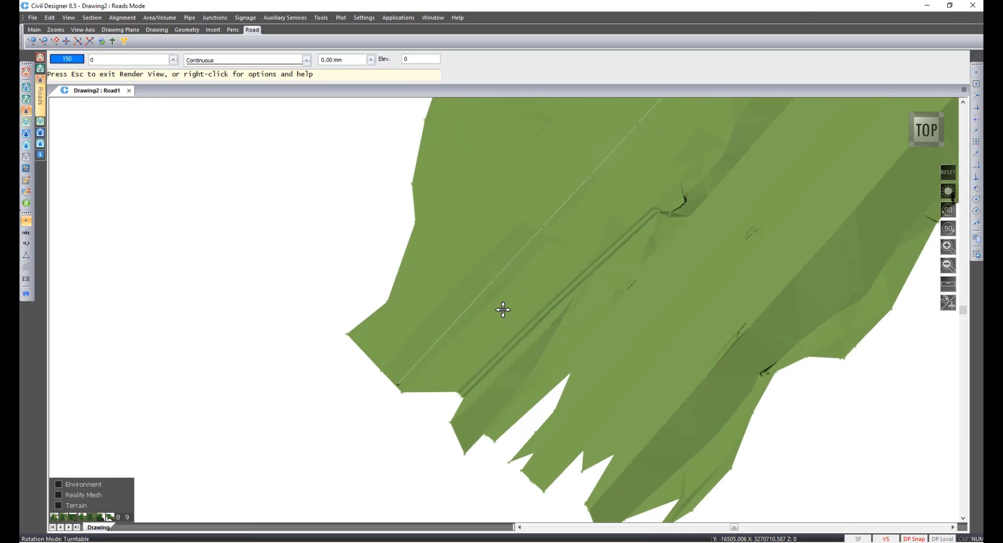
middle_drag(501, 316, 465, 168)
scroll(445, 353, up, 5)
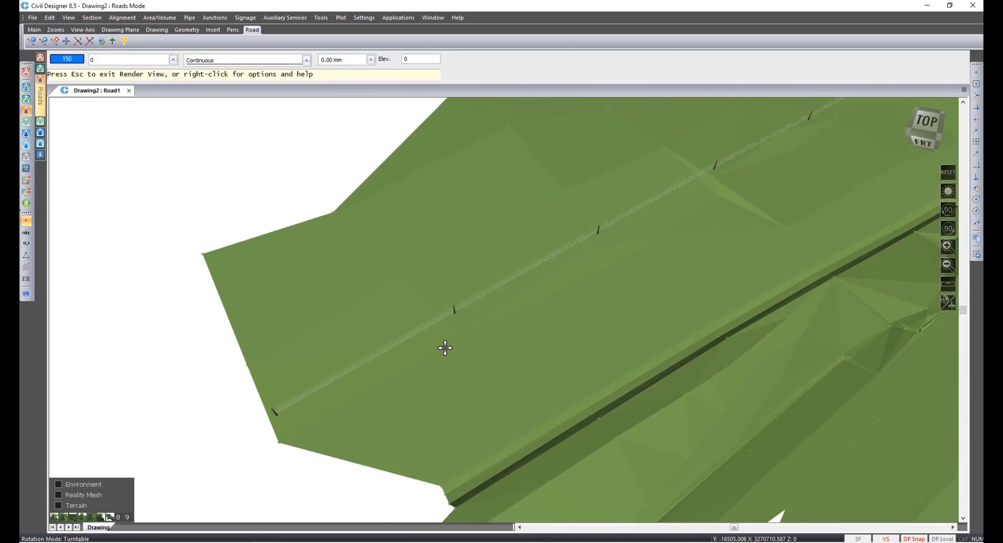
middle_drag(697, 213, 591, 357)
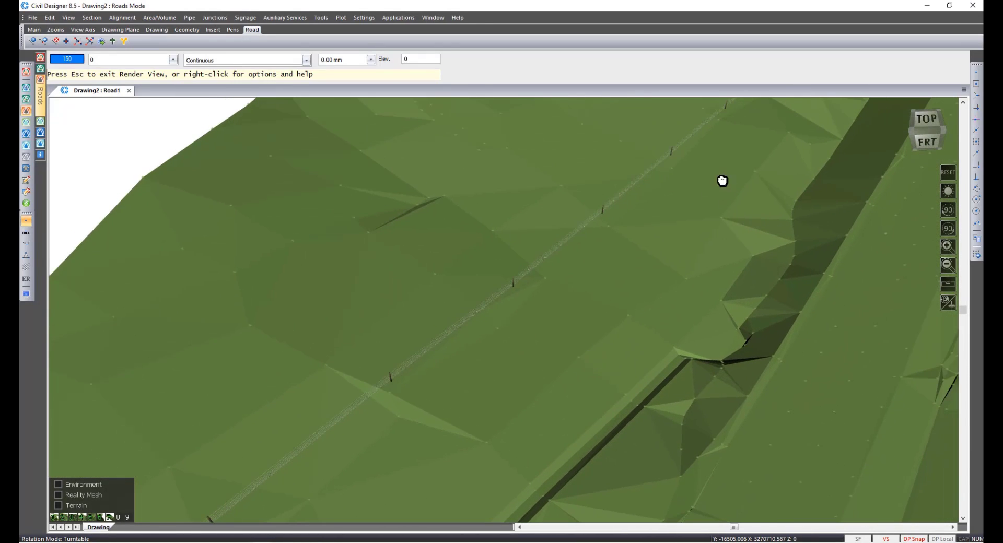
middle_drag(721, 178, 494, 304)
scroll(504, 262, up, 4)
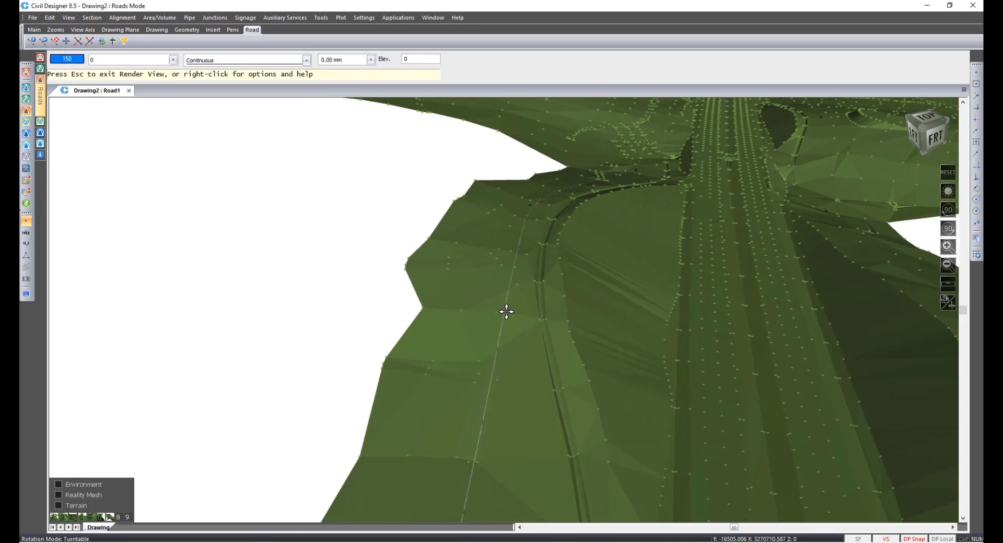
middle_drag(523, 352, 425, 419)
scroll(477, 360, up, 5)
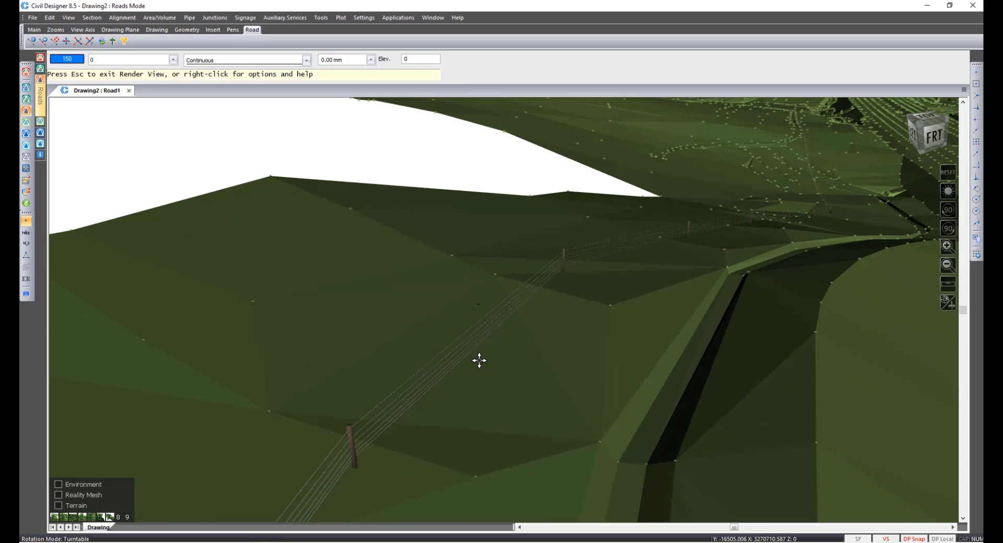
double_click(780, 212)
middle_drag(465, 240, 441, 409)
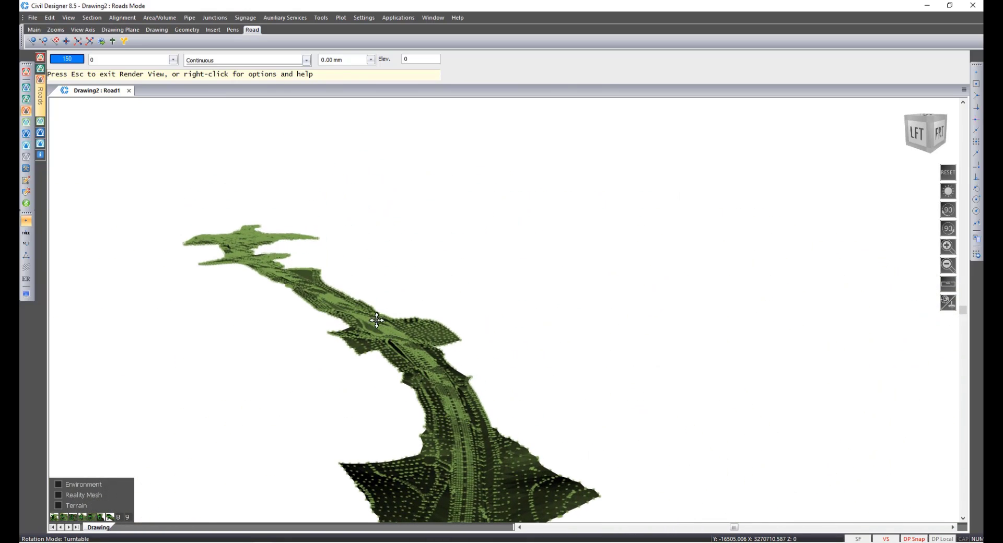
middle_drag(380, 335, 415, 401)
middle_drag(287, 307, 296, 366)
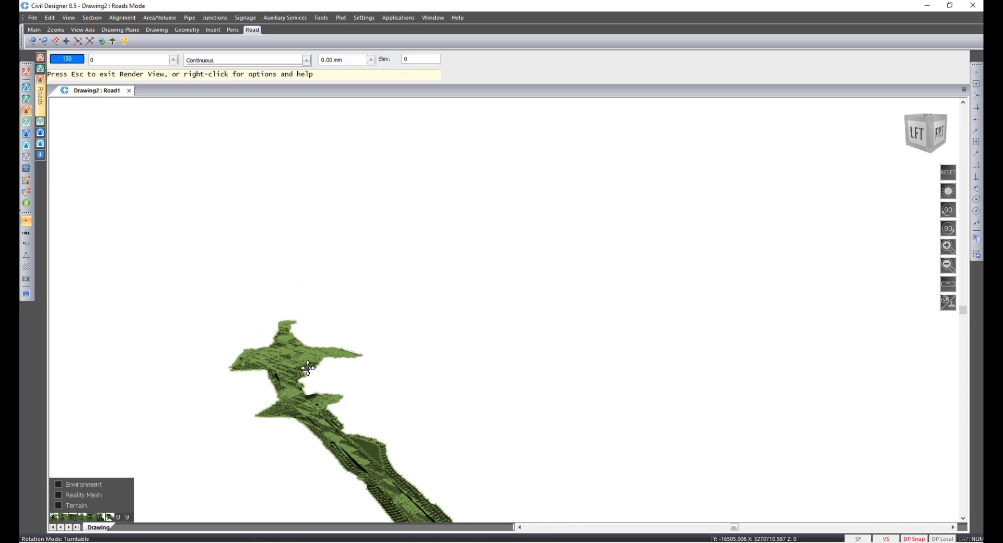
key(Escape)
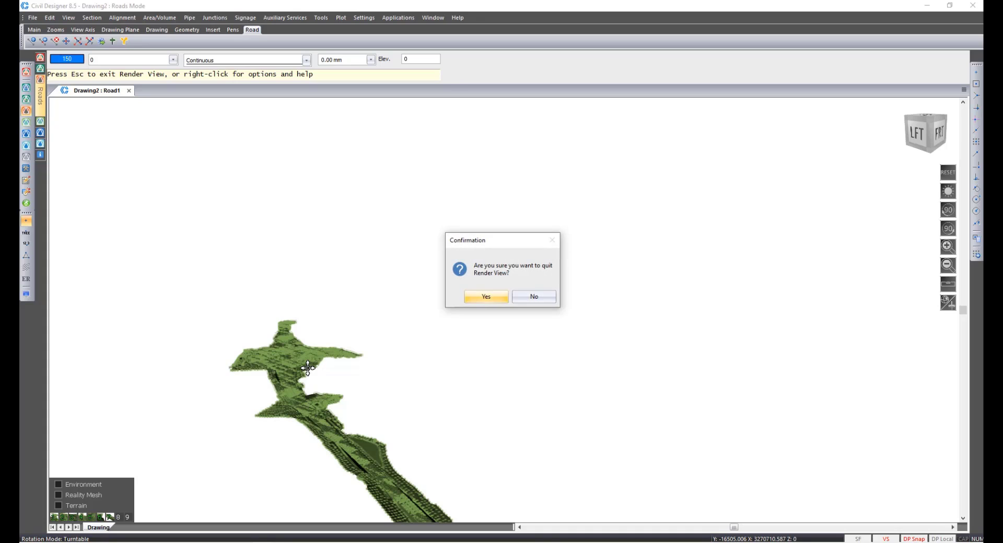
key(Return)
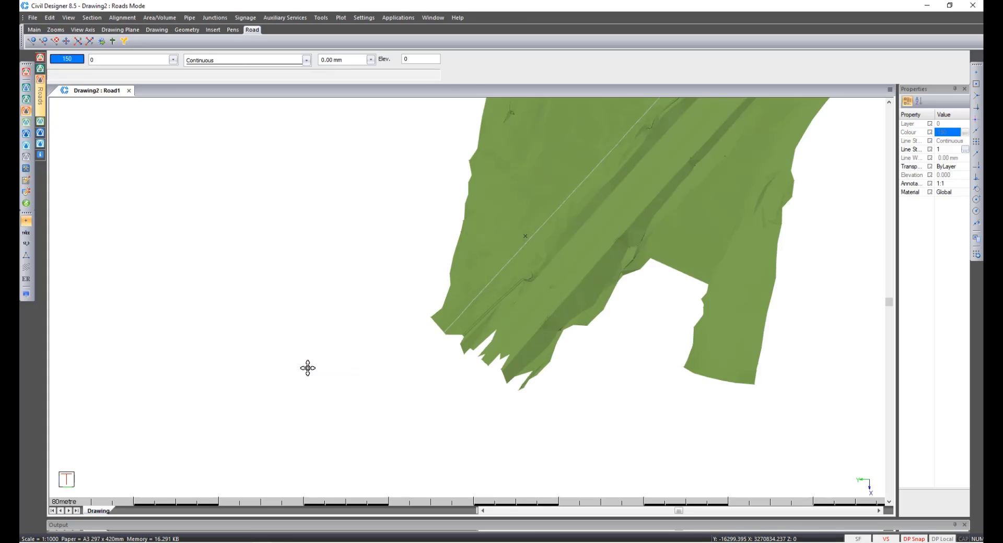
Switch off shading and lines for the 1 Merged Ground surface in the terrain display settings.
click(26, 294)
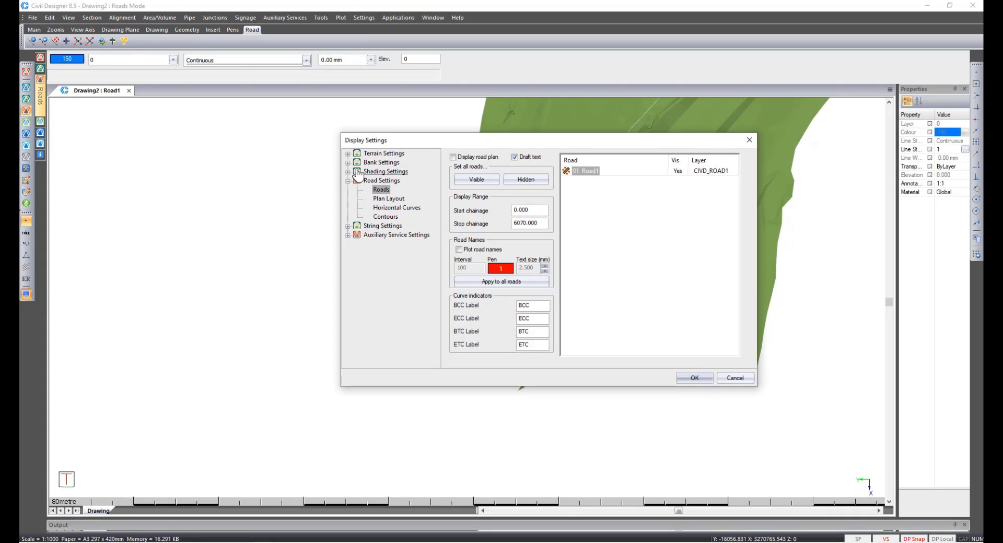
click(348, 153)
click(385, 171)
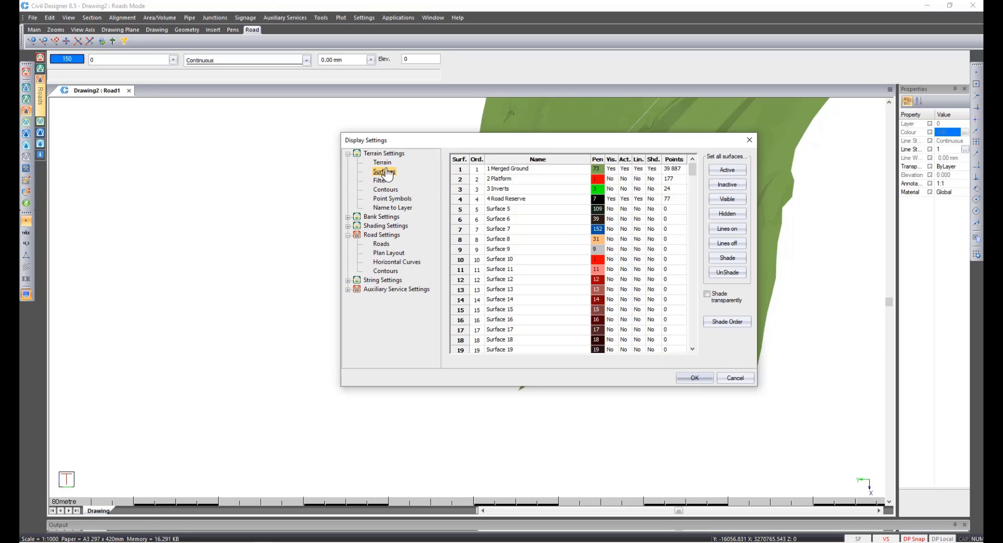
click(651, 169)
click(639, 170)
click(696, 378)
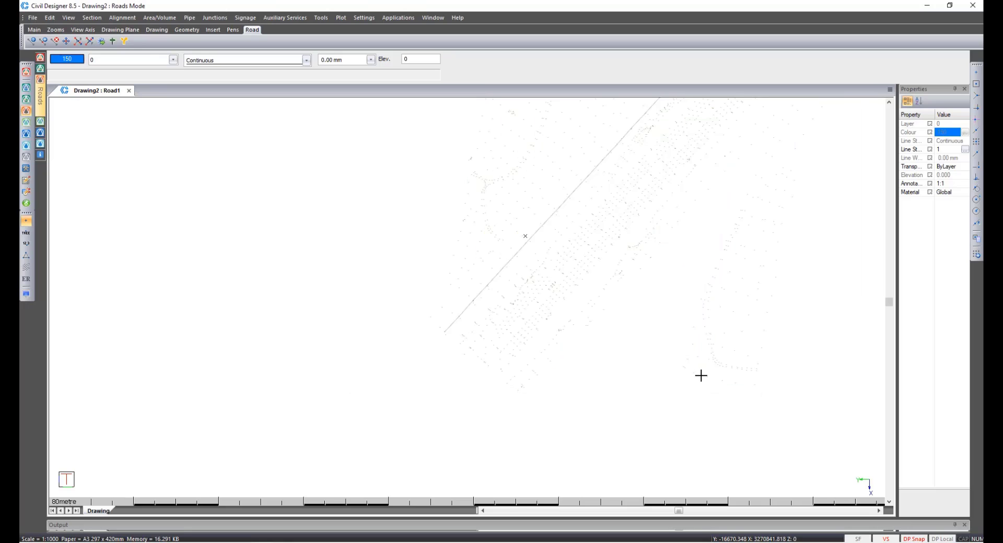
Turn on the line model display and briefly toggle point names to check the surveyed point codes.
click(26, 256)
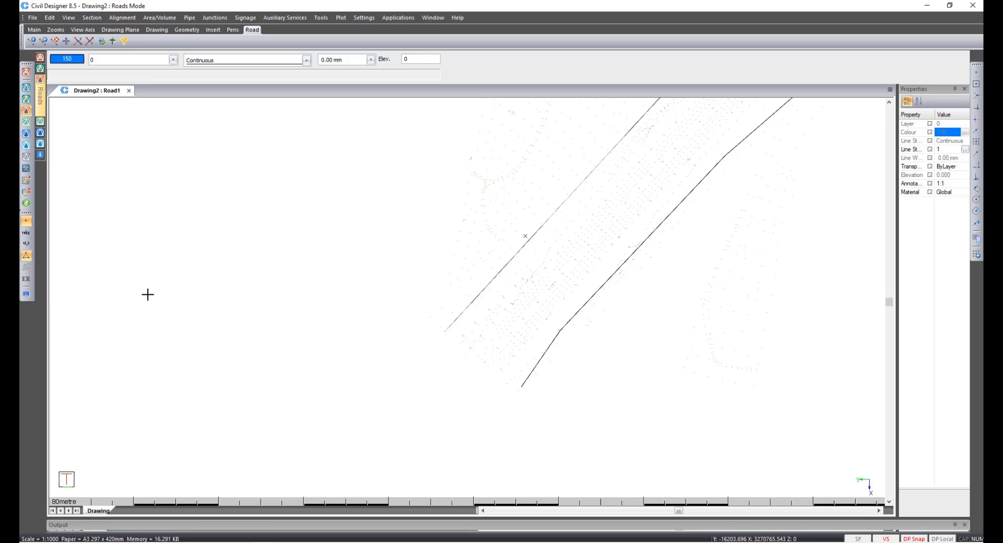
click(26, 234)
scroll(525, 379, down, 1)
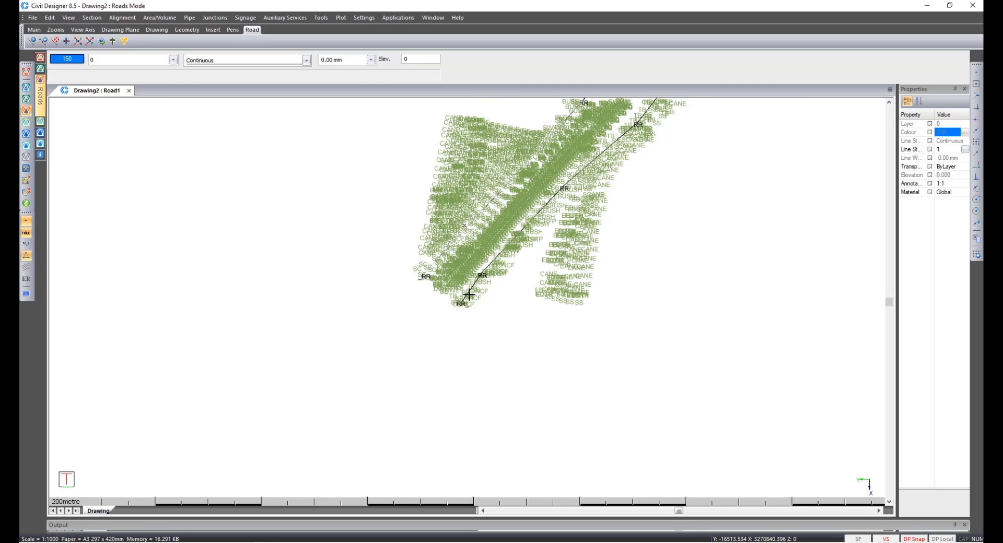
scroll(476, 273, up, 1)
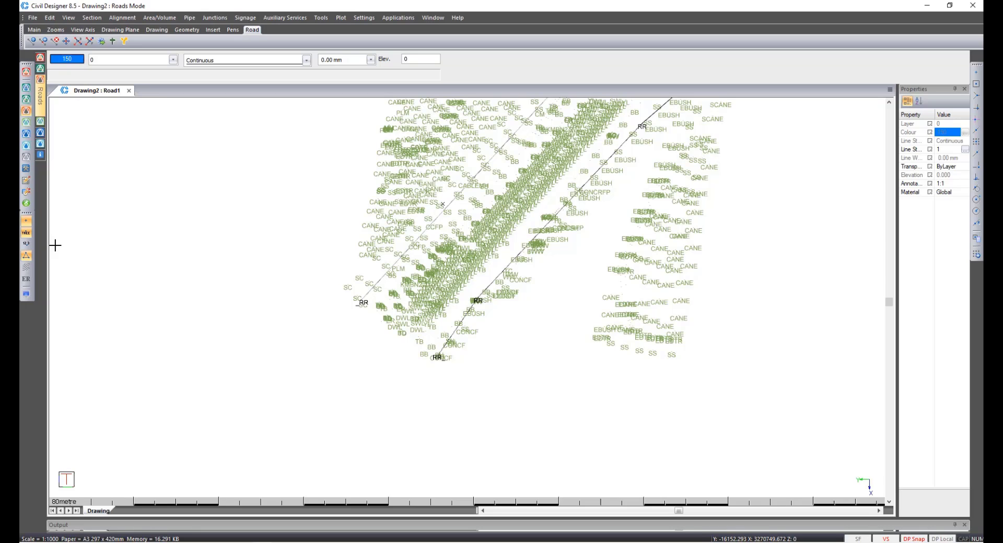
click(28, 233)
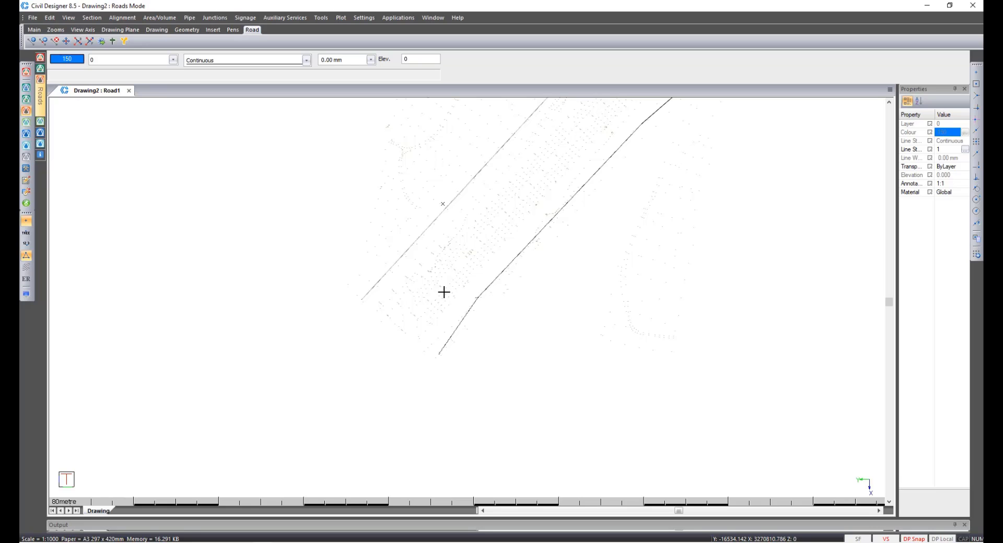
Switch to Terrain mode and create a string named RR_R from the right road reserve point string.
click(26, 99)
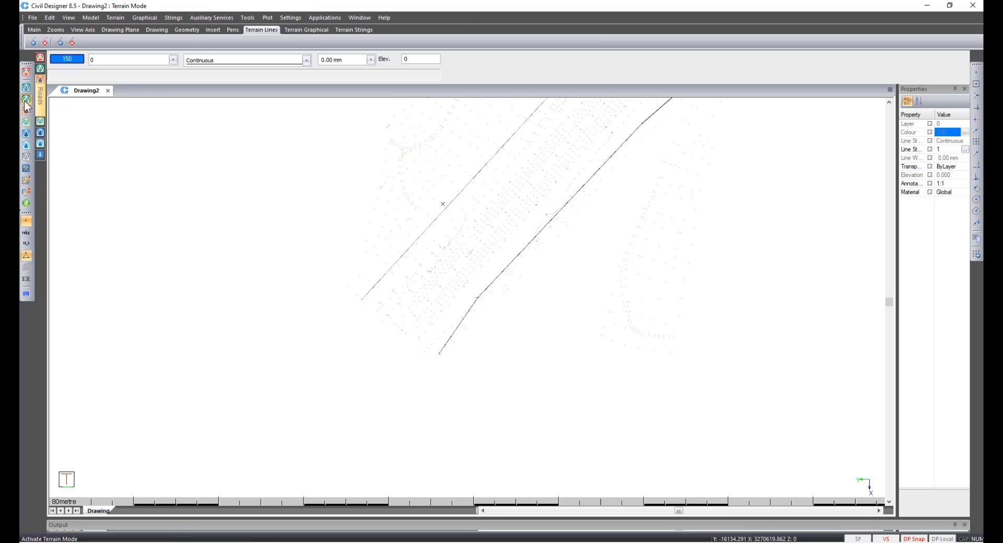
click(168, 19)
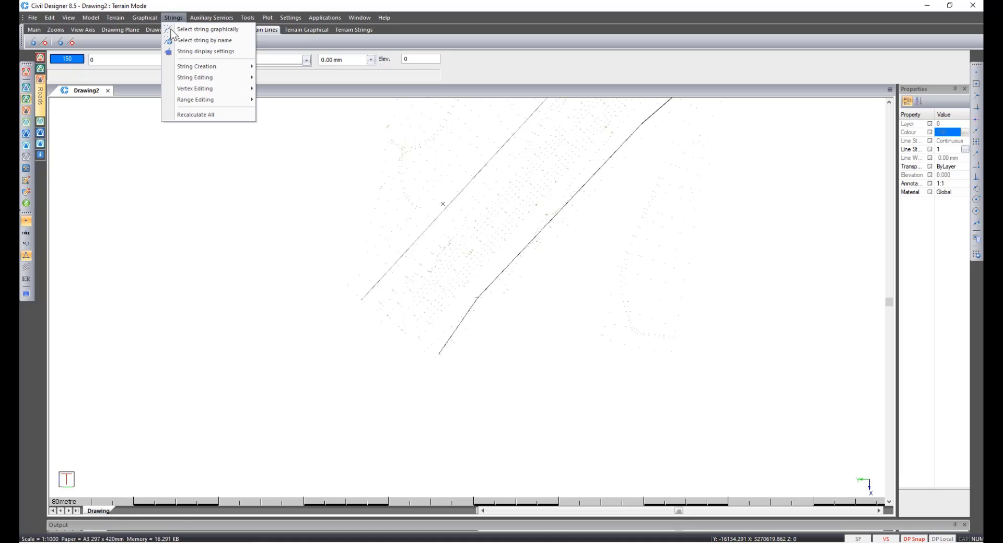
mouse_move(186, 70)
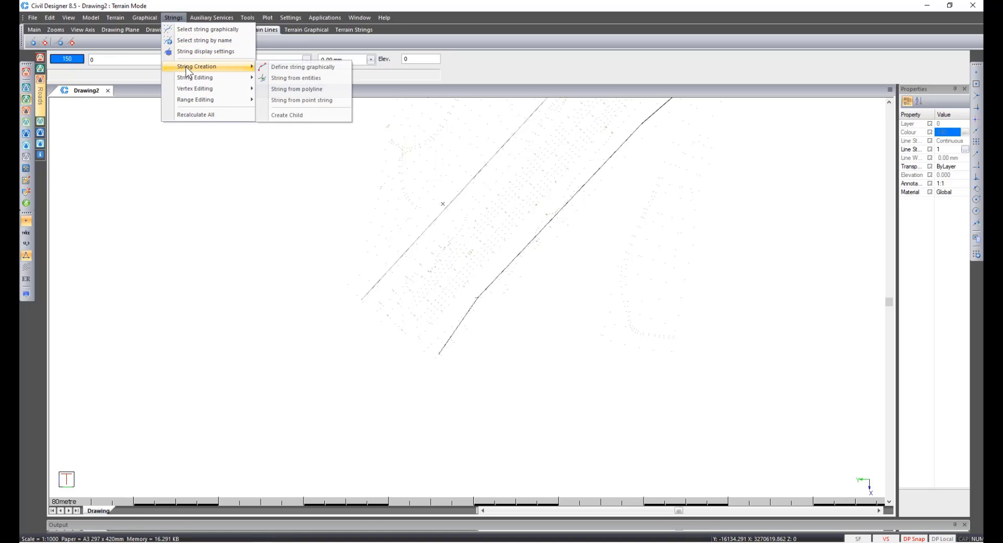
click(344, 101)
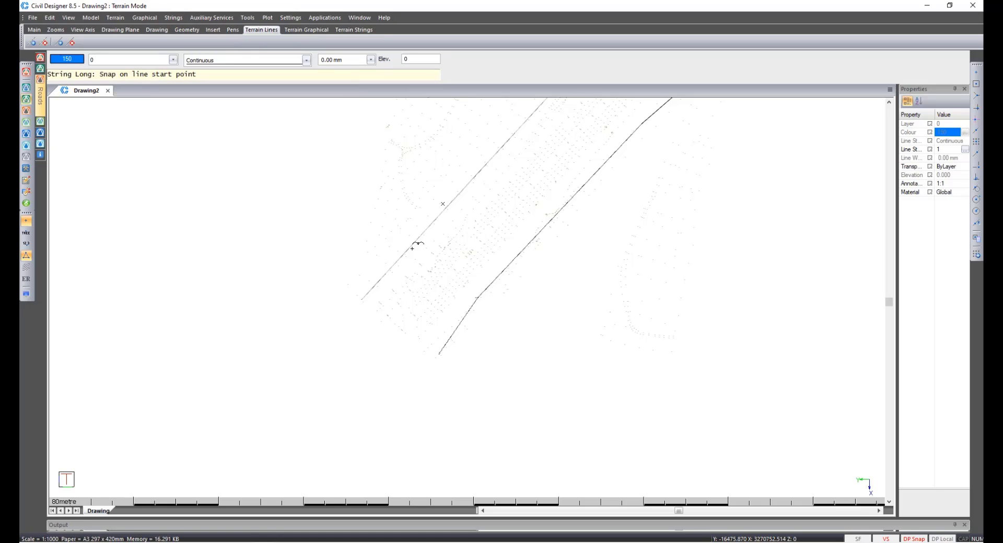
click(439, 355)
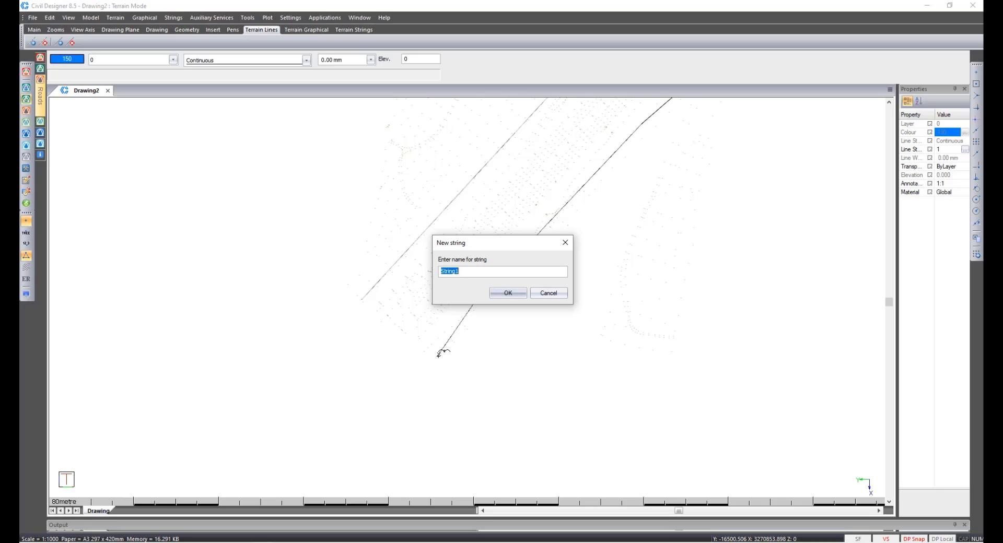
text(RR_R)
click(509, 293)
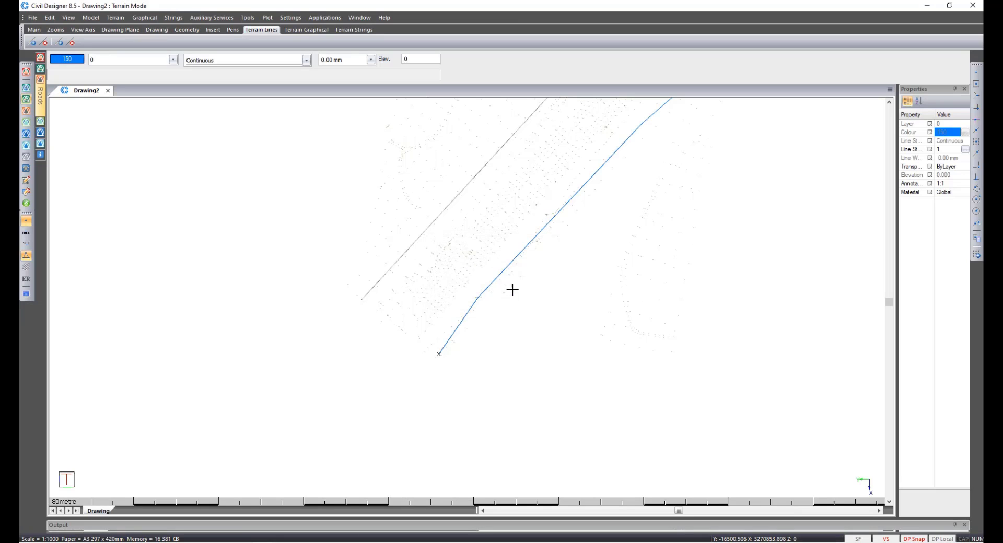
Select the RR_R string and view its string longsection.
click(464, 320)
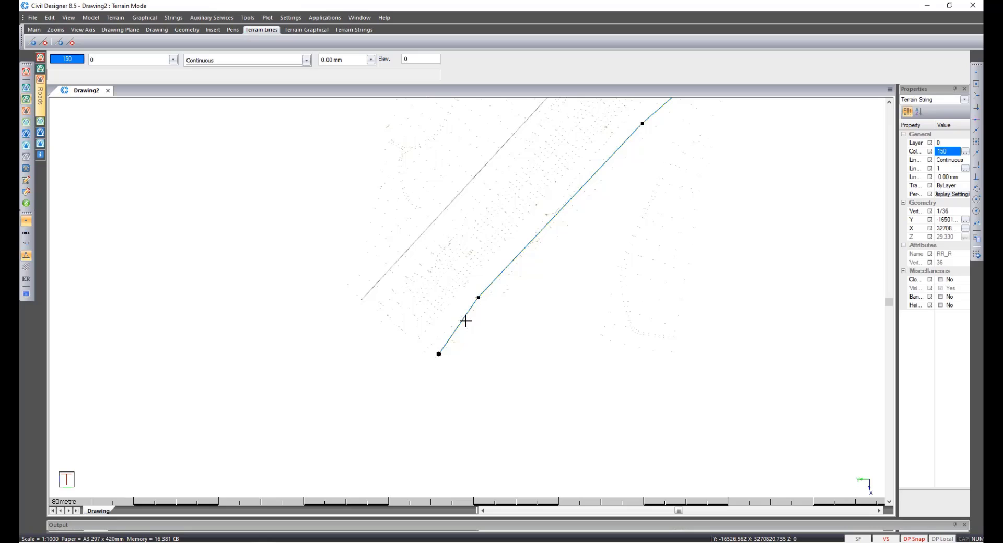
right_click(466, 321)
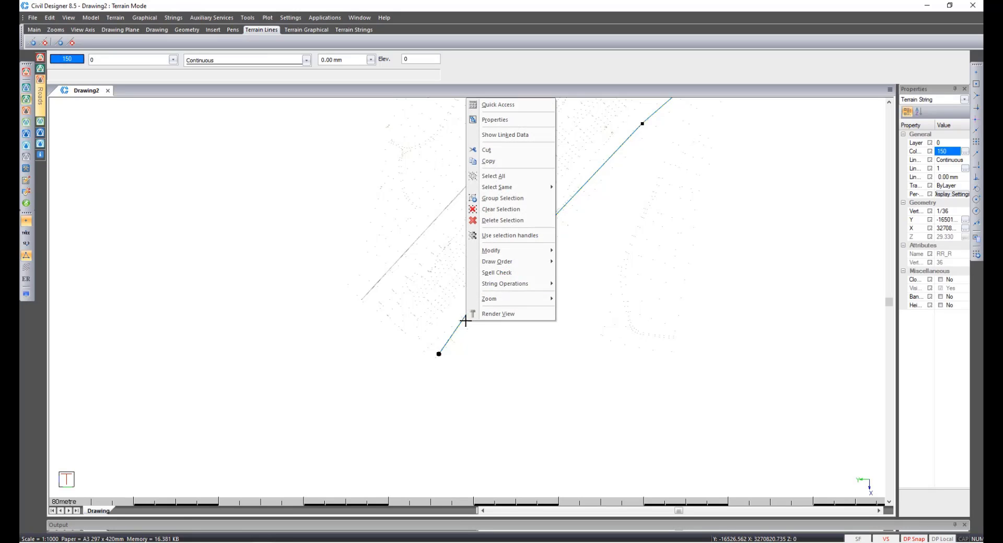
mouse_move(501, 284)
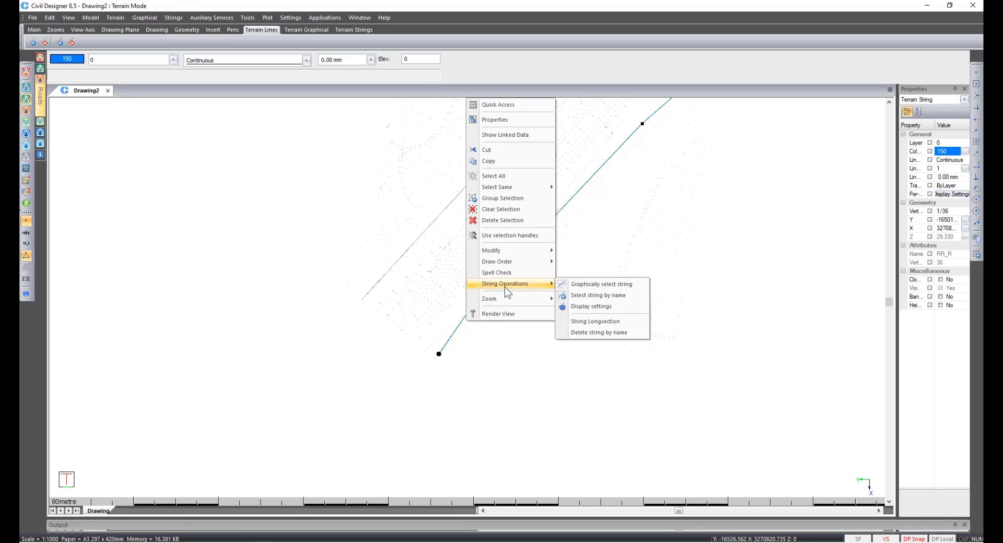
click(595, 321)
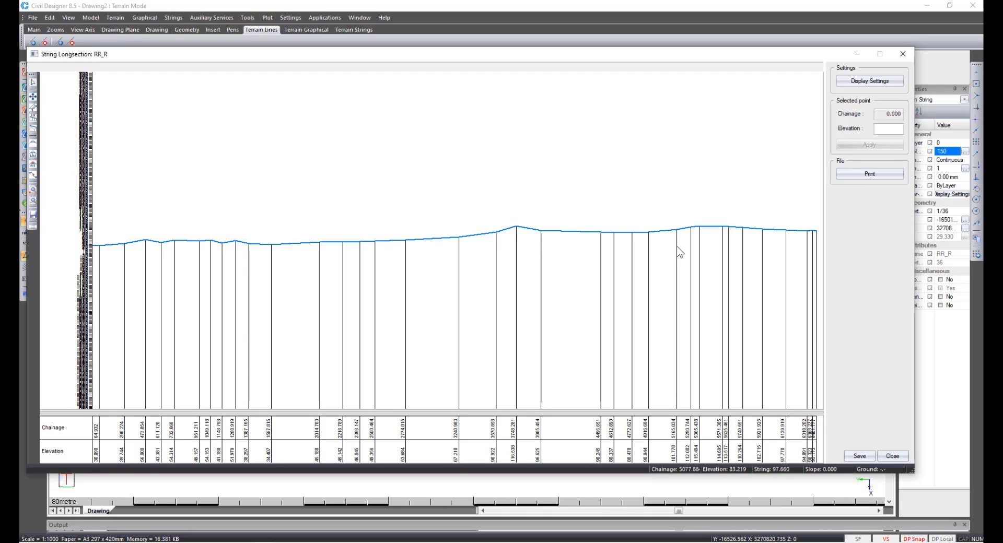
click(891, 456)
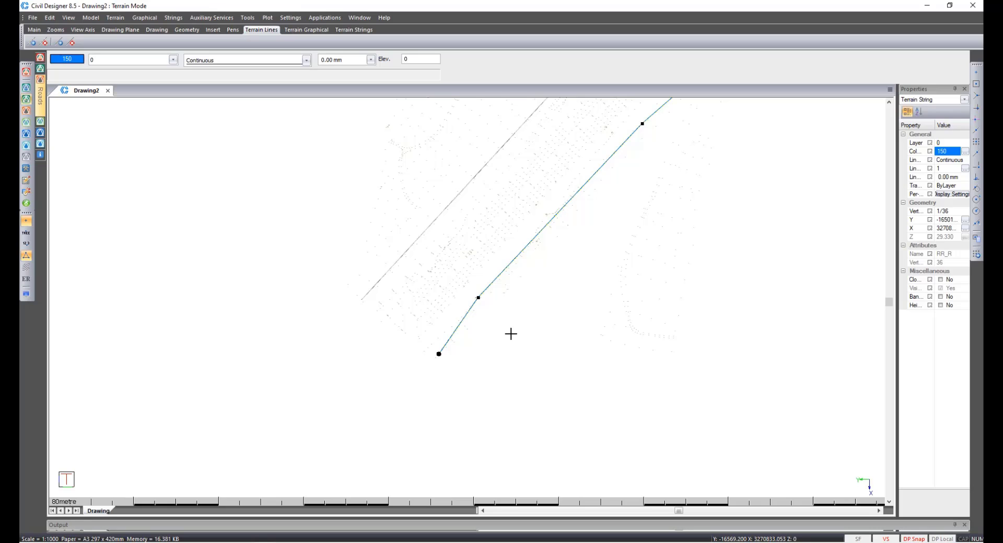
List the RR_R string to screen and to the file RR_R.txt, overwriting the existing file rather than appending.
click(174, 18)
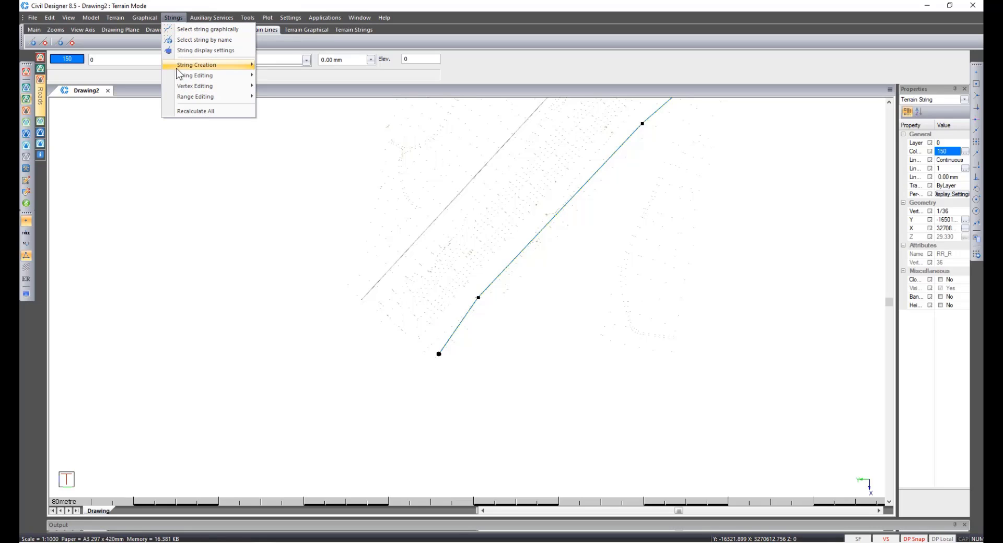
mouse_move(253, 77)
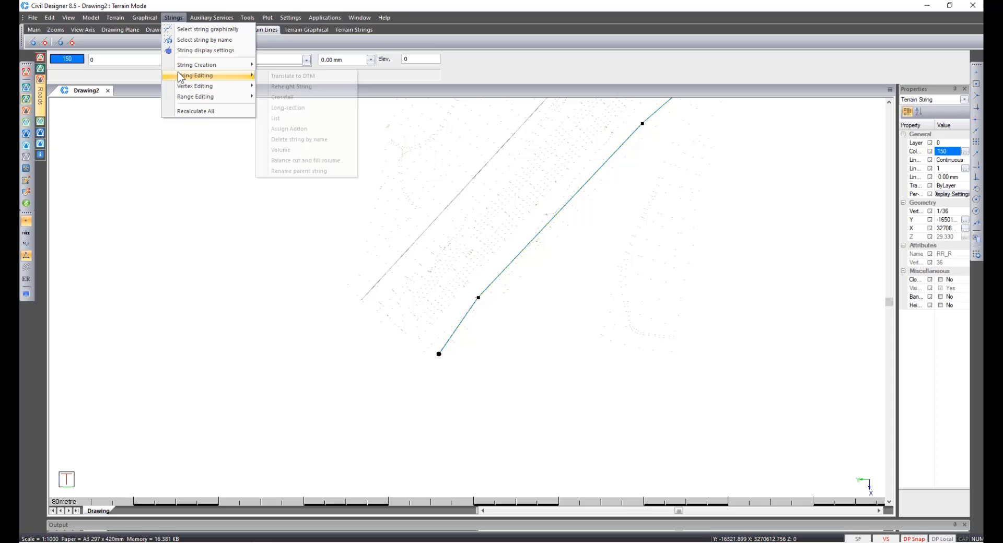
click(277, 119)
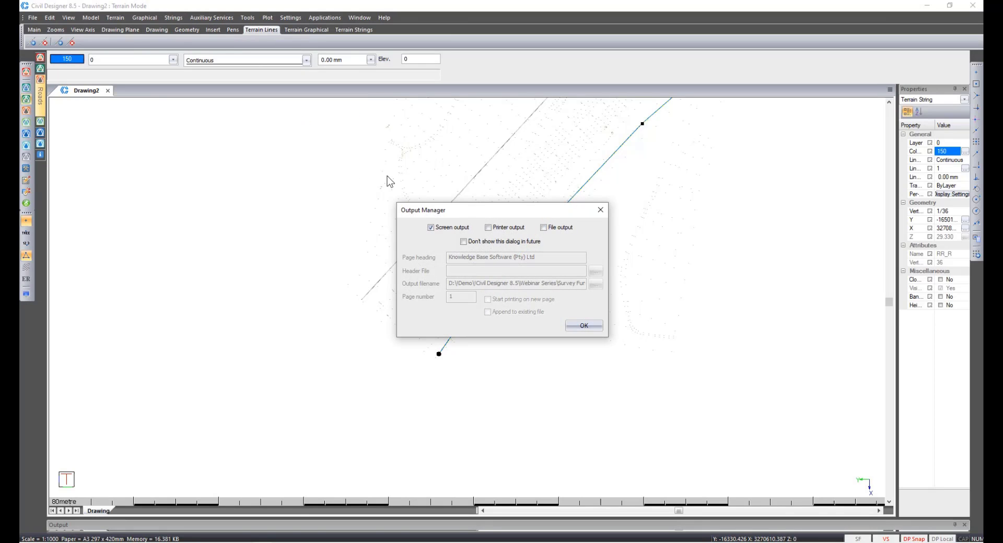
click(559, 229)
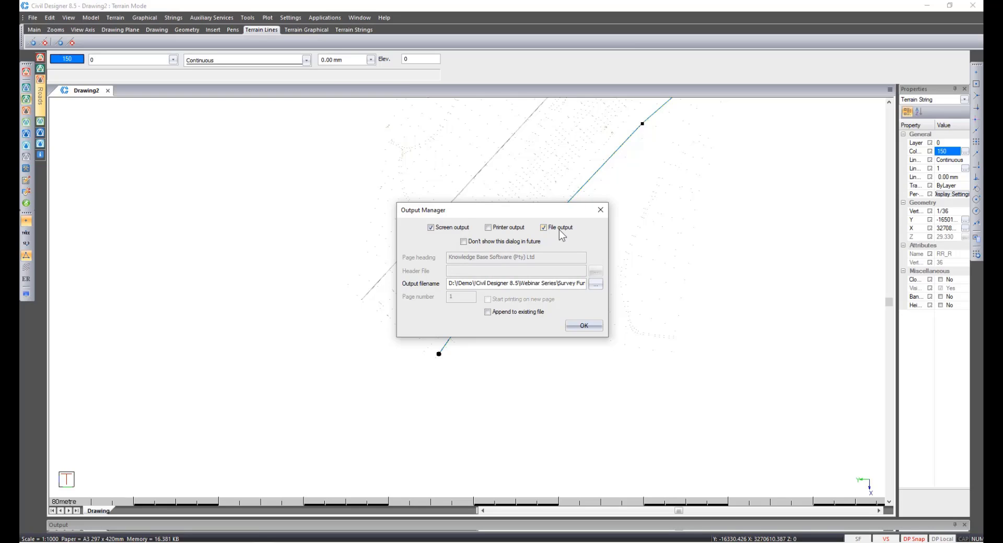
click(596, 284)
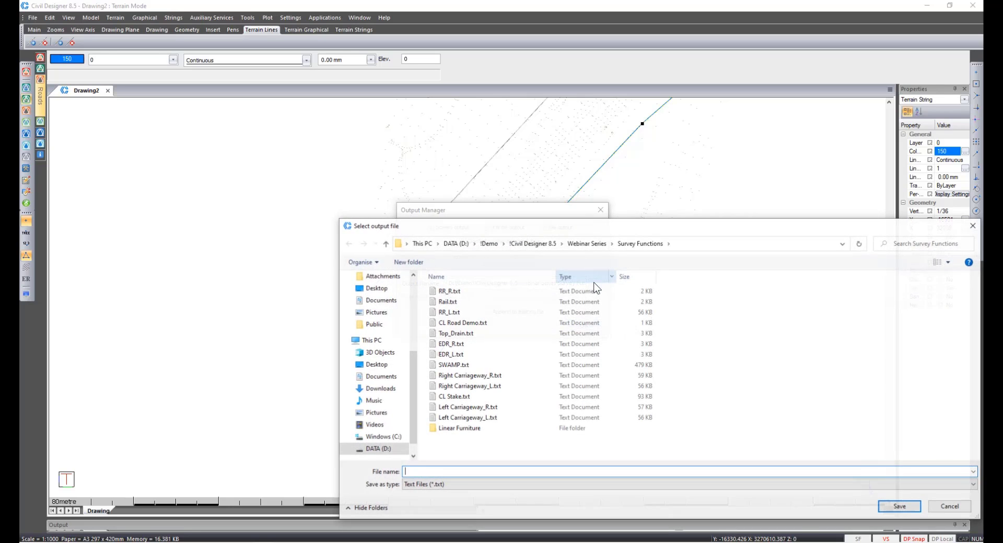
click(481, 292)
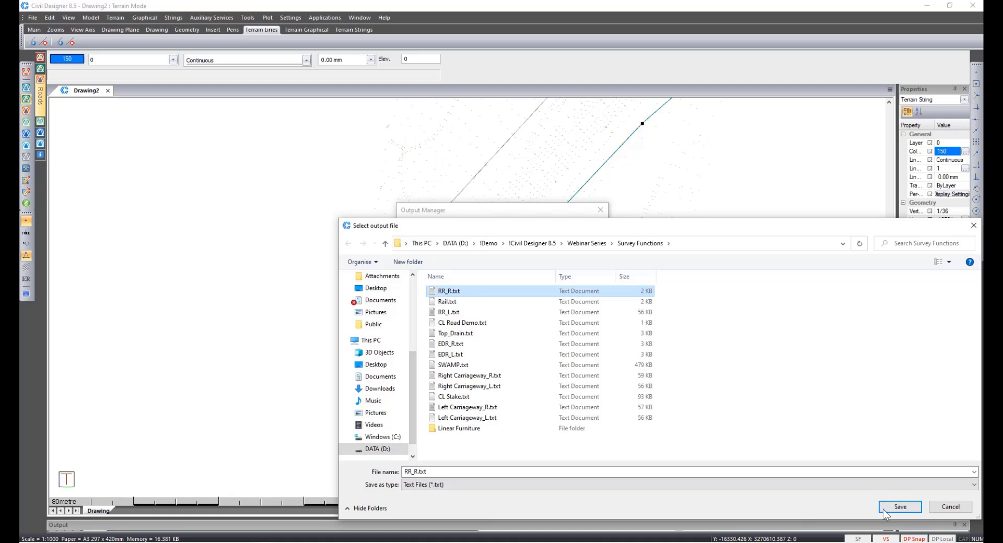
click(899, 507)
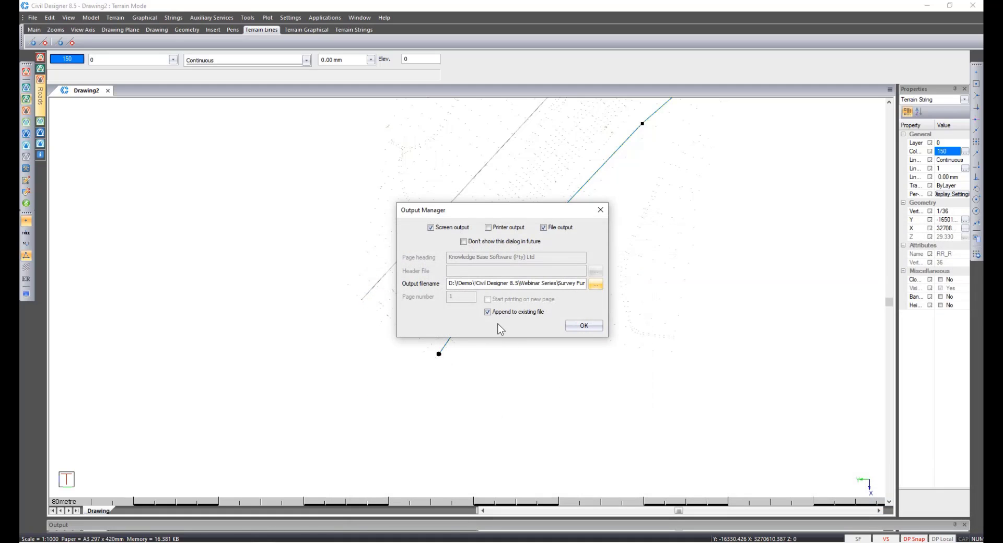
click(489, 312)
click(596, 327)
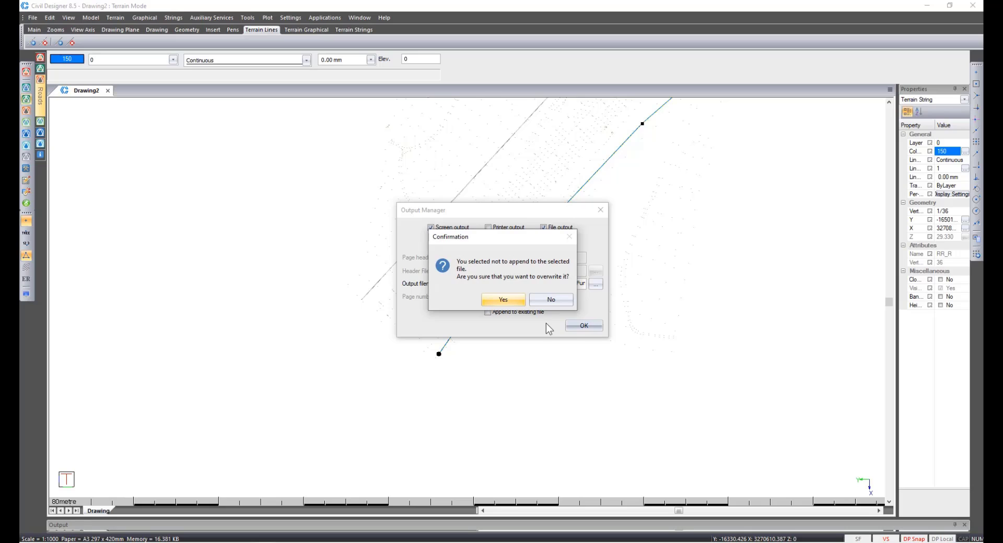
click(503, 301)
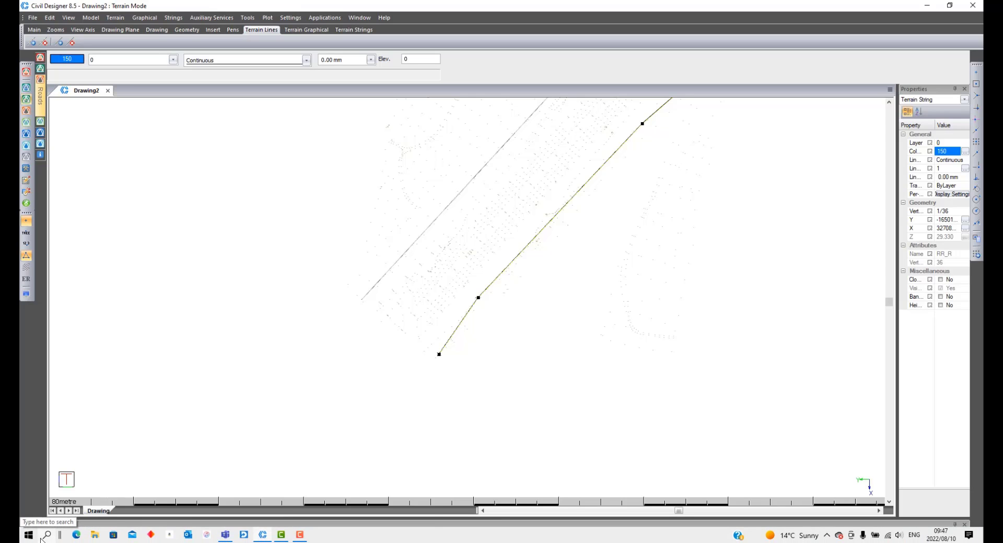
Switch to Excel and open RR_R.txt from the Survey Functions folder as read-only.
click(45, 536)
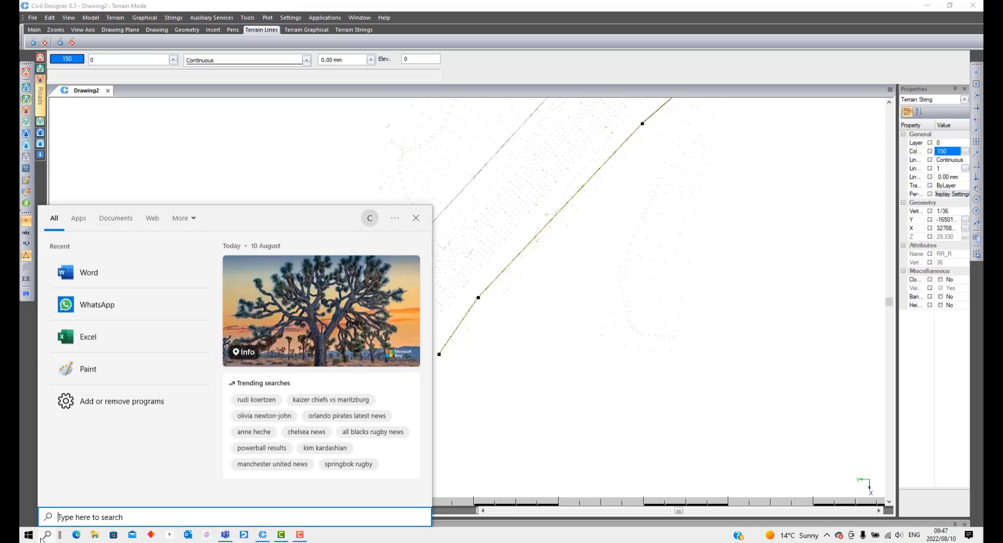
click(101, 339)
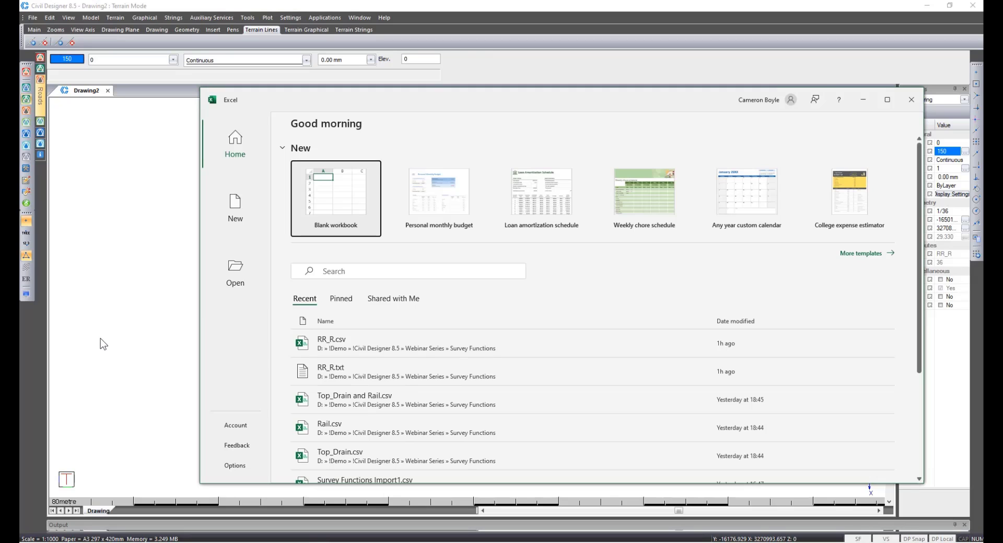
click(237, 277)
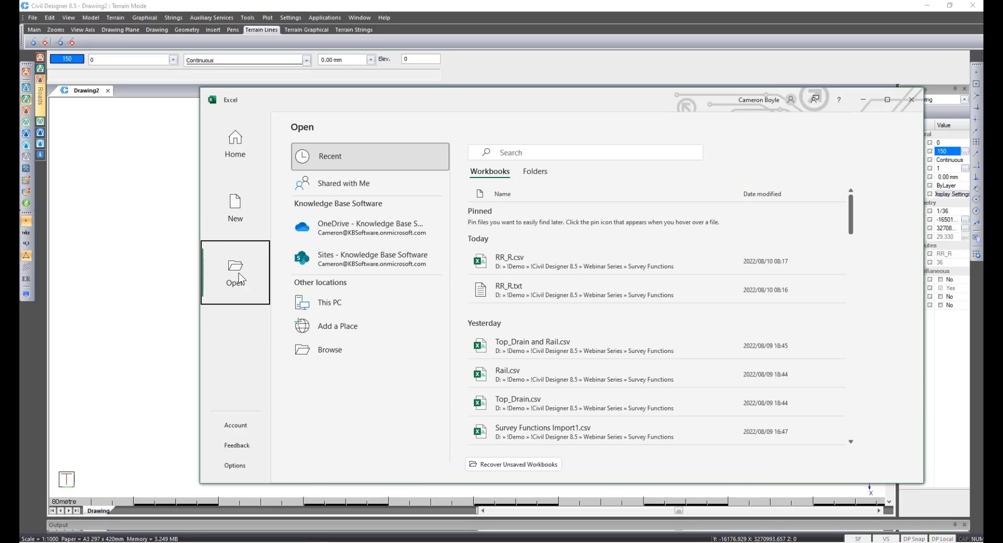
click(533, 291)
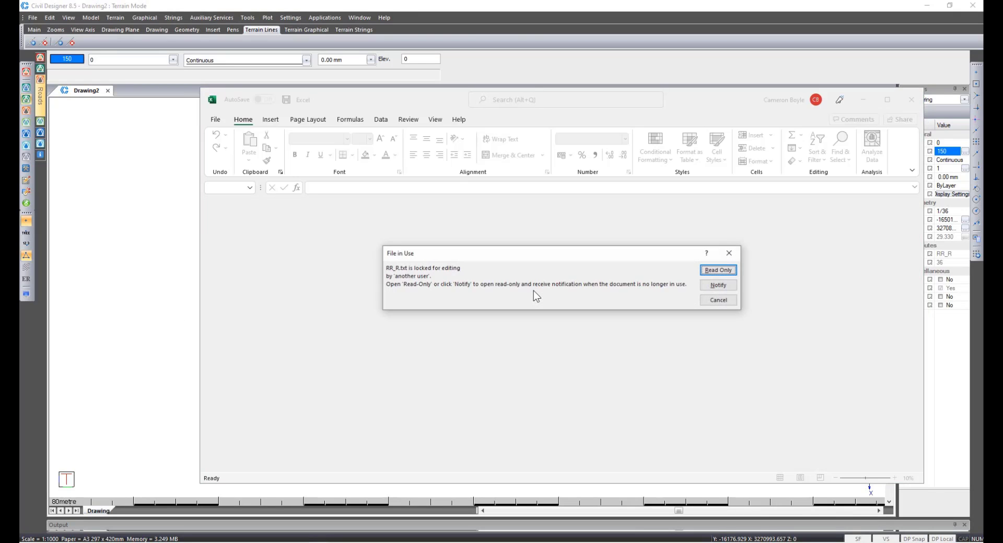
click(724, 271)
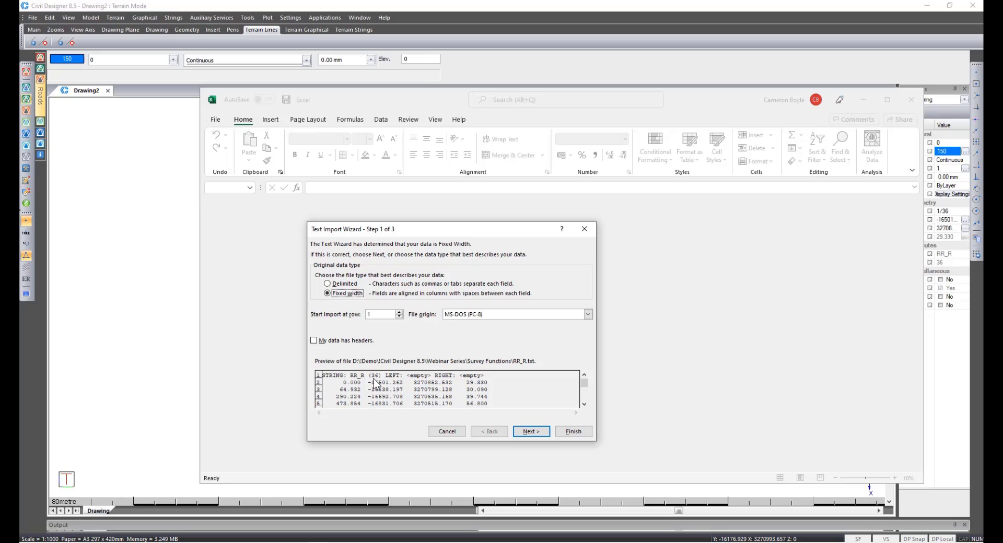
Import the text file as fixed-width columns, starting at row 1, with the wizard's default column breaks.
click(400, 313)
click(525, 433)
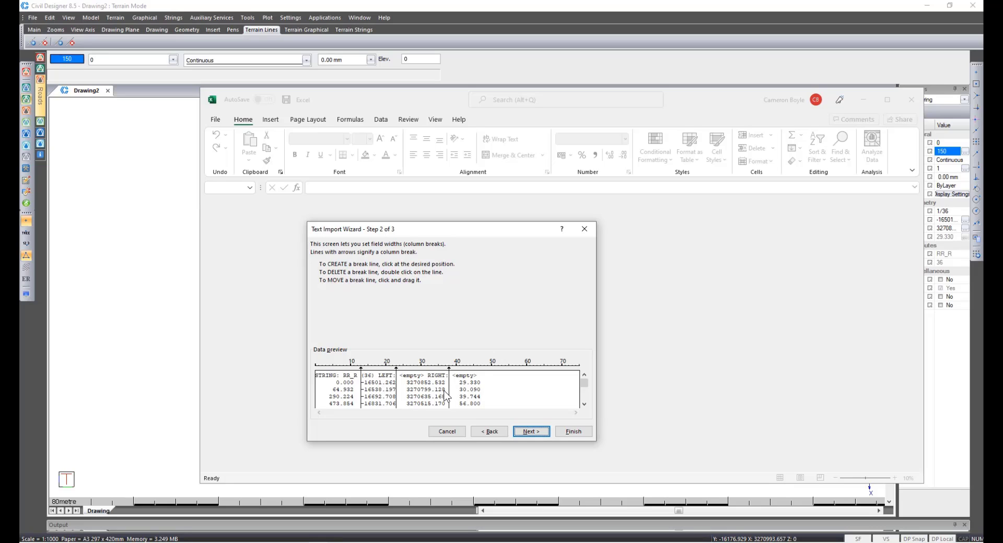
click(526, 431)
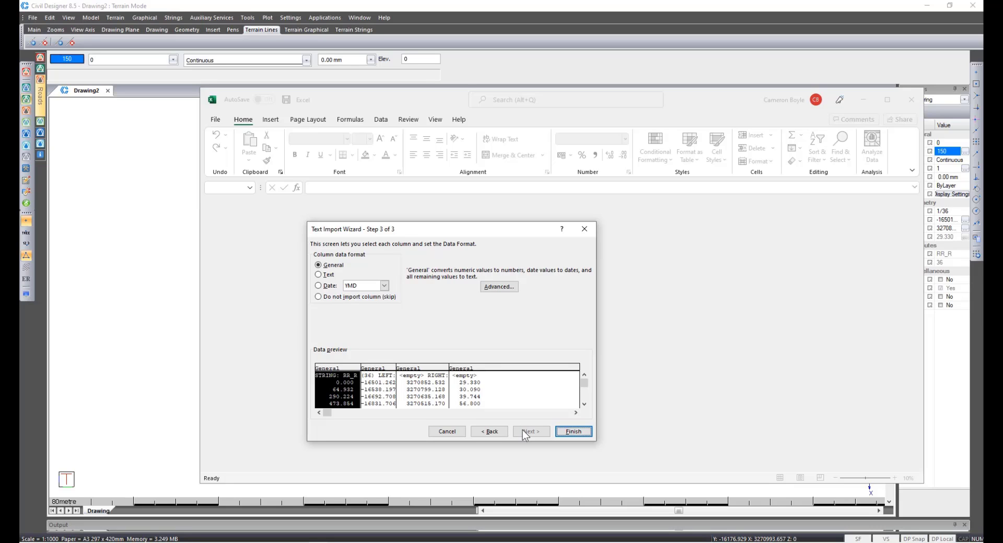
click(574, 431)
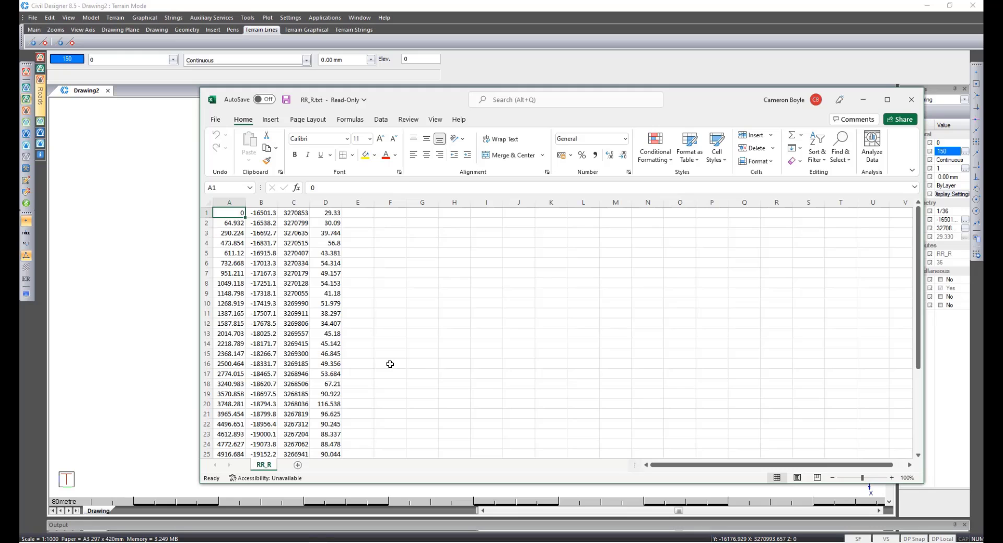
Replace the first column's values with the name RR_R and fill it down through row 36.
scroll(390, 369, down, 5)
scroll(389, 369, up, 5)
text(RR)
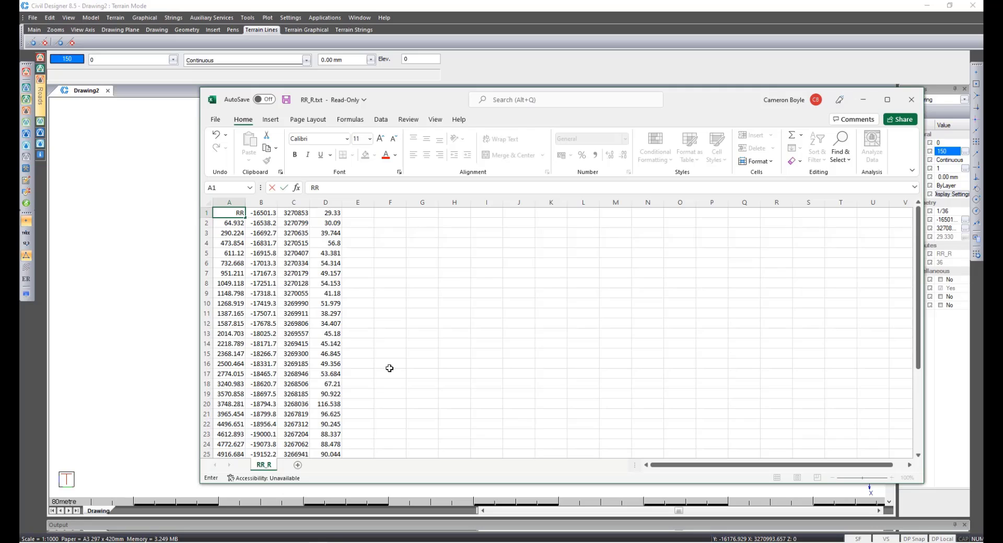
text(_R)
drag(247, 219, 233, 463)
drag(231, 446, 232, 436)
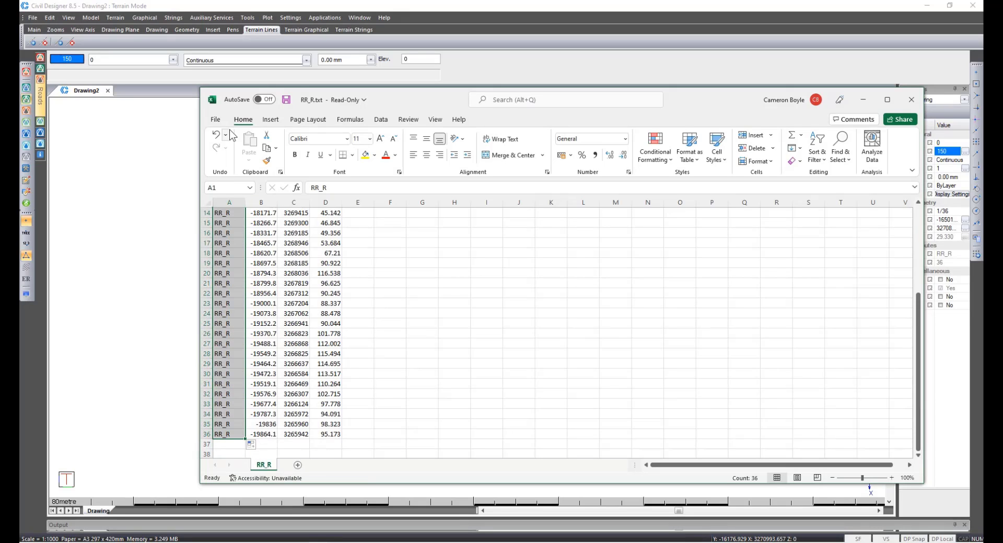
Save the sheet as the CSV (Comma delimited) file RR_R, replacing the existing file, and close Excel.
click(216, 120)
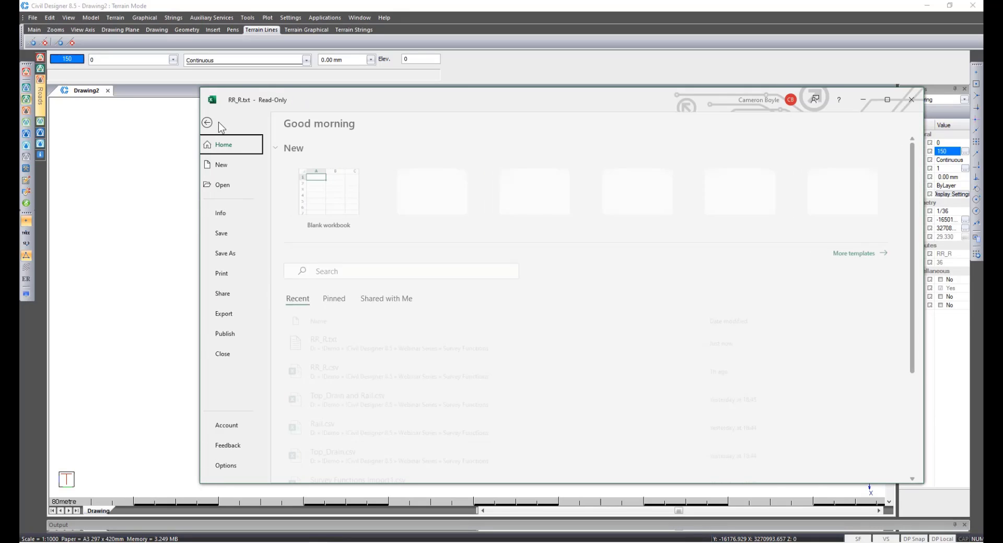
click(240, 254)
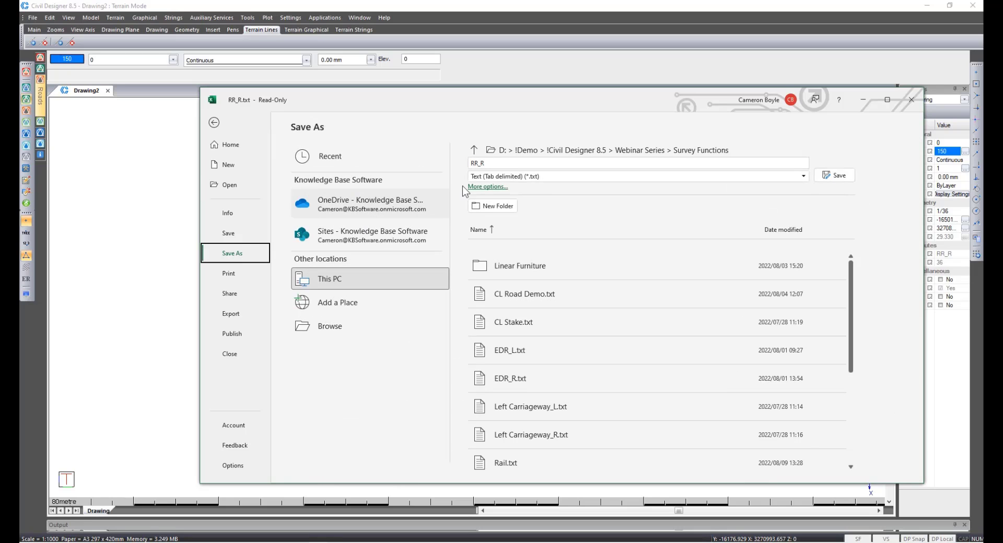
click(490, 177)
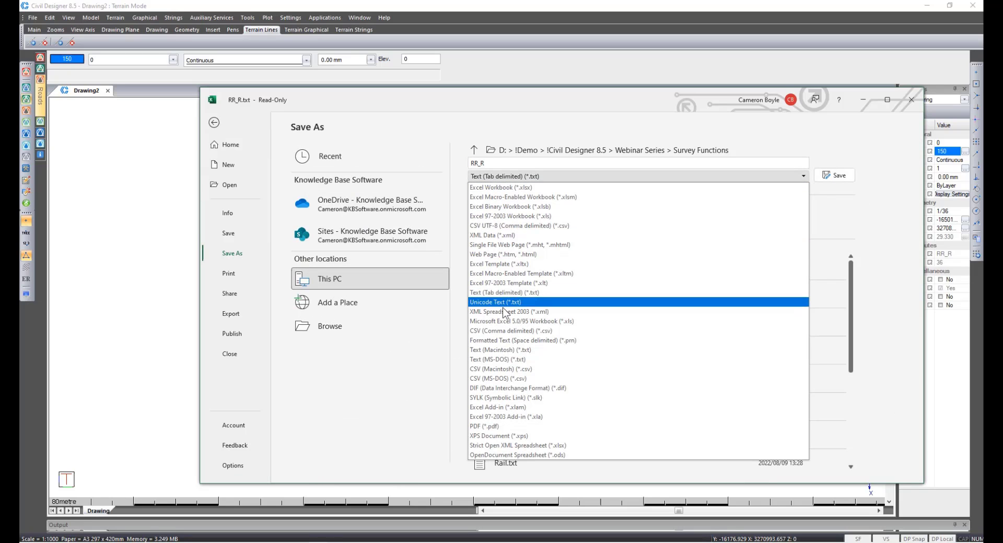
click(511, 330)
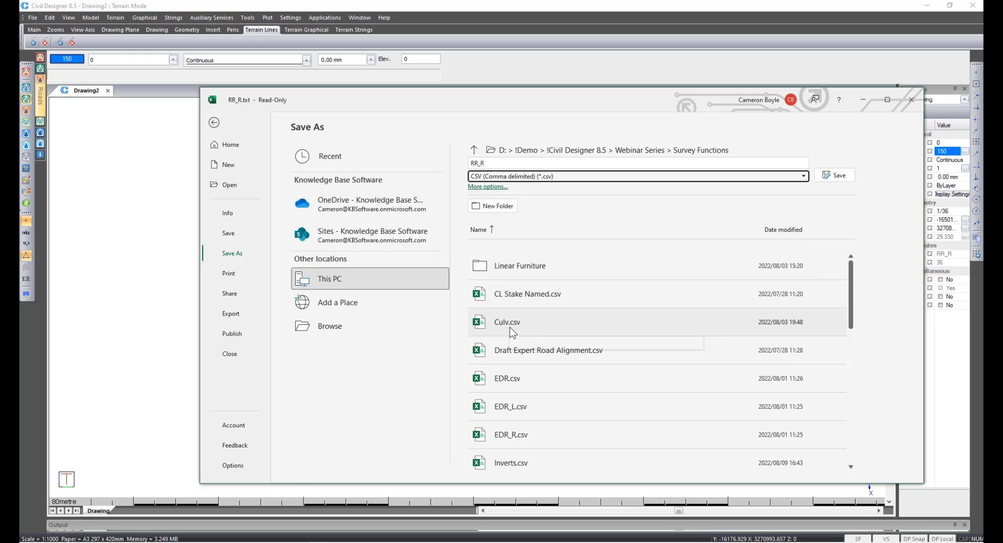
click(831, 176)
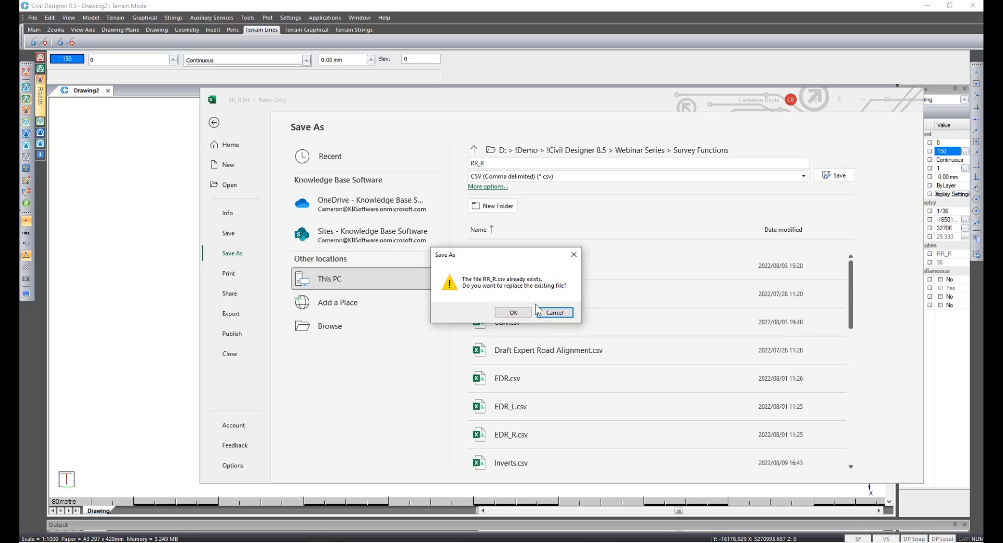
click(513, 312)
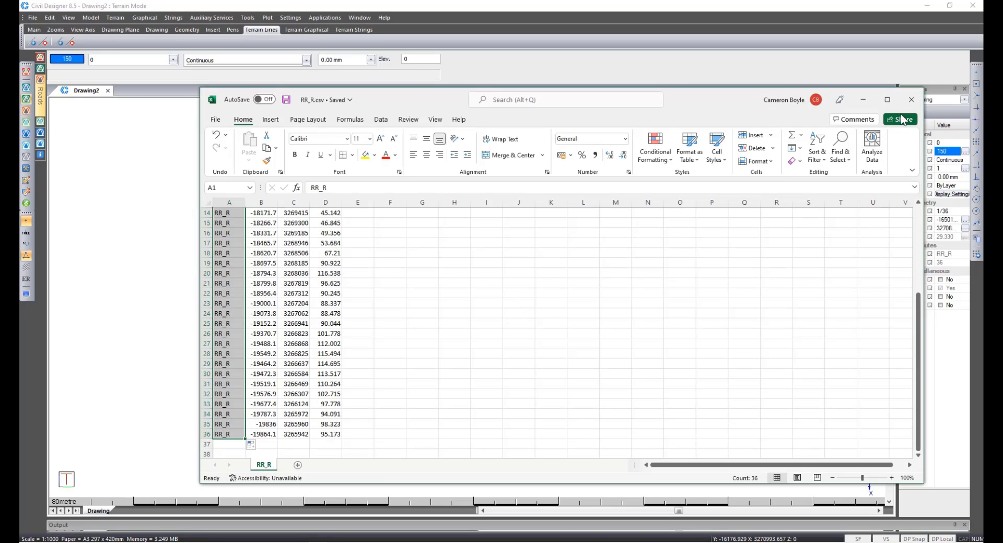
click(911, 99)
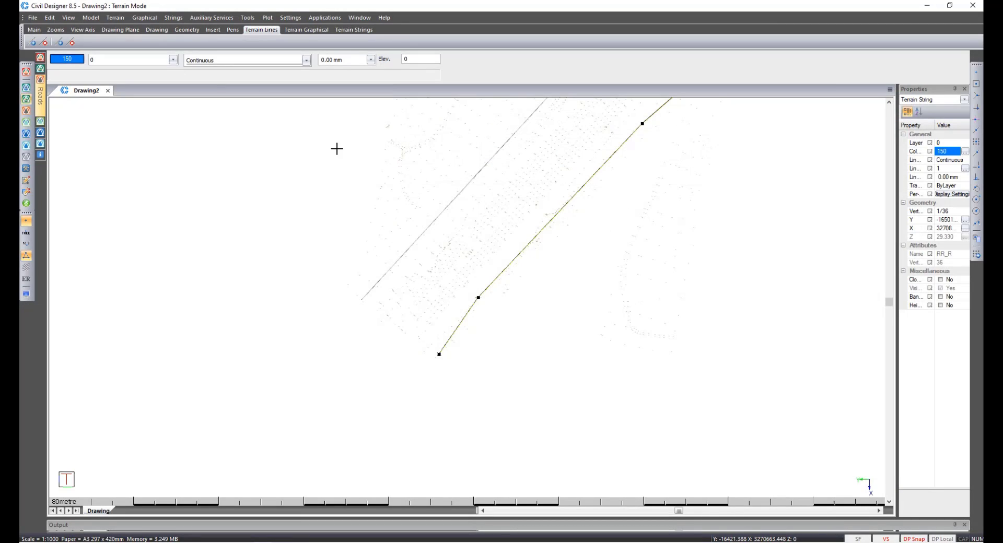
Switch to Survey mode and import RR_R.csv as a comma-delimited Draft Expert coordinate file.
click(28, 90)
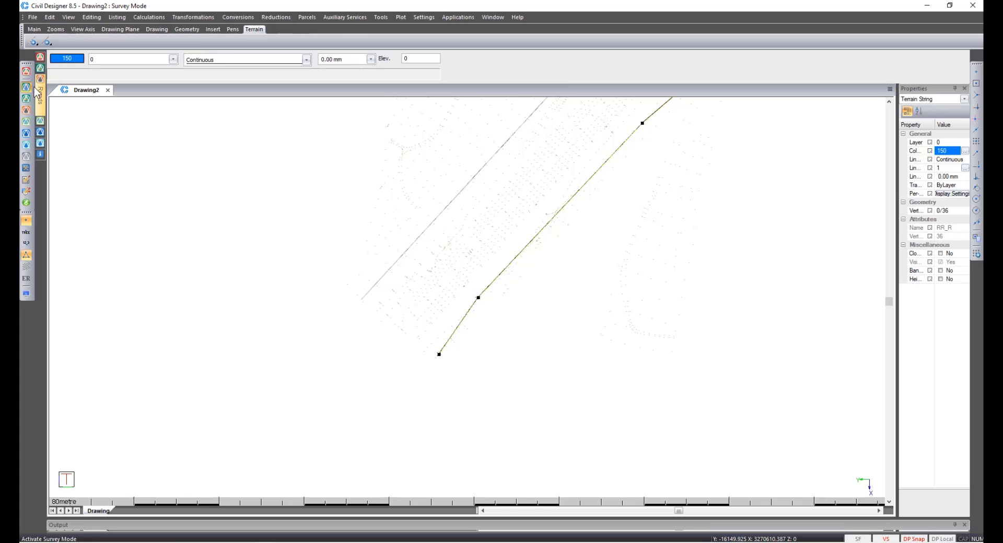
click(378, 20)
mouse_move(422, 27)
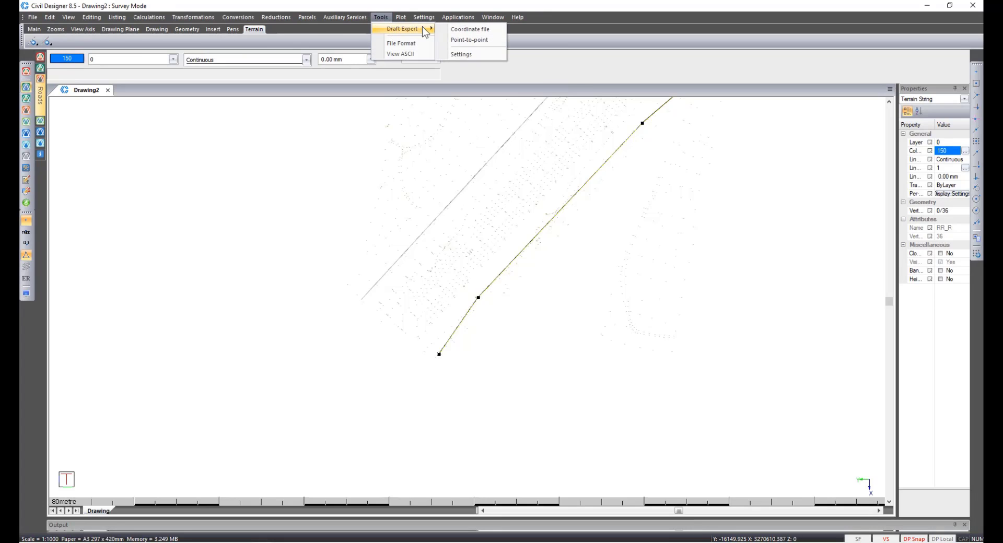
click(488, 27)
click(530, 219)
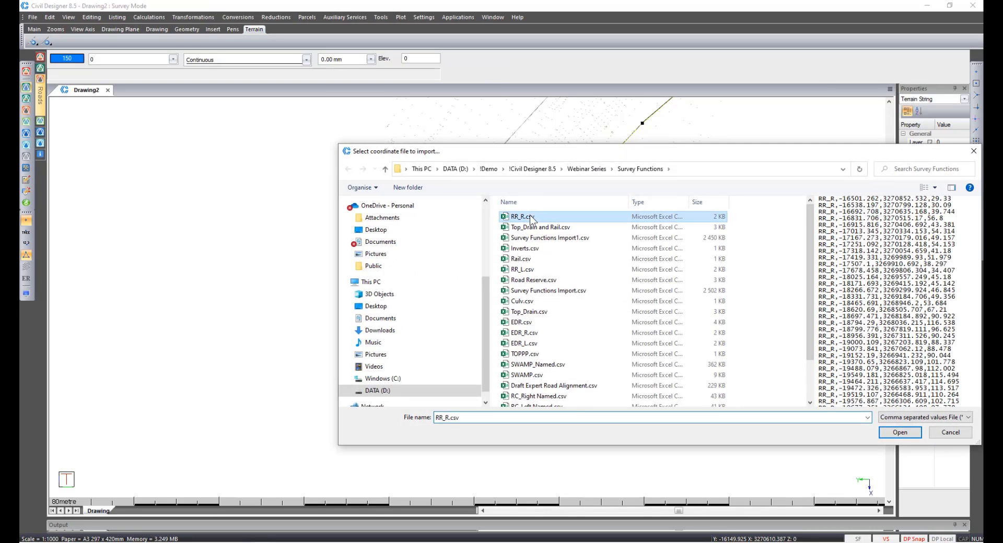
click(880, 434)
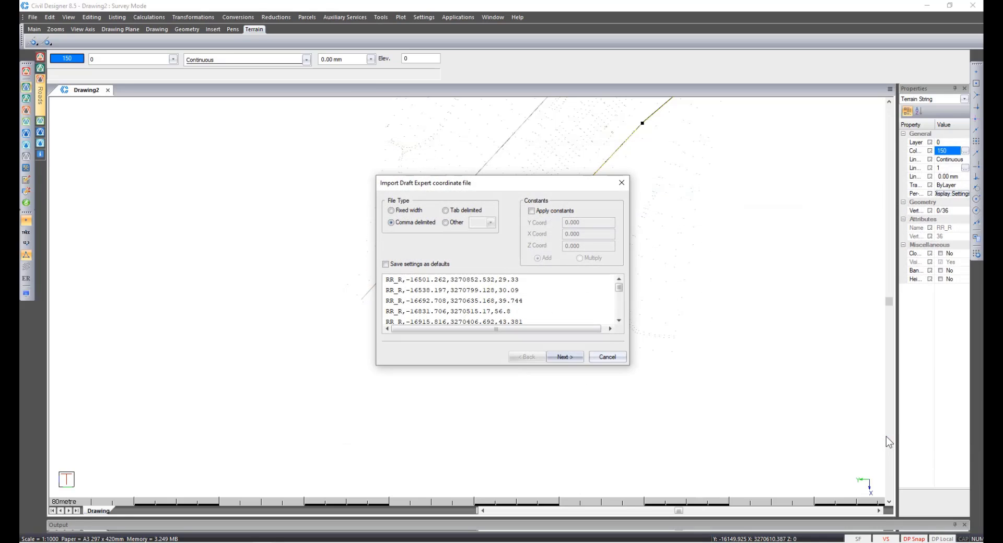
click(566, 357)
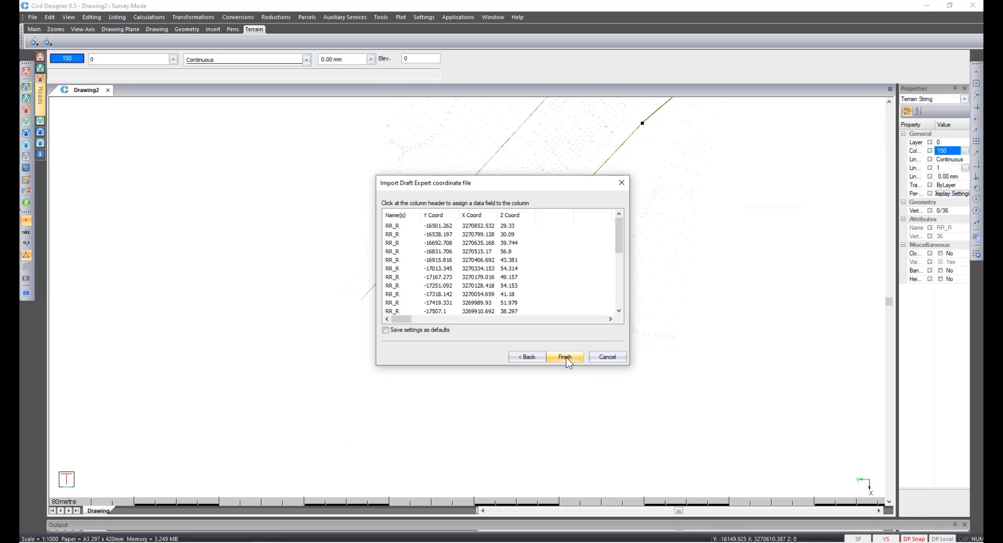
click(567, 358)
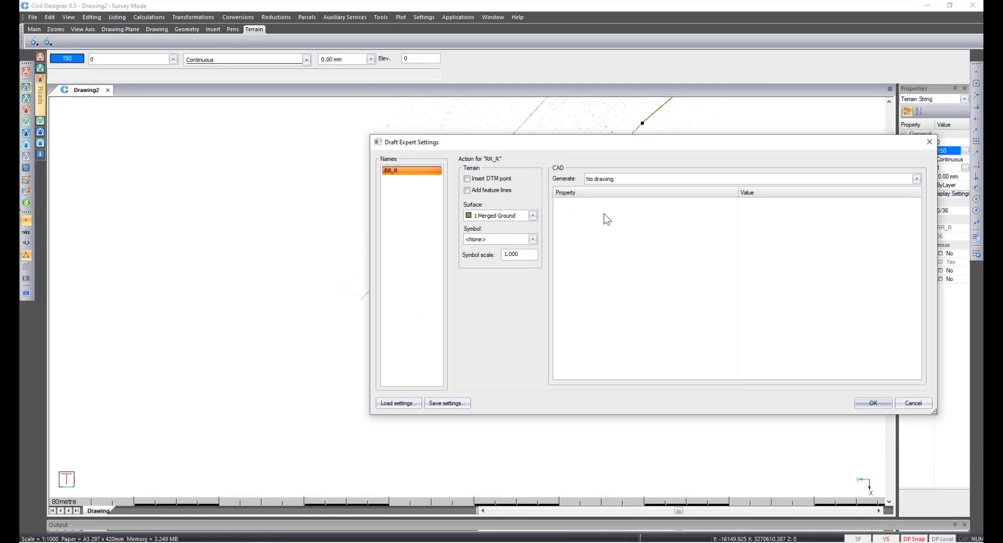
Set RR_R to be drafted as a 3D polyline on the Road Reserve layer and apply all filter actions.
click(600, 182)
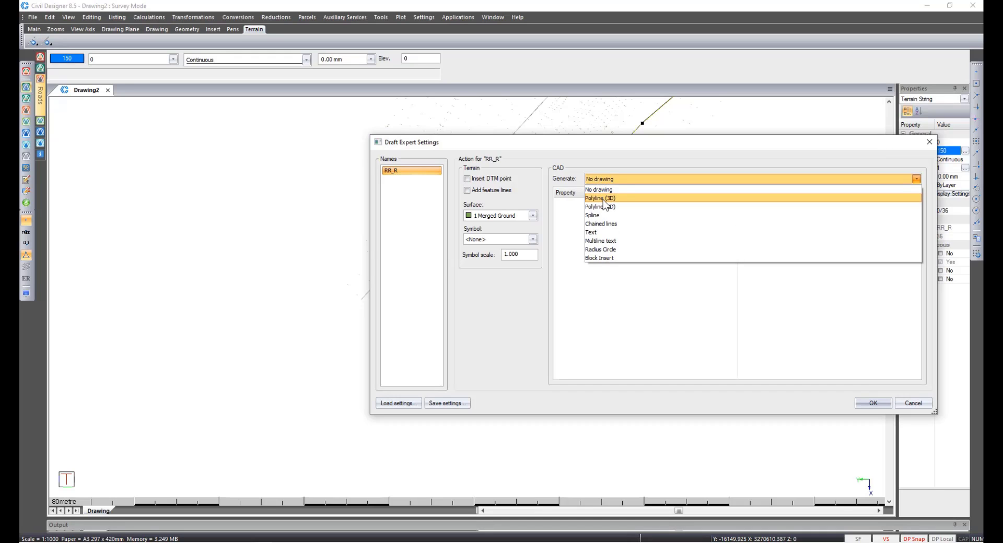
click(604, 199)
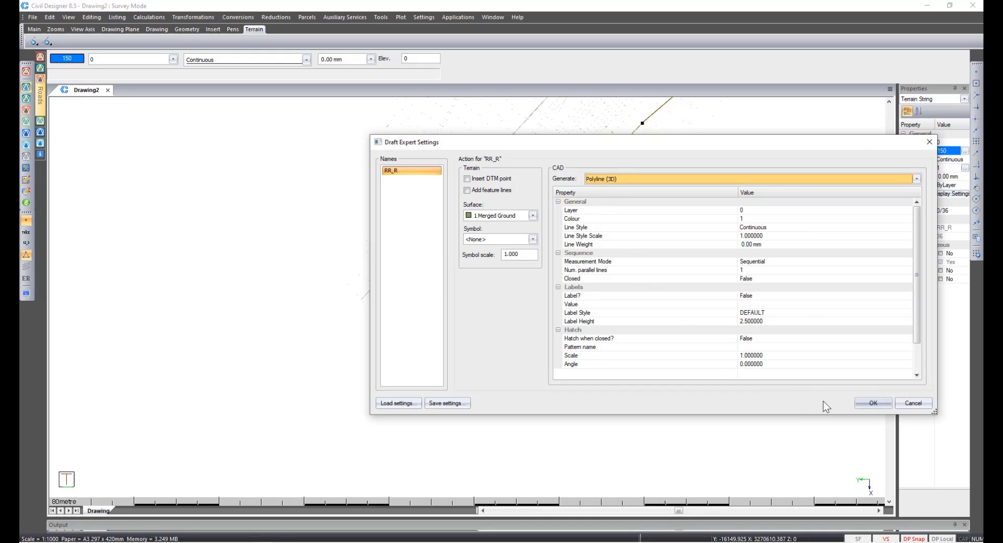
click(755, 209)
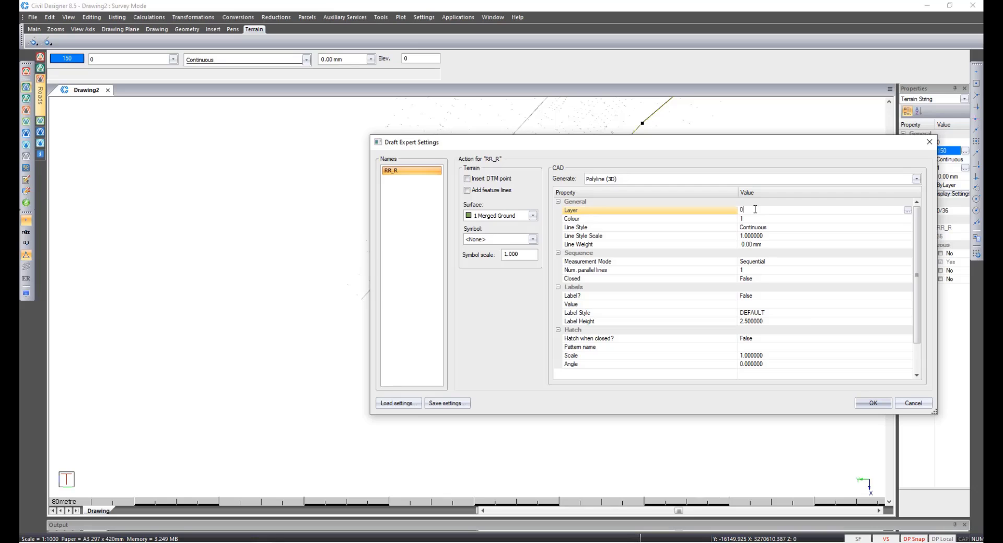
click(908, 210)
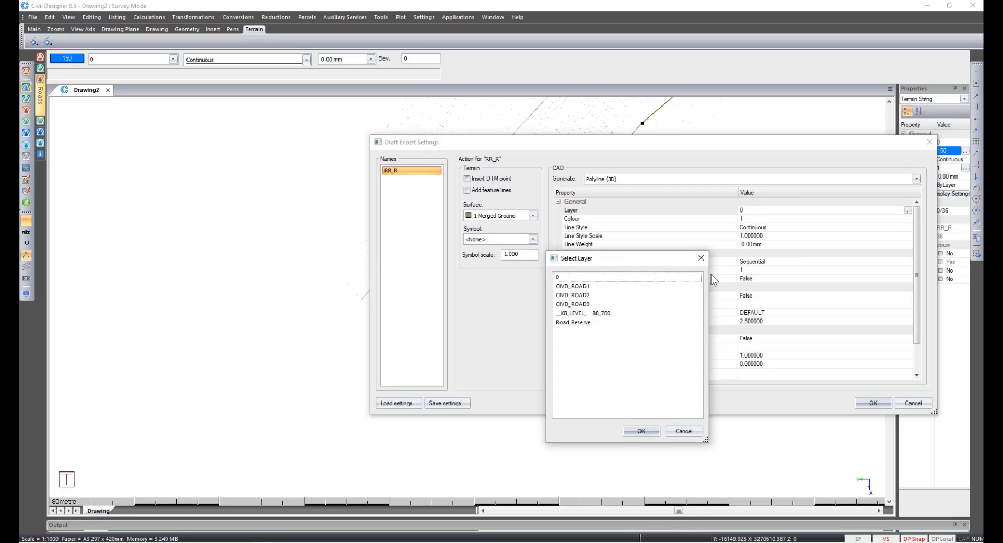
click(584, 323)
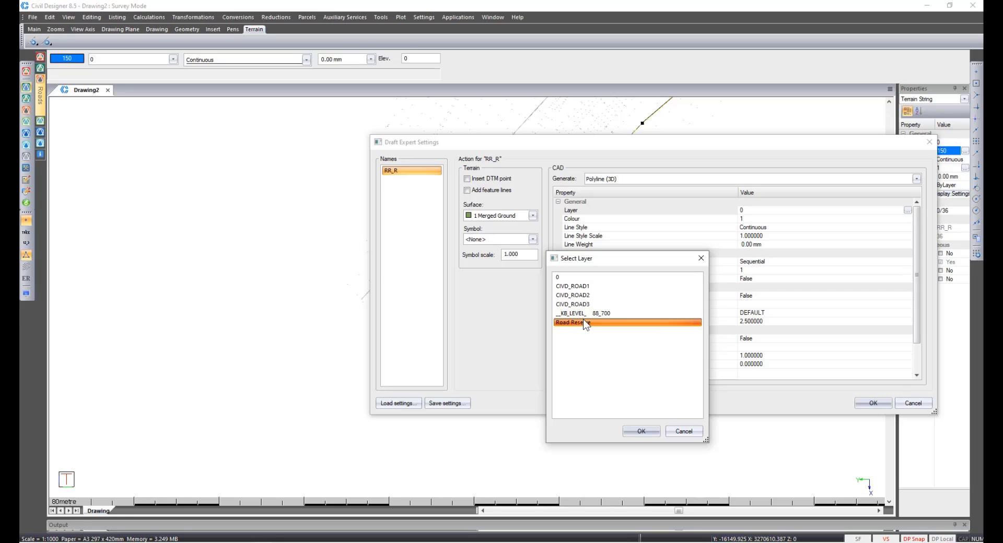
click(640, 432)
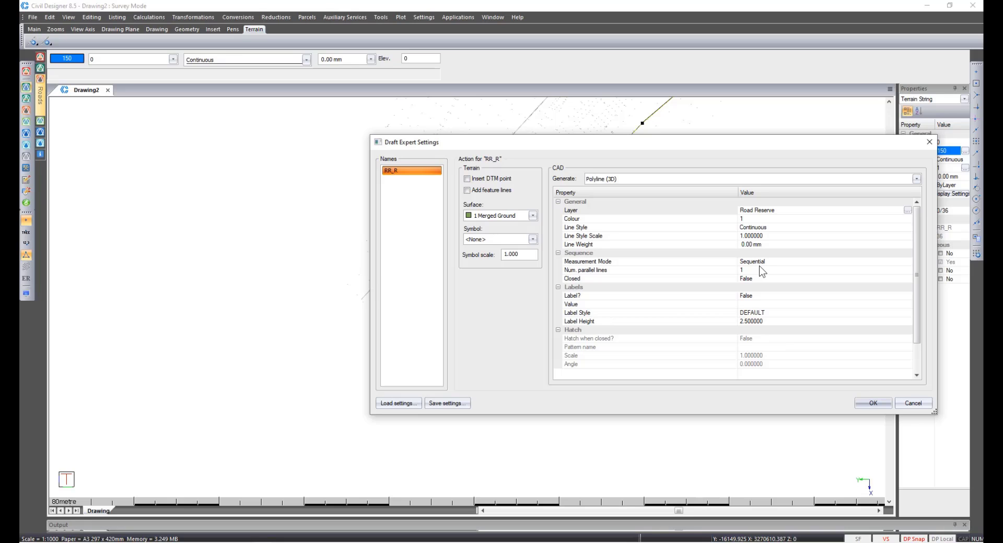
click(868, 404)
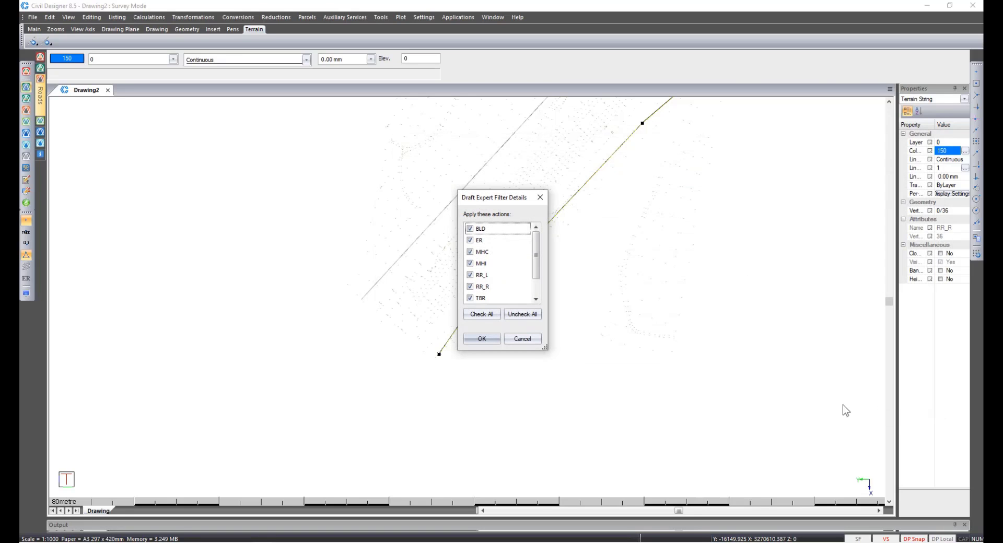
click(479, 339)
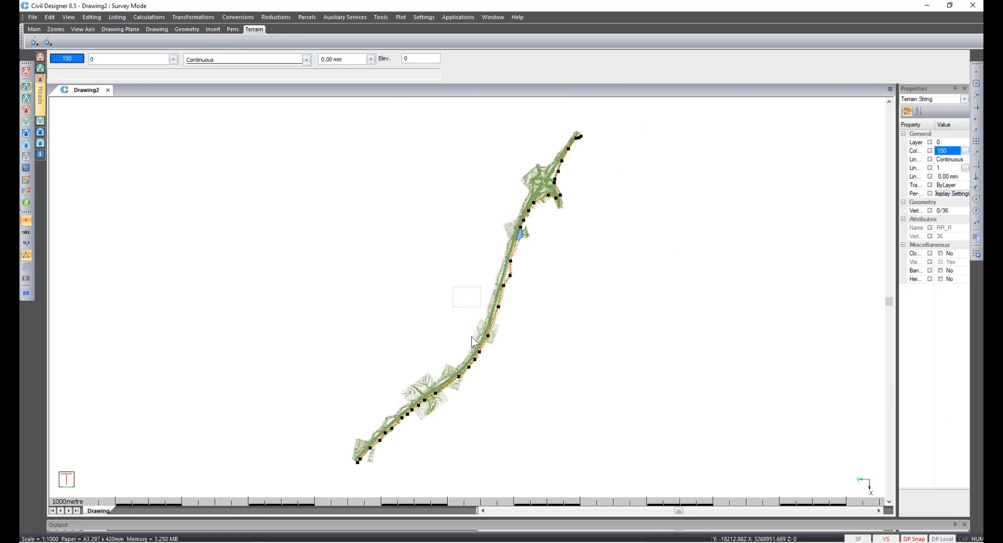
Switch to Roads mode and try to add a linear fence along the road reserve polyline.
right_click(483, 342)
key(p)
key(Escape)
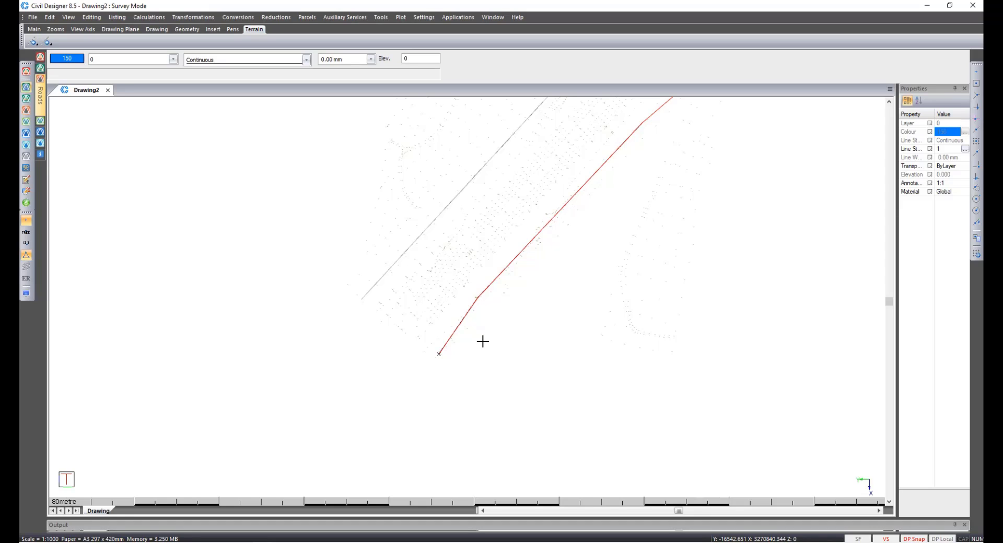
click(25, 111)
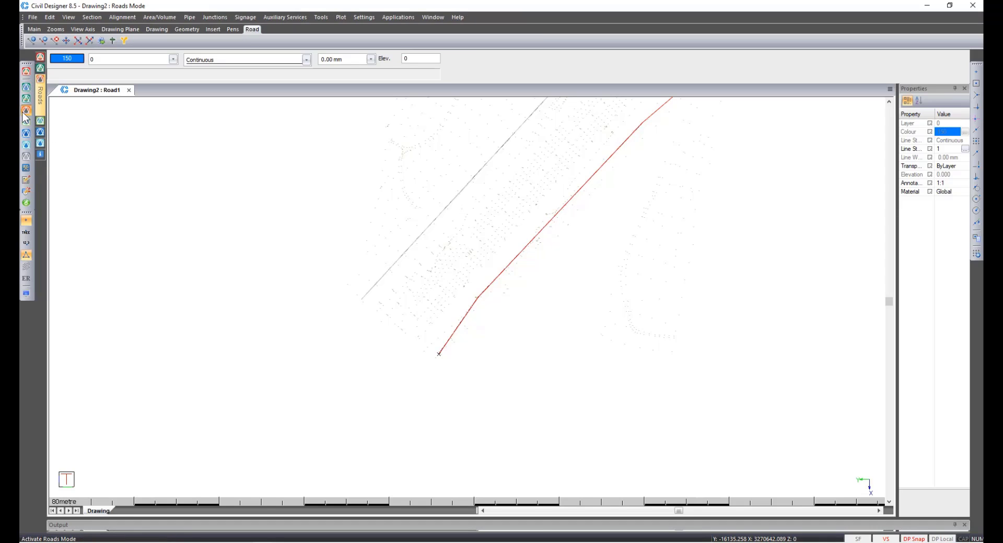
click(242, 17)
click(259, 49)
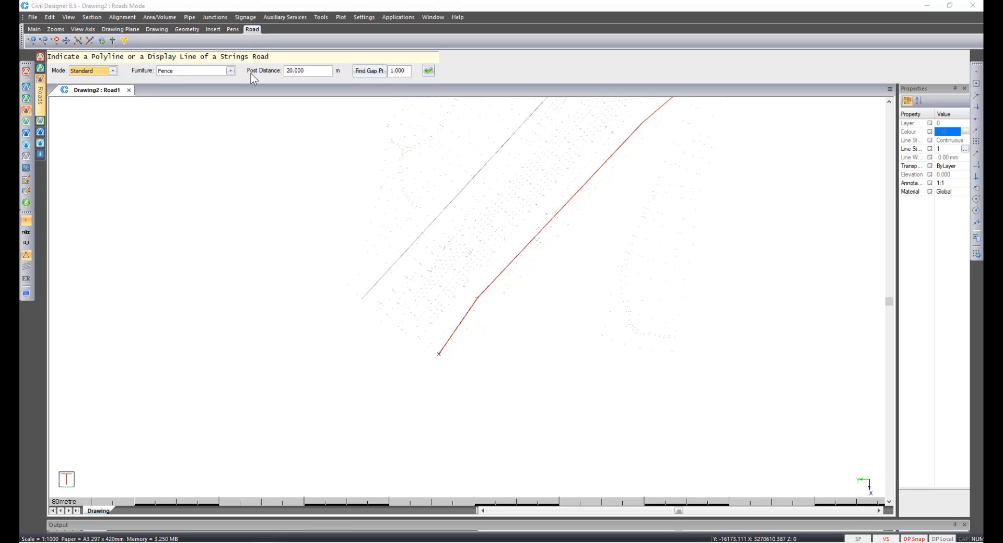
click(428, 72)
click(443, 348)
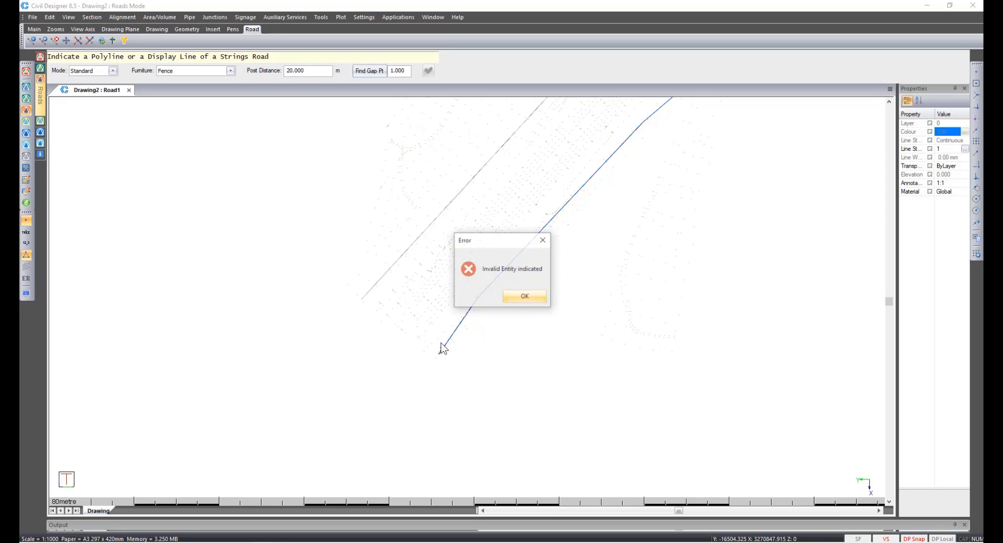
click(523, 296)
right_click(336, 254)
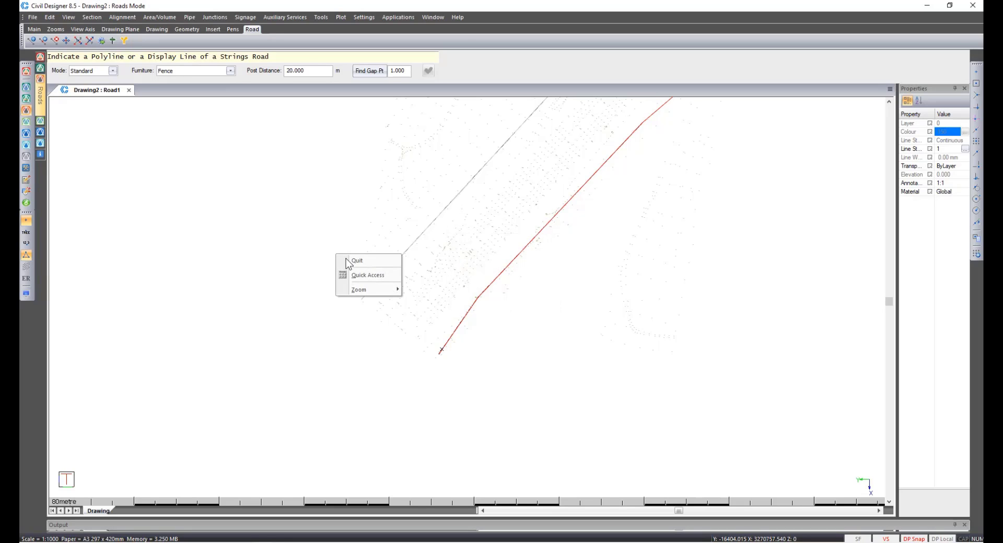
click(346, 259)
Turn off the display of strings in the string display settings.
click(25, 294)
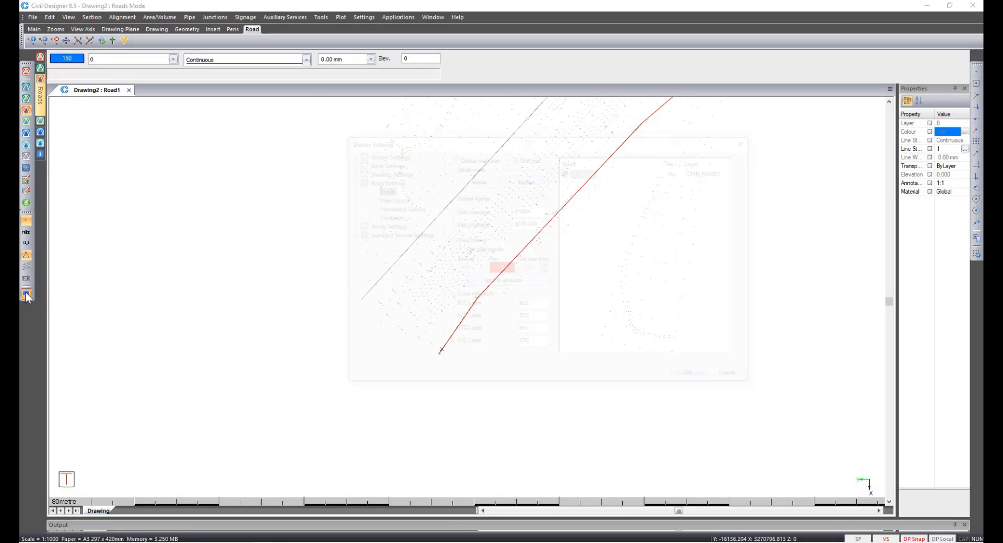
click(372, 226)
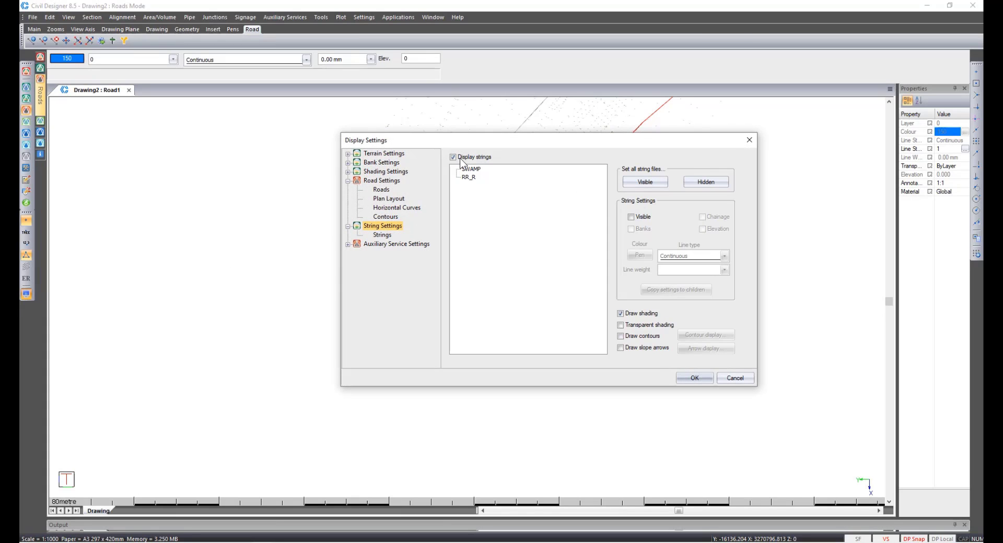
click(460, 158)
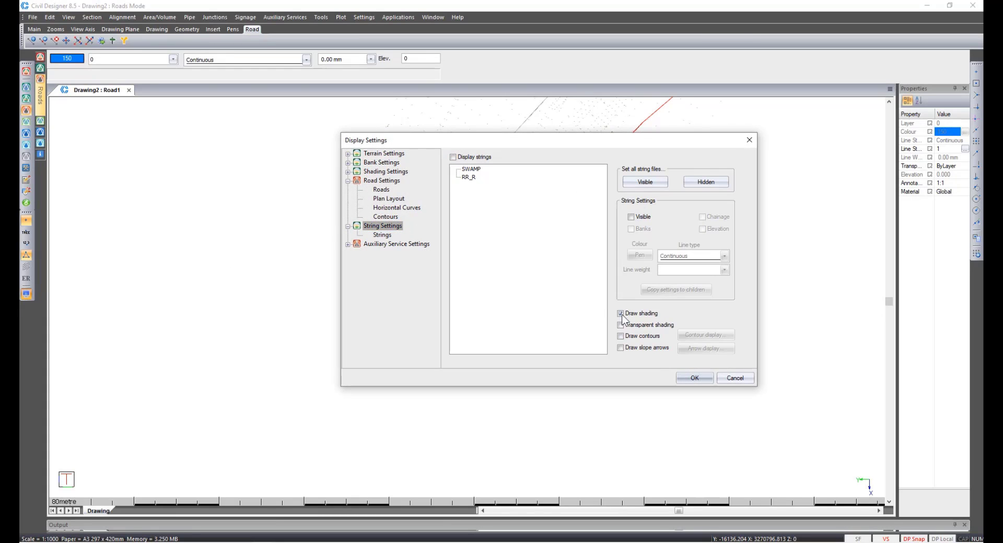
click(697, 378)
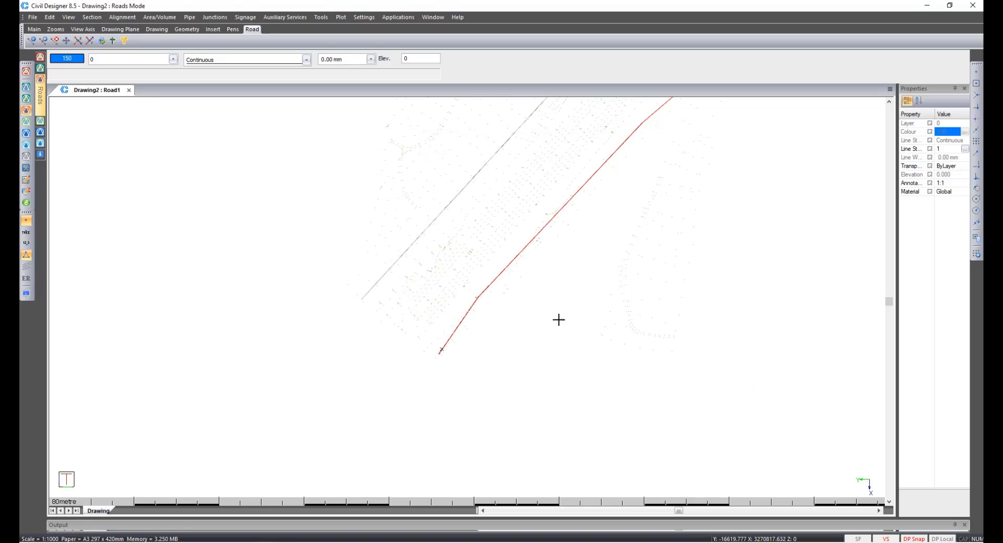
Add linear road furniture of type Fence with 20 m post distance along the road reserve polyline.
click(245, 17)
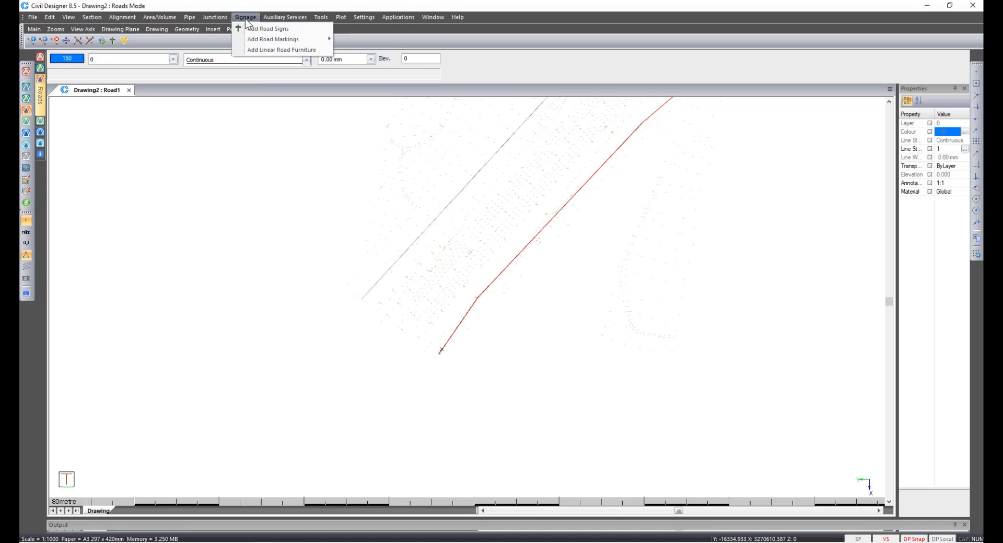
click(258, 50)
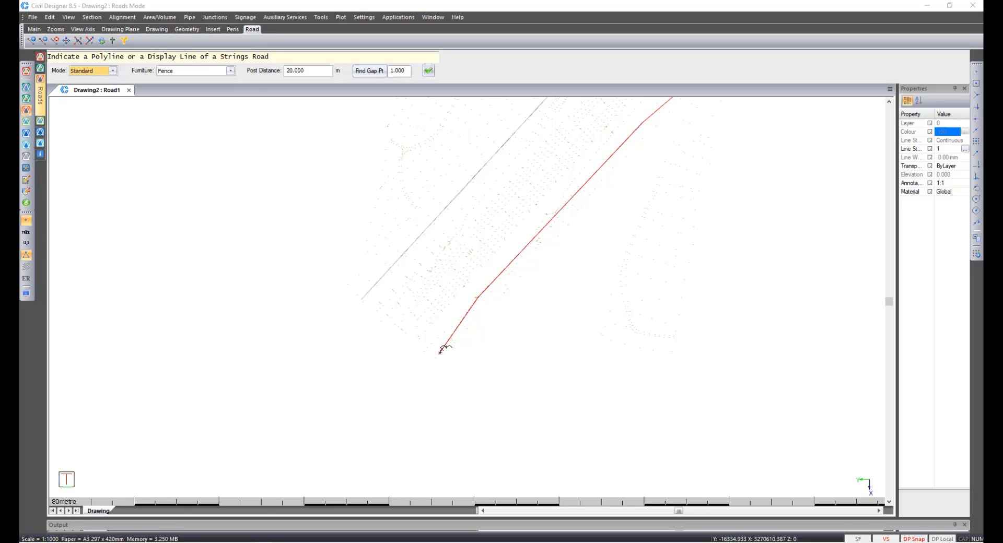
click(440, 351)
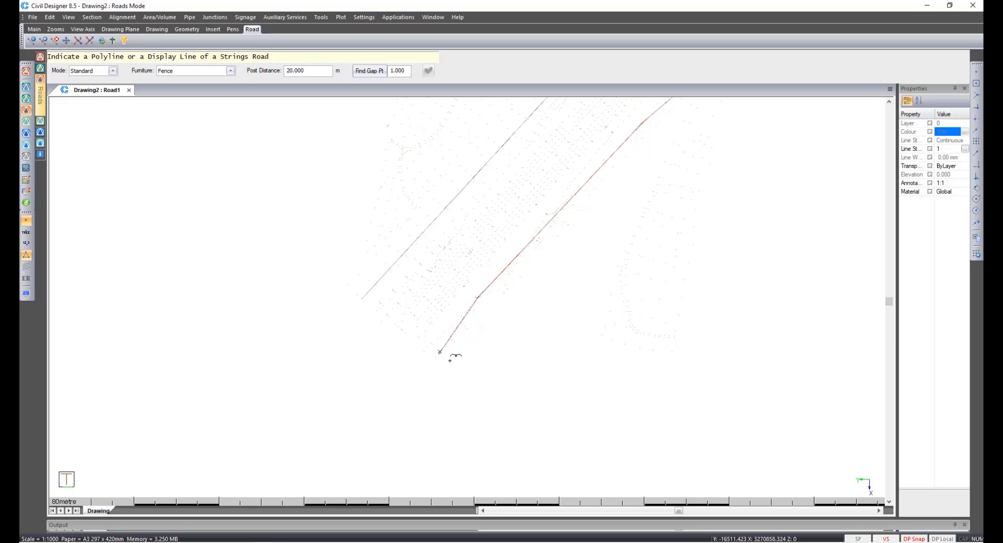
right_click(450, 361)
click(460, 369)
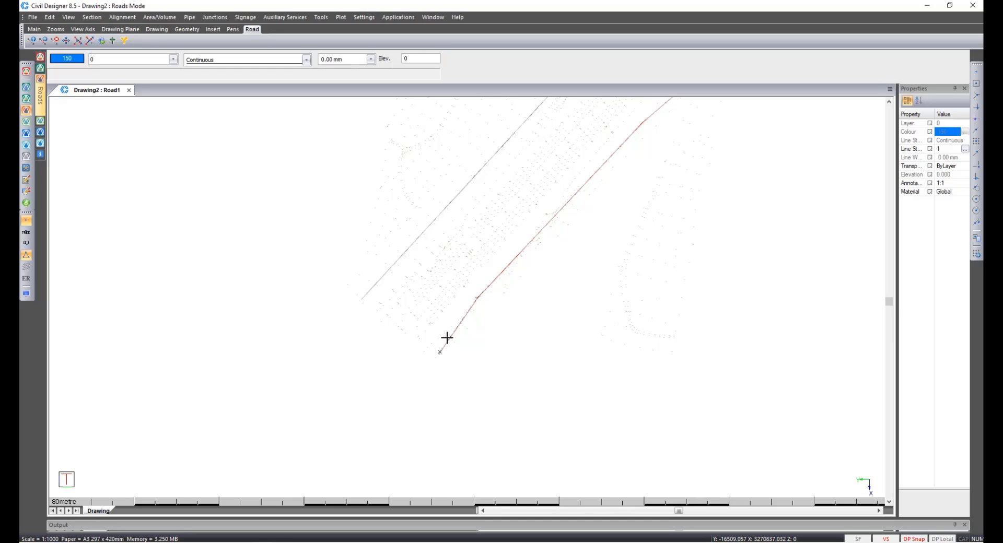
Inspect the fence along the road reserve in Render View, orbiting and zooming around it.
right_click(423, 323)
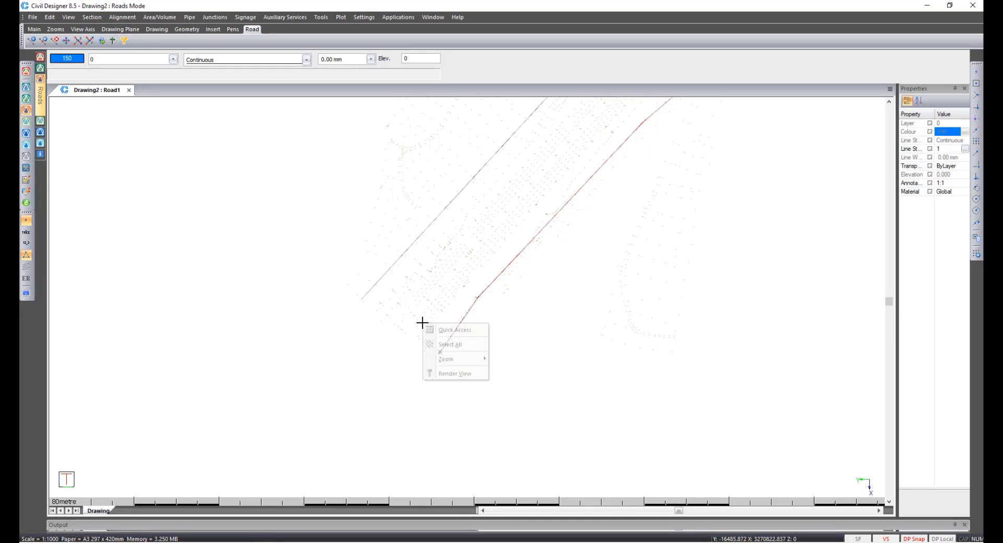
click(445, 374)
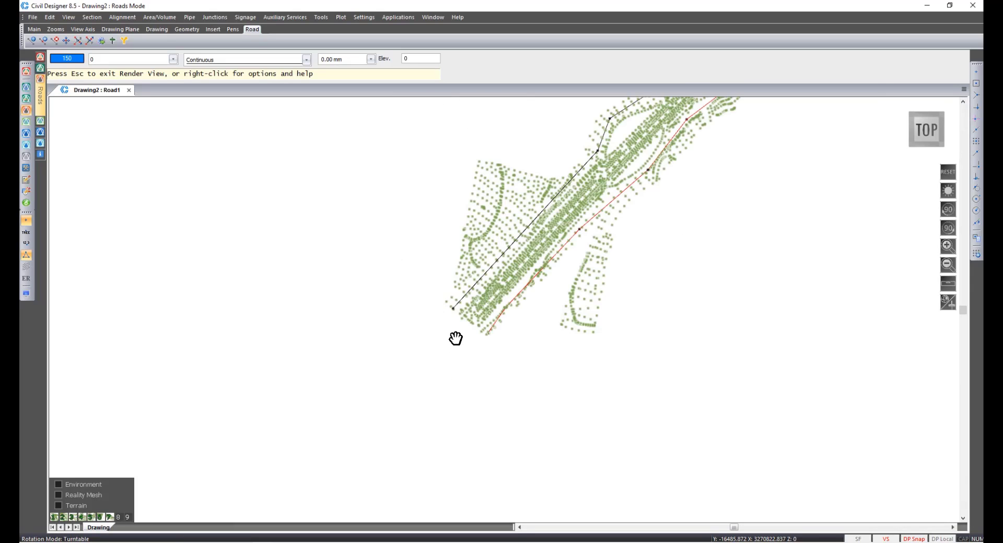
drag(455, 338, 727, 206)
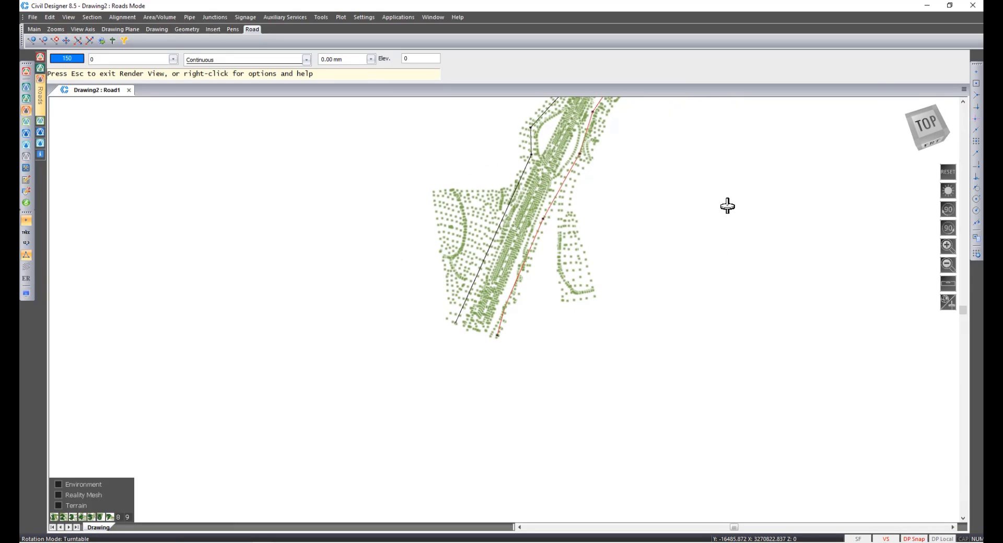
scroll(495, 312, up, 10)
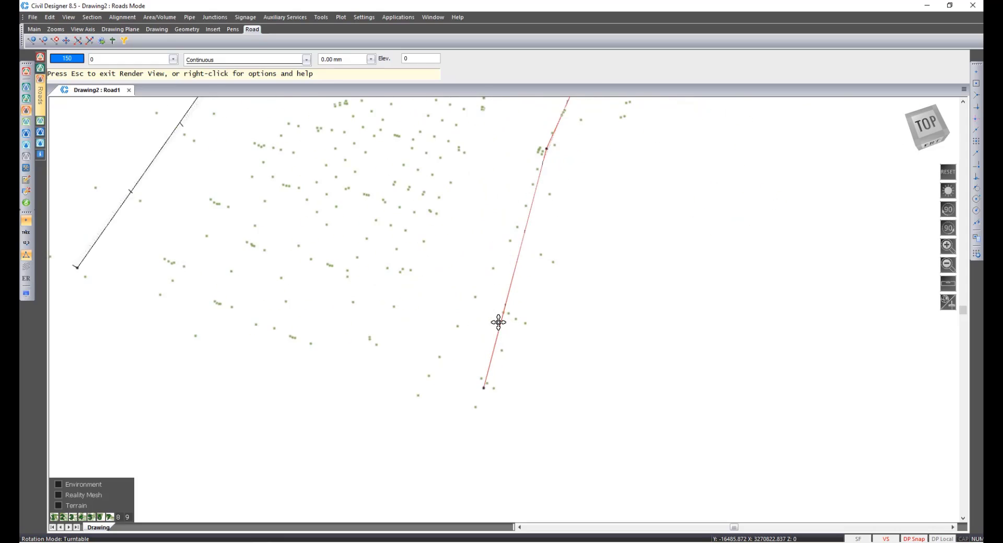
drag(479, 334, 280, 202)
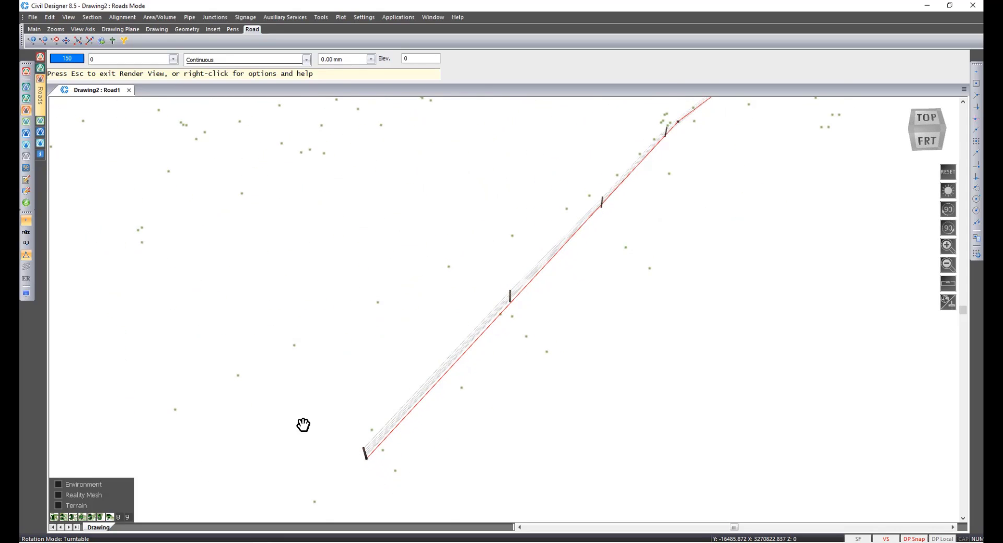
middle_drag(602, 226, 427, 352)
drag(408, 331, 372, 283)
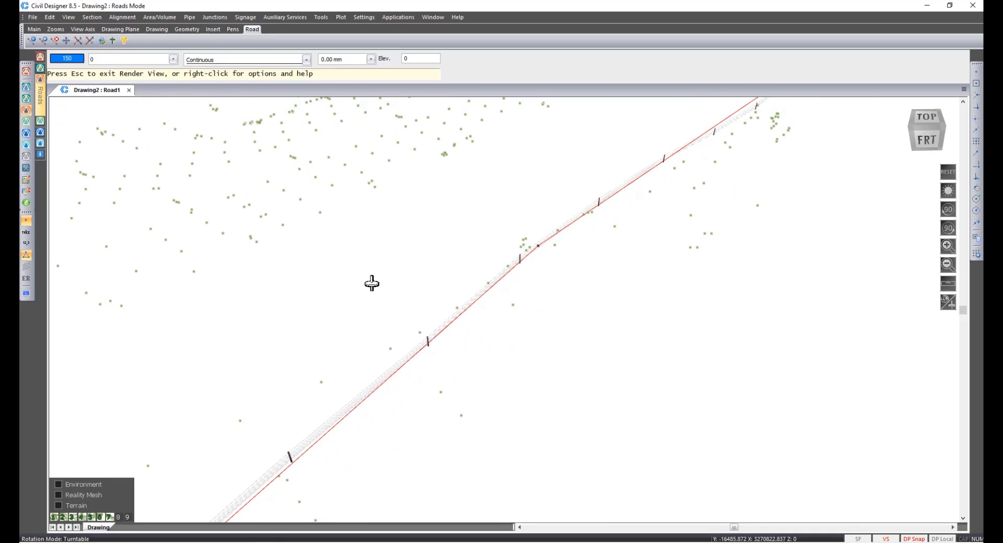
drag(672, 146, 829, 280)
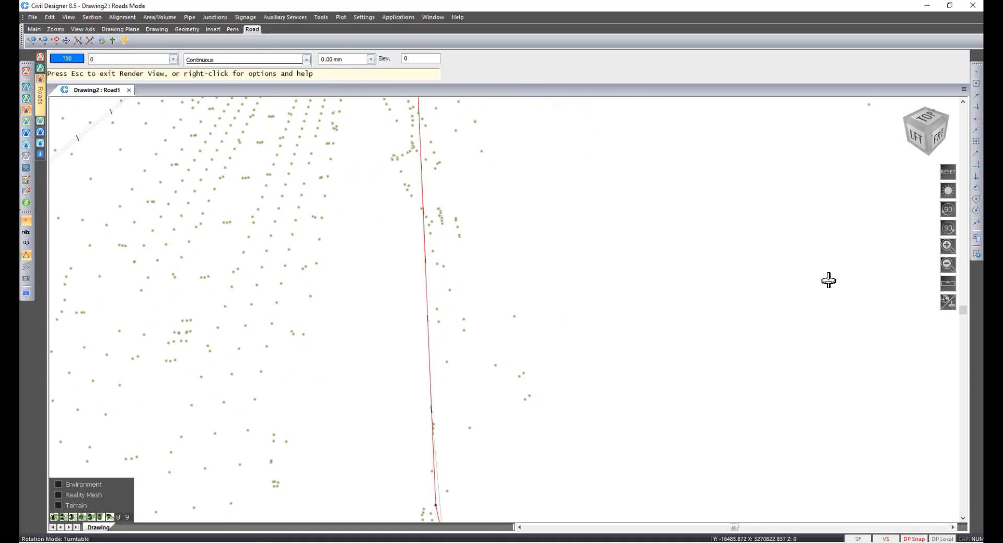
key(Escape)
key(Return)
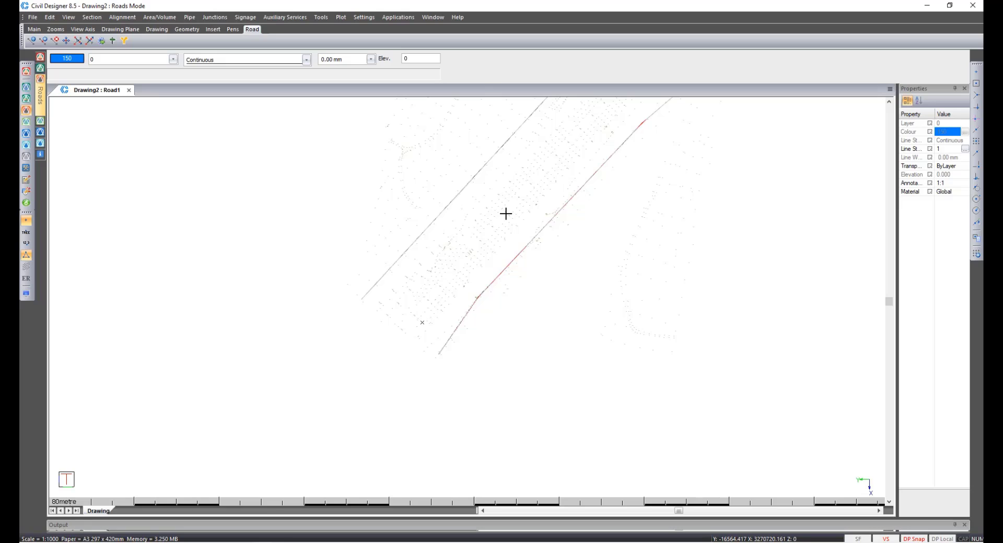
Switch to Survey mode and import Draft Expert Road Alignment.csv as a comma-delimited Draft Expert coordinate file.
click(26, 89)
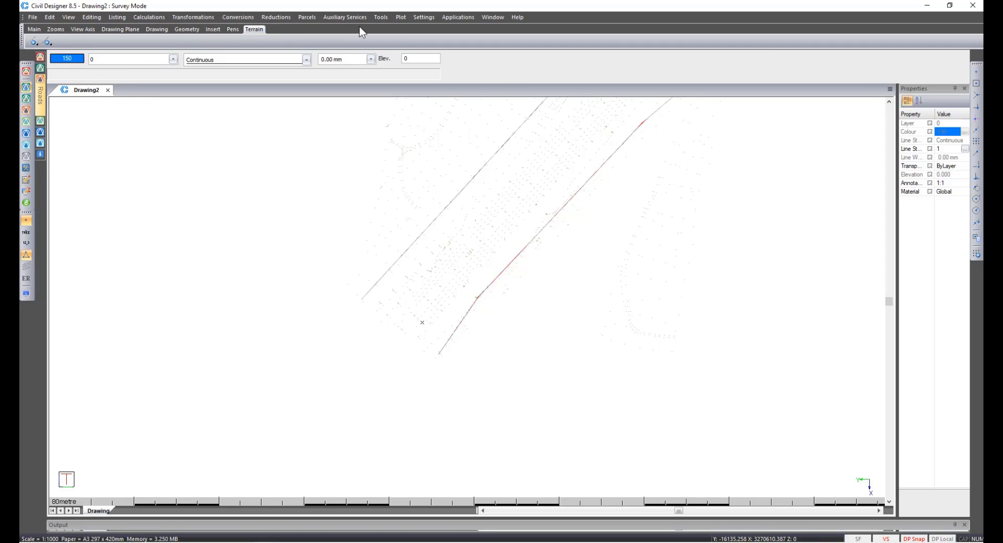
click(378, 17)
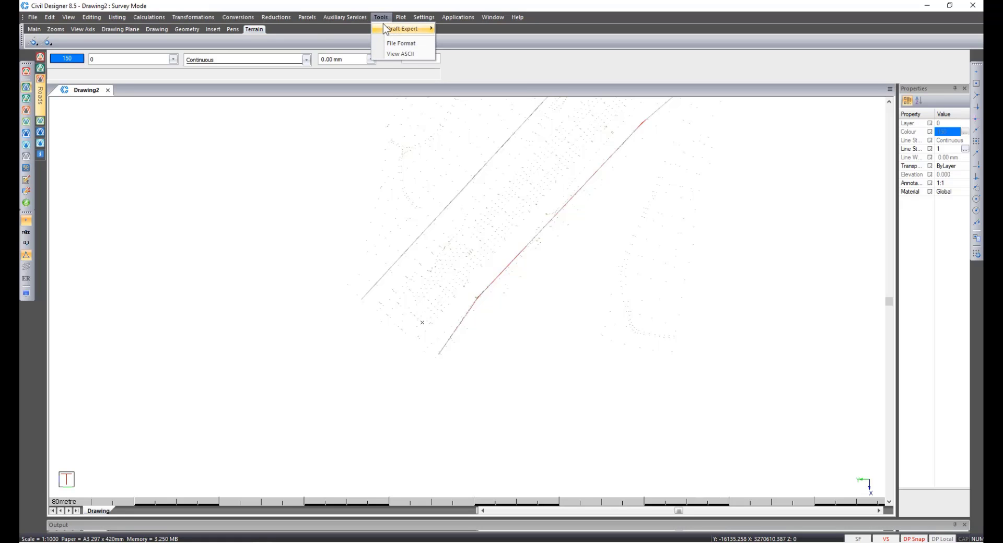
mouse_move(413, 28)
click(456, 28)
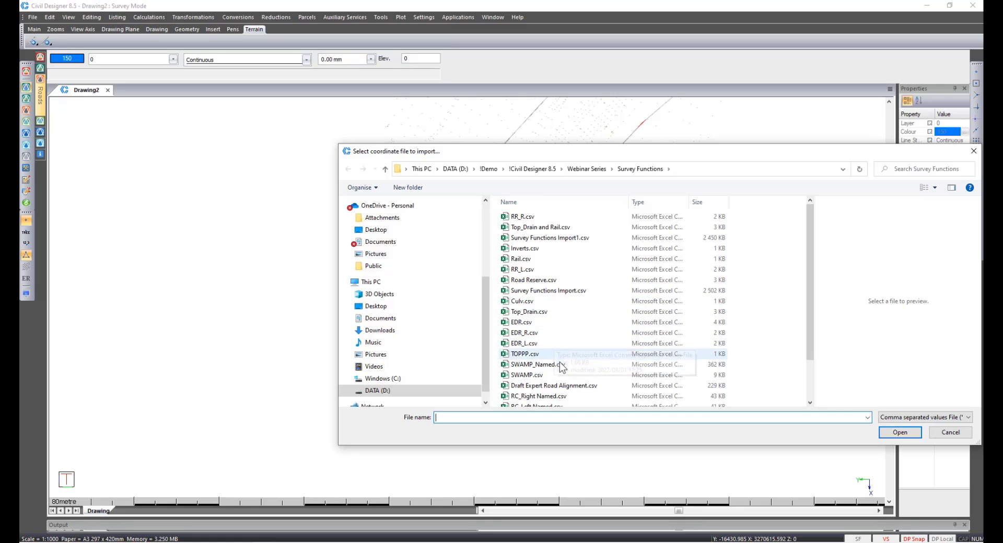
double_click(567, 385)
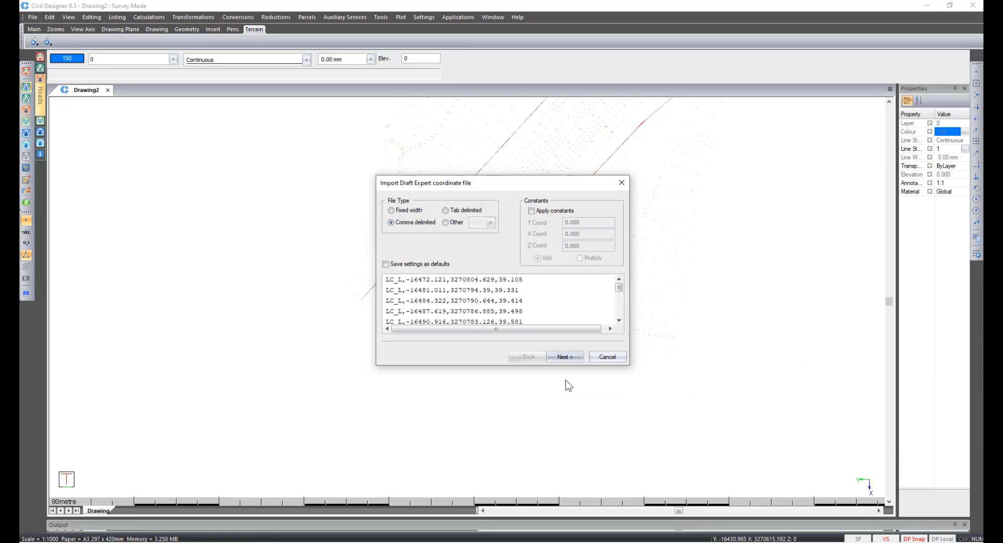
click(565, 359)
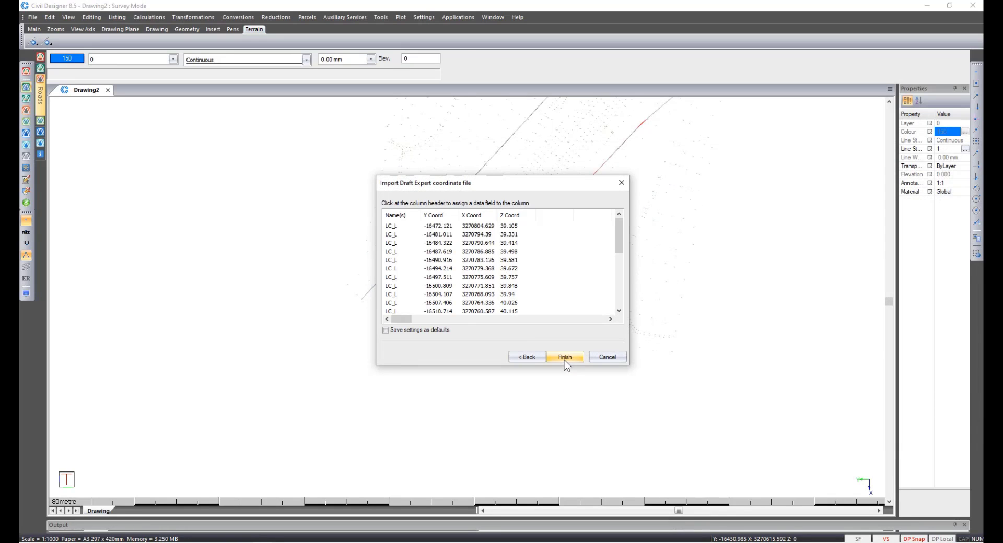
click(564, 358)
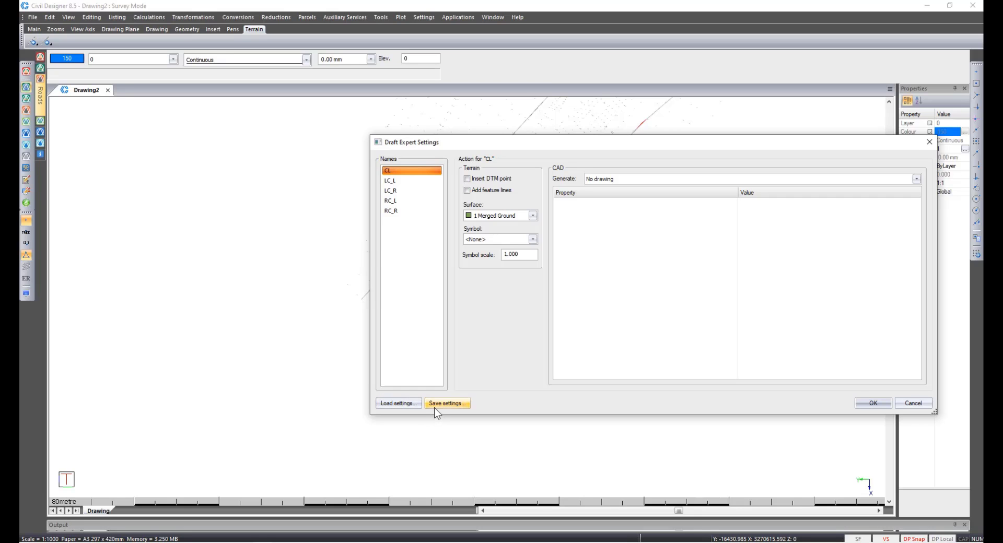
Load the Draft Expert Road Alignment.xml settings file and apply it to draft the imported alignment strings.
click(408, 404)
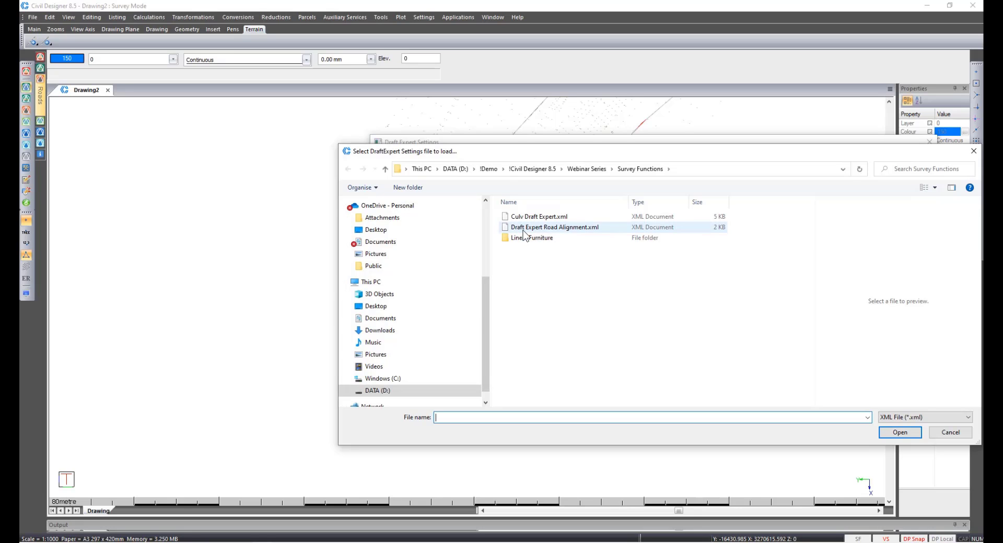
double_click(523, 231)
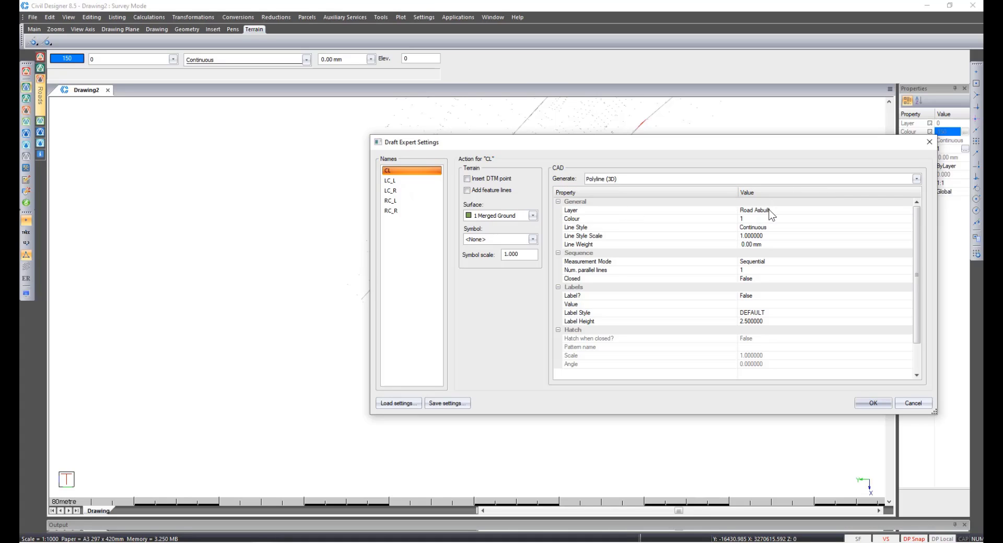
click(395, 180)
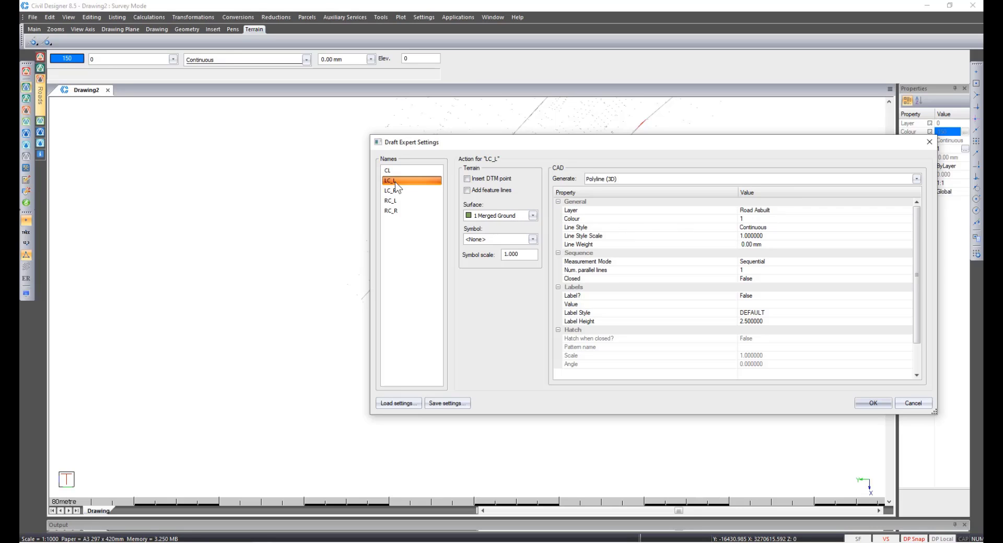
click(862, 403)
Zoom in to examine the drafted road alignment polylines.
click(481, 339)
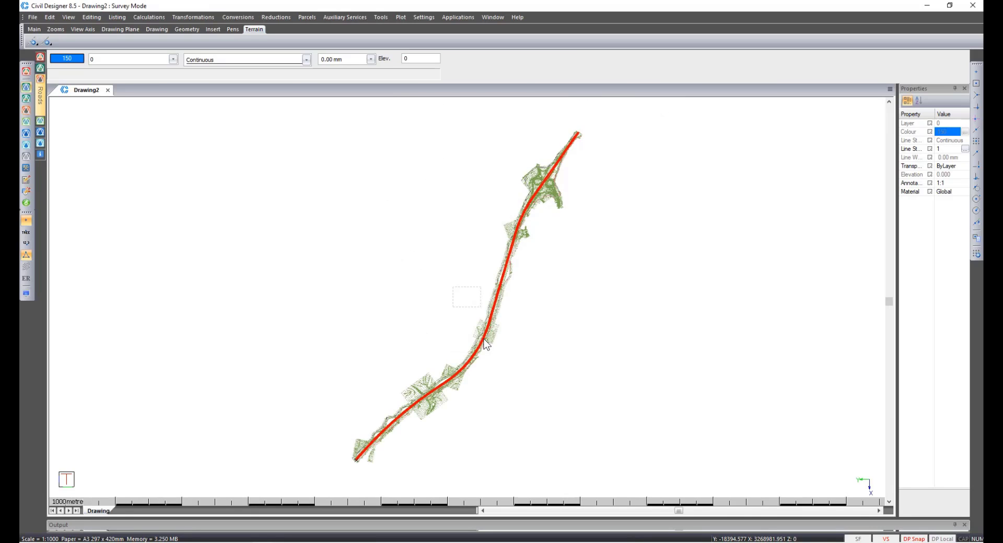
right_click(484, 339)
key(l)
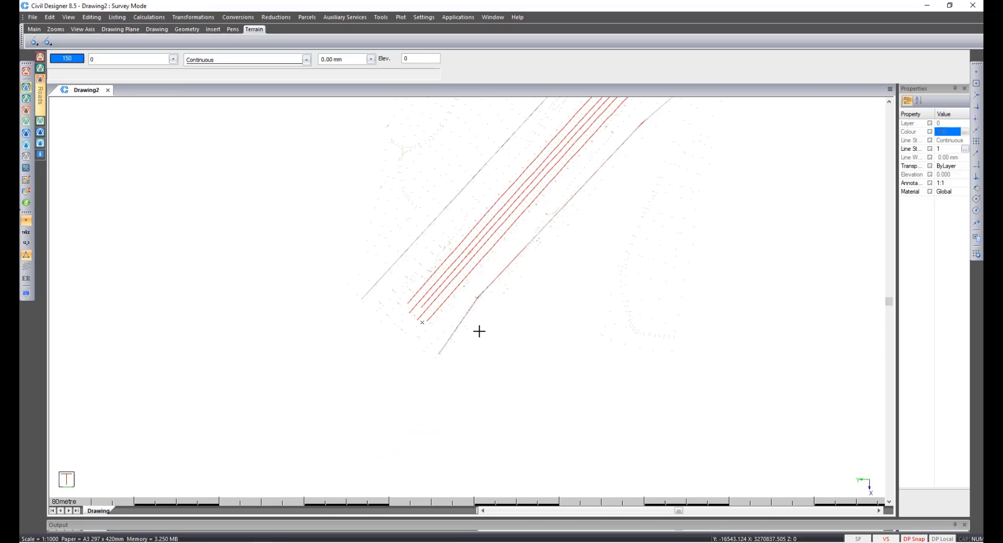
scroll(421, 307, up, 2)
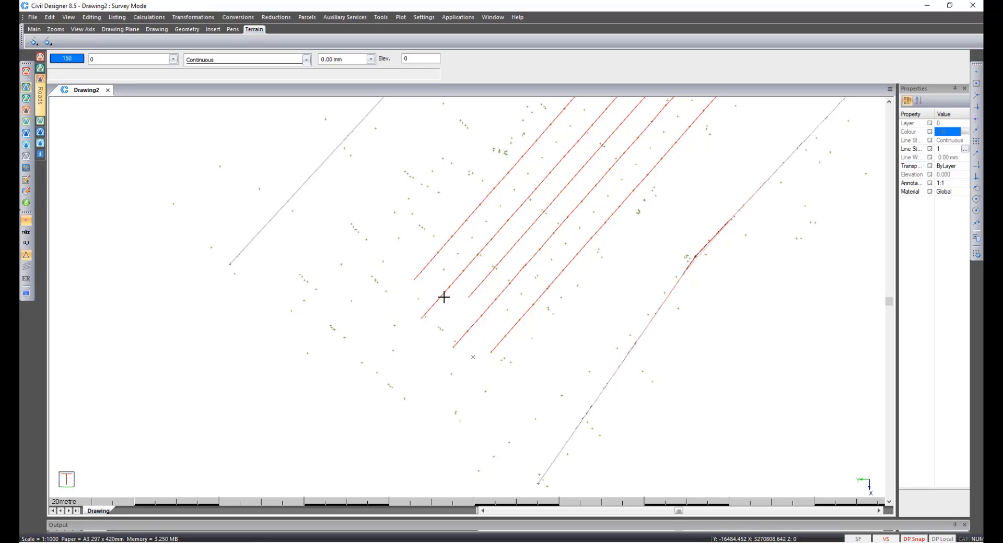
In Roads mode, set Road1 to generate as Strings using the 7223 - Road Banks - Strings Model.tem default template.
click(29, 89)
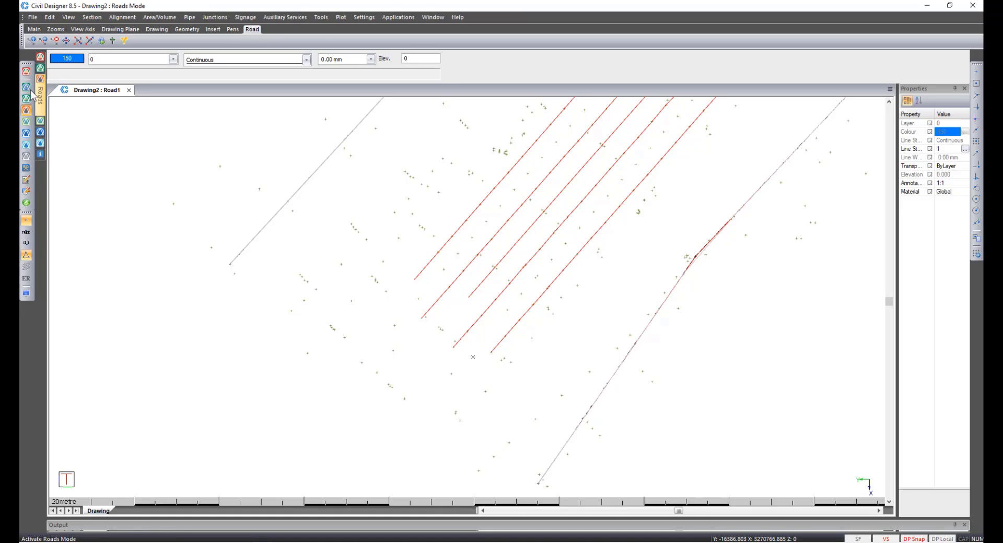
click(32, 18)
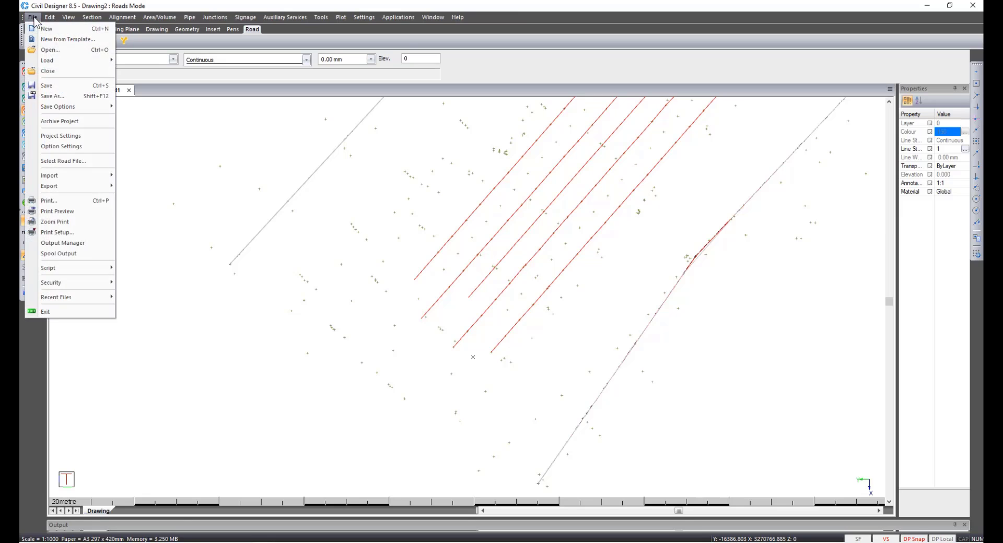
click(71, 159)
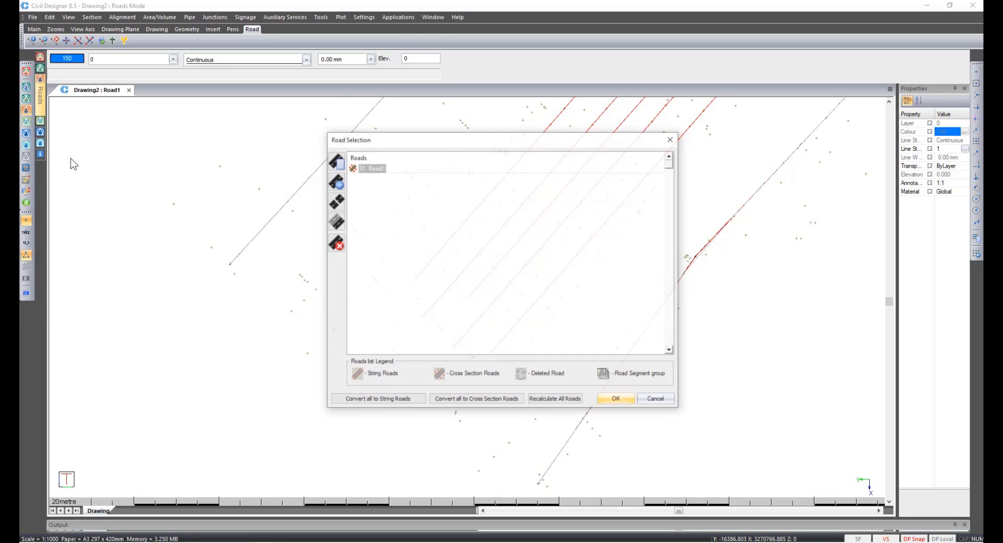
click(336, 161)
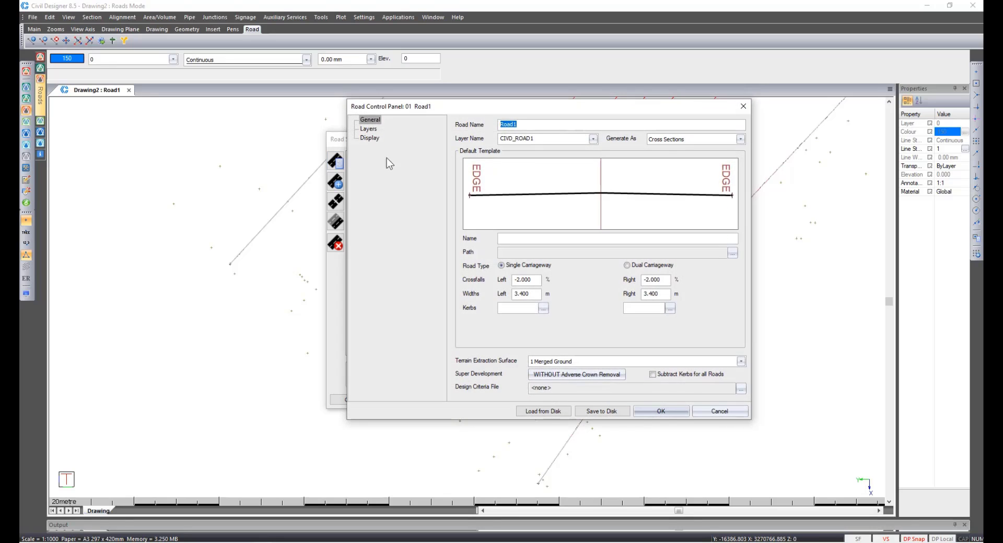
click(659, 144)
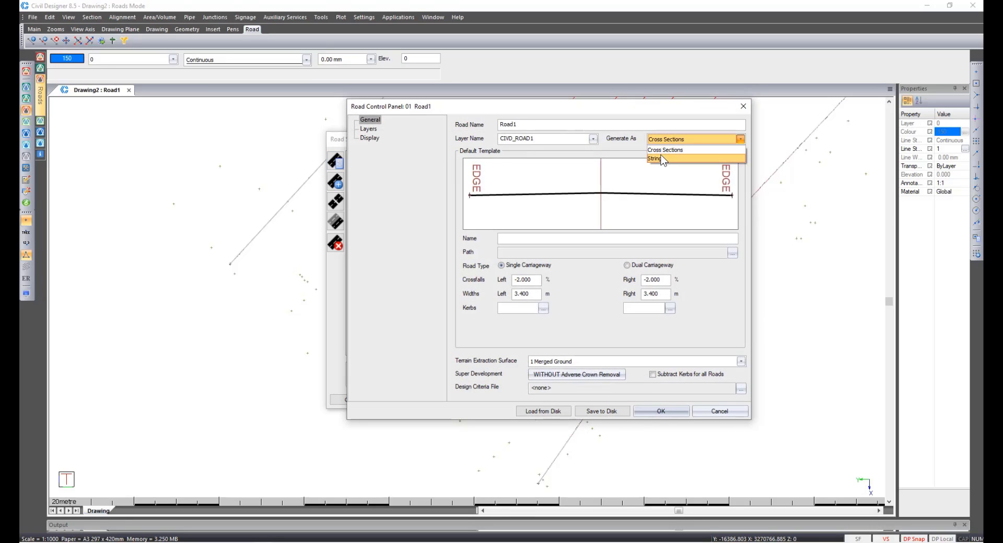
click(663, 156)
click(731, 254)
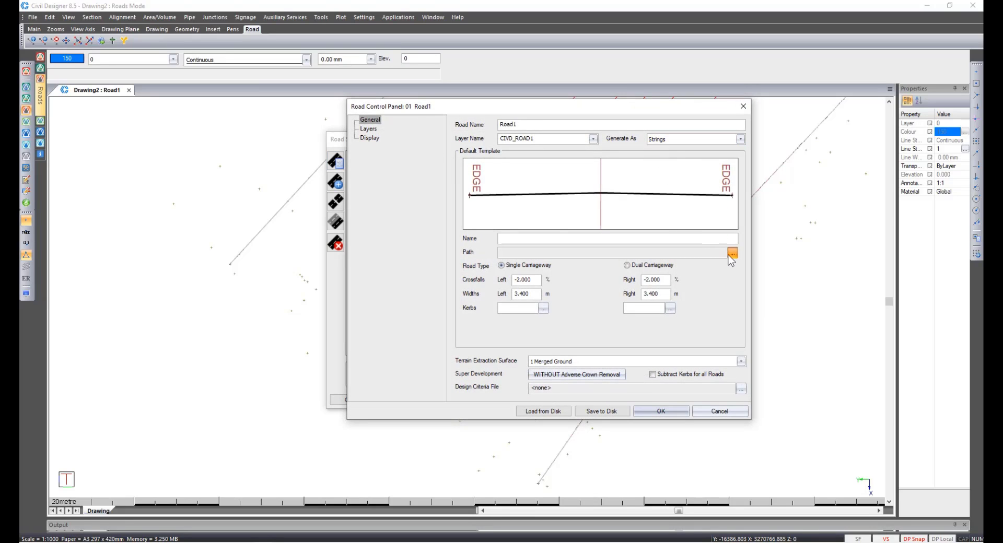
double_click(572, 219)
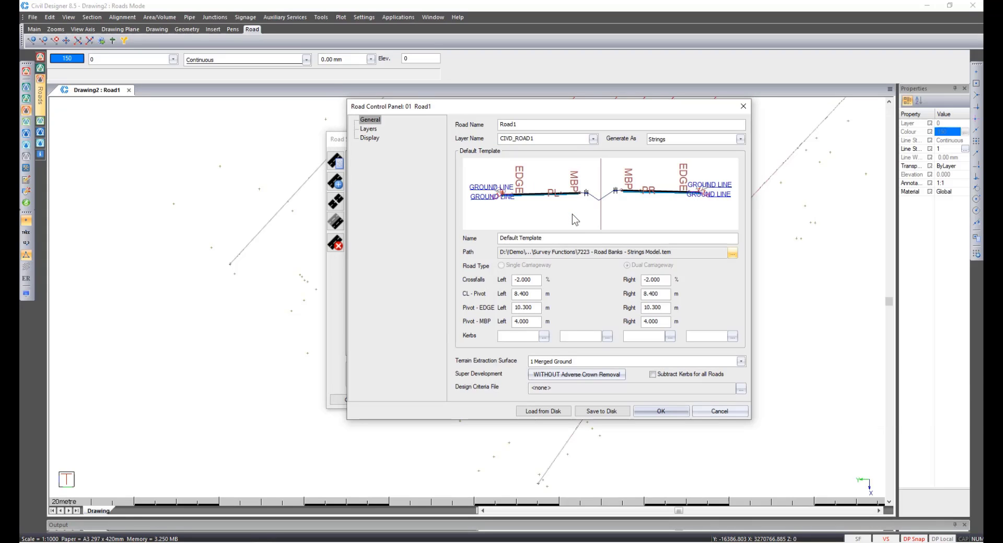
click(662, 412)
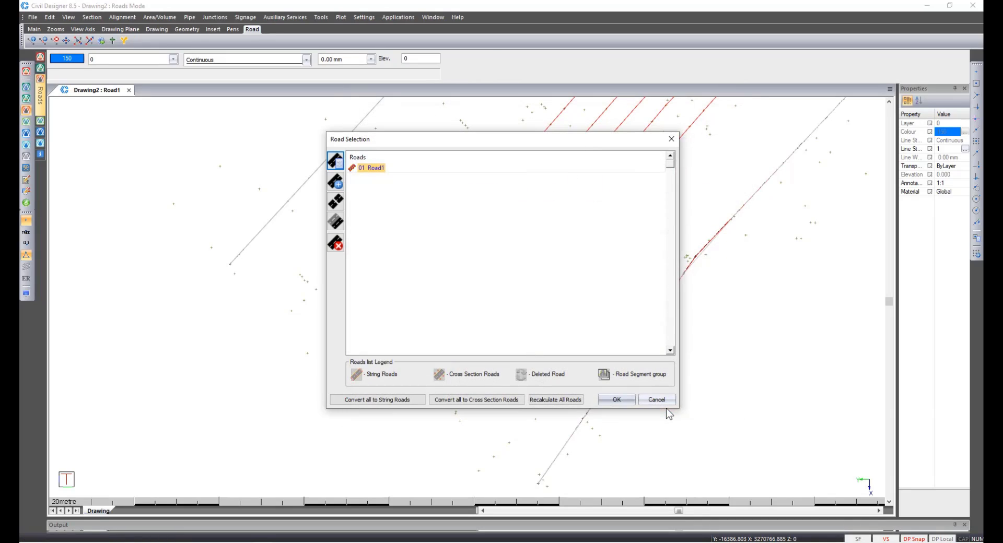
click(618, 400)
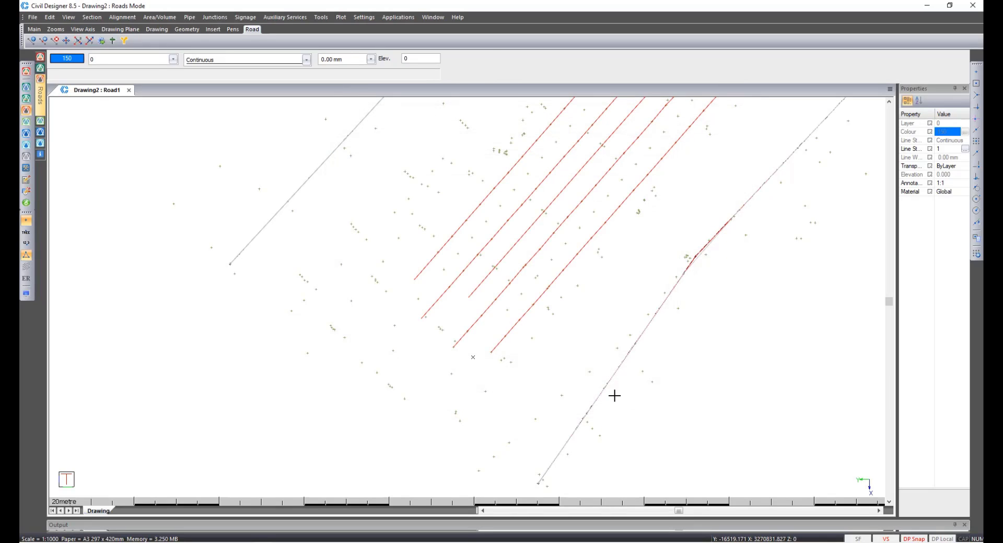
Open the alignment regression commands.
click(116, 18)
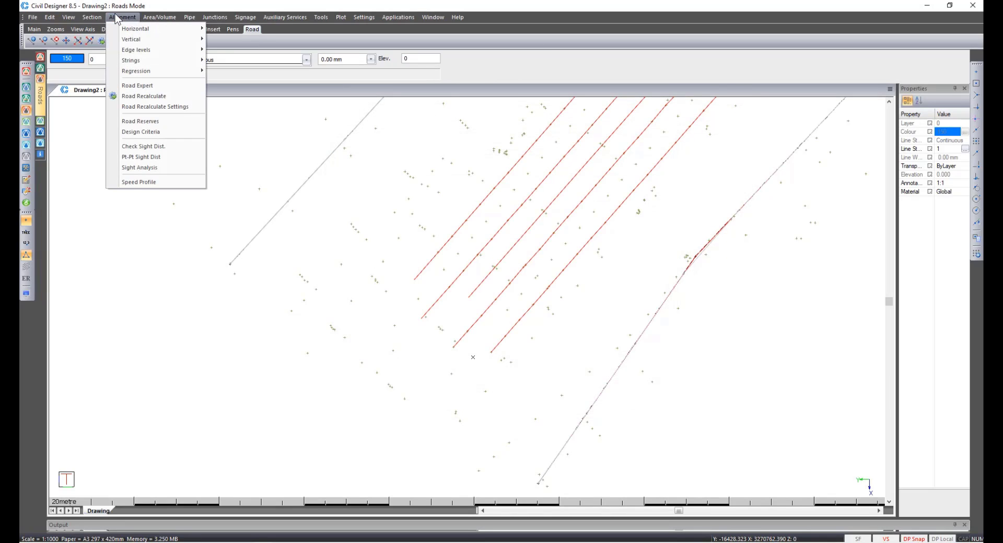
mouse_move(142, 74)
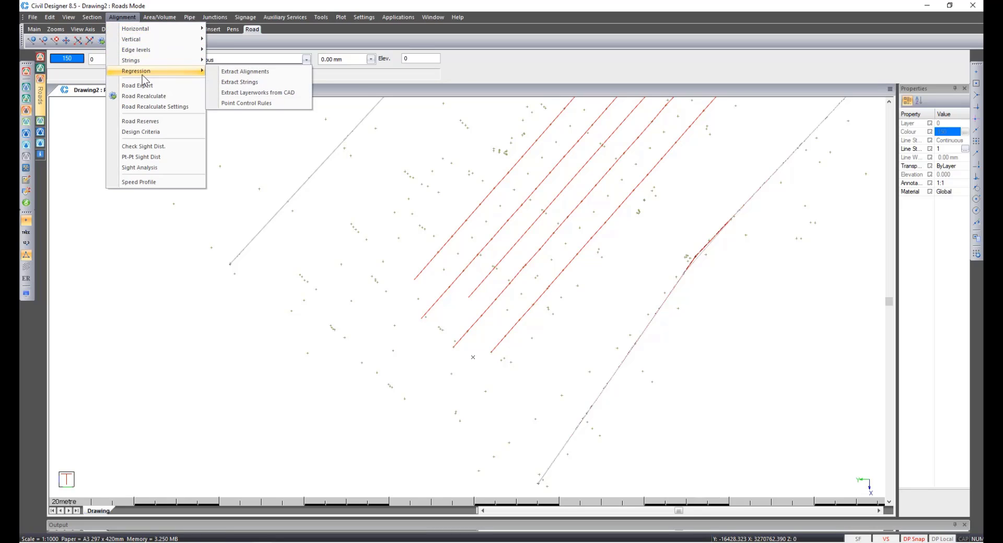
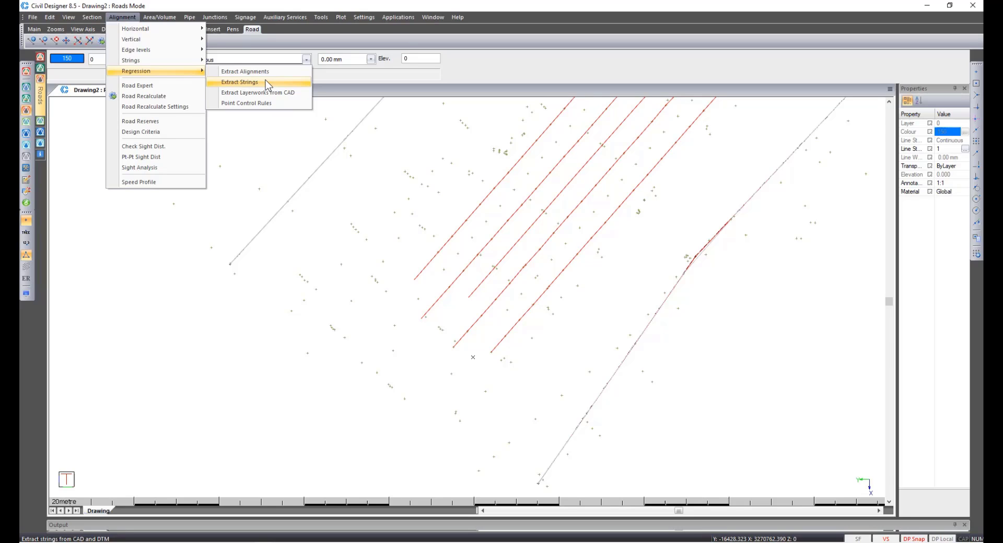
Start Extract Strings for a dual carriageway from all CAD entities, indicating the stake line start point and skipping its end point.
click(265, 82)
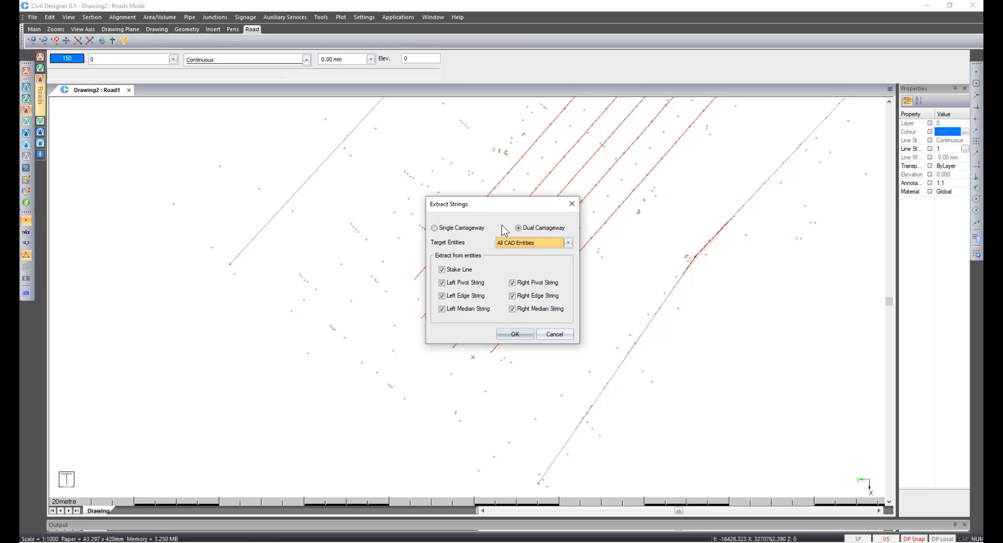
click(505, 337)
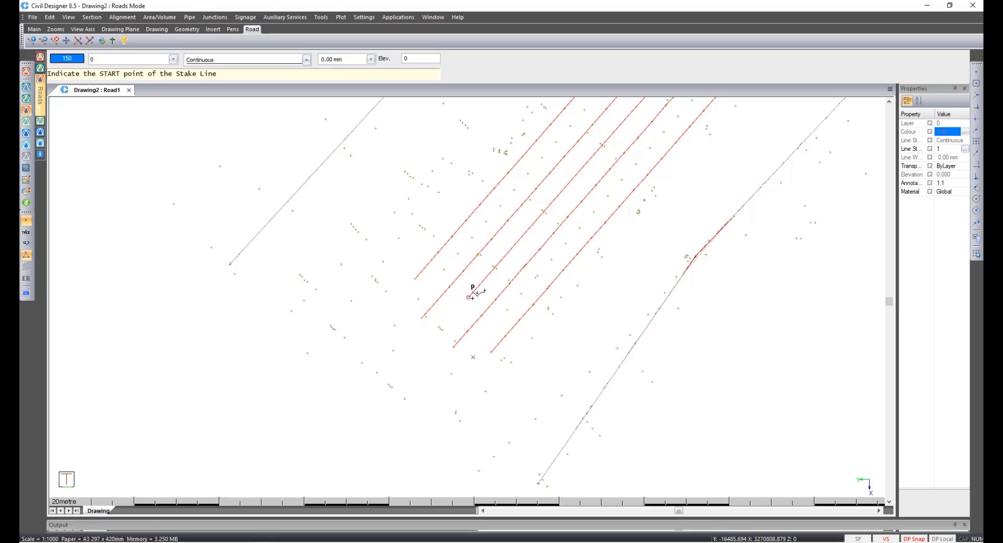
click(470, 297)
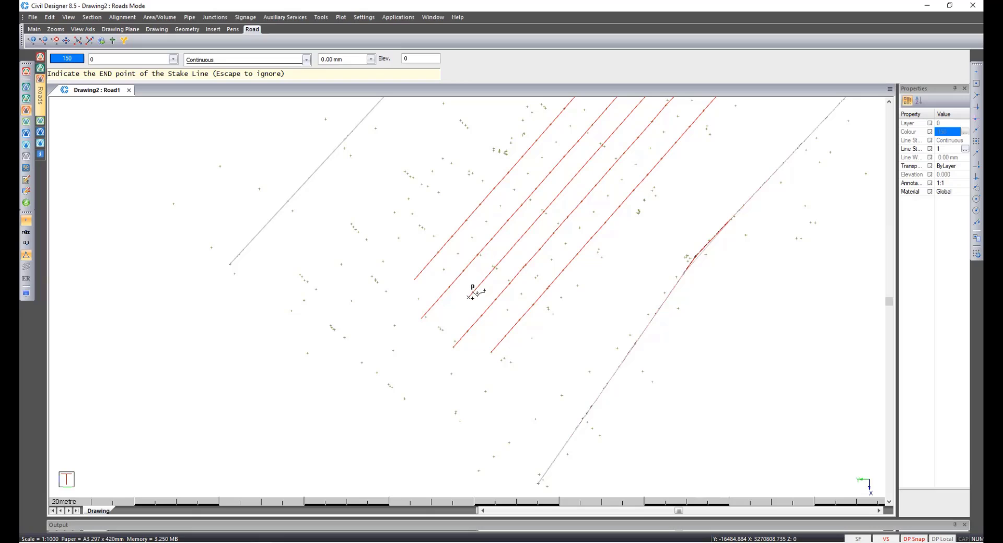
key(Escape)
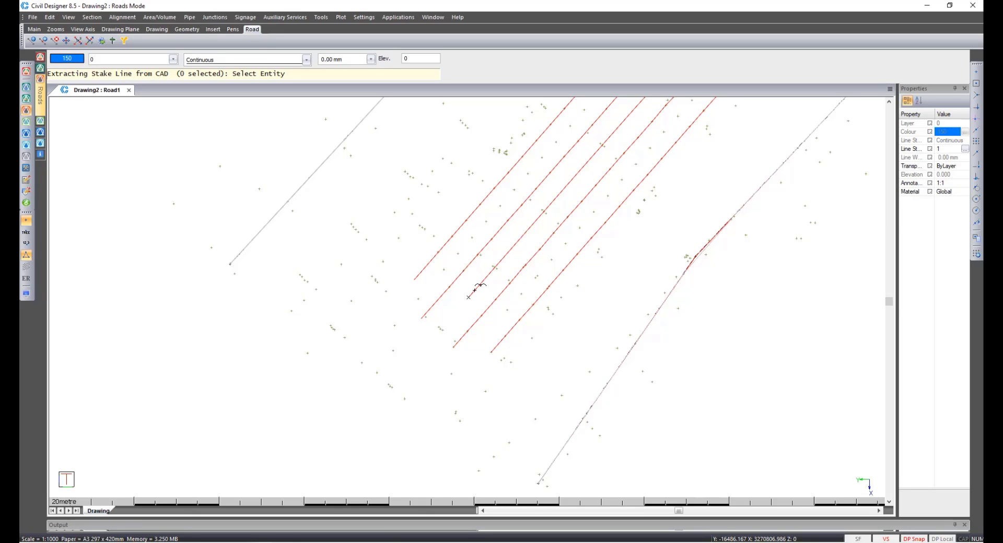
Extract the stake line from the centre polyline, overwriting the current road layers and accepting the default coordination interval.
click(474, 290)
right_click(475, 290)
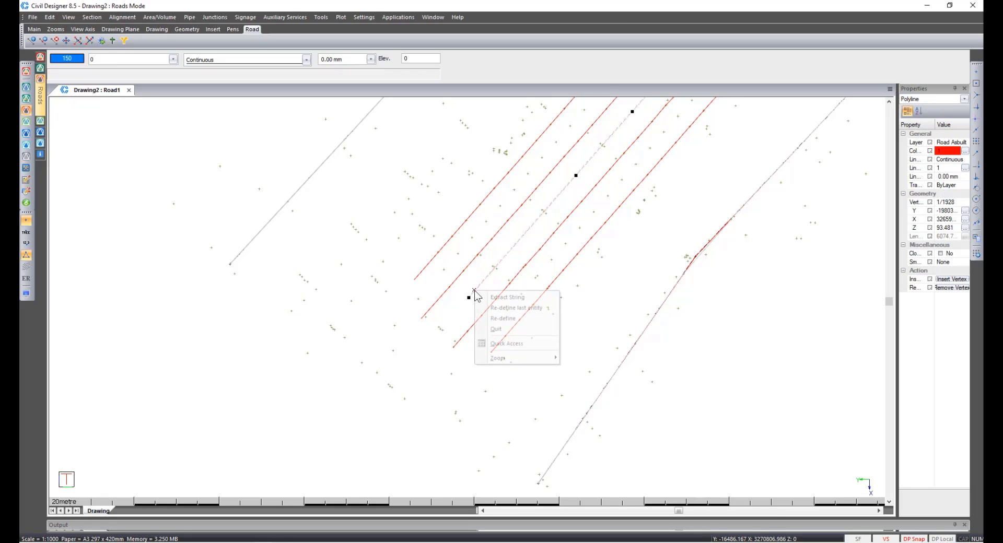
click(481, 295)
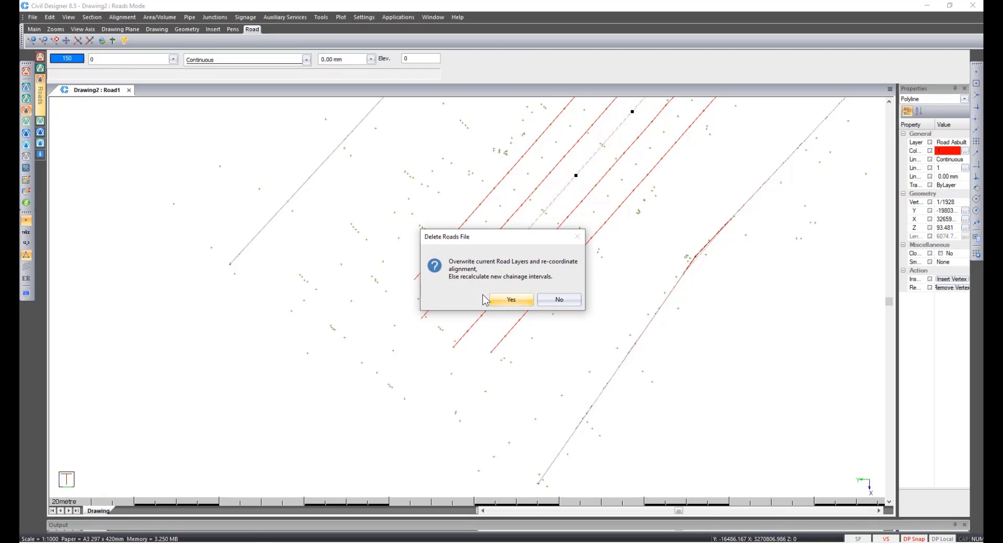
click(511, 298)
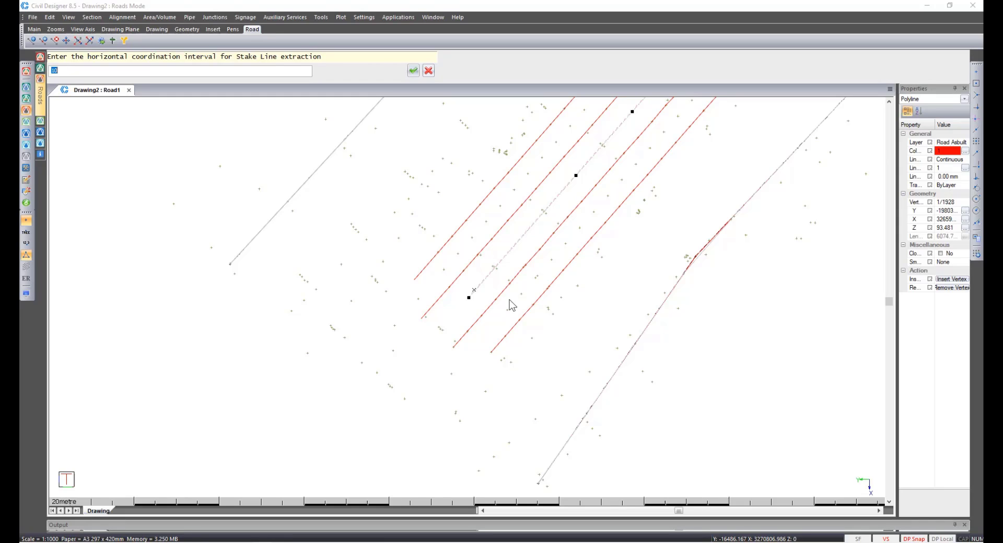
key(Return)
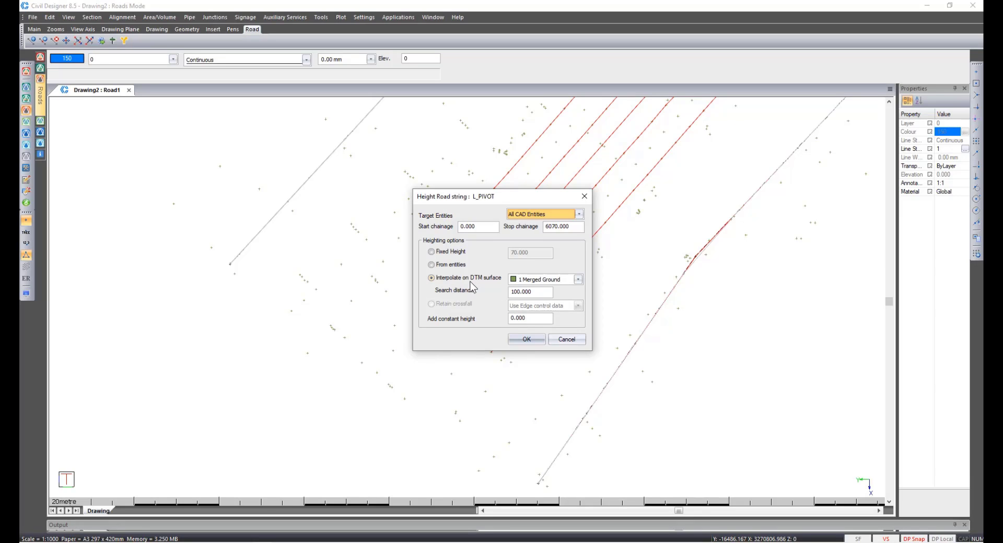
Extract the L_PIVOT and R_PIVOT strings, heighted from entities, from the polylines on either side of the stake line.
click(443, 265)
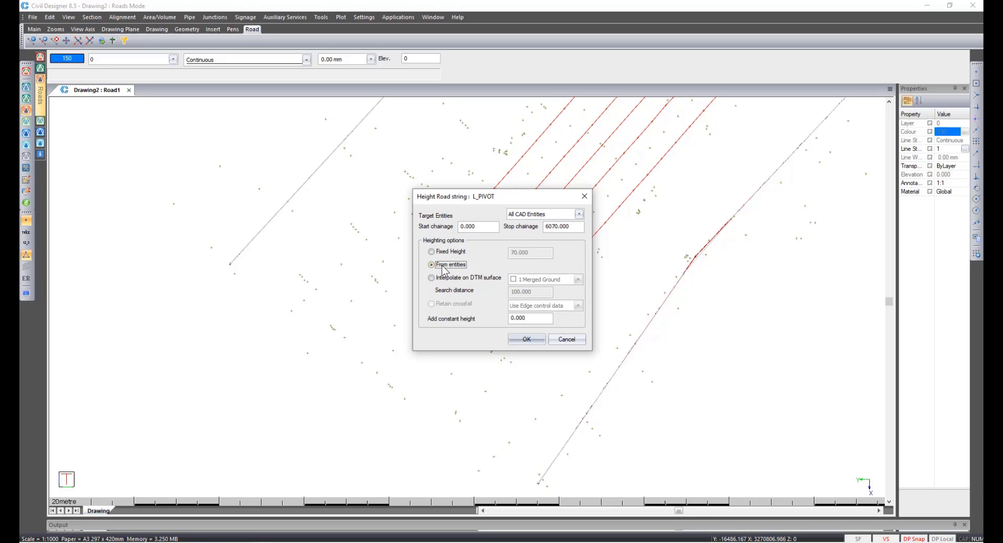
click(528, 339)
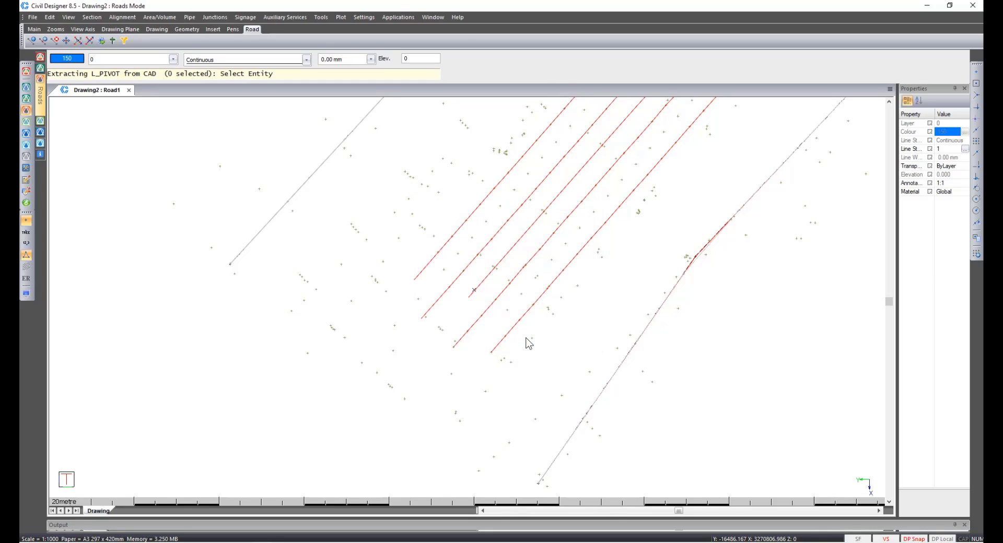
click(432, 307)
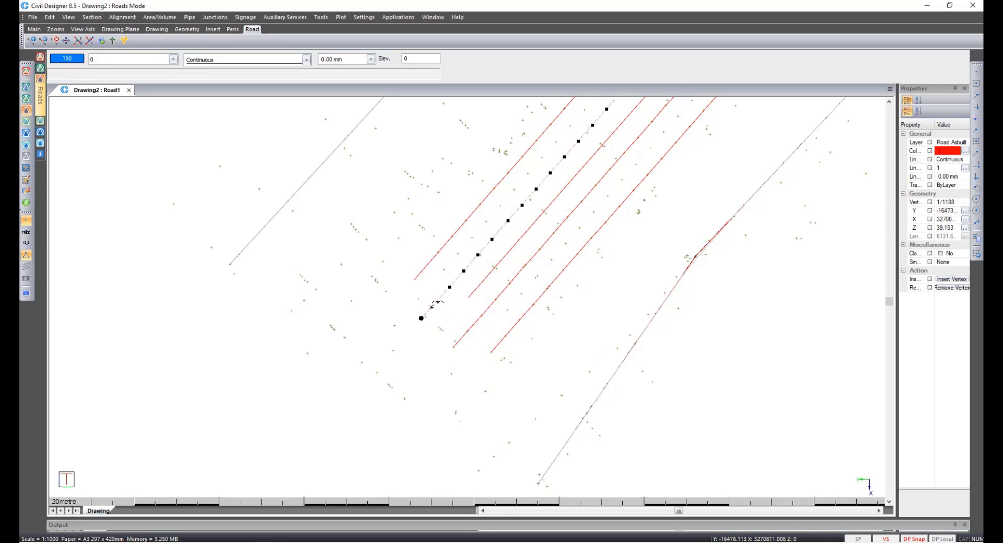
right_click(431, 307)
click(451, 314)
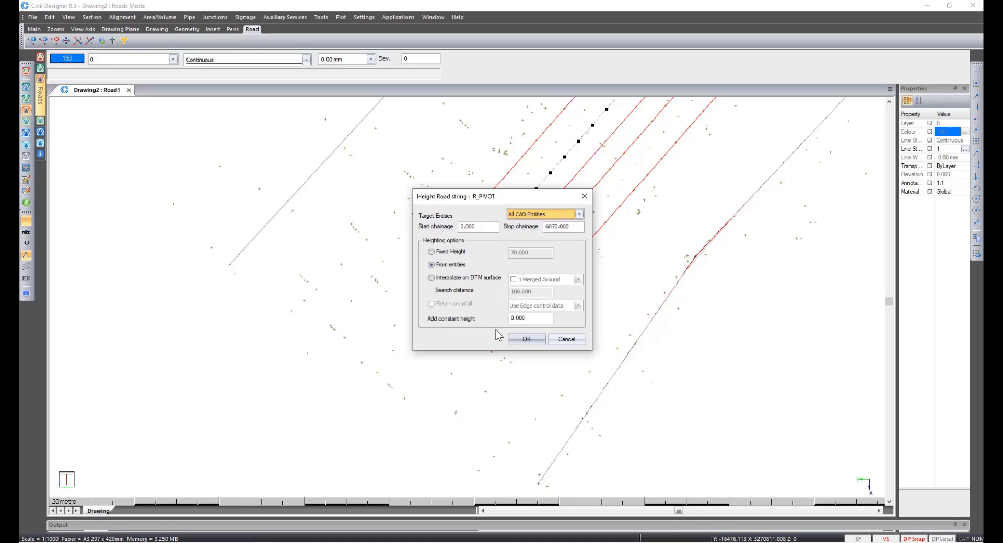
click(525, 340)
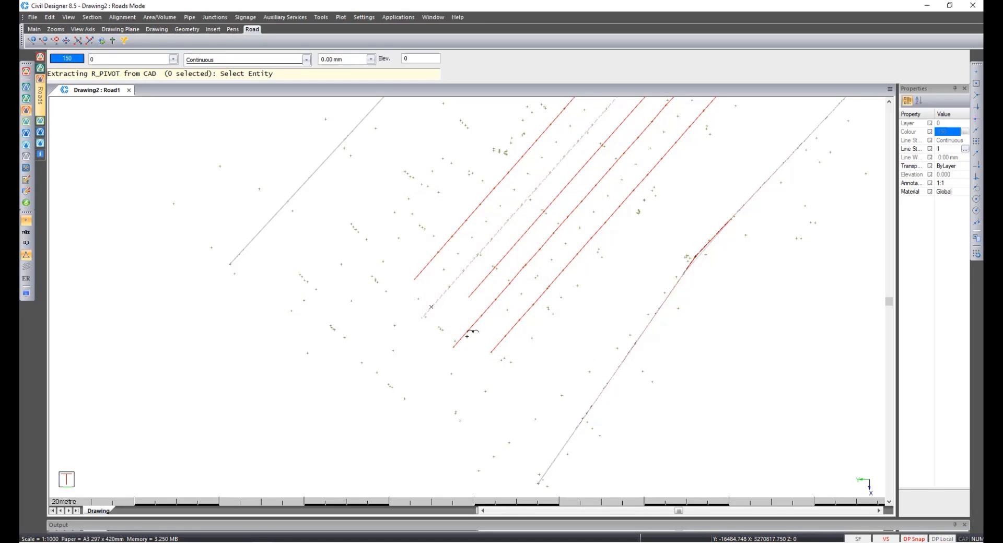
click(468, 331)
right_click(464, 338)
click(473, 343)
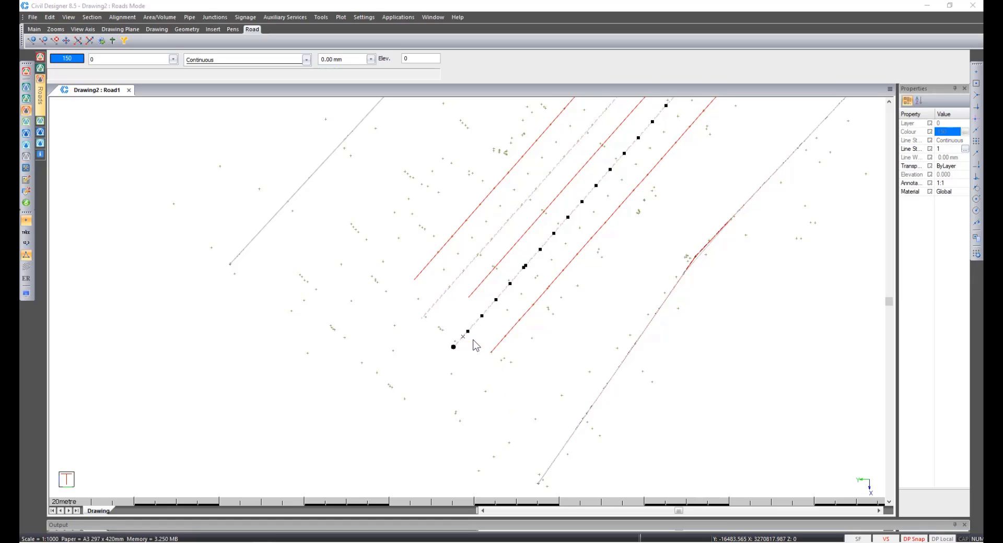
Extract the L_ROAD_EDGE and R_ROAD_EDGE strings from the outer left and right polylines, heighted from entities.
click(521, 342)
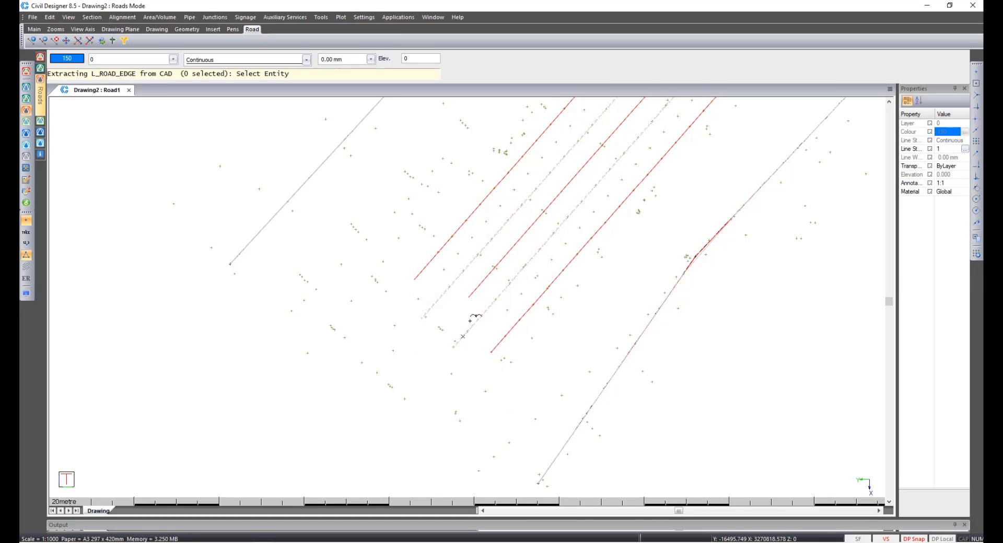
click(421, 274)
right_click(426, 277)
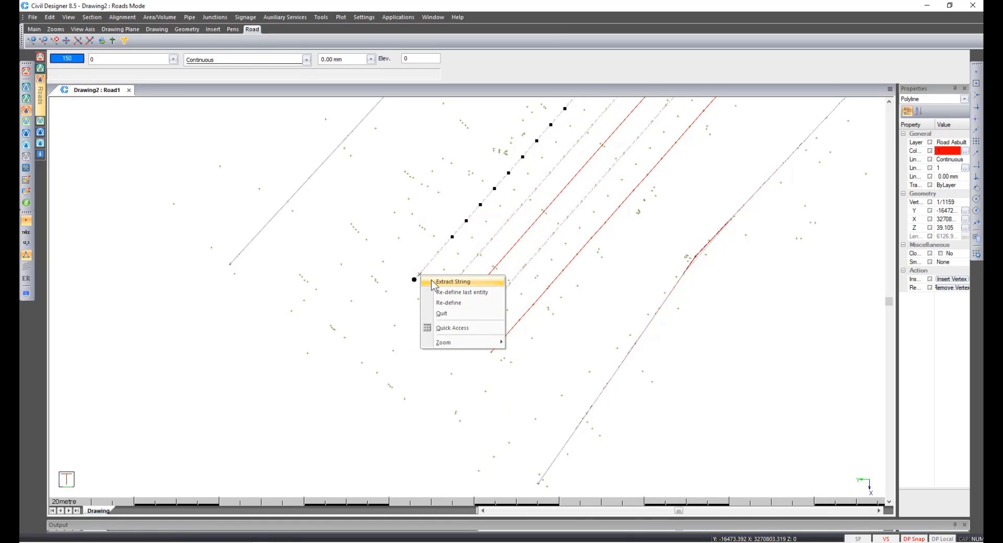
click(432, 282)
click(525, 340)
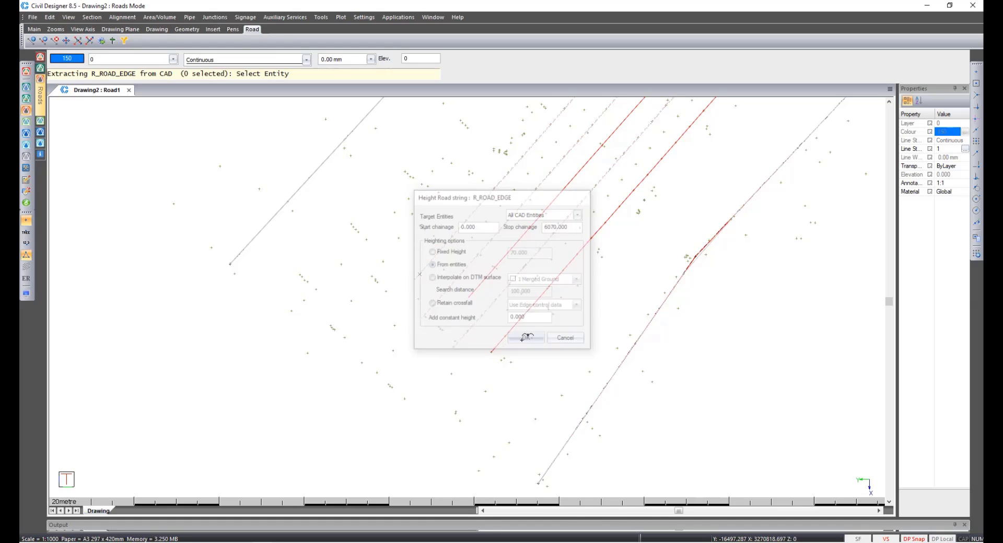
click(505, 338)
right_click(498, 342)
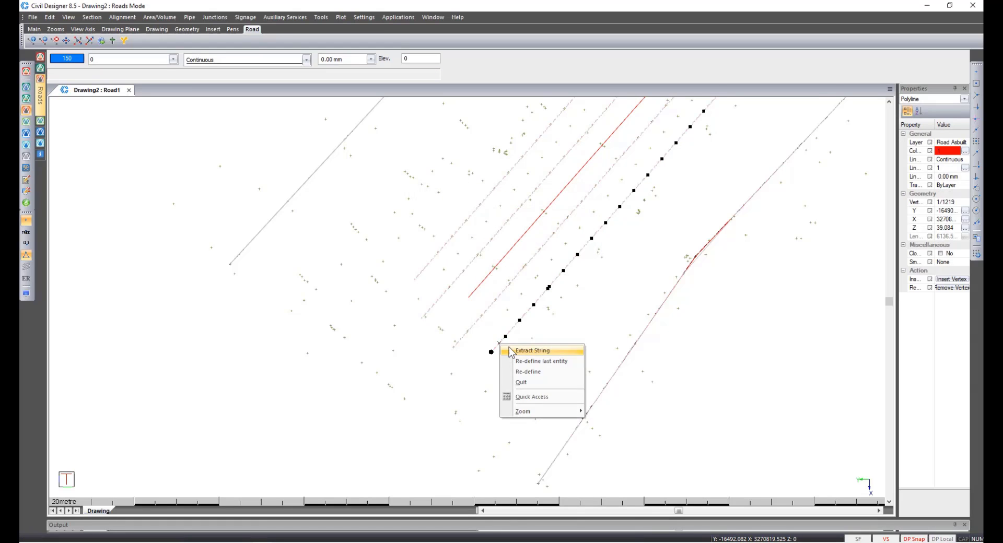
click(509, 347)
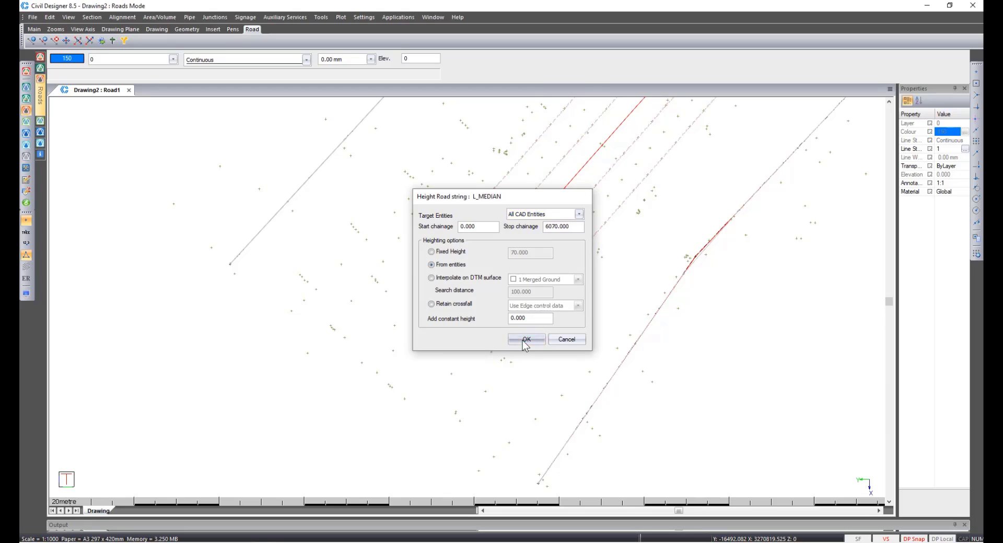
Extract the L_MEDIAN and R_MEDIAN strings from their polylines, heighted from entities, and acknowledge the linking notice.
click(522, 341)
click(431, 306)
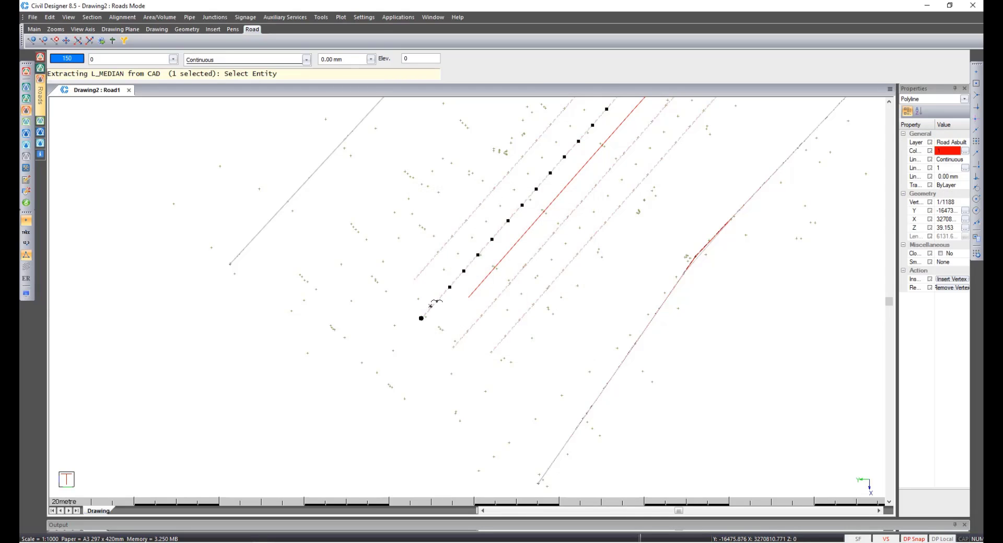
right_click(431, 305)
click(443, 313)
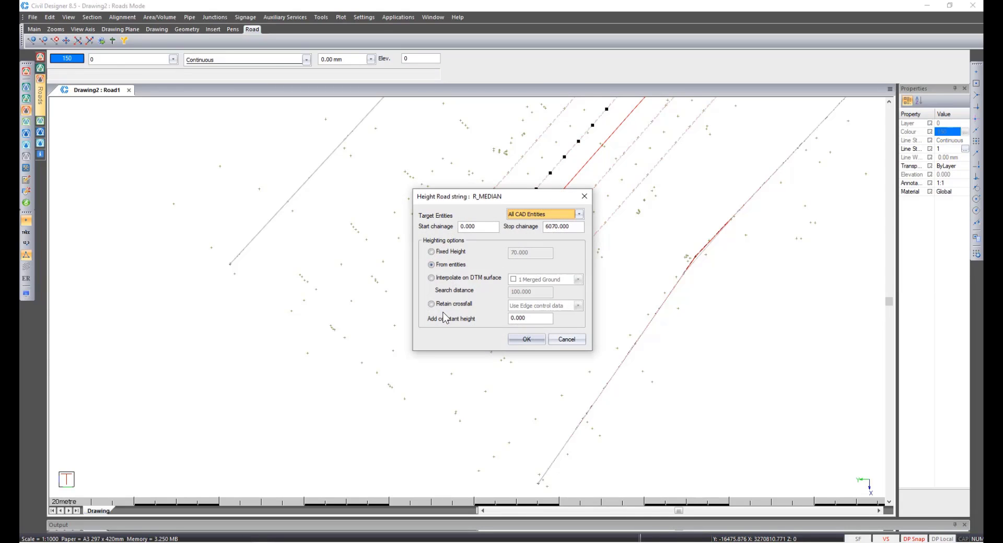
click(527, 340)
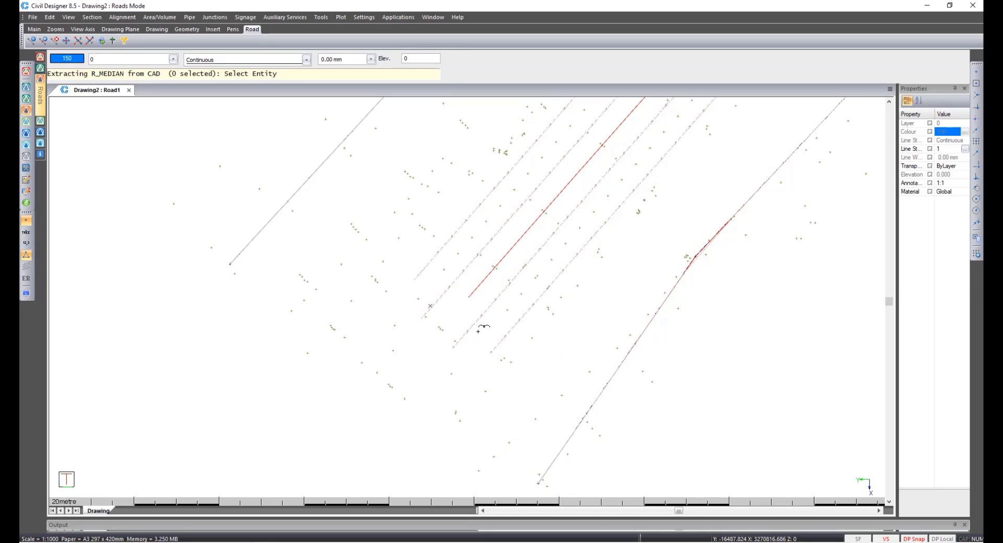
click(473, 329)
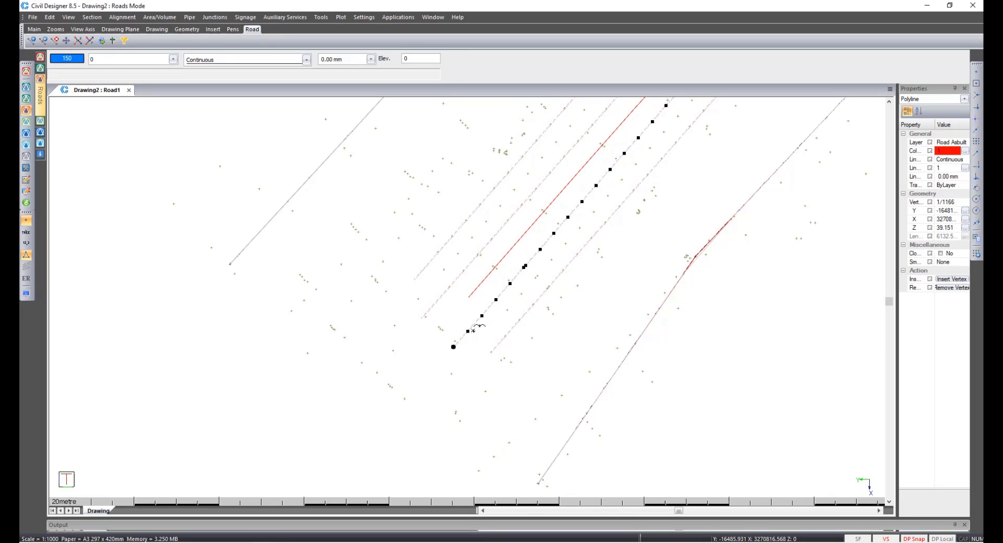
right_click(473, 330)
click(487, 337)
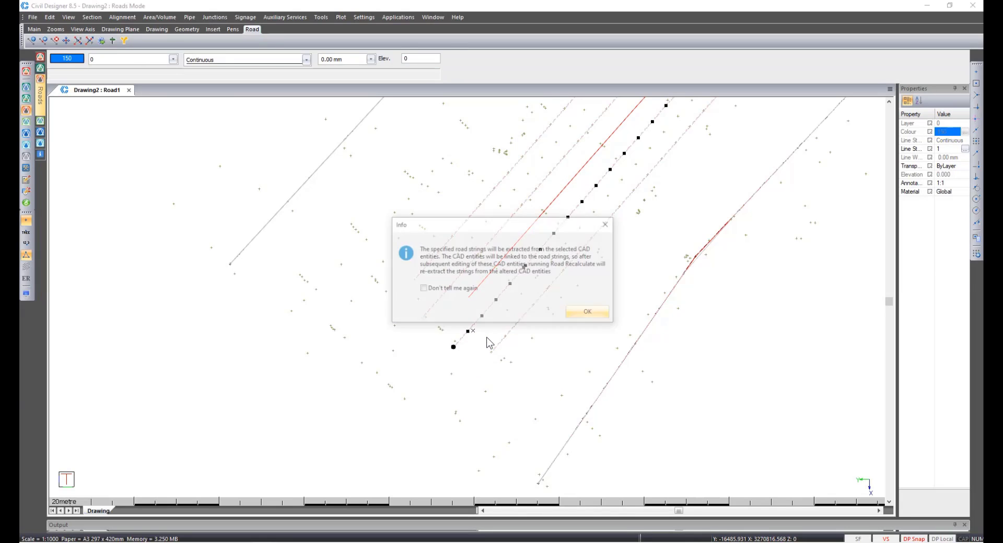
click(596, 312)
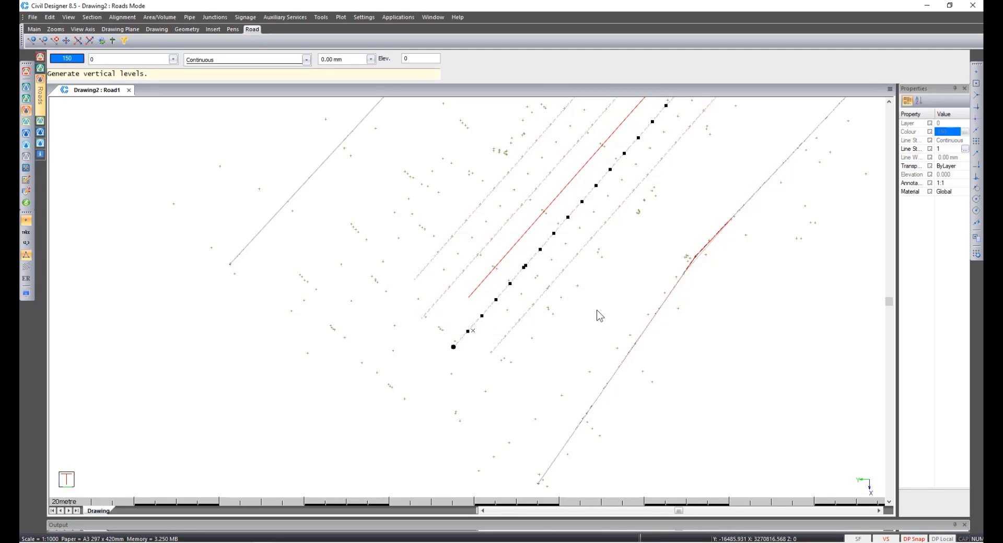
Apply the display settings to draw the Road1 road plan.
click(26, 295)
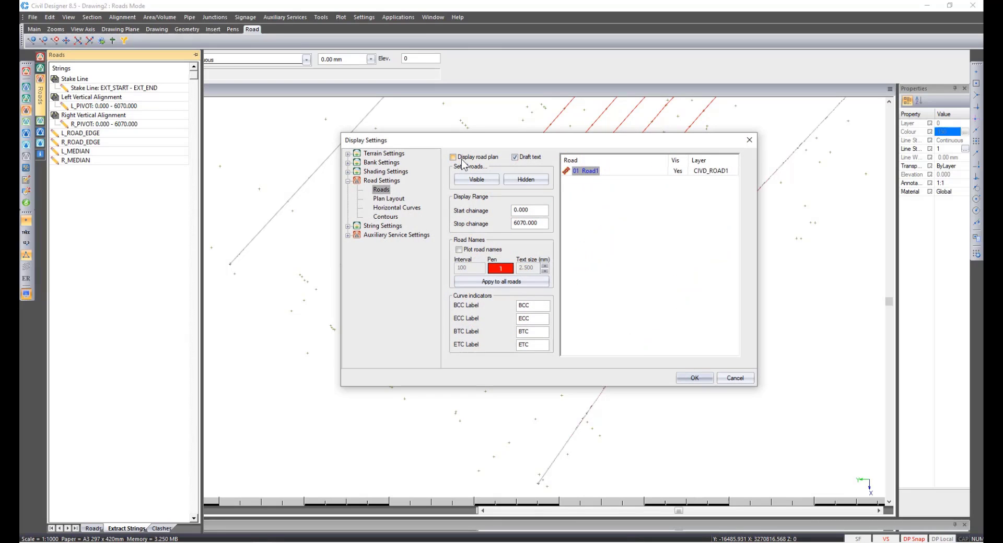
click(697, 379)
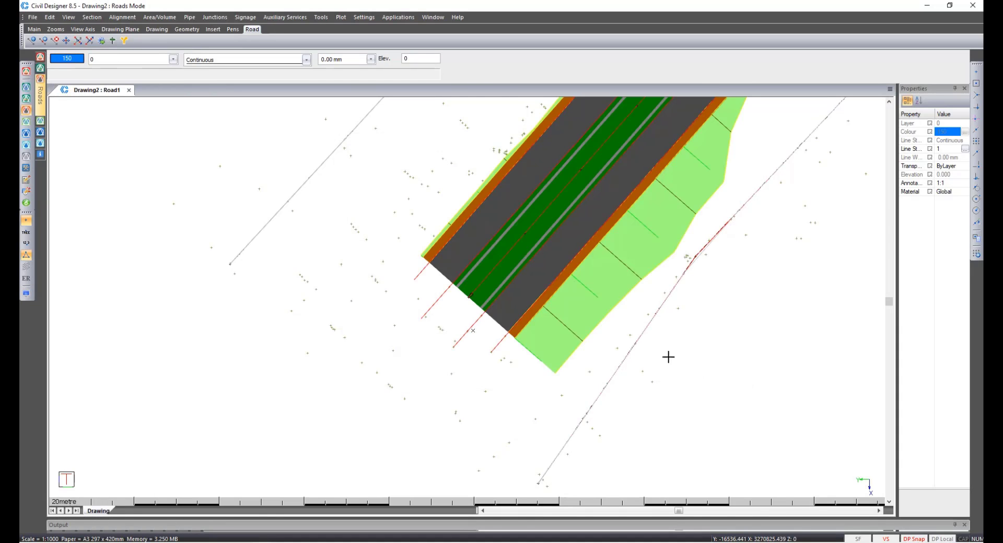
scroll(535, 279, down, 5)
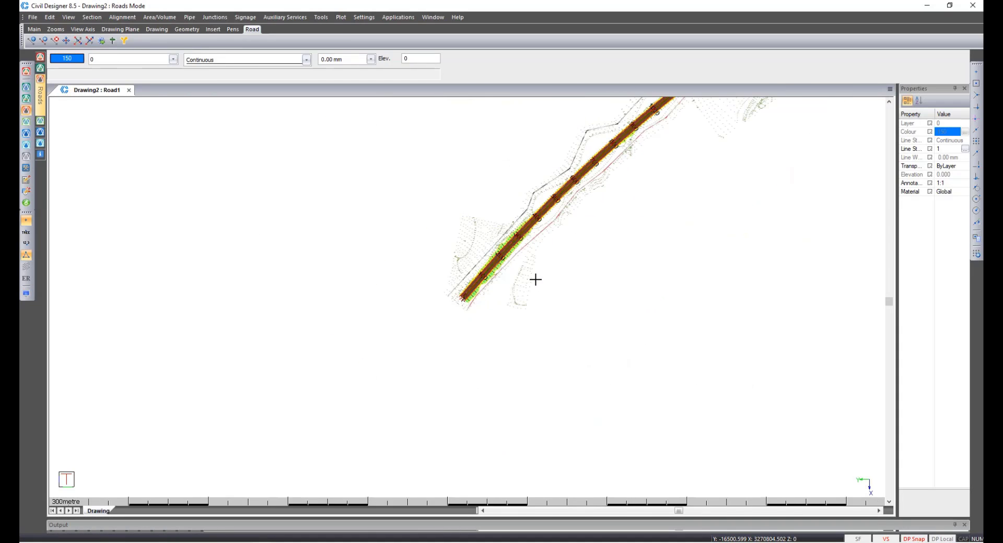
scroll(462, 292, up, 5)
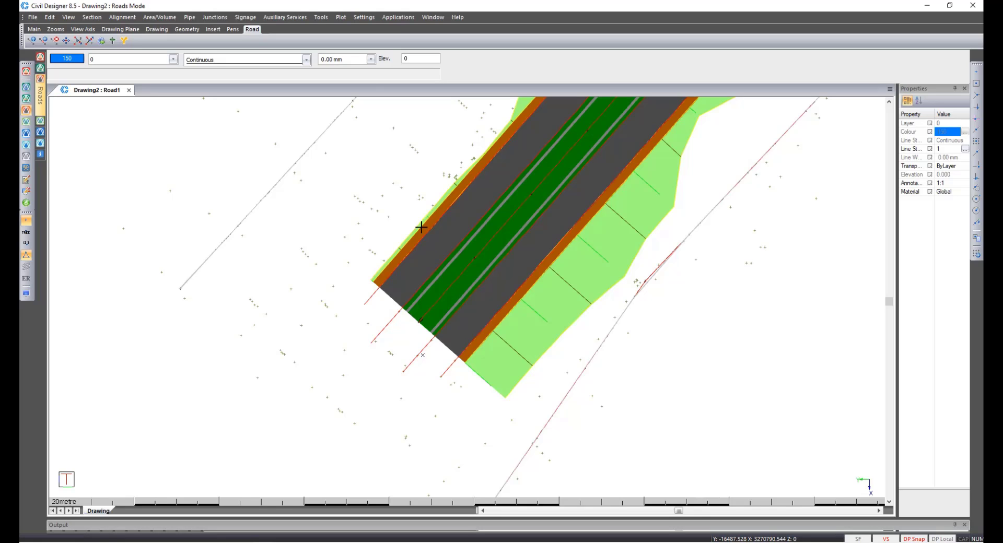
Open the Linear Road Furniture Editor and clear the panel block of the Fence furniture.
click(321, 19)
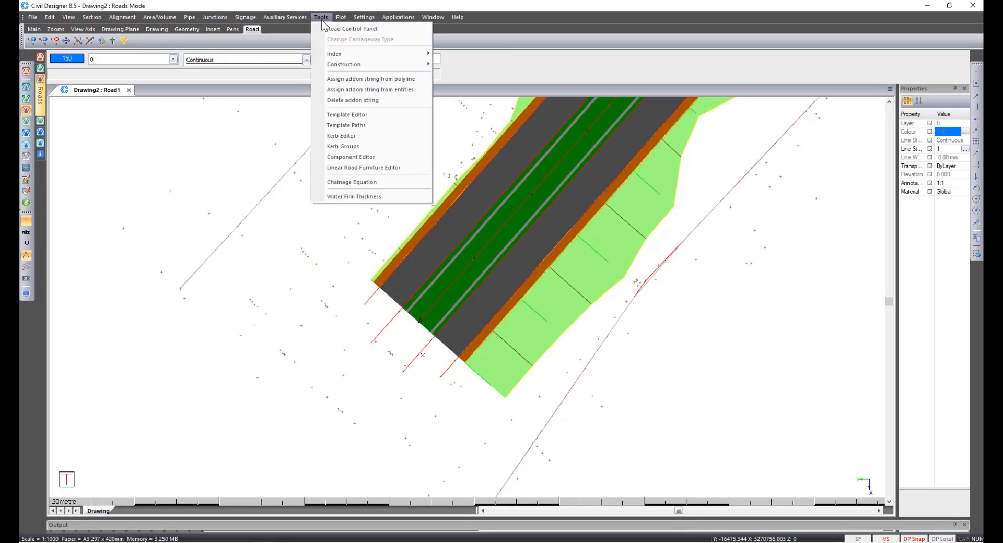
click(358, 168)
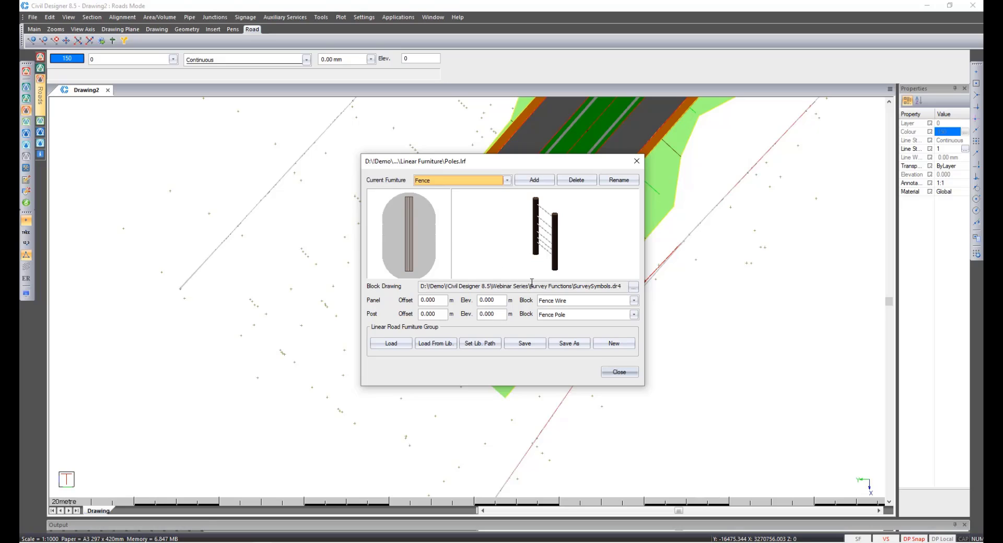
click(633, 300)
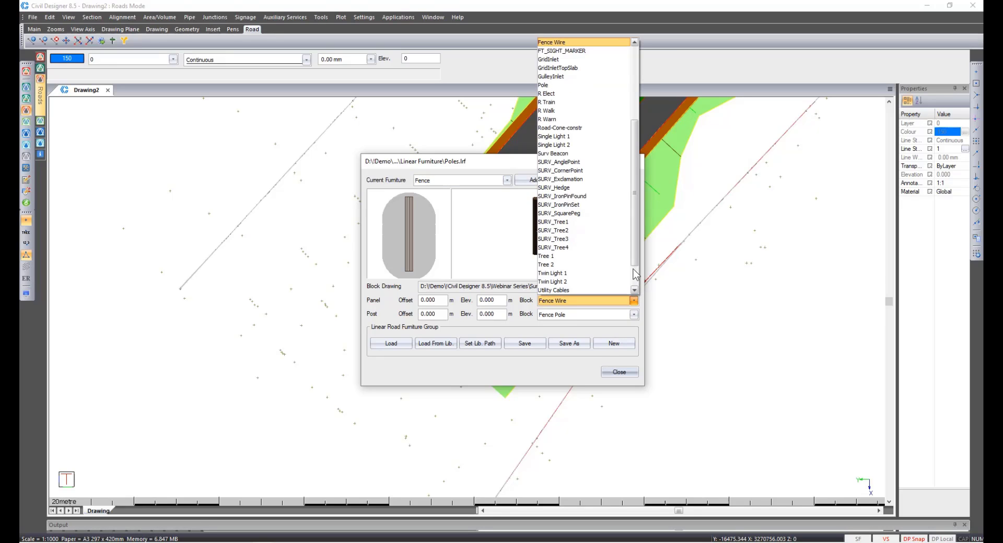
drag(635, 266, 637, 190)
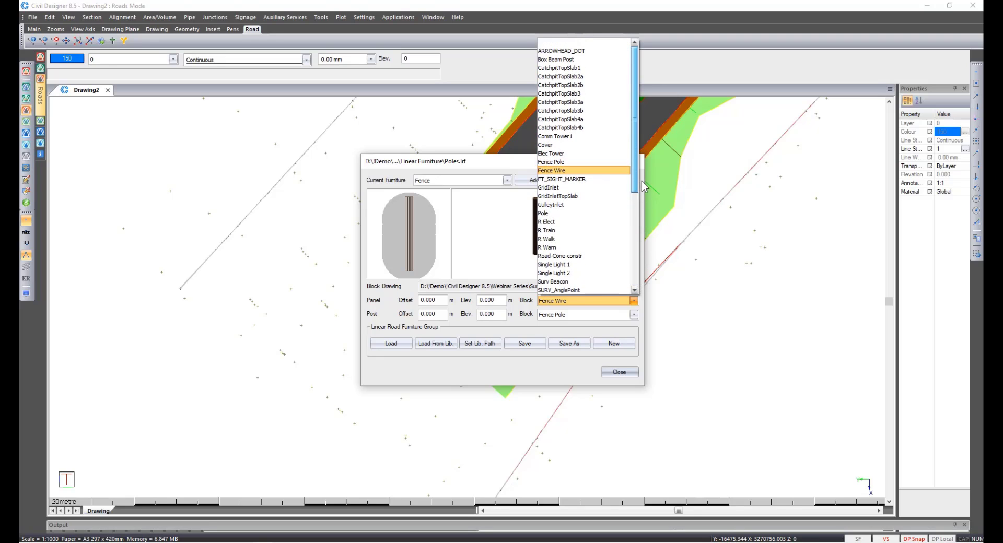
click(564, 45)
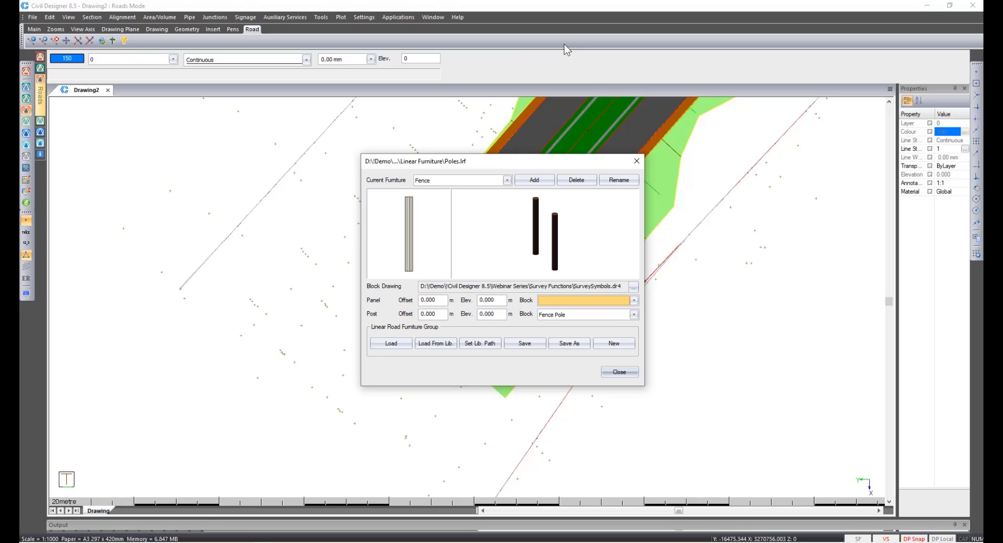
Set the Fence furniture's post block to Twin Light 1 and close the Linear Road Furniture Editor.
click(590, 315)
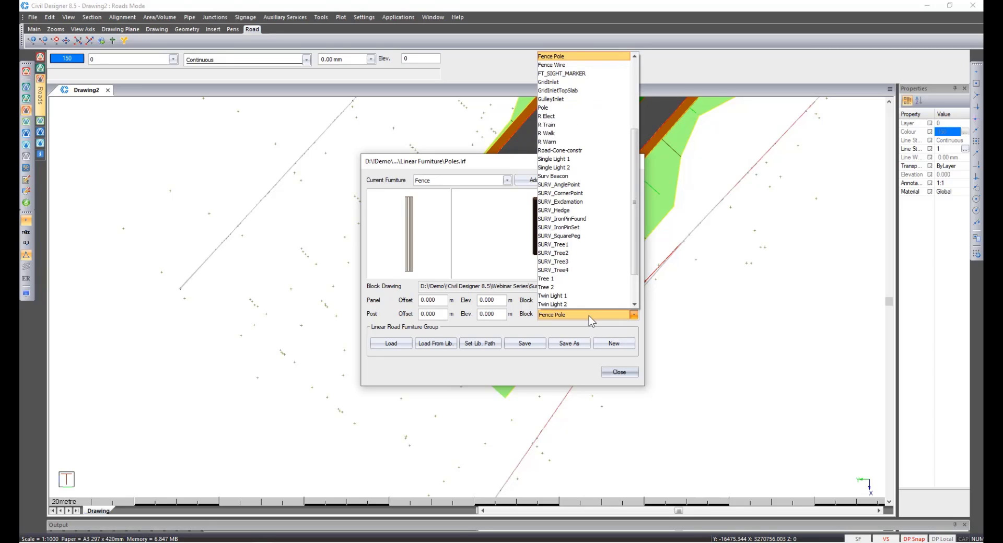
click(578, 296)
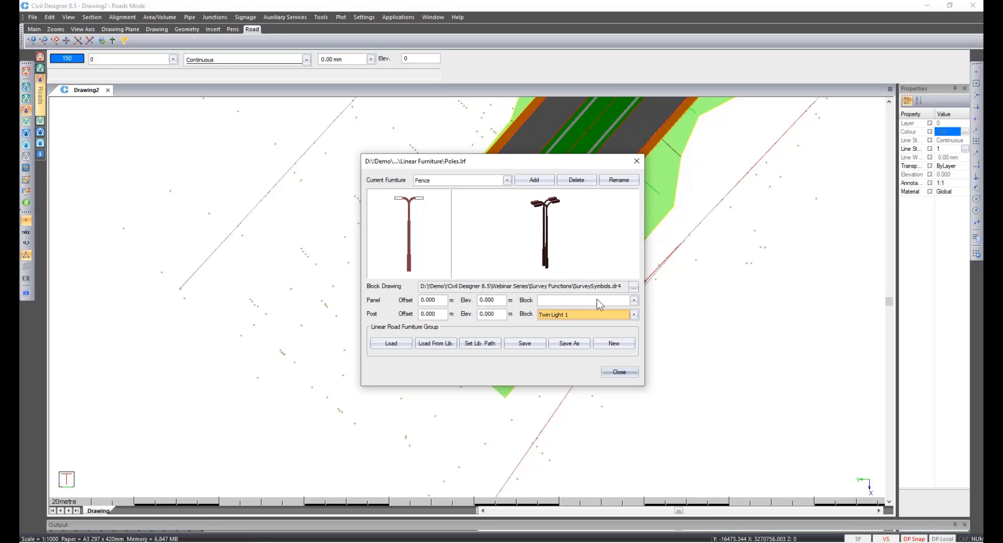
click(622, 372)
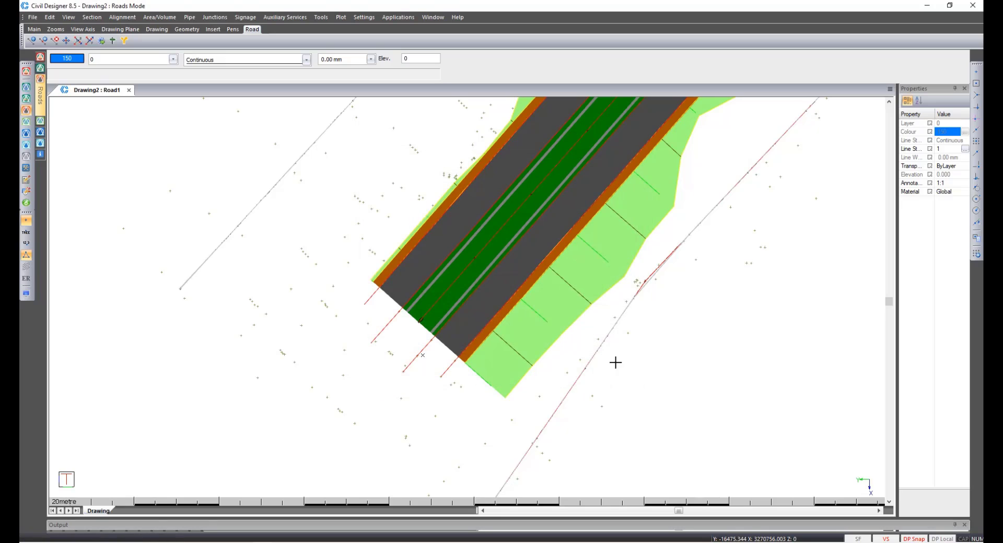
Add Linear Street Light furniture with a 150 m post distance along the road's display line, then quit the command.
click(245, 17)
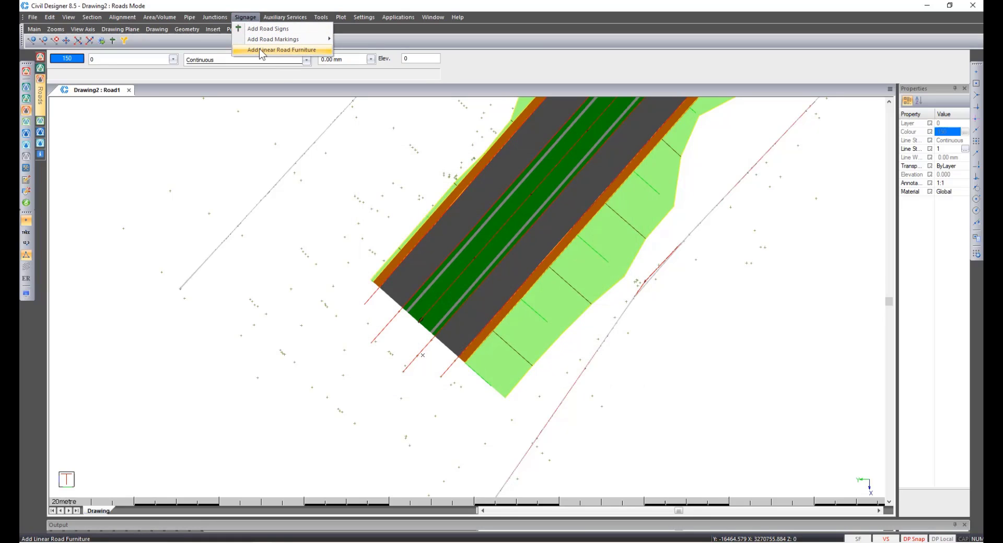
click(260, 50)
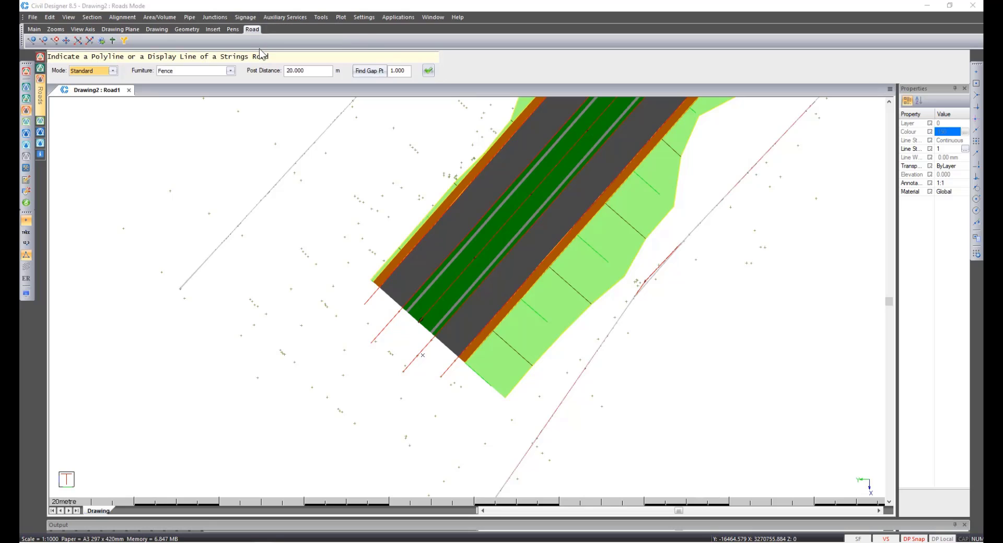
click(230, 72)
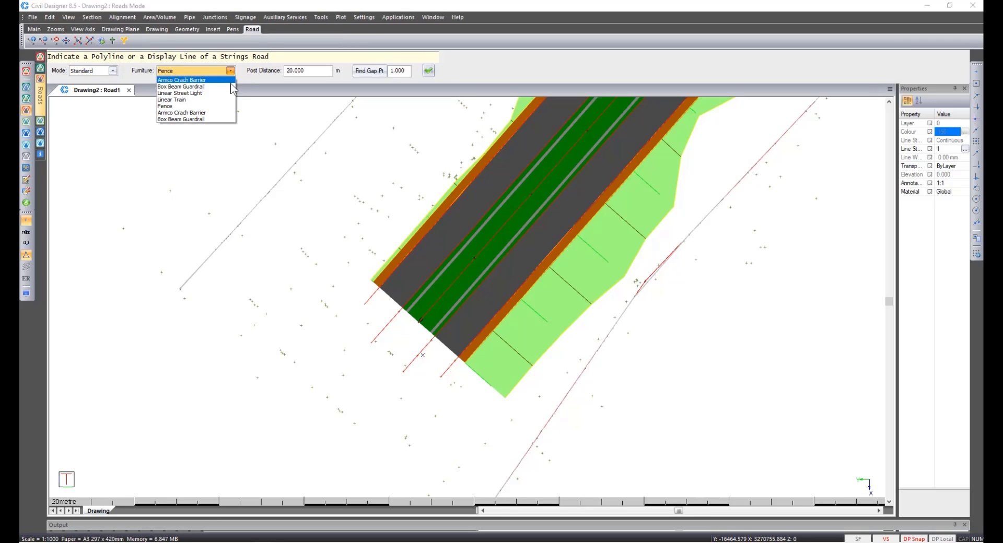
click(230, 94)
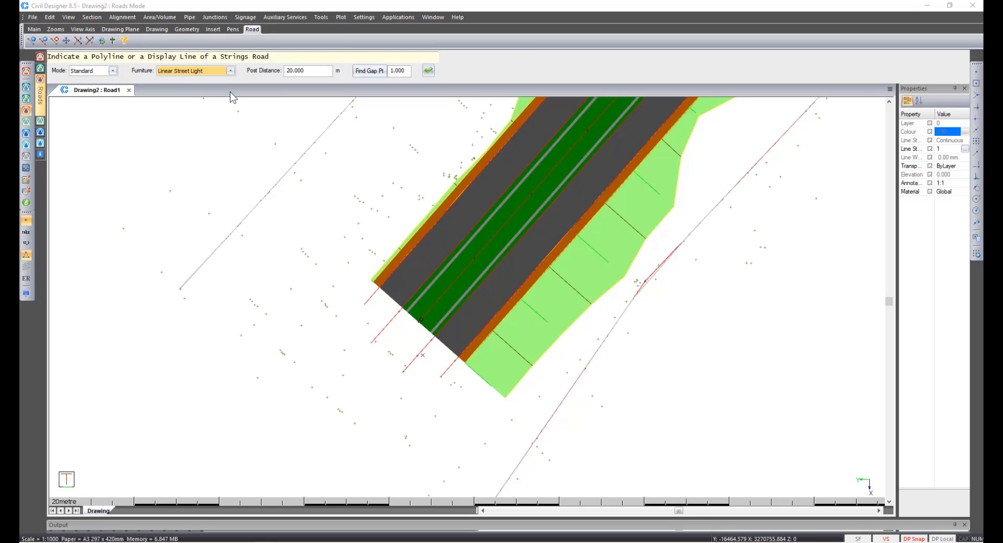
double_click(317, 70)
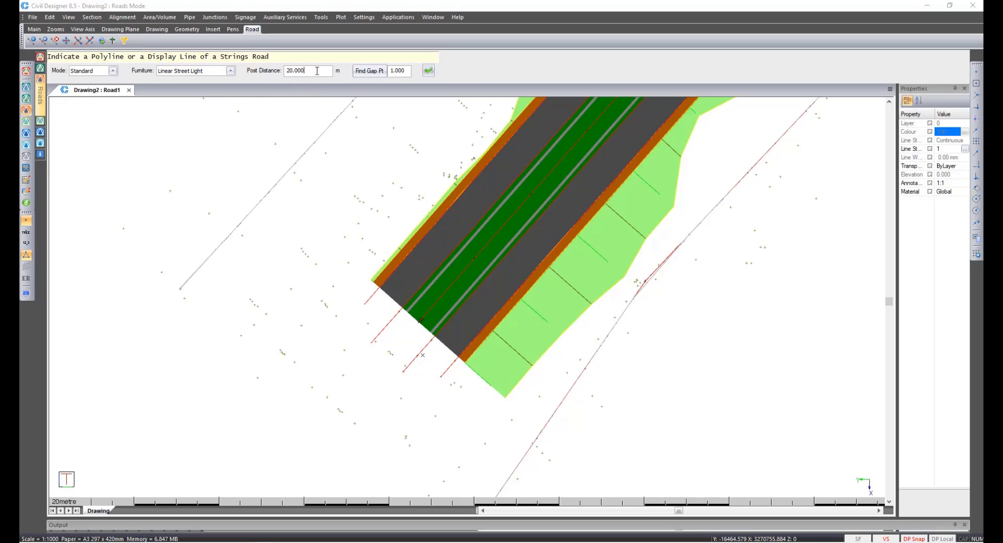
text(150)
click(427, 71)
click(442, 294)
right_click(442, 295)
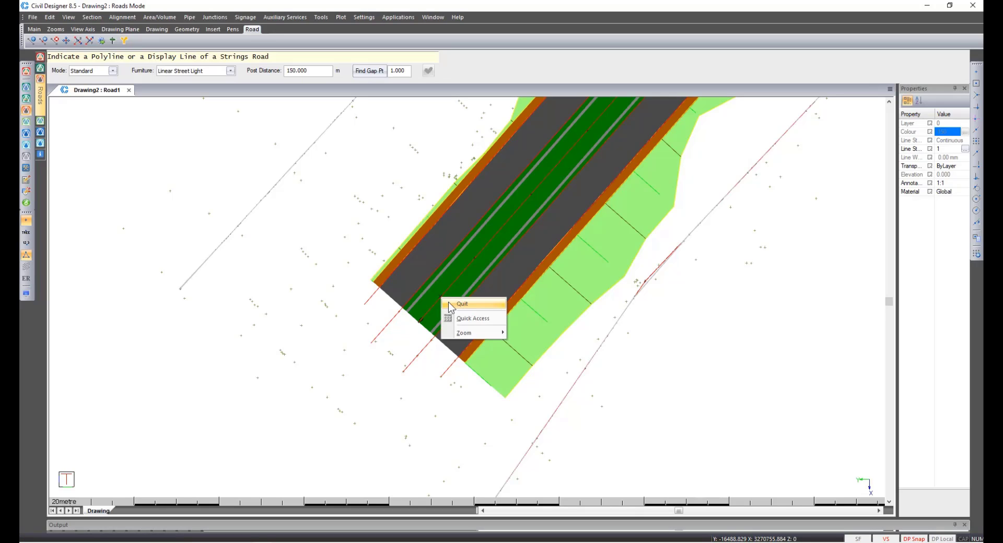
click(448, 305)
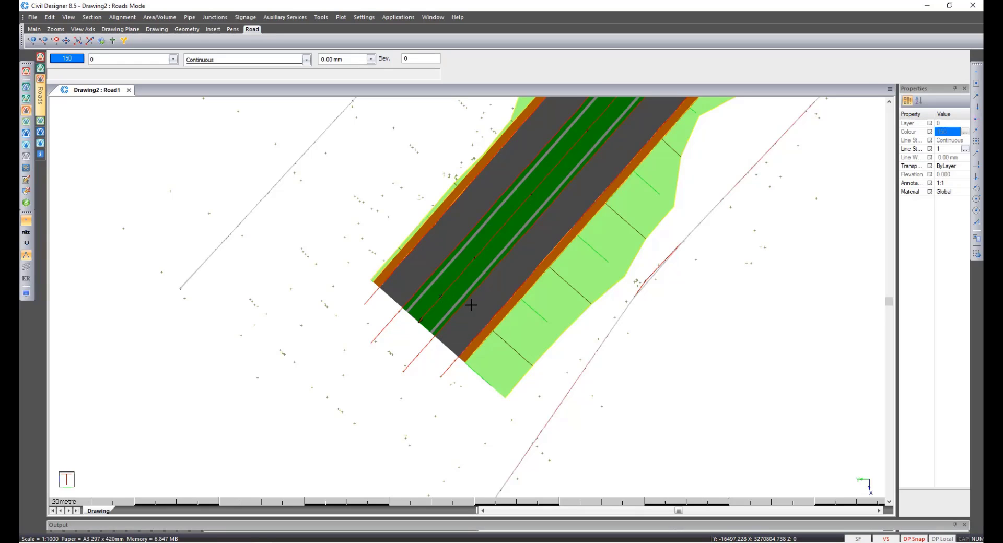
Hide the survey points and examine the road and its street lights in 3D Render View.
click(26, 221)
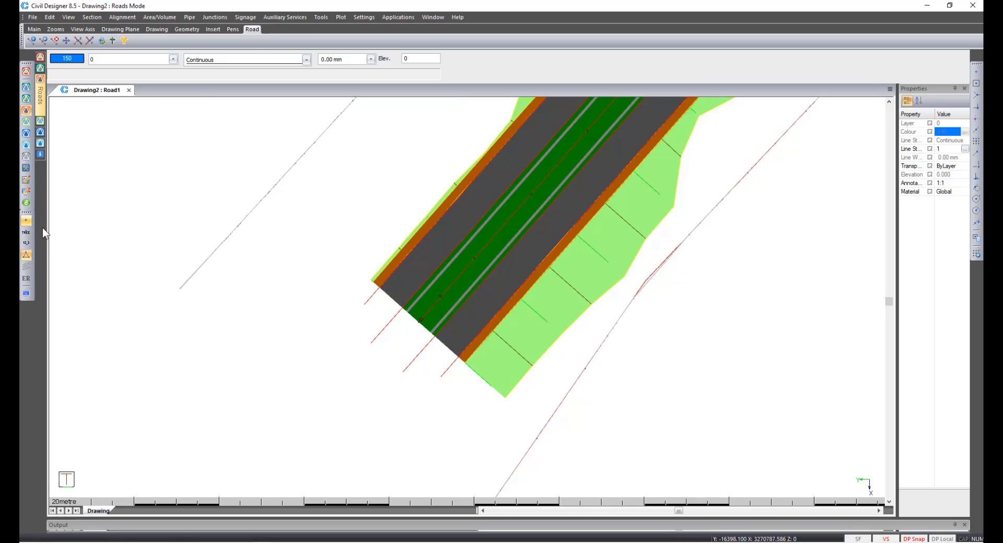
right_click(448, 286)
click(473, 337)
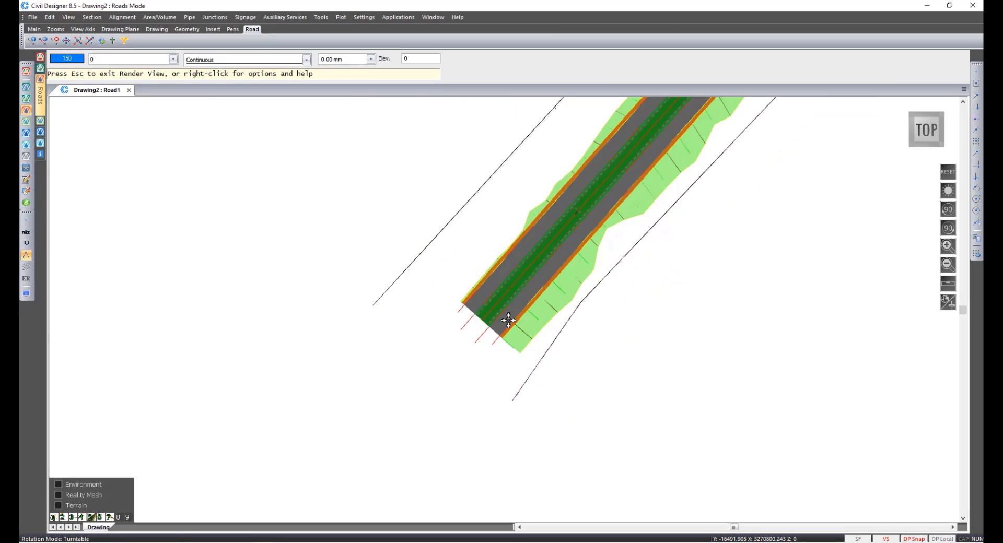
middle_drag(482, 314, 486, 356)
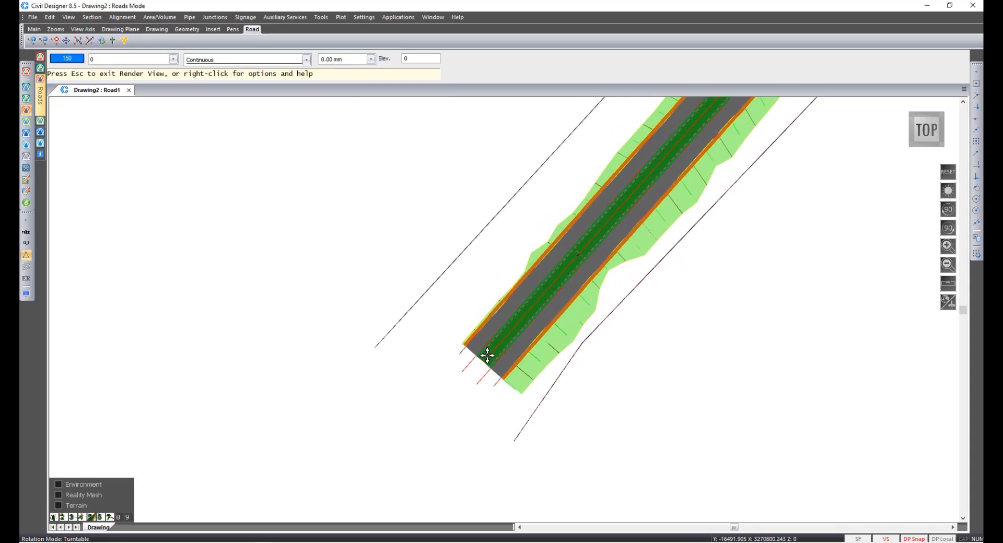
drag(646, 276, 705, 175)
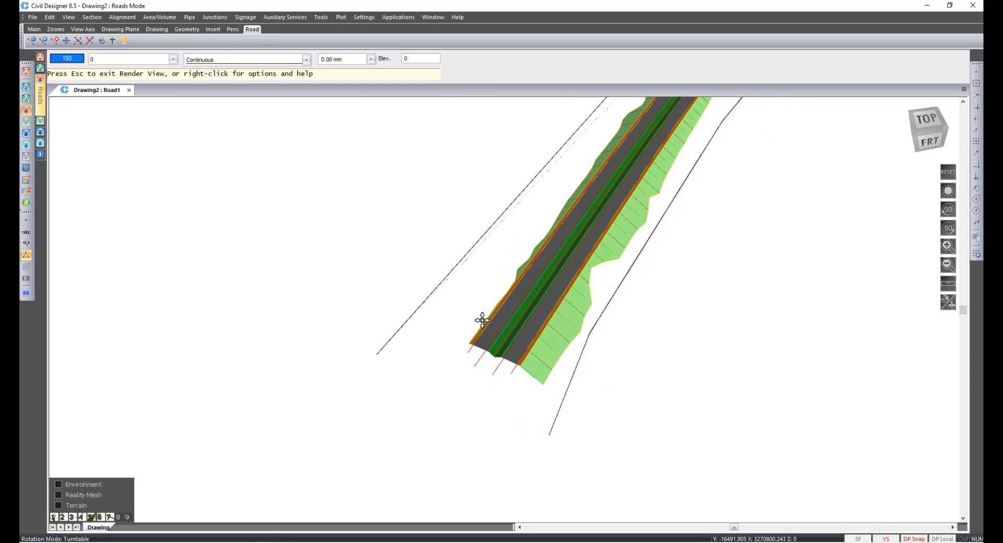
drag(505, 310, 727, 310)
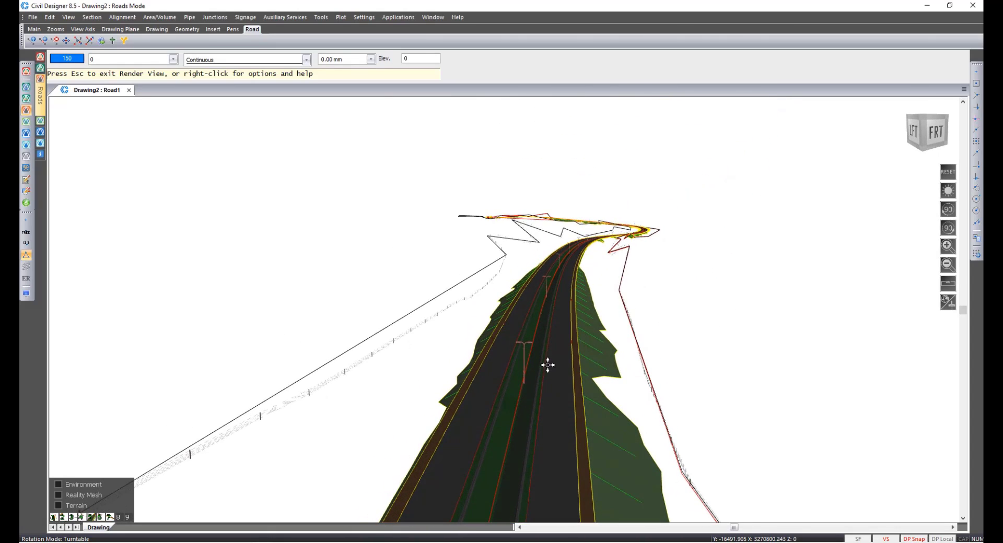
scroll(547, 365, up, 2)
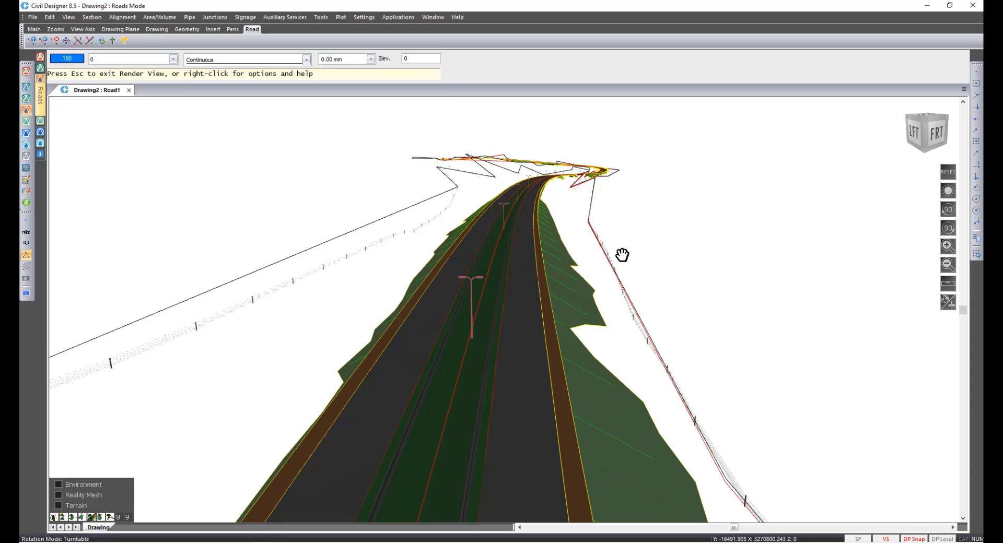
key(Escape)
key(Return)
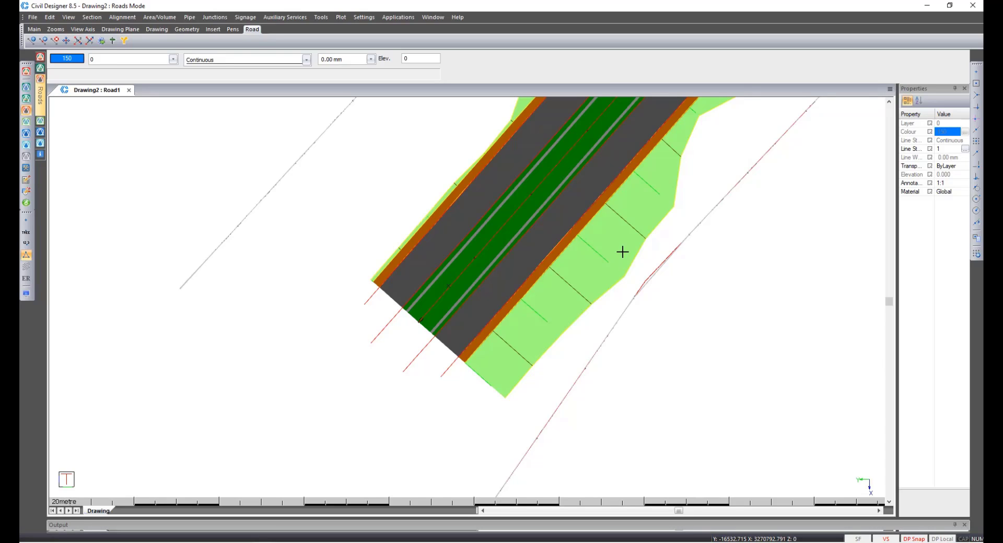
Switch to Survey mode and import the Top_Drain and Rail.csv coordinate file through Draft Expert's comma-delimited import wizard.
scroll(557, 178, down, 10)
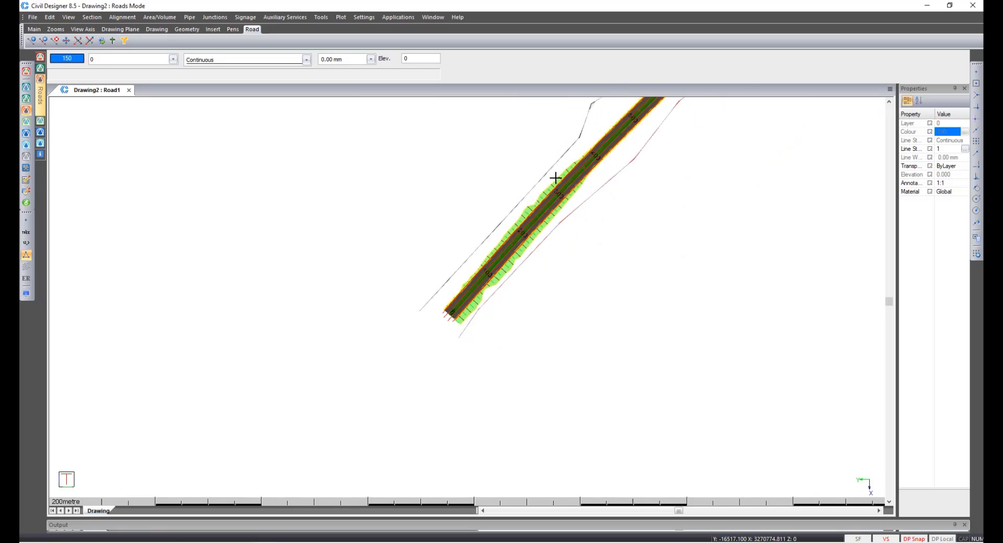
click(26, 86)
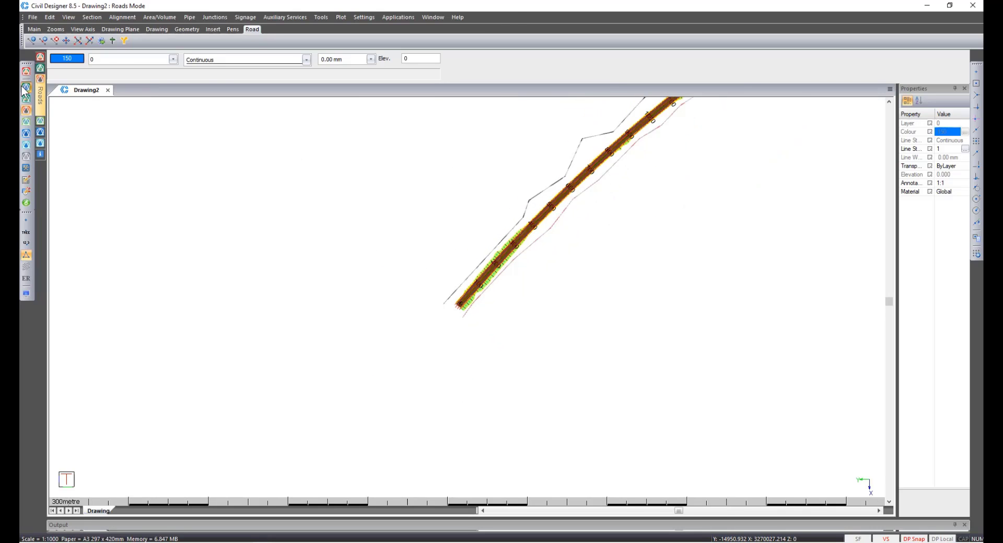
click(381, 17)
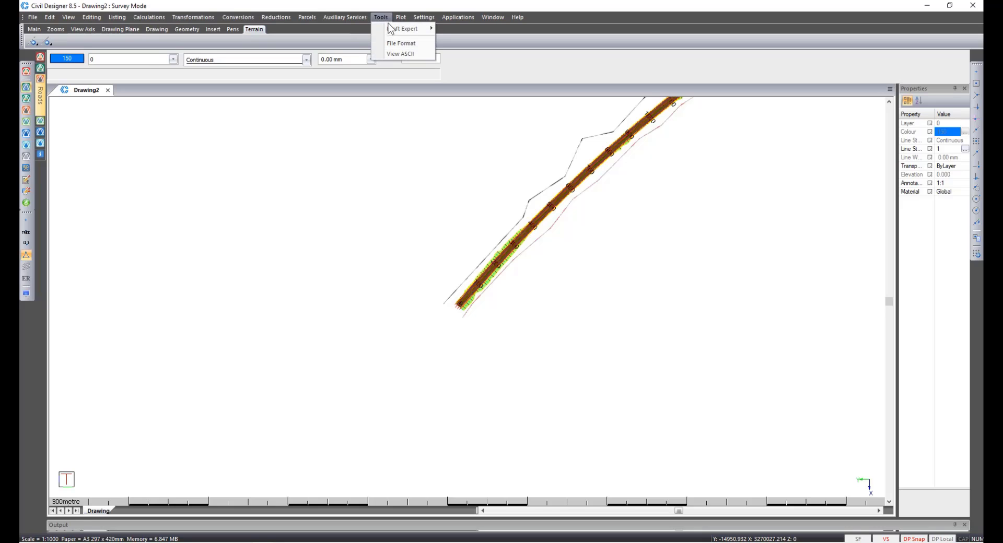
mouse_move(392, 30)
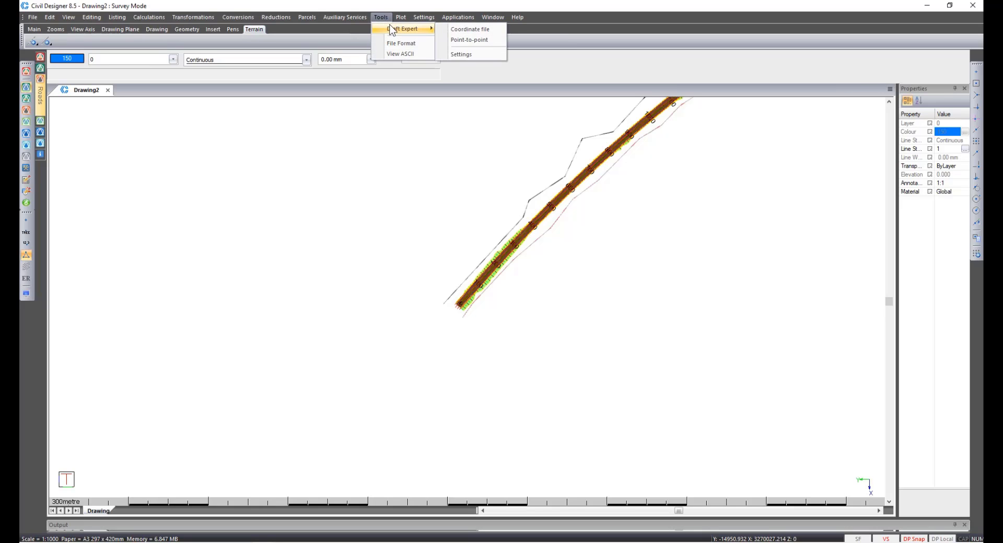
click(466, 28)
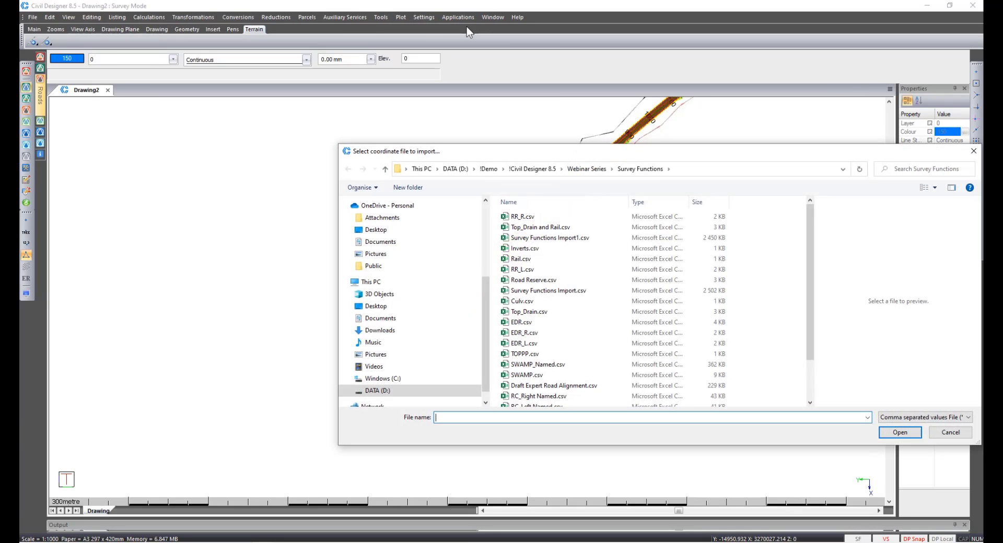
click(547, 228)
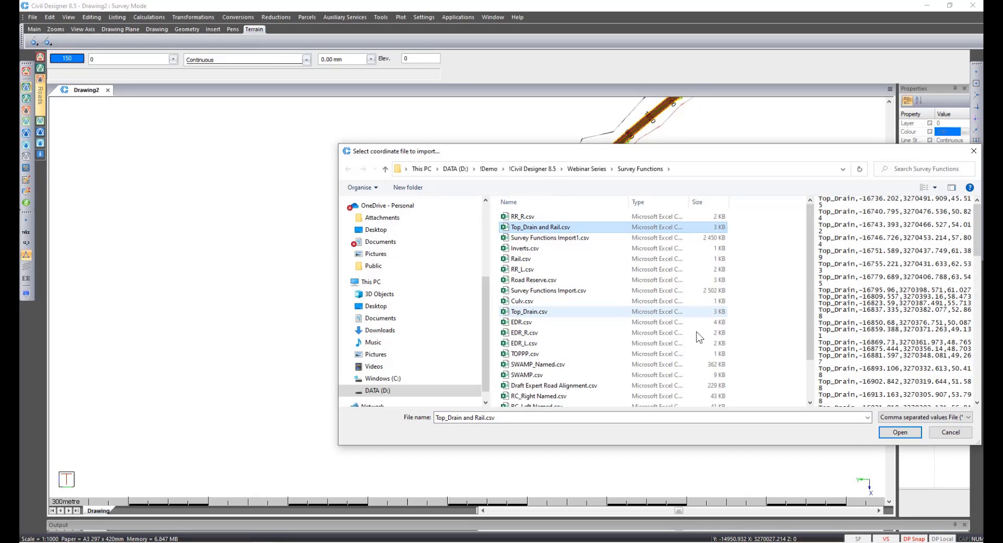
click(899, 433)
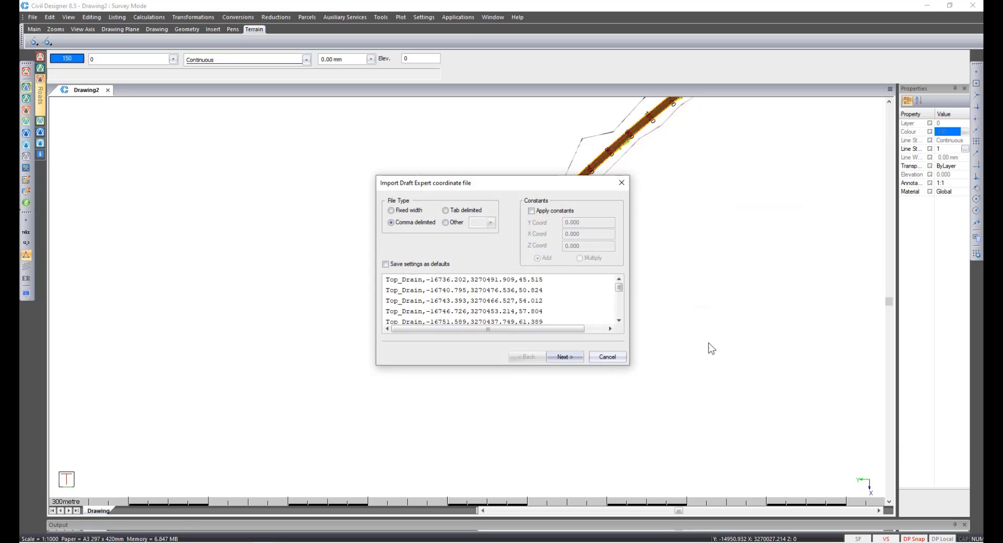
click(570, 356)
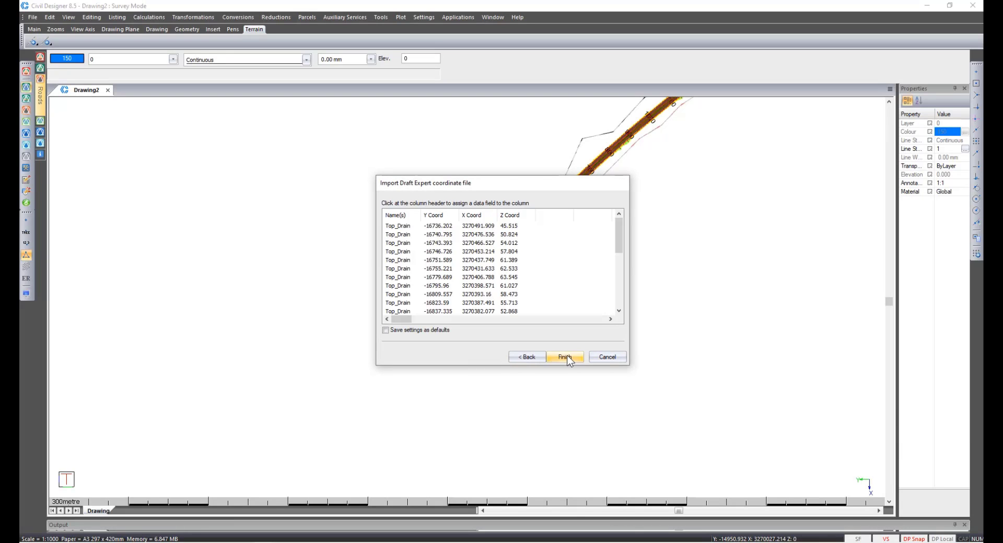
click(566, 357)
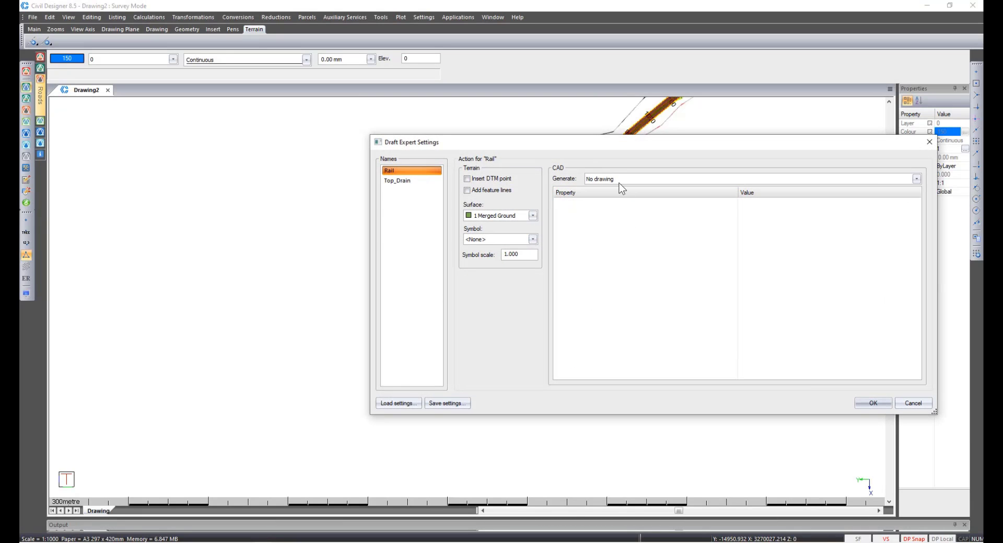
Set Draft Expert to generate a 3D polyline for Rail and a spline for Top_Drain, and apply all actions.
click(615, 179)
click(610, 202)
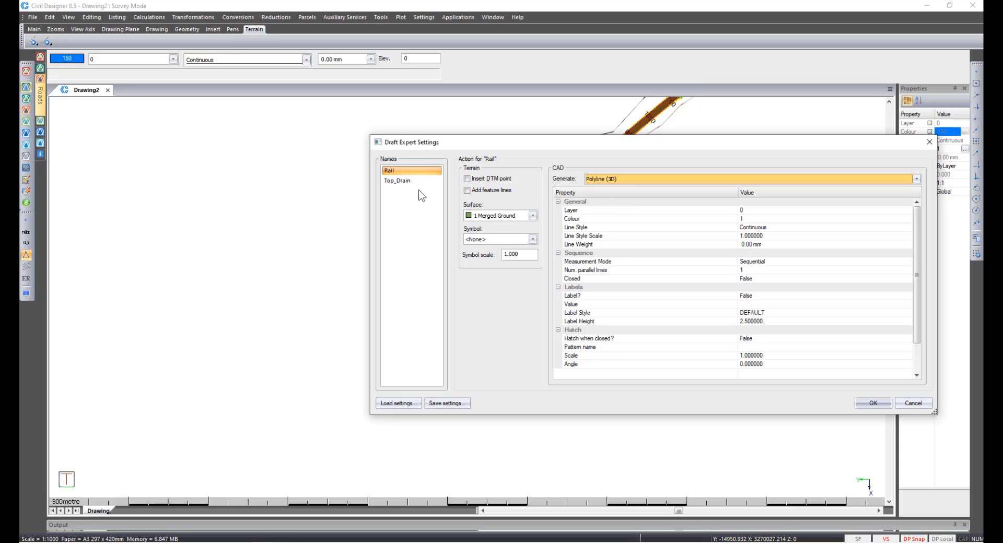
click(405, 181)
click(605, 182)
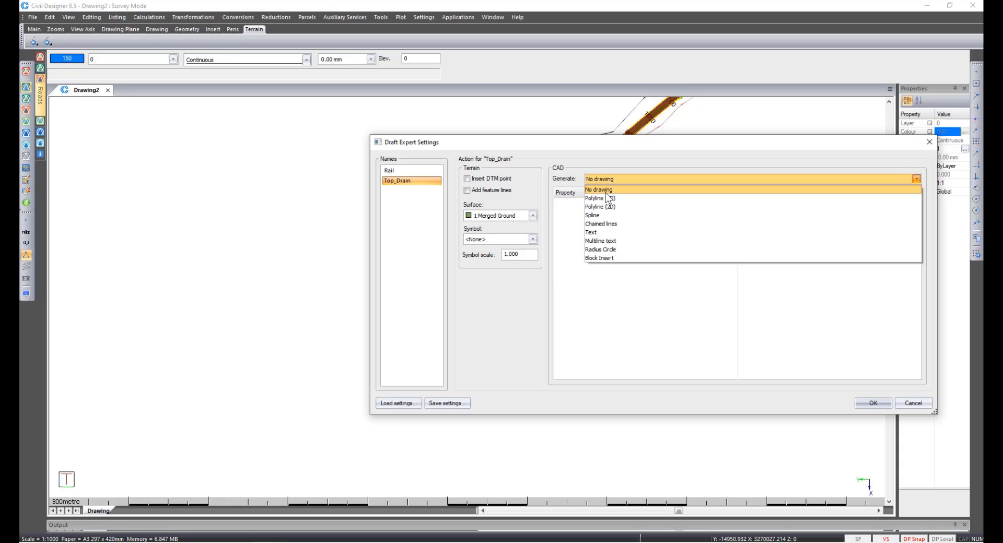
click(608, 214)
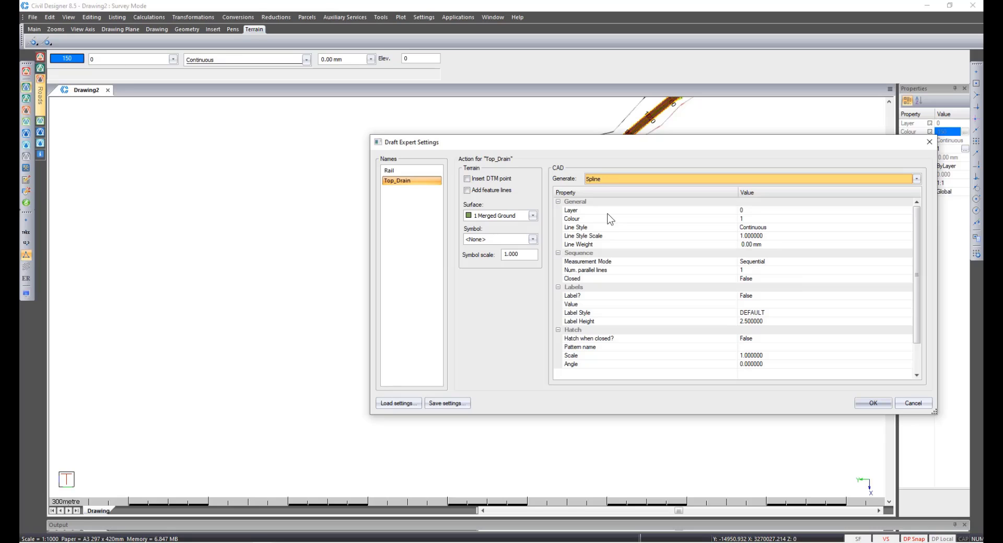
click(864, 405)
click(495, 340)
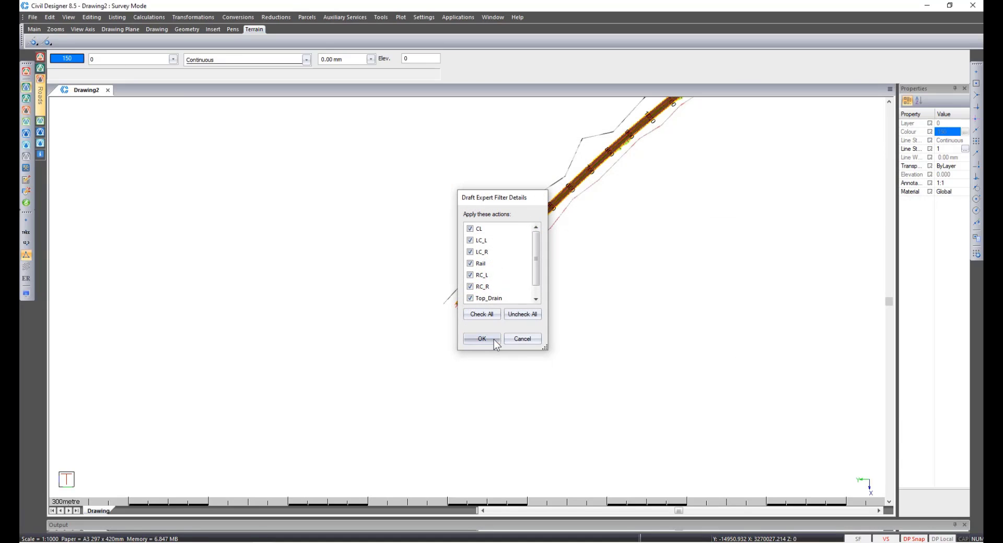
Zoom in to inspect the generated rail and drain lines along the road.
right_click(492, 339)
key(w)
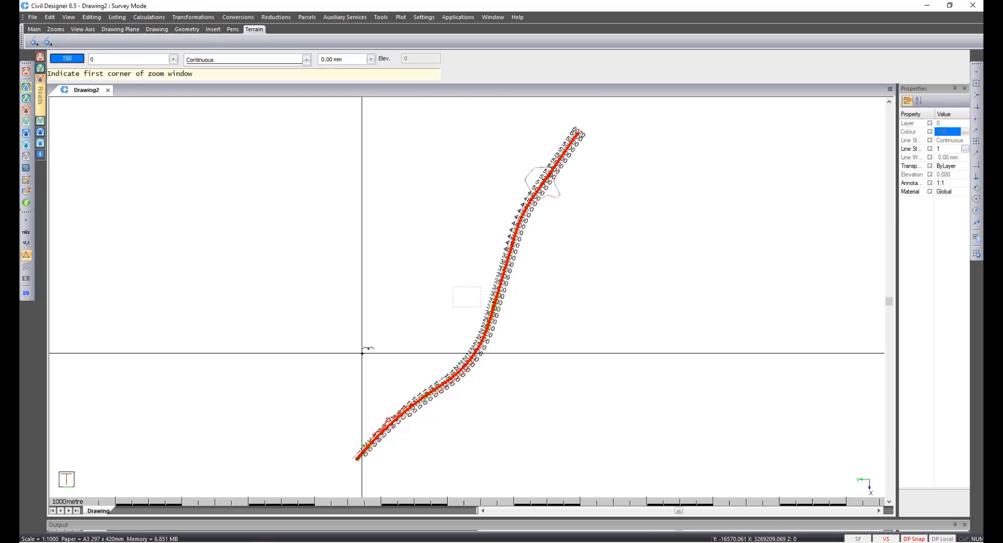
click(361, 353)
click(489, 439)
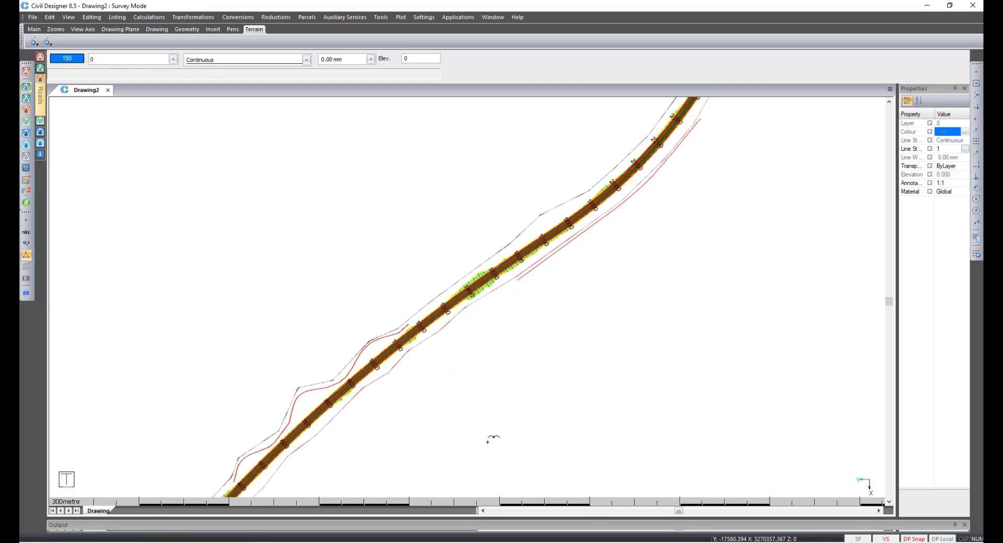
scroll(307, 404, up, 1)
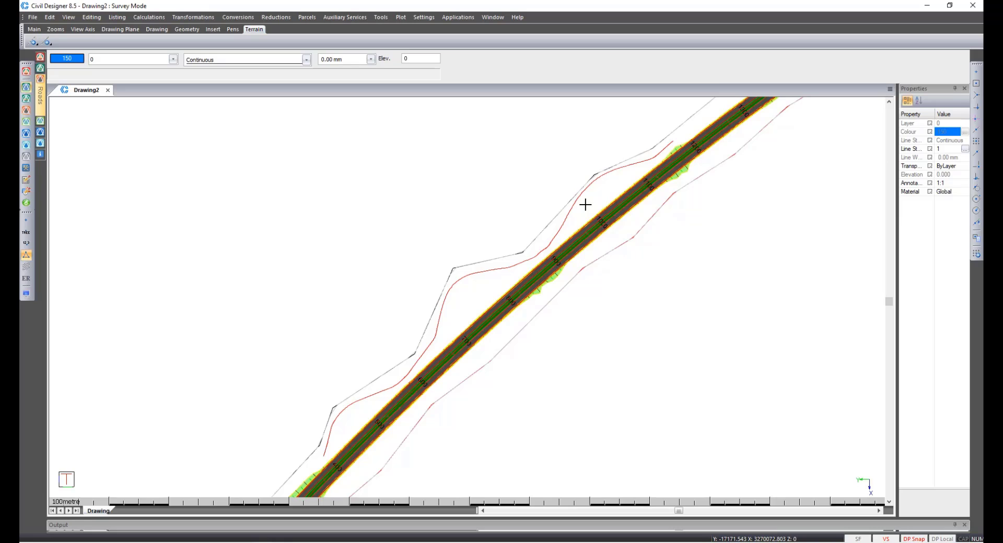
scroll(585, 205, down, 1)
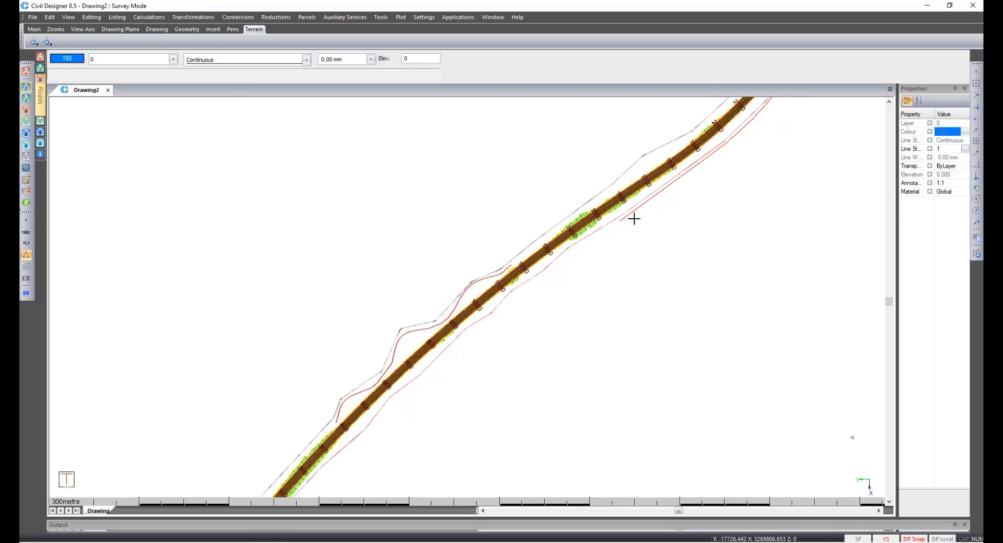
scroll(635, 222, up, 1)
scroll(468, 297, up, 1)
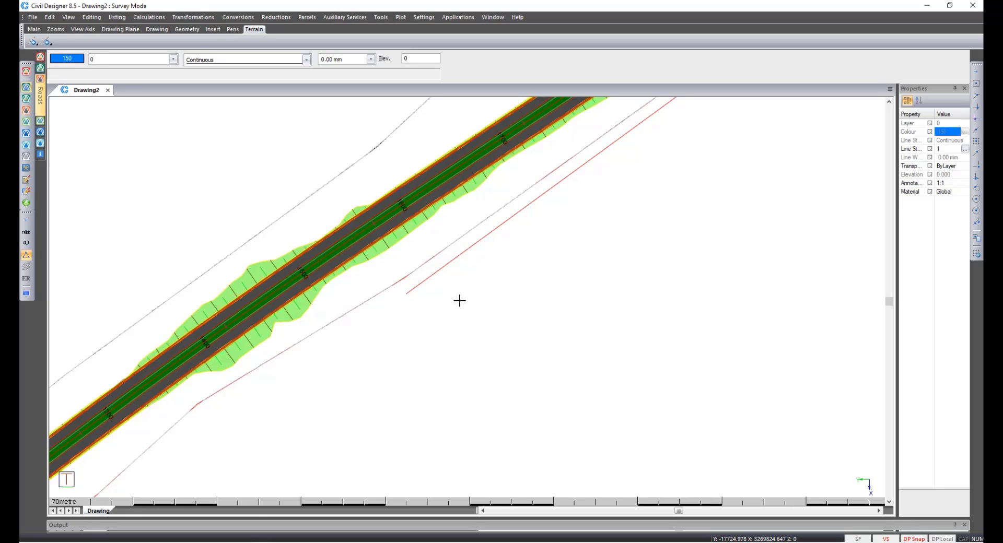
Zoom in on the drain line beside the road and display the survey points.
scroll(460, 300, down, 3)
scroll(444, 335, down, 1)
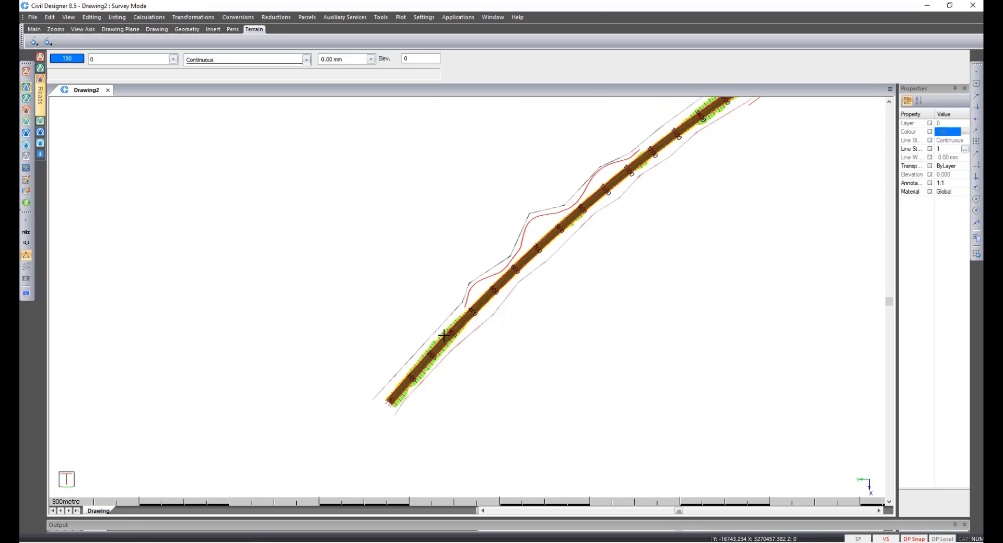
scroll(444, 334, up, 6)
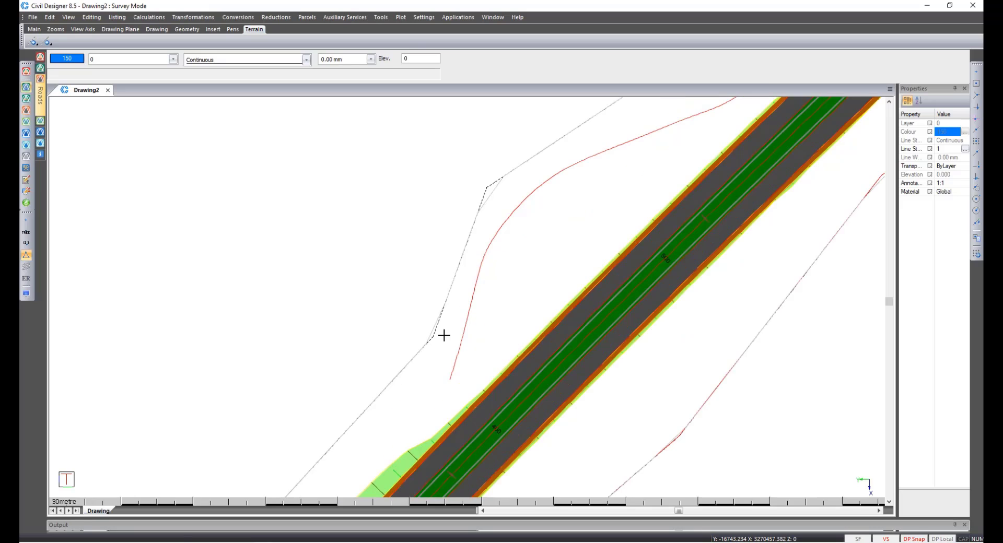
scroll(444, 335, up, 1)
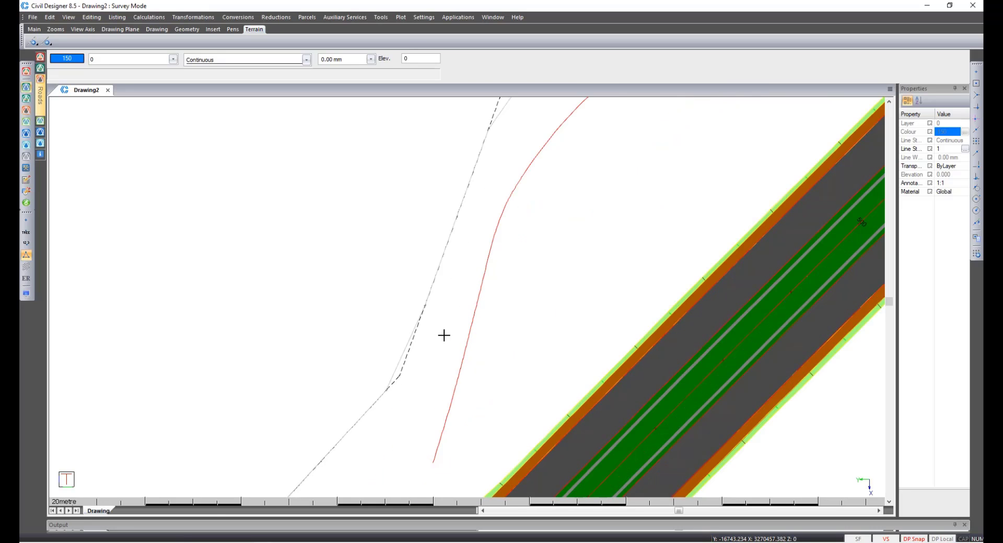
click(27, 221)
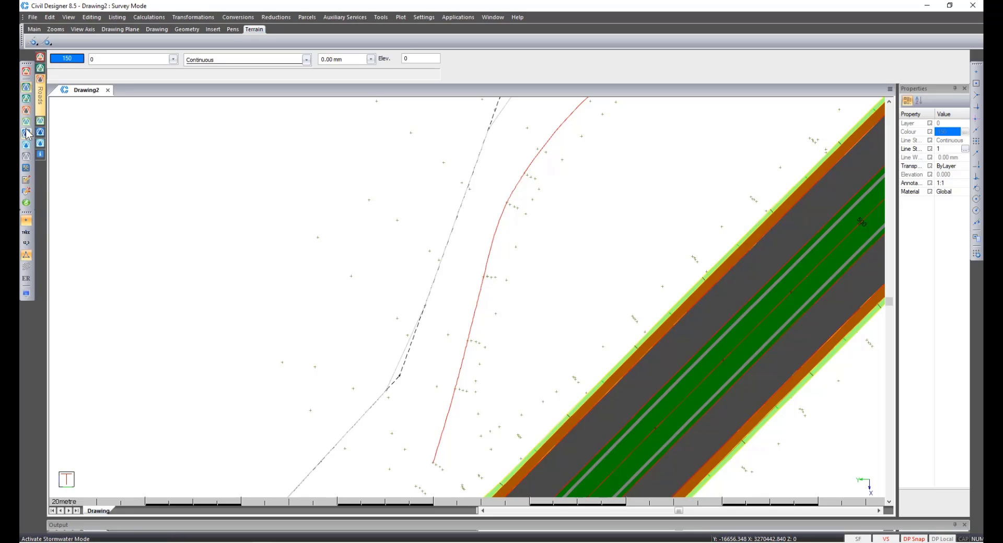
Switch to Terrain mode and open the Quick Profile Viewer on the 1 Merged Ground surface.
click(41, 79)
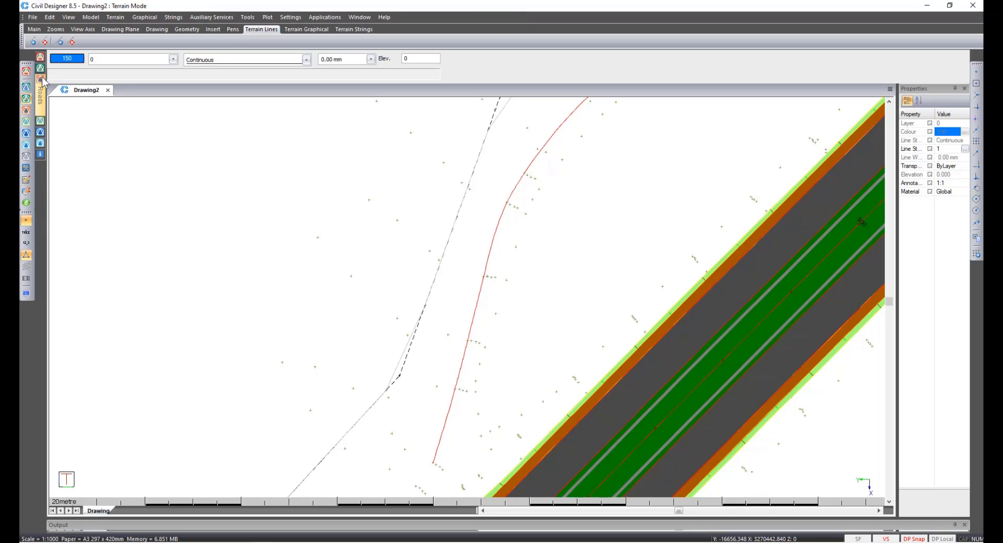
click(115, 17)
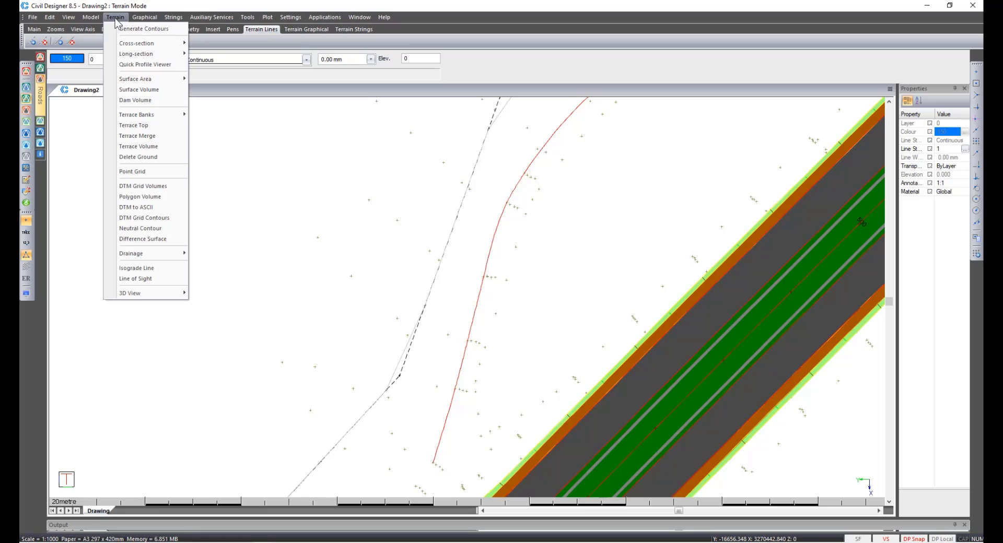
click(131, 65)
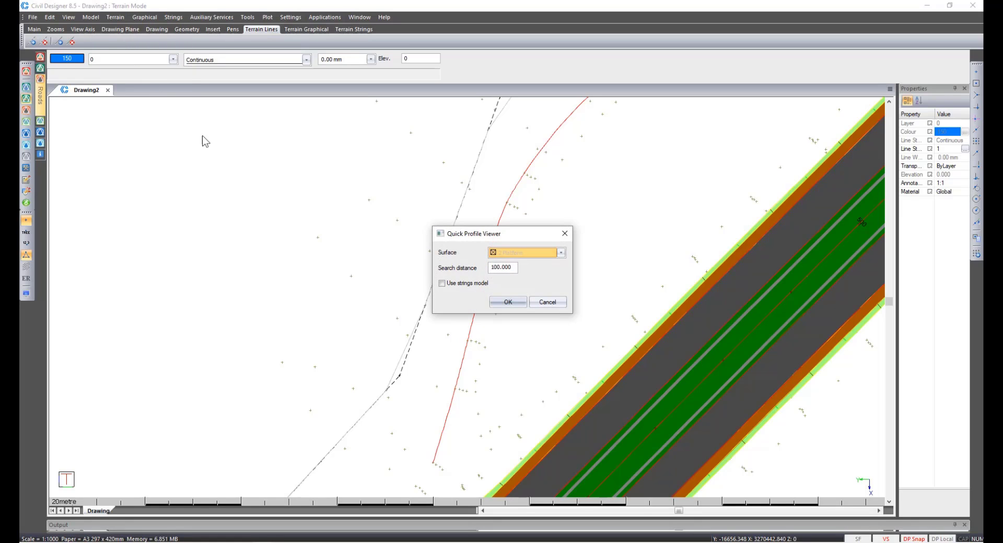
click(509, 253)
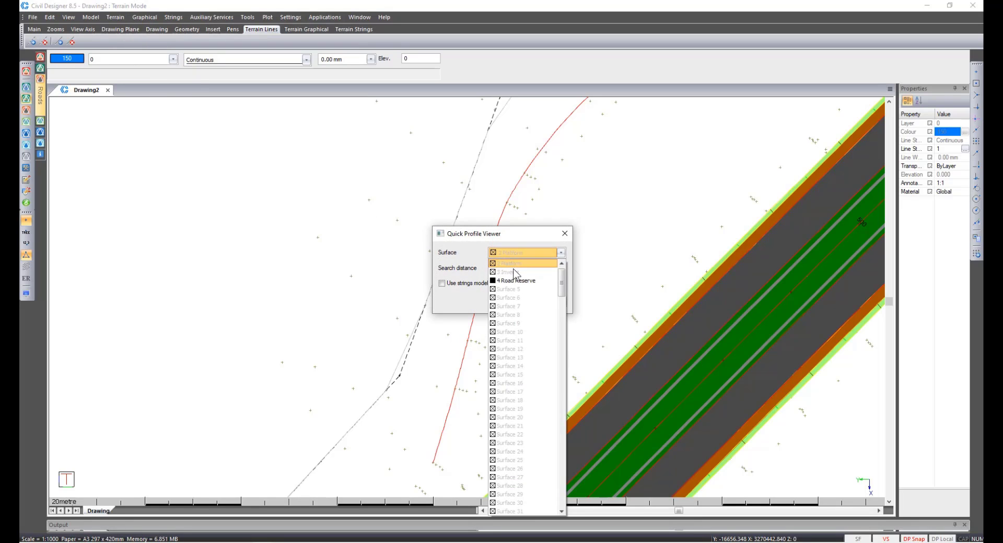
scroll(514, 271, up, 2)
click(512, 264)
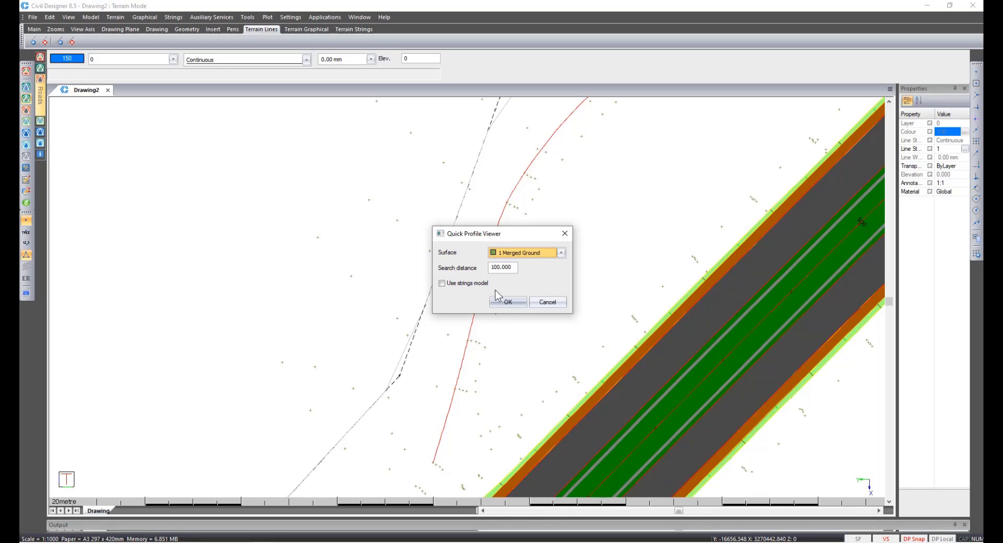
click(508, 303)
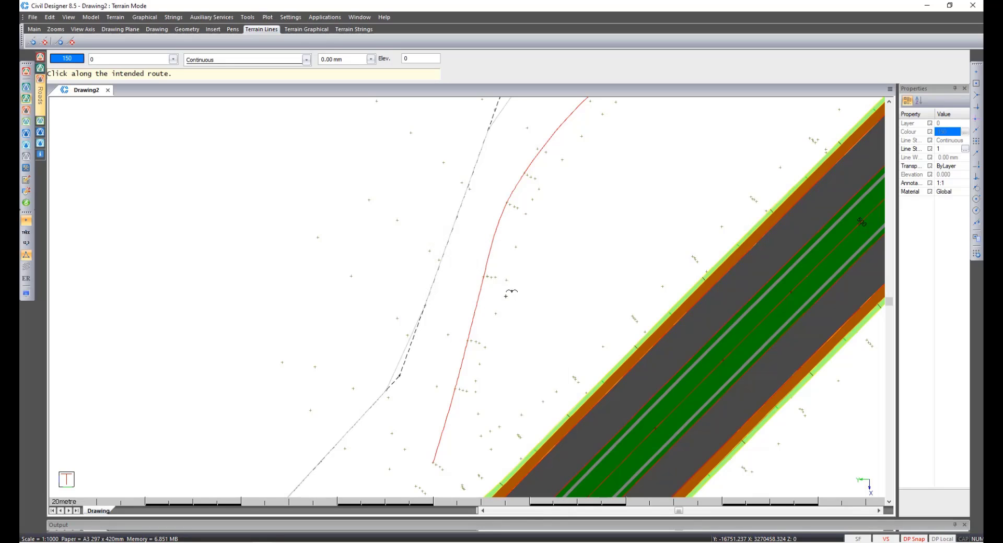
Define a profile route across the drain line and inspect its ground profile before closing the viewer.
click(471, 188)
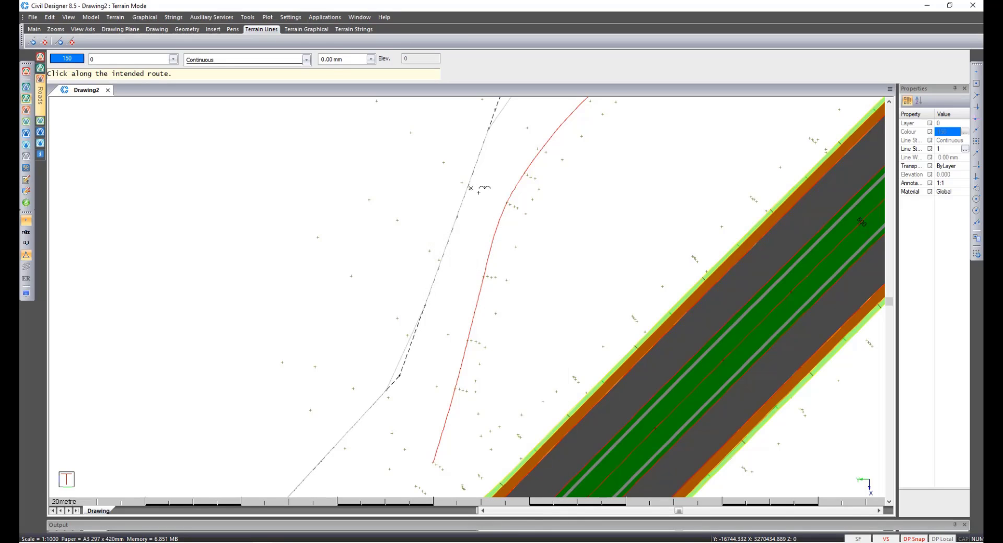
right_click(528, 214)
click(544, 222)
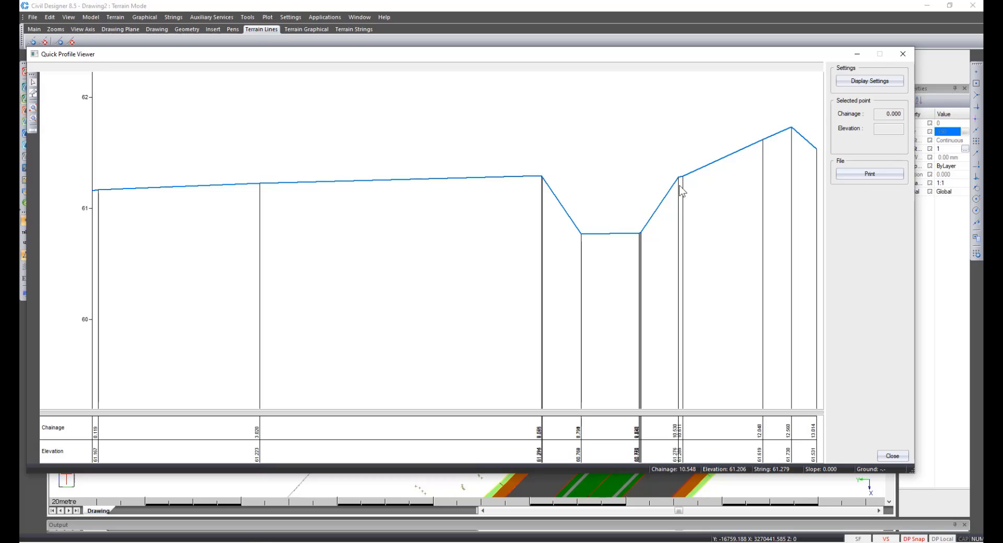
click(543, 177)
click(886, 456)
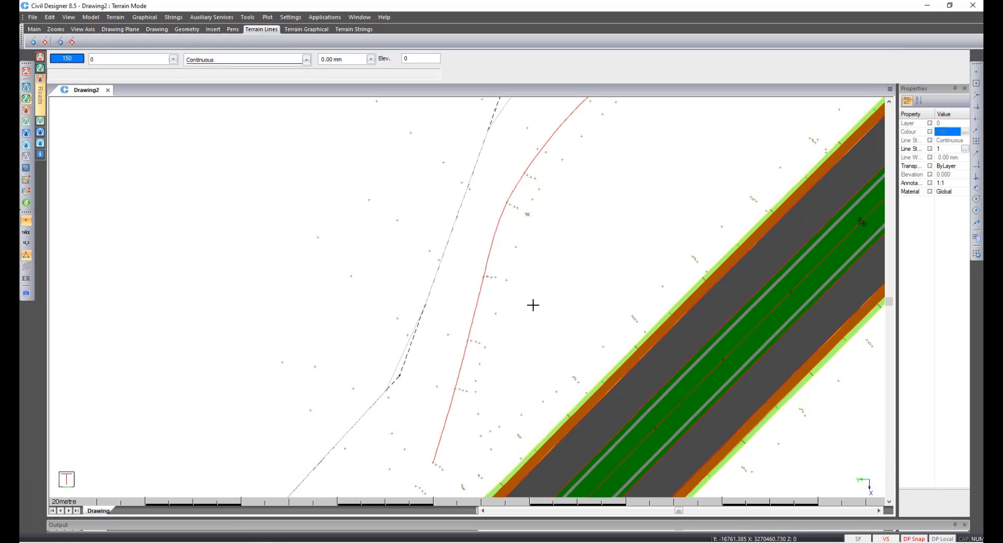
Switch to Roads mode and add a new road named Drain.
click(26, 110)
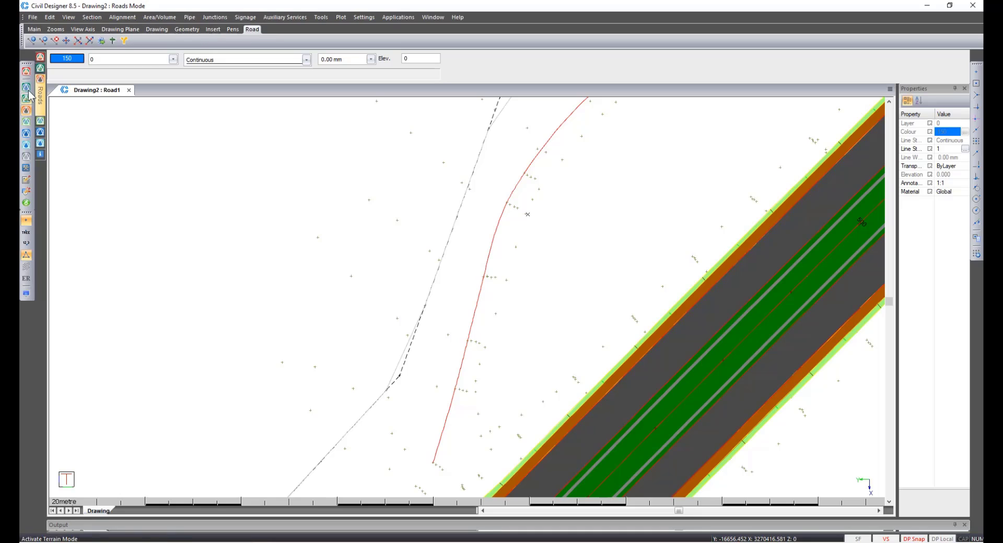
click(32, 17)
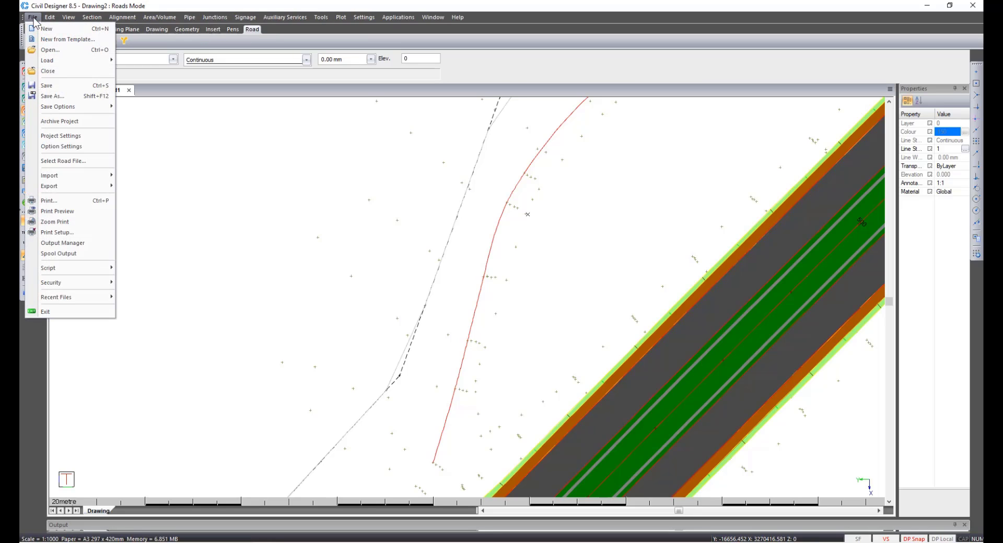
click(63, 160)
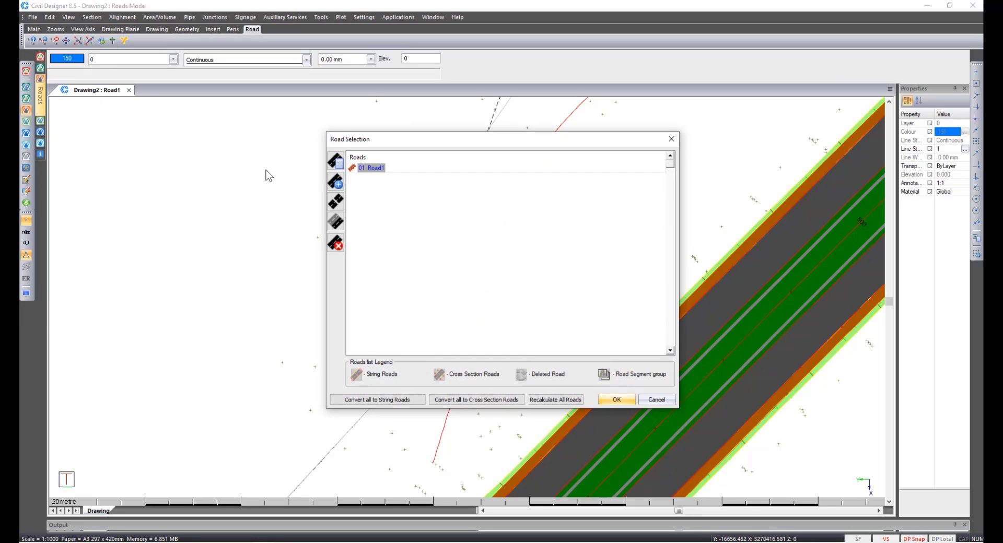
click(337, 183)
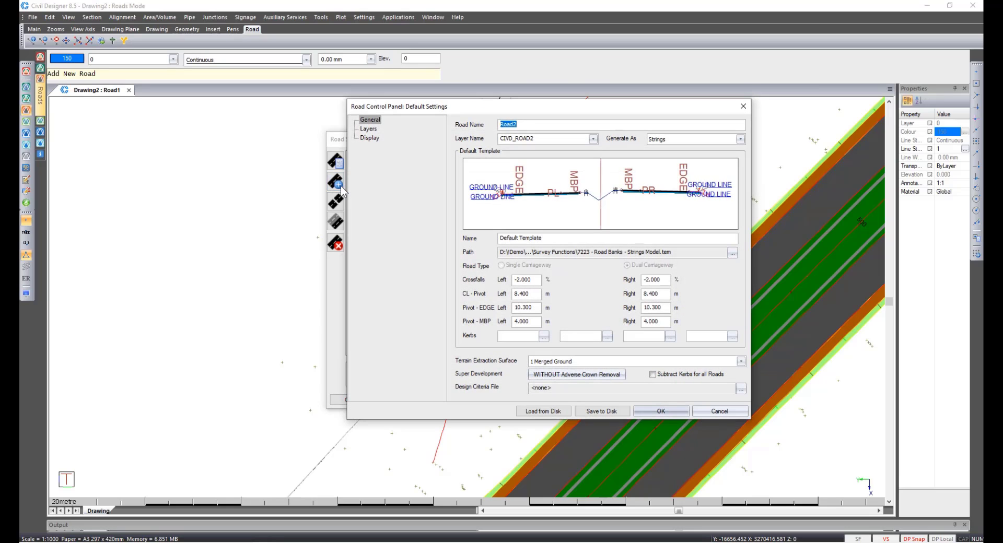
text(Drain)
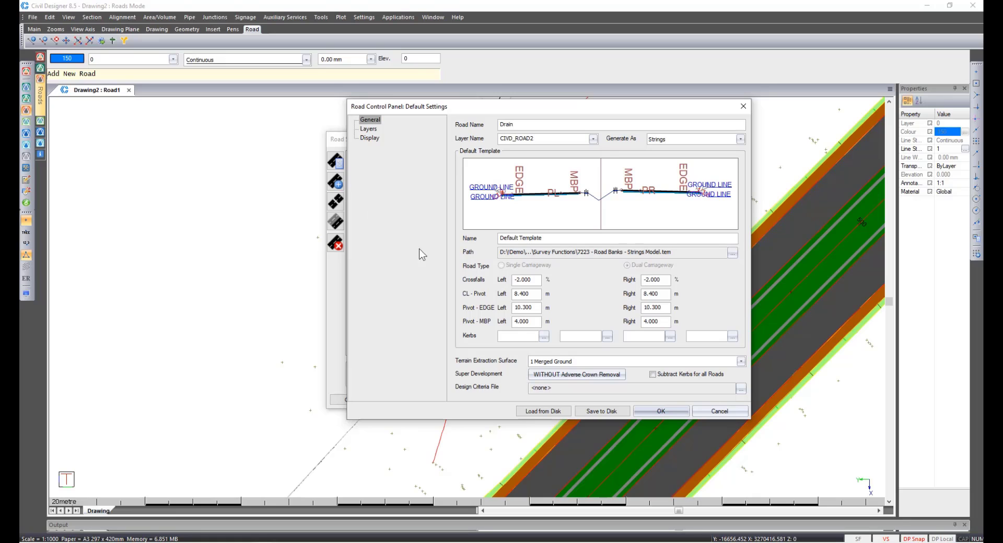
Load the Trapezoid.tem template for the Drain road and confirm the road settings and selection.
click(732, 254)
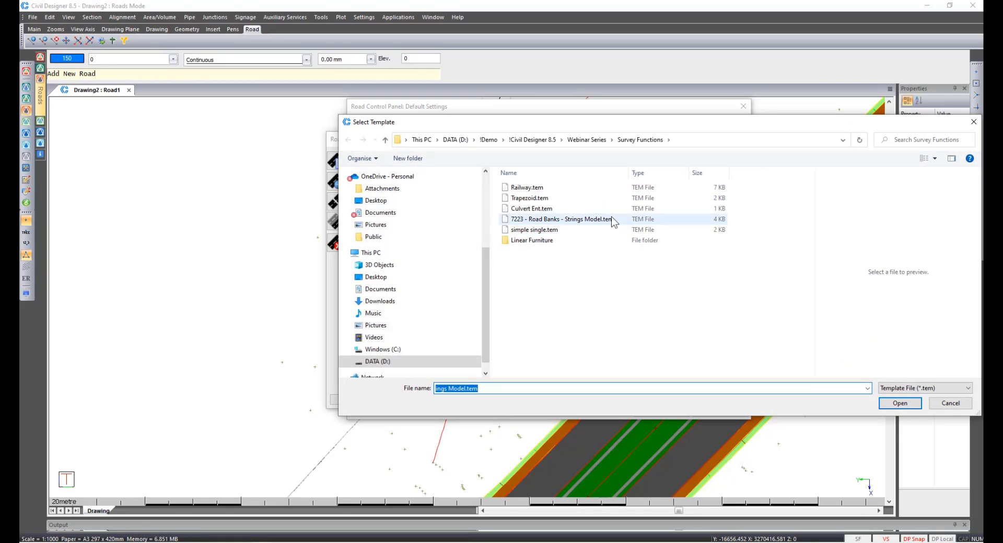
click(560, 198)
click(901, 403)
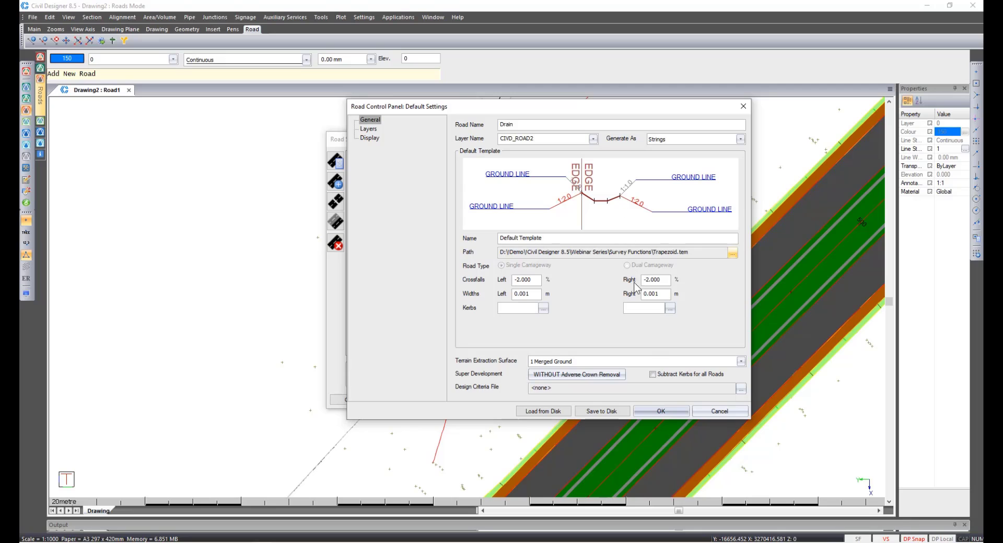
click(661, 412)
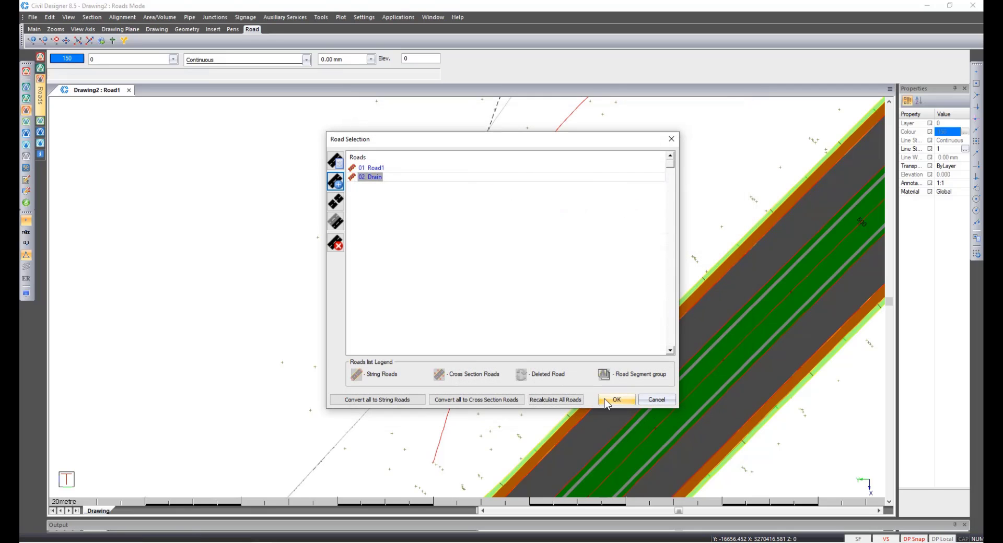
click(616, 400)
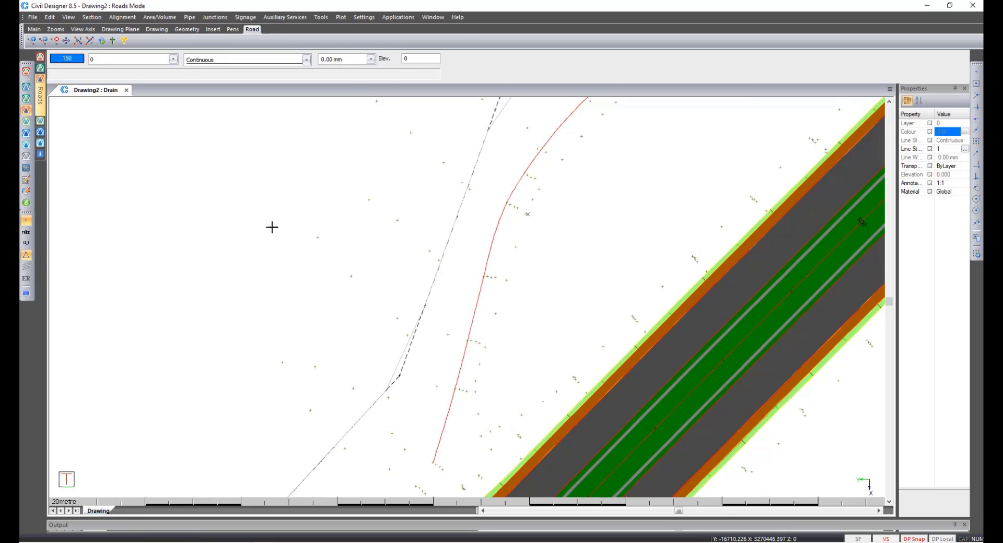
Start Extract Strings, extracting only the stake line and vertical alignment from all CAD entities.
click(122, 17)
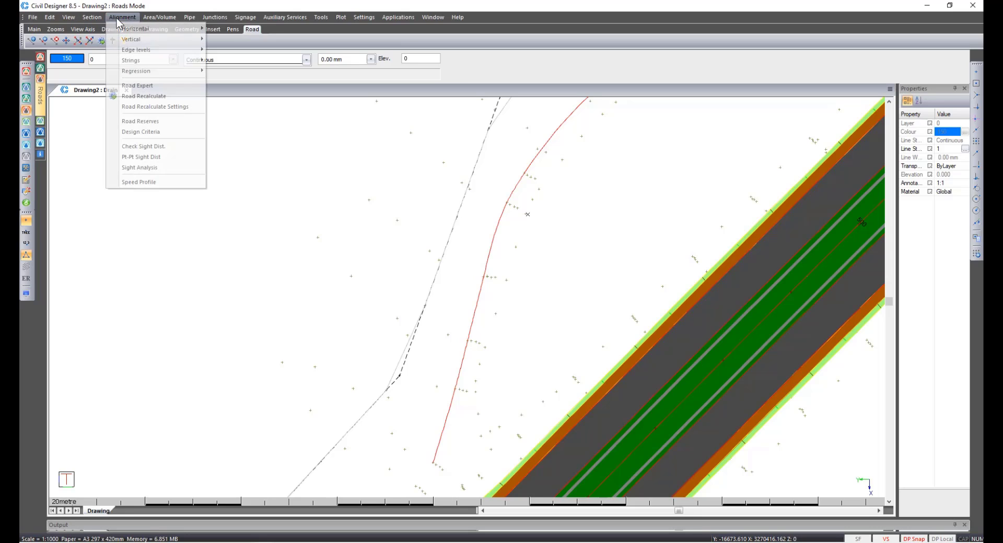
mouse_move(188, 71)
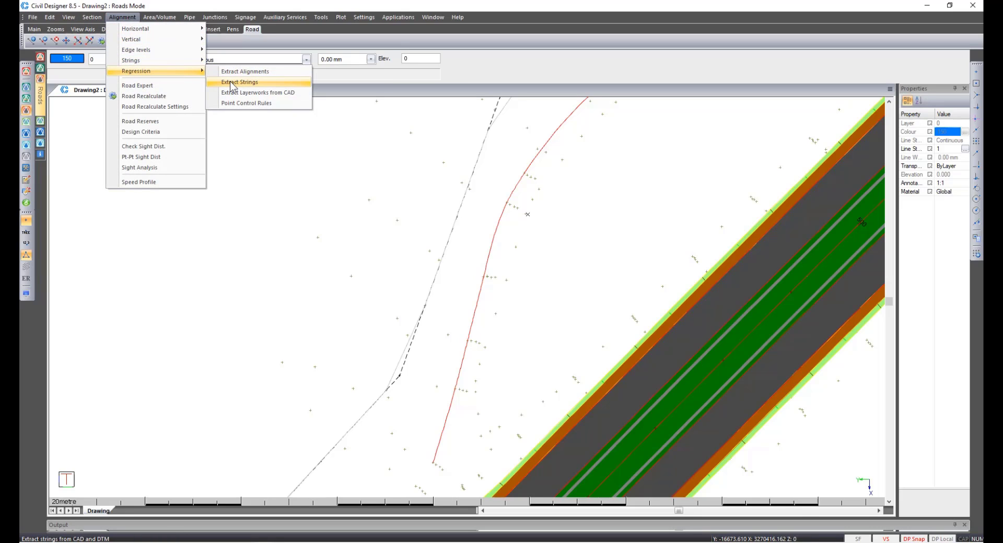
click(230, 81)
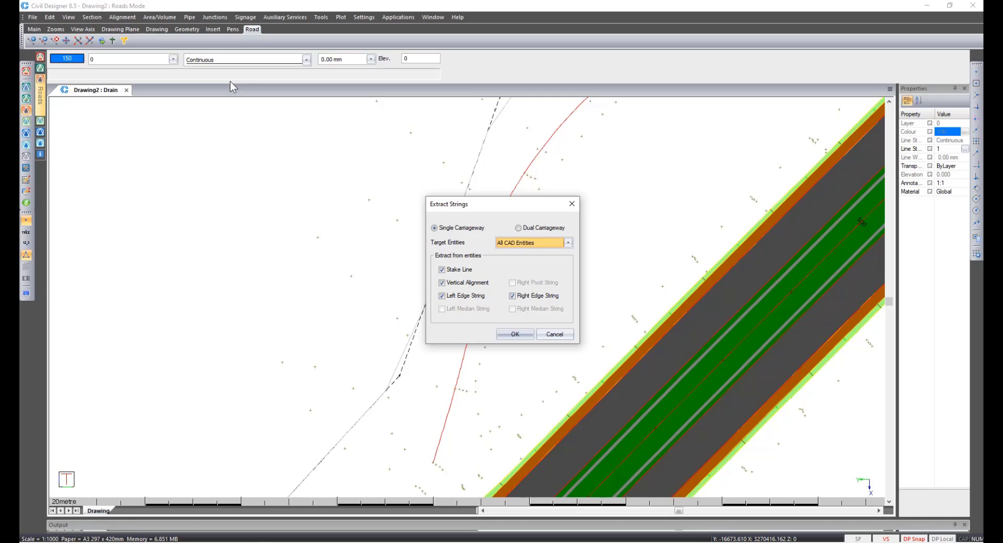
click(460, 296)
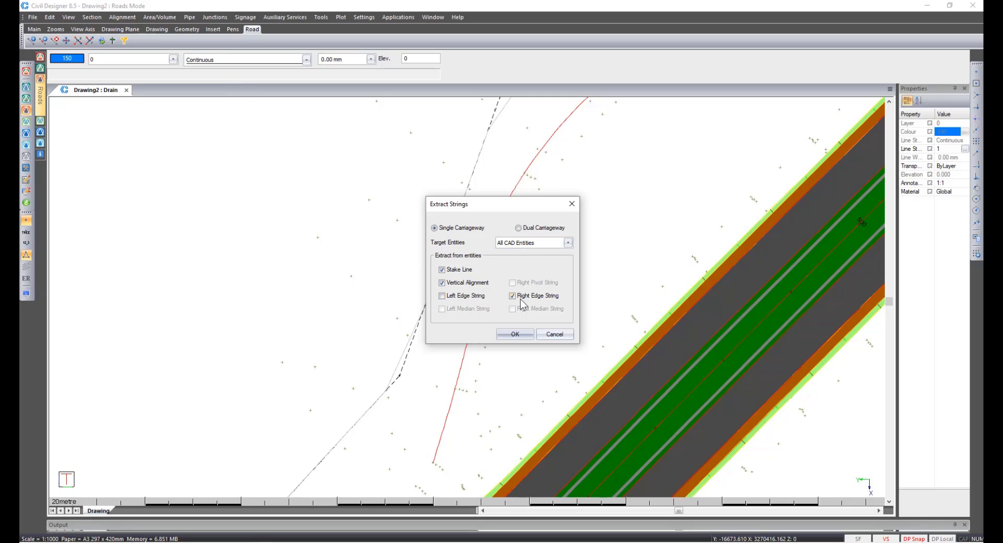
click(514, 334)
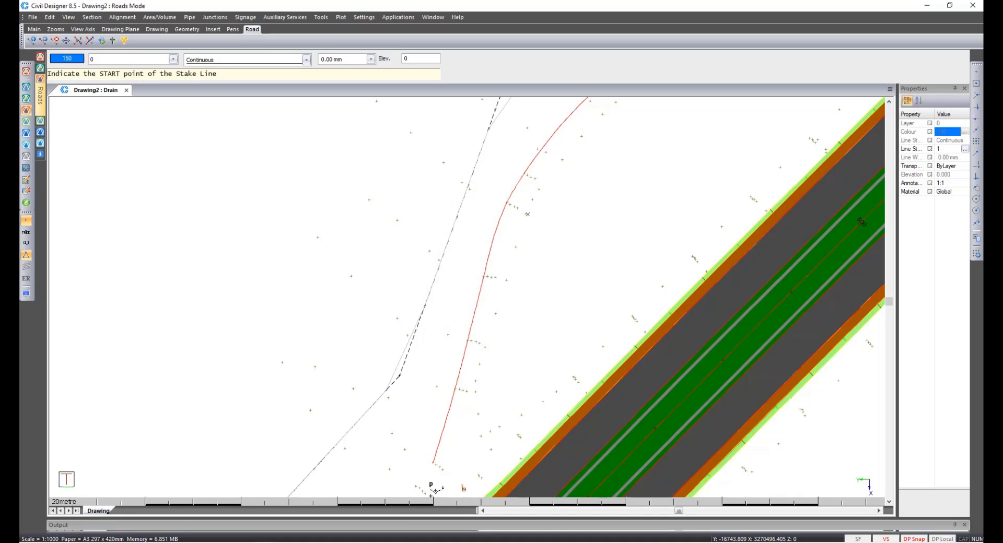
Pick the drain's lower end as the stake line start and extract the stake line from the red drain spline.
click(433, 463)
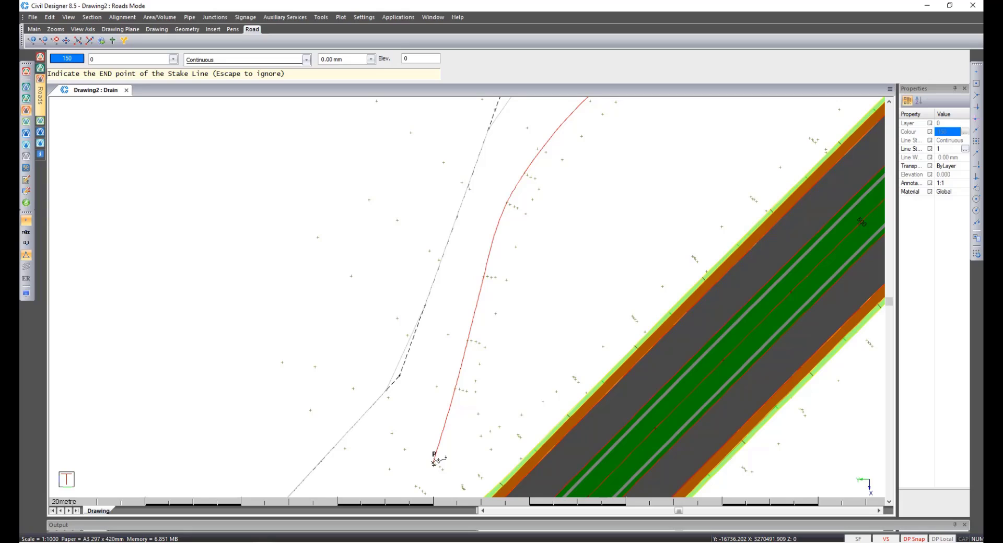
key(Escape)
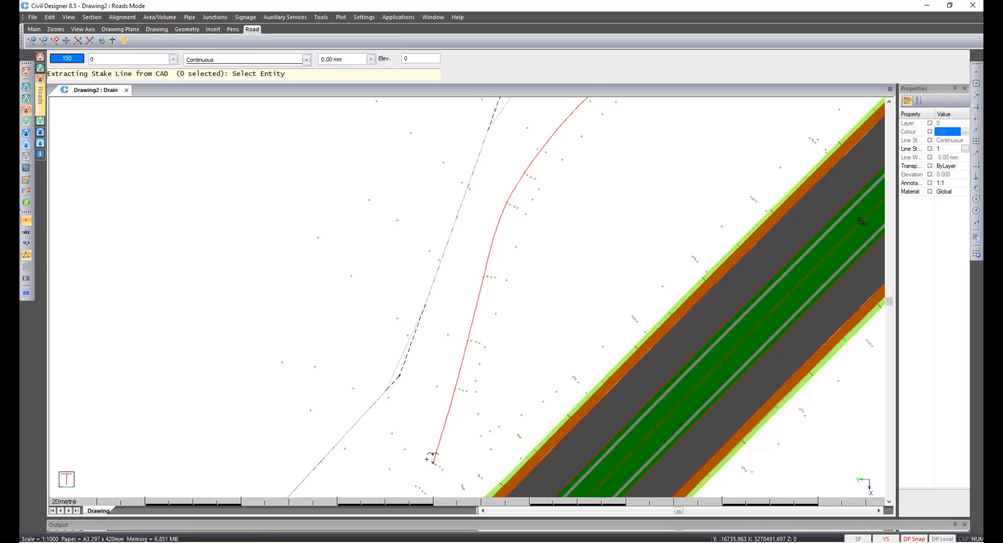
click(437, 438)
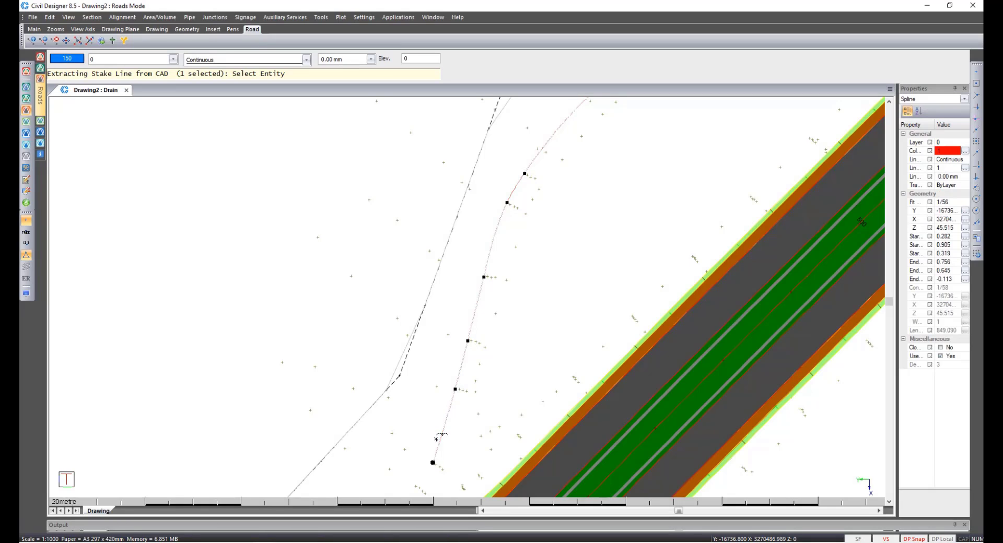
right_click(437, 439)
click(454, 447)
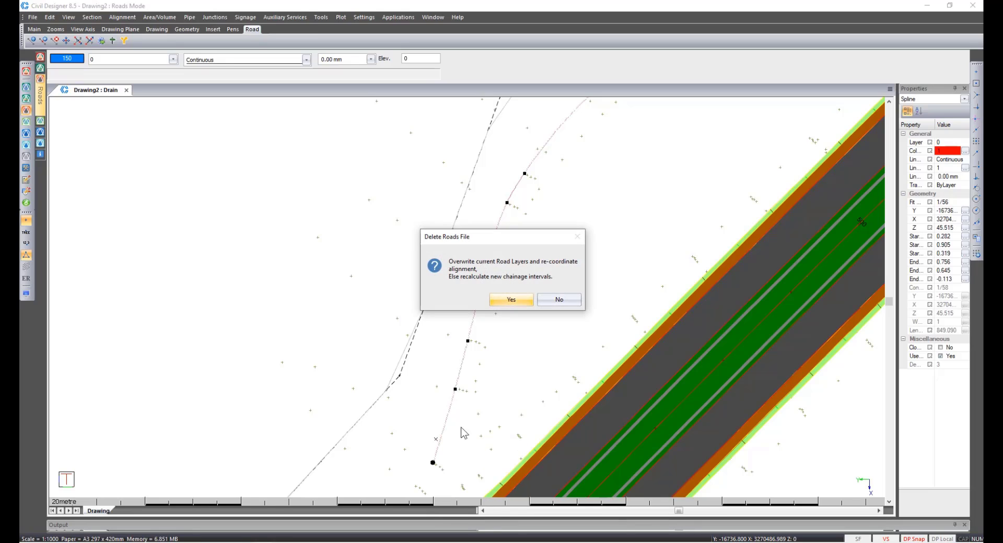
Overwrite the road layers, accept the default coordination interval, and height the centre line from entities.
click(511, 300)
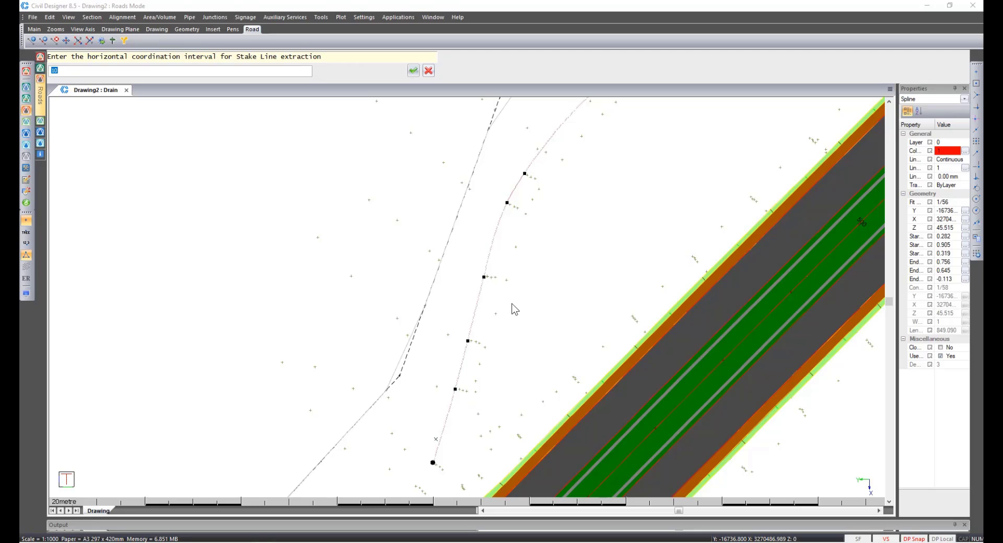
key(Return)
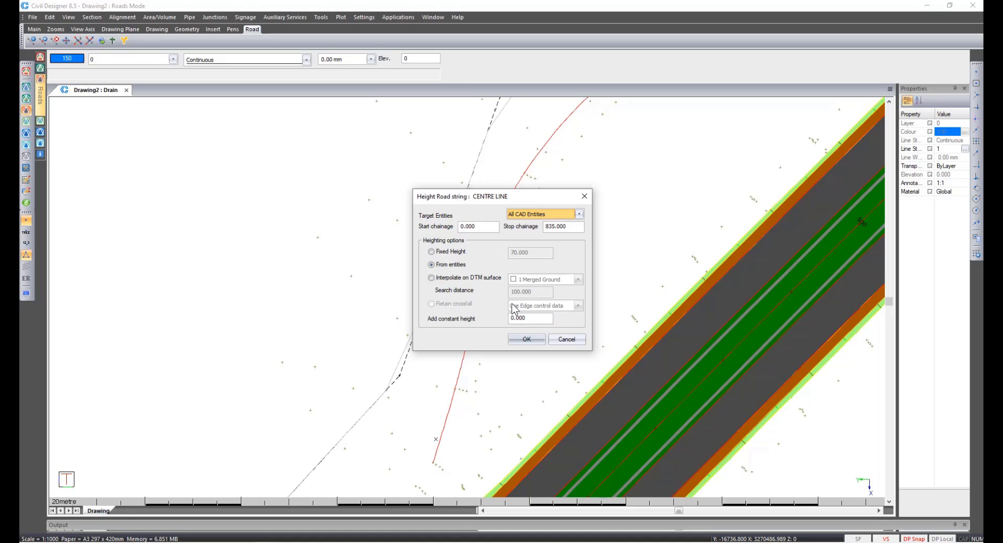
click(526, 339)
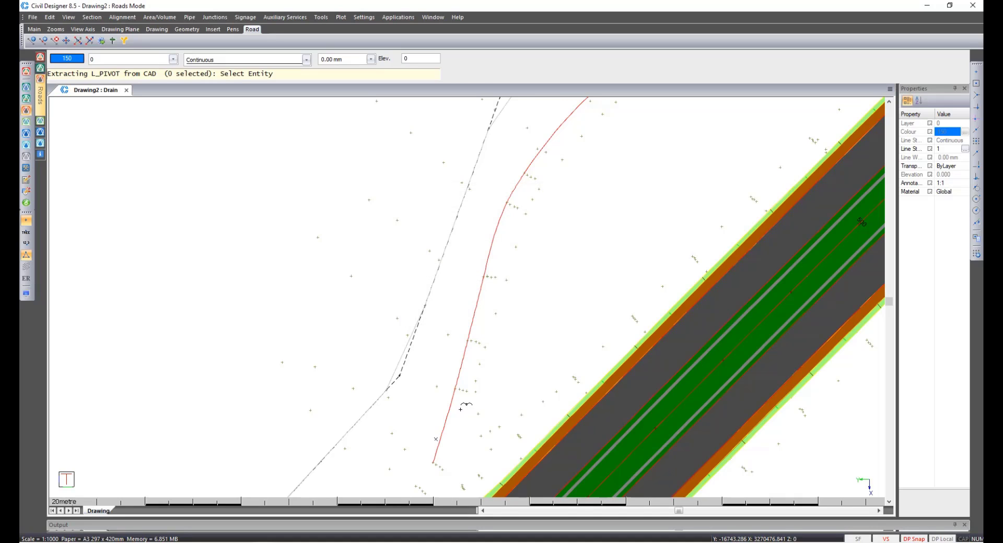
Pick the red drain spline as the vertical alignment entity and extract the string to build the drain road.
click(439, 440)
right_click(438, 448)
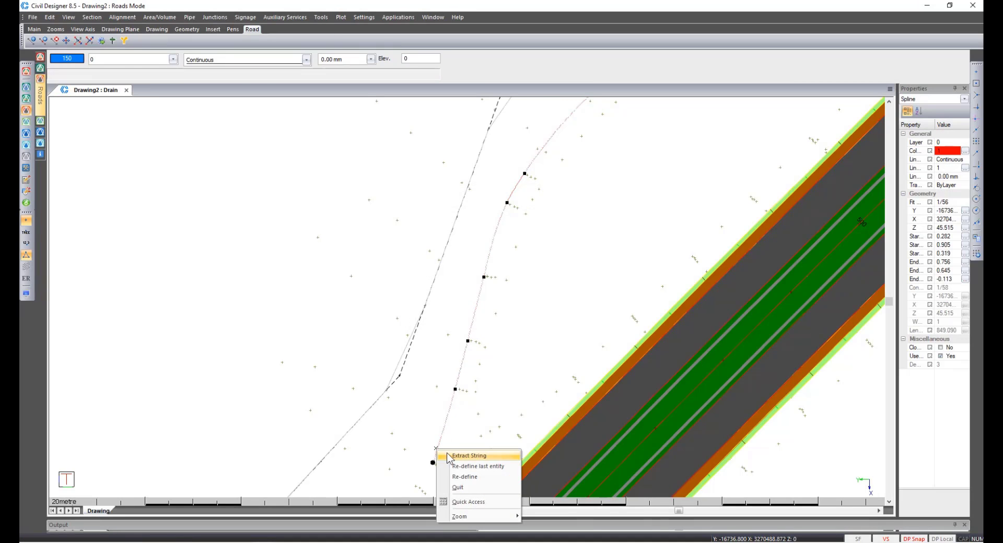
click(448, 455)
click(577, 313)
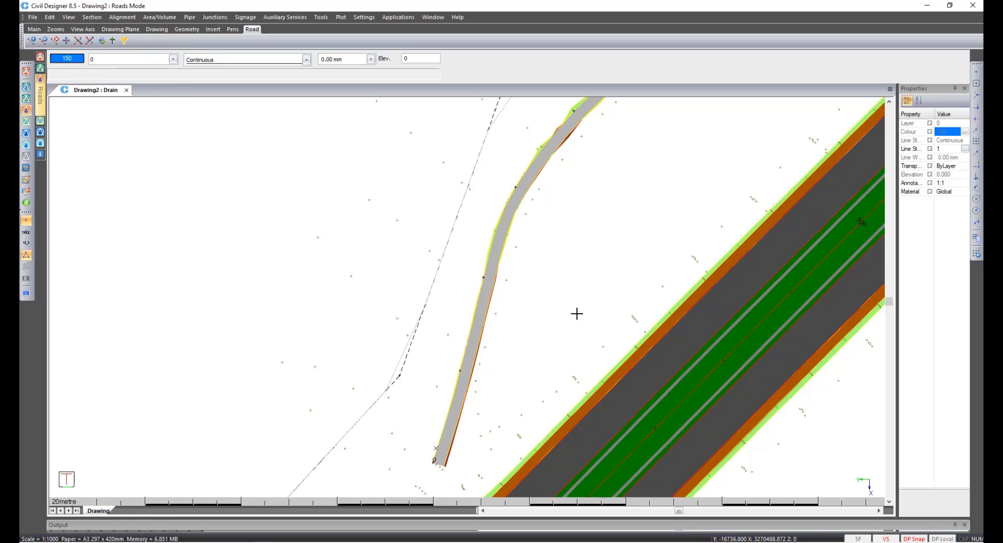
Add a new road named Rail using the Railway.tem template.
scroll(577, 314, down, 1)
scroll(581, 171, down, 1)
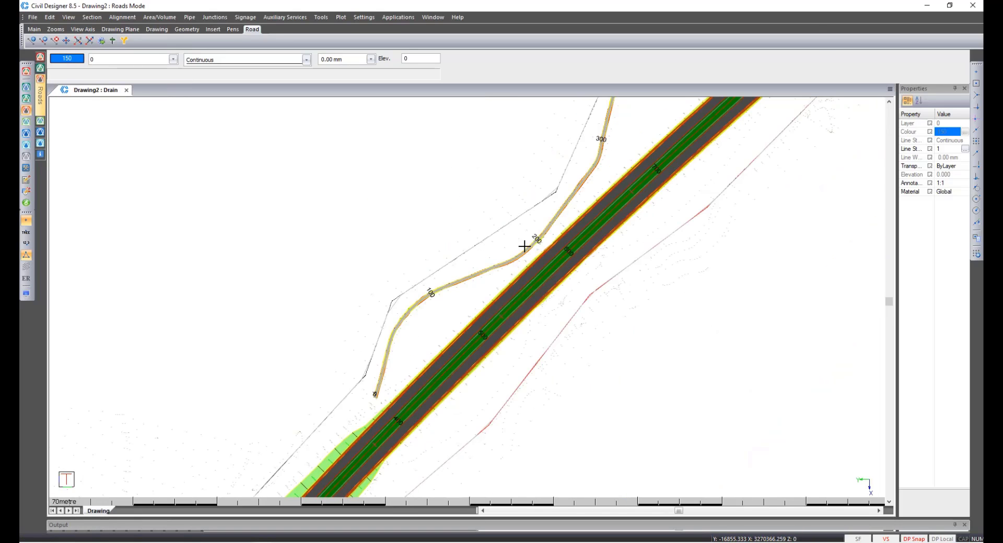
scroll(539, 244, up, 2)
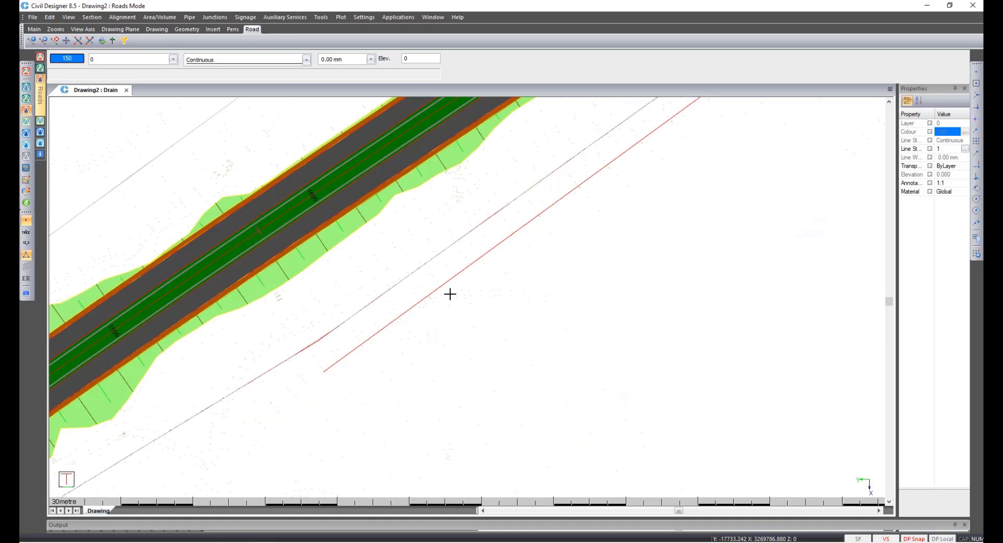
click(423, 302)
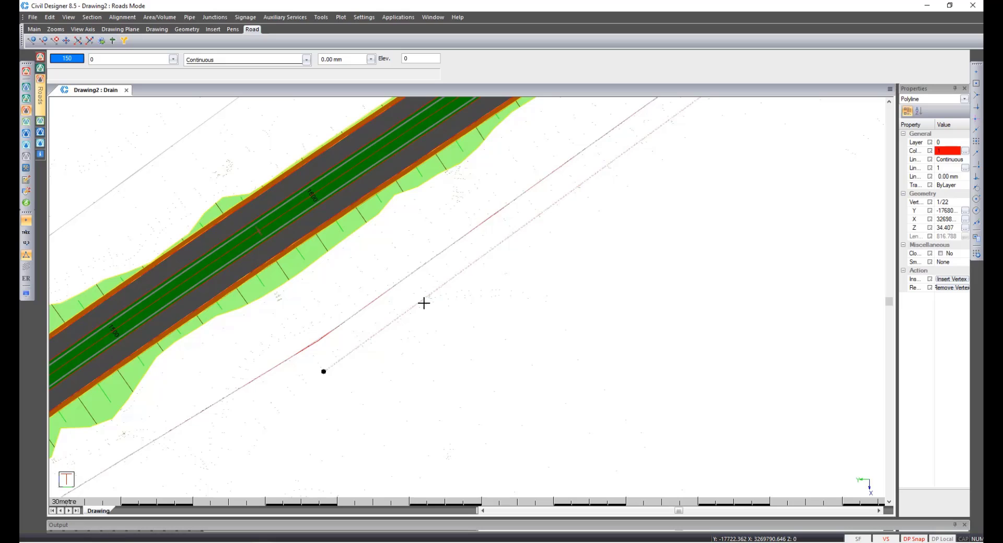
key(Escape)
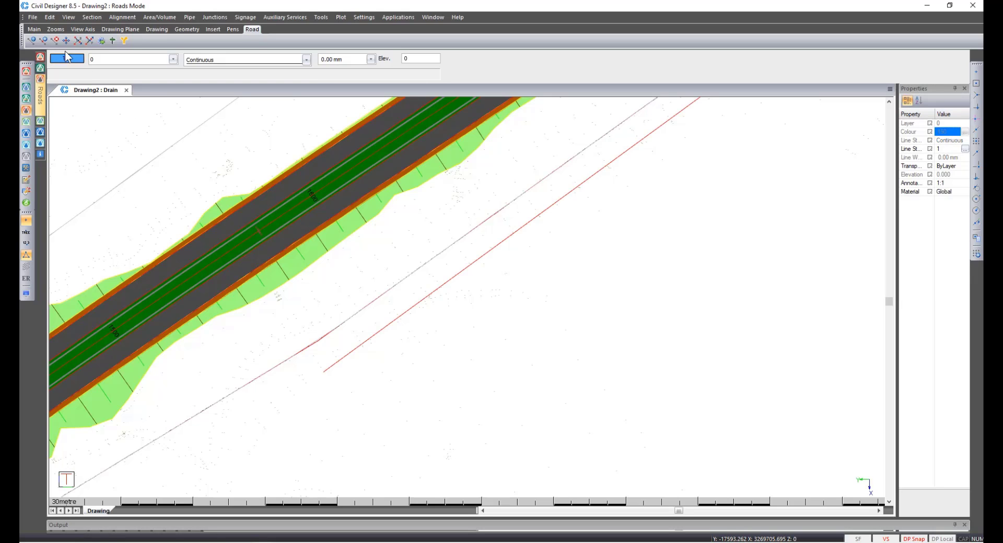
click(33, 17)
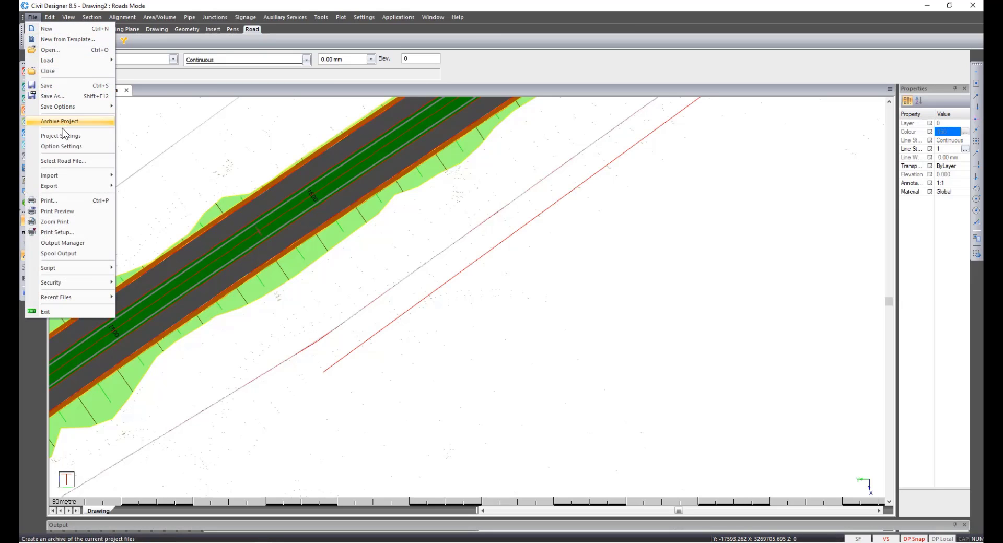
click(64, 161)
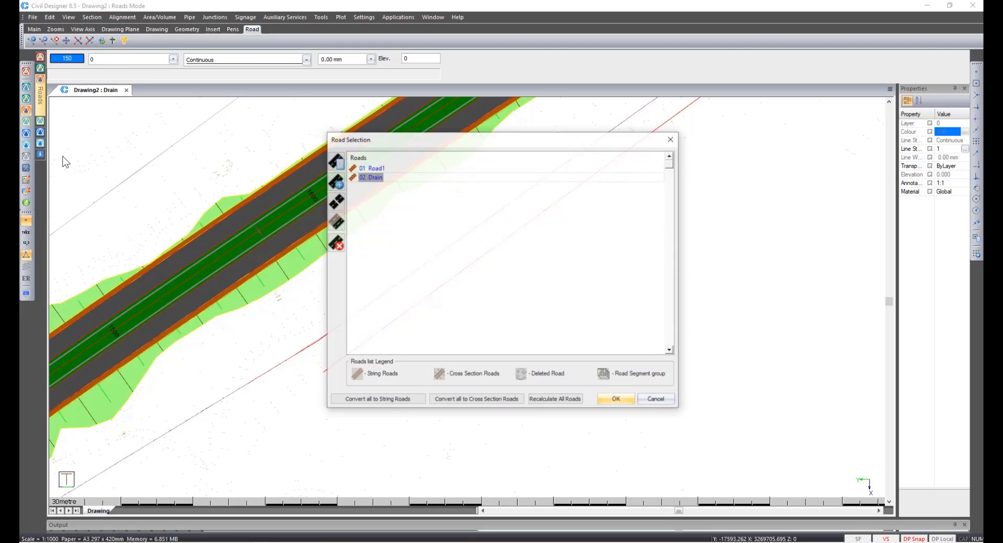
click(334, 184)
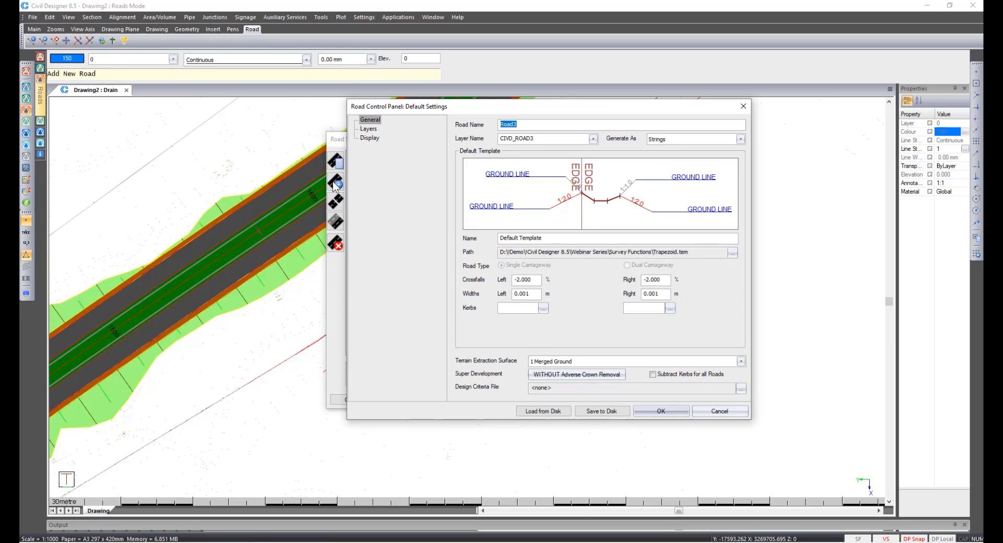
text(Rail)
click(732, 253)
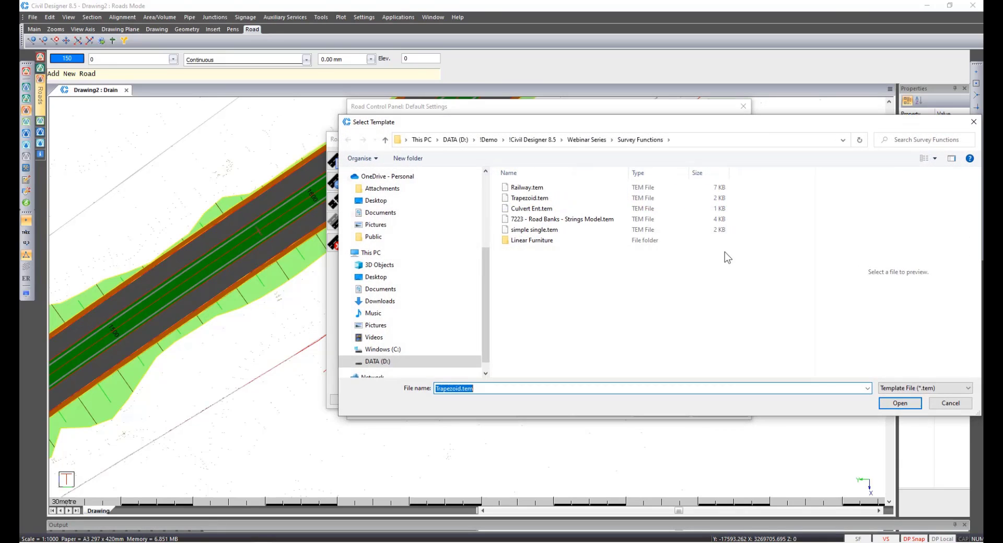
click(562, 189)
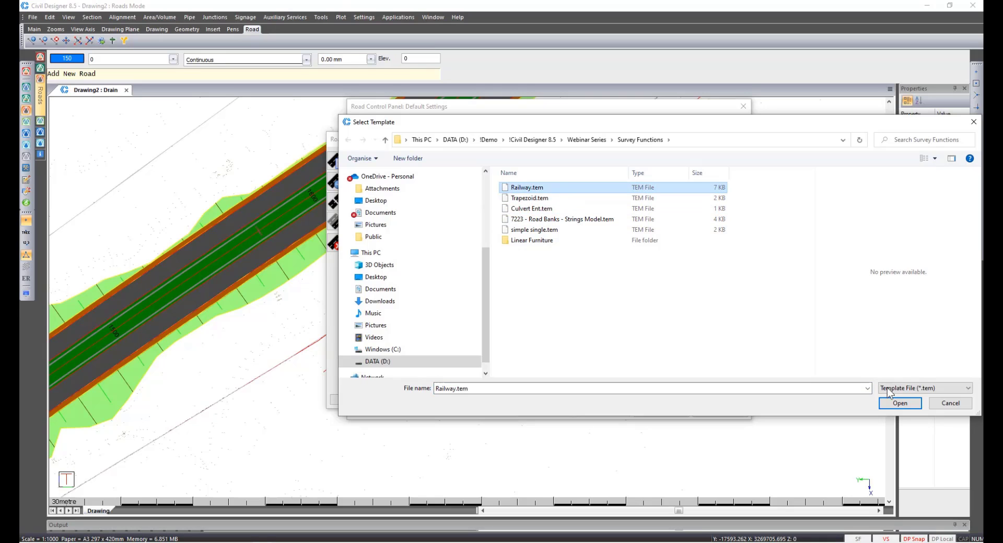
click(900, 404)
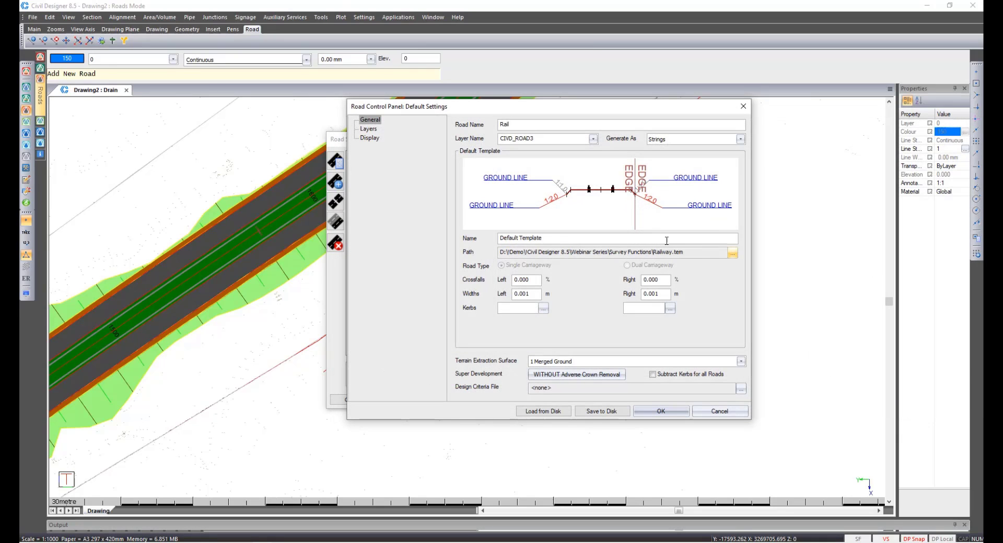
click(661, 410)
click(625, 400)
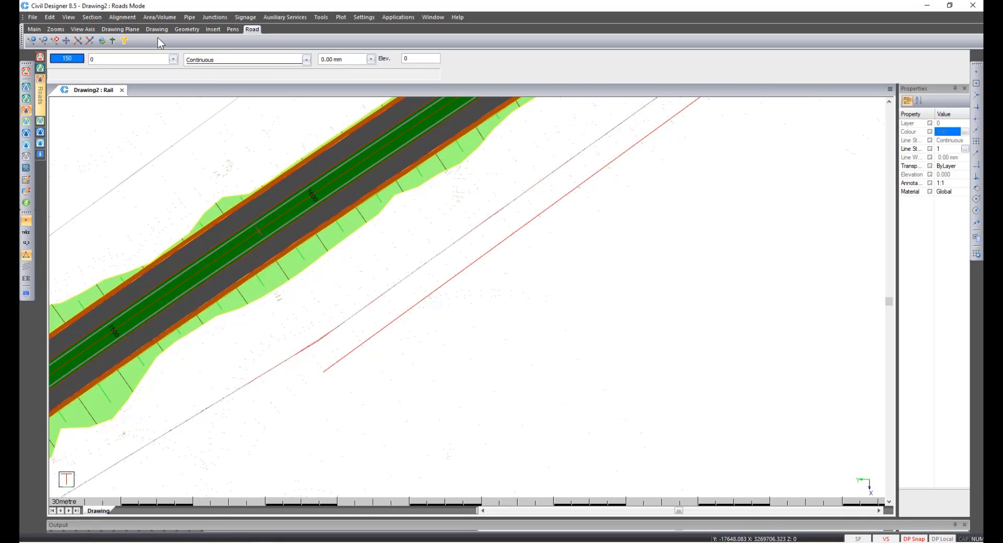
Start Extract Strings for the Rail road, extracting the stake line and vertical alignment from all CAD entities.
click(118, 19)
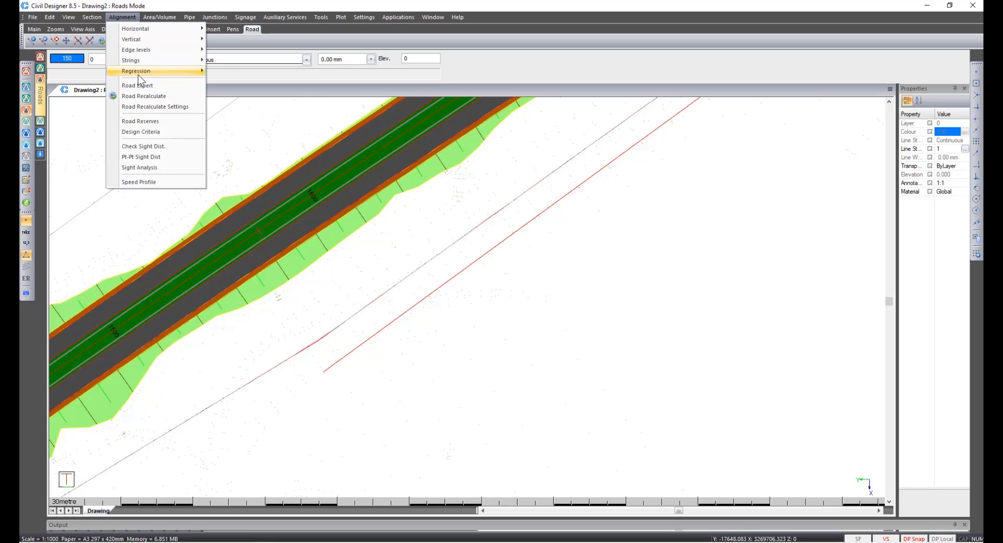
mouse_move(157, 71)
click(225, 78)
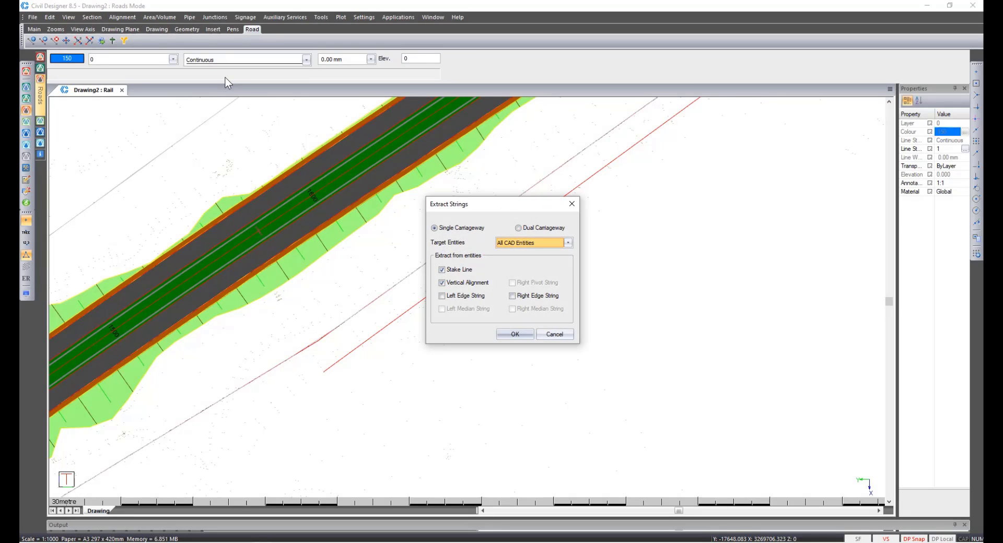
click(505, 334)
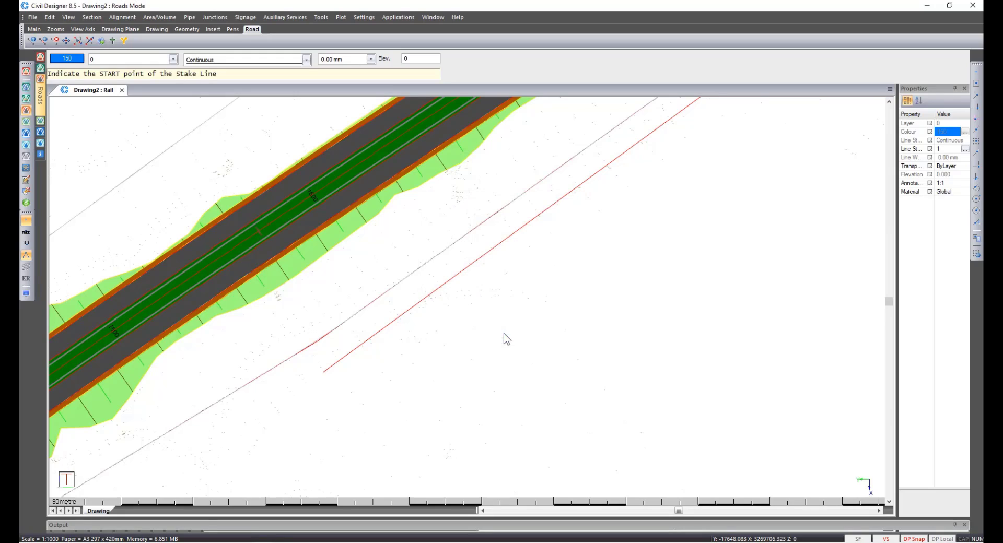
Pick the rail line's lower end as the stake line start and extract the stake line from the red rail polyline.
click(324, 372)
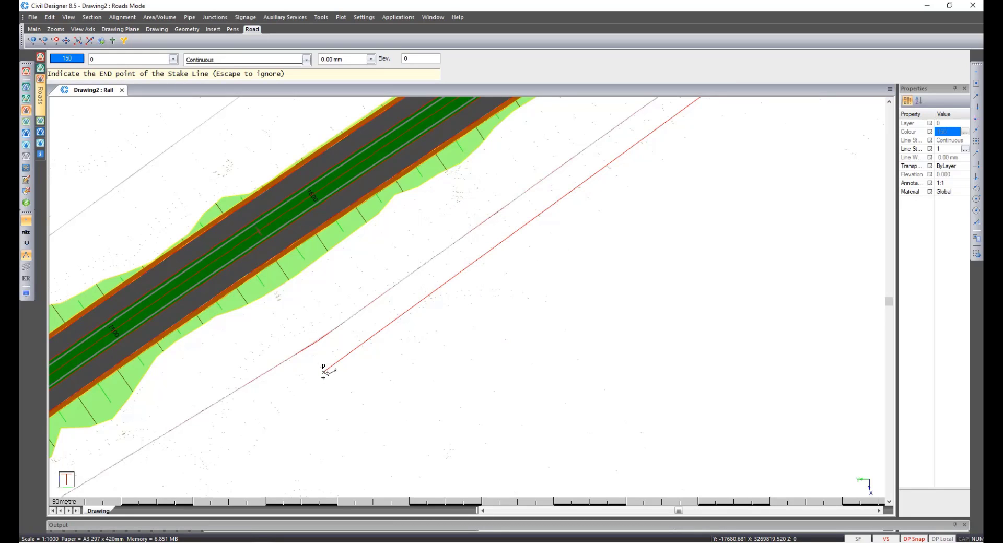
key(Escape)
click(343, 358)
right_click(338, 359)
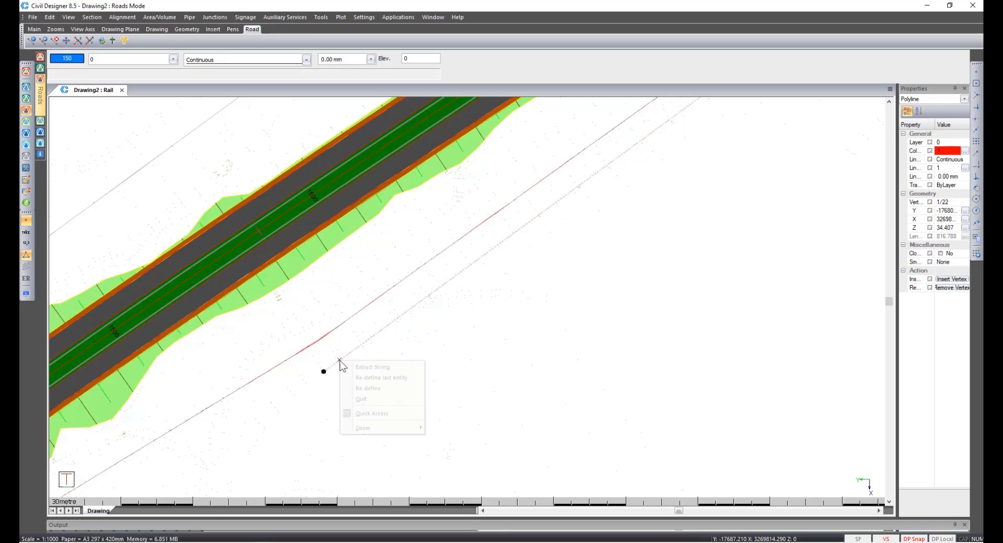
click(351, 365)
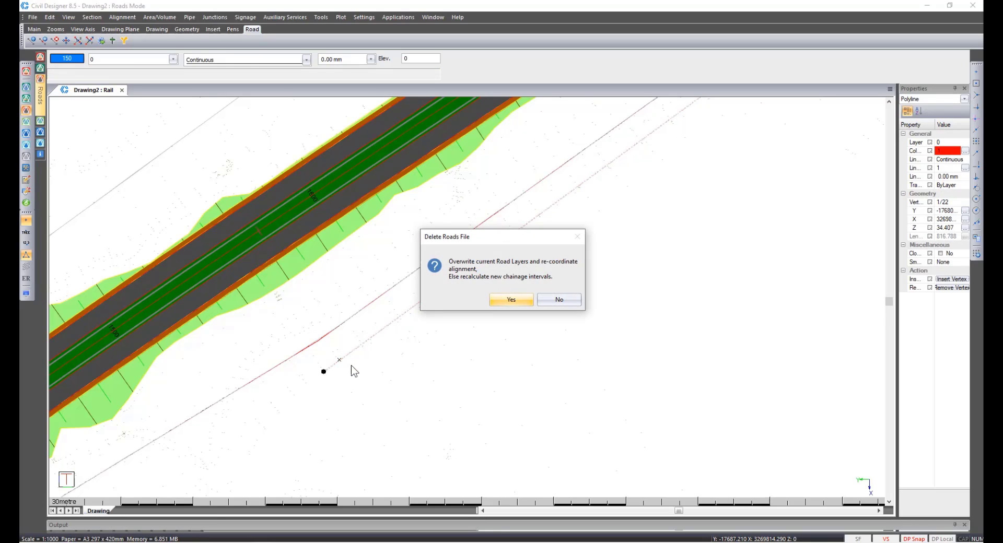
Overwrite the Rail road layers, accept the default chainage interval, and height the centre line from entities.
key(Return)
key(Return)
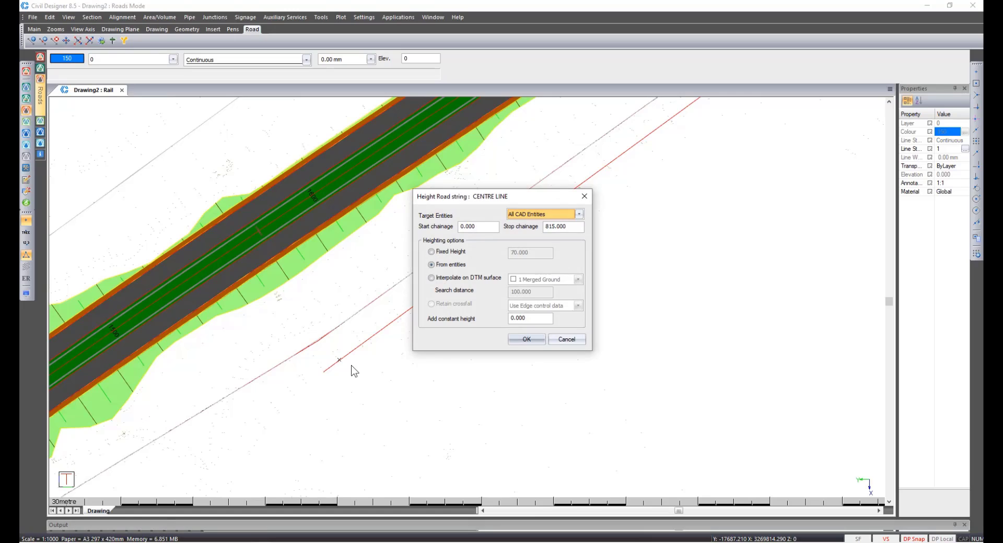
click(524, 339)
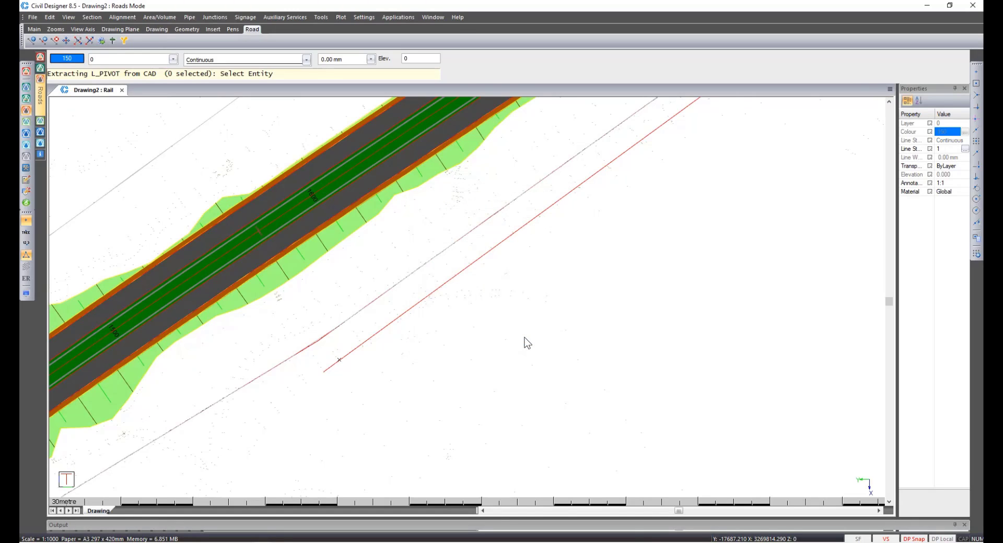
Select the red rail polyline and extract it as the vertical alignment to build the Rail road.
click(370, 339)
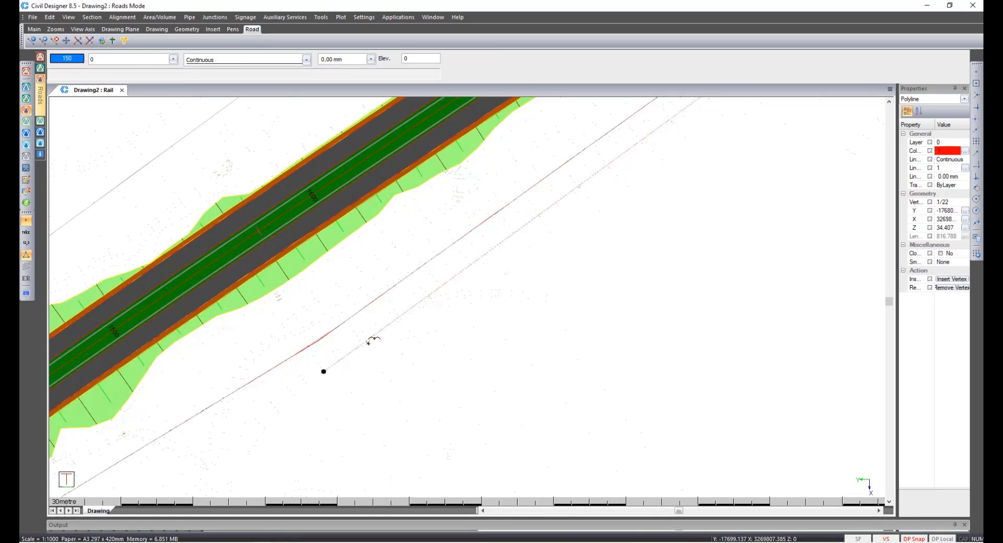
right_click(369, 341)
click(394, 347)
key(Return)
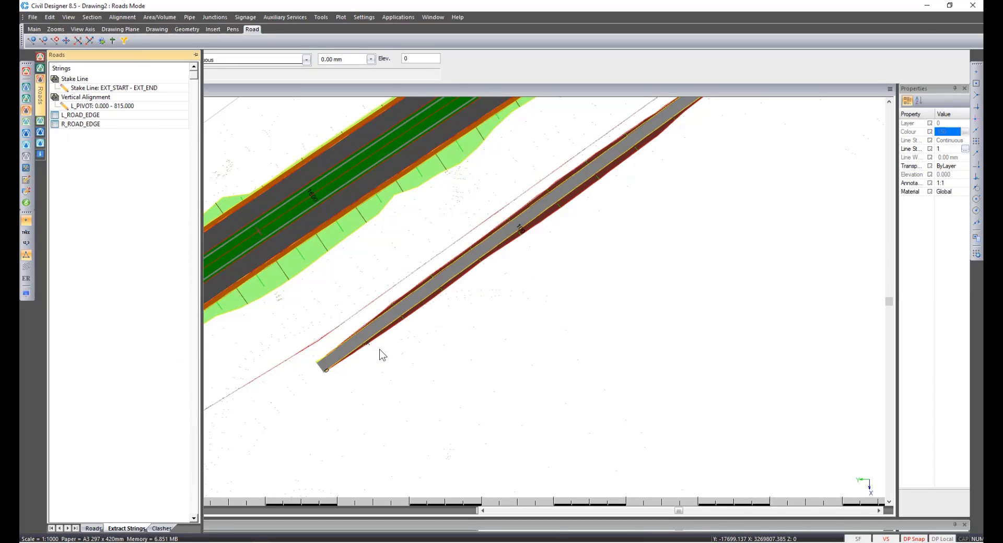
In the Rail road's plan layout display settings, plot the L_PIVOT line and stop plotting the road edge and toe lines.
scroll(356, 347, up, 1)
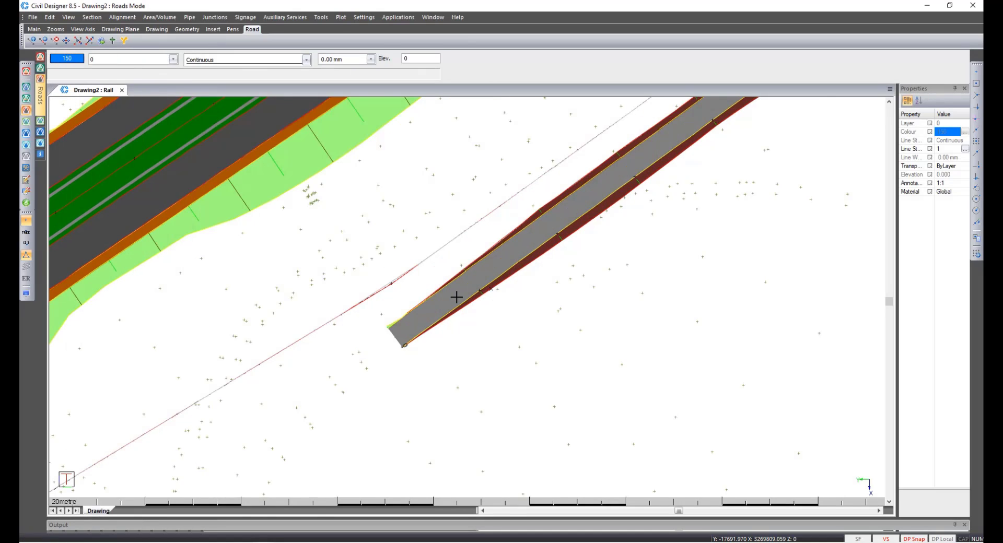
scroll(456, 297, up, 1)
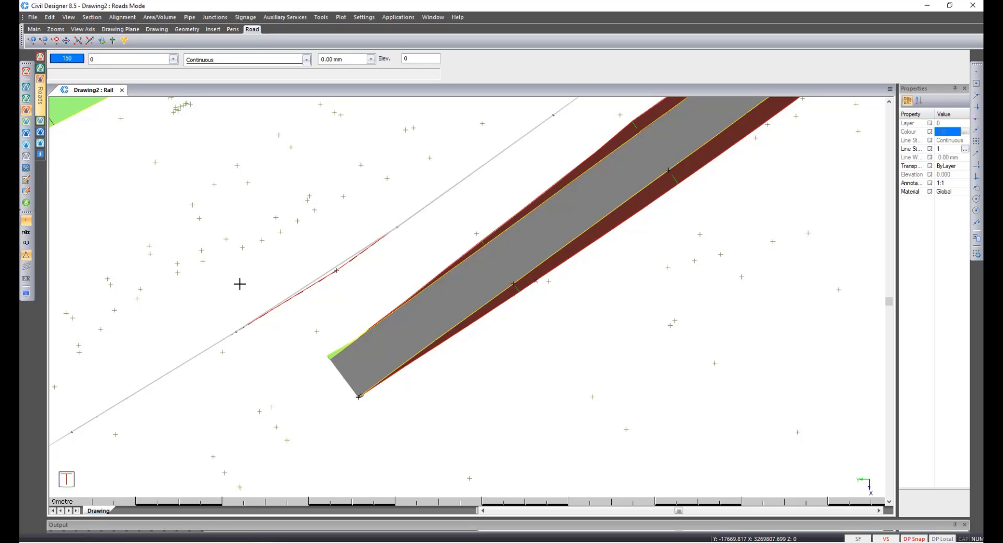
click(25, 296)
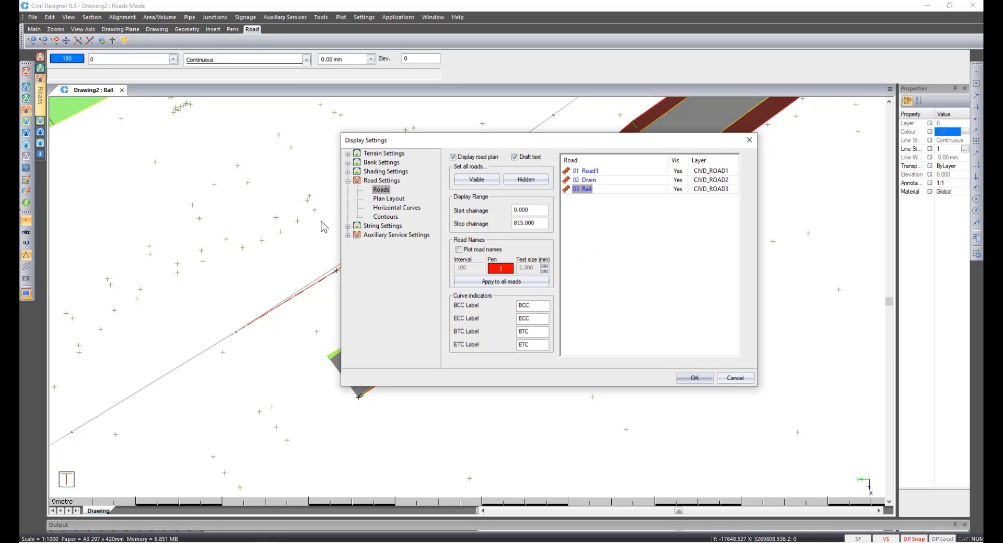
click(388, 199)
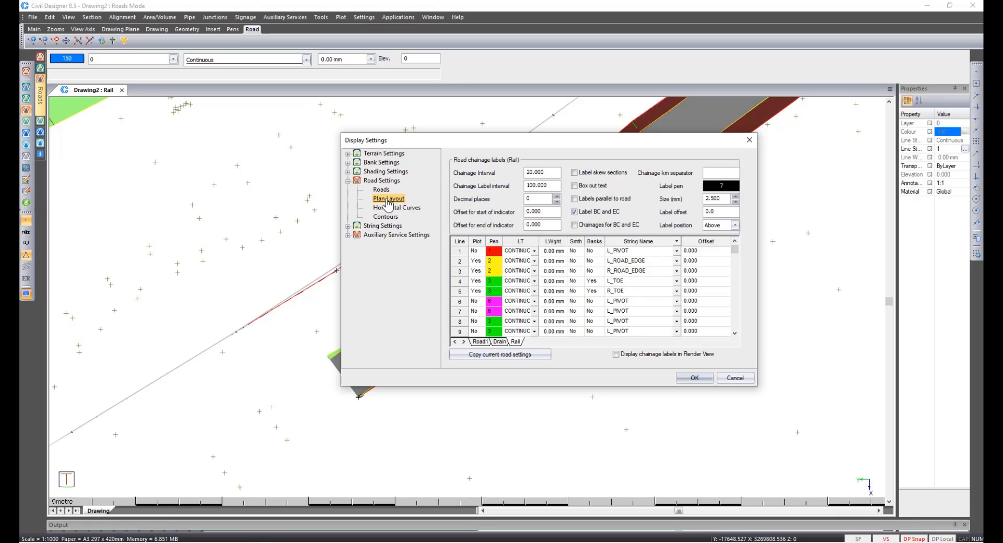
click(475, 281)
click(475, 271)
click(475, 261)
click(476, 250)
click(714, 251)
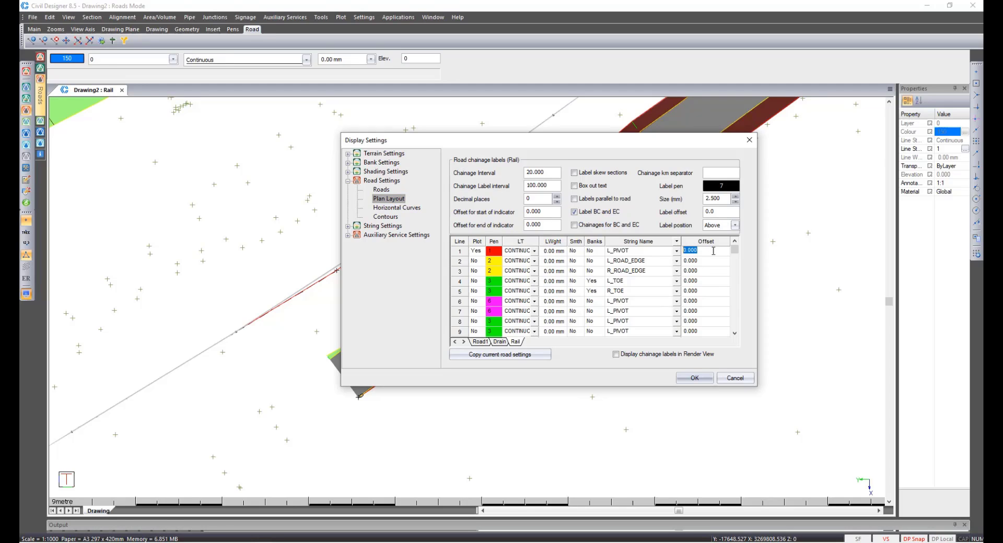
text(-2.482)
click(695, 377)
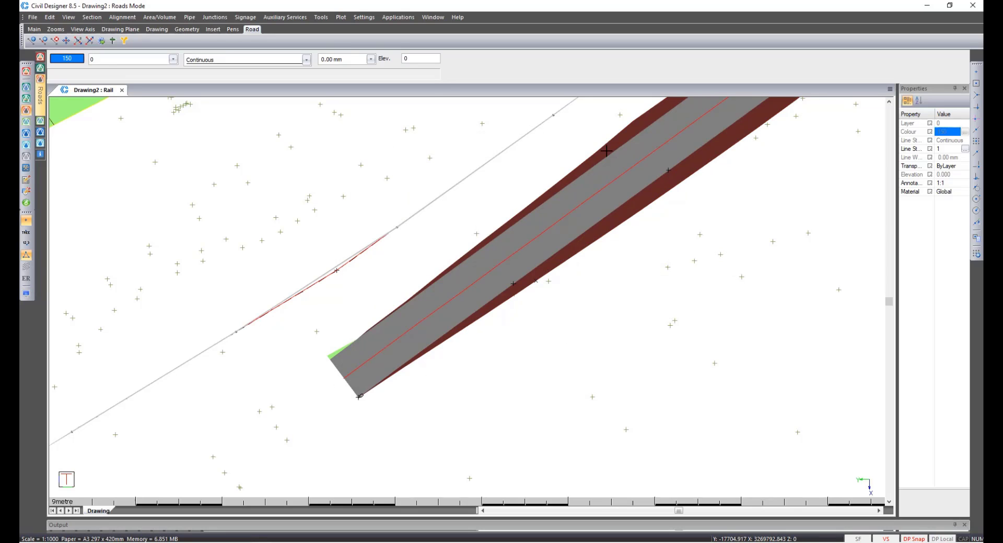
Start adding linear road furniture, choosing Linear Train with a 19.5 m post distance in Start + End Pt mode.
scroll(613, 156, down, 1)
scroll(578, 238, down, 1)
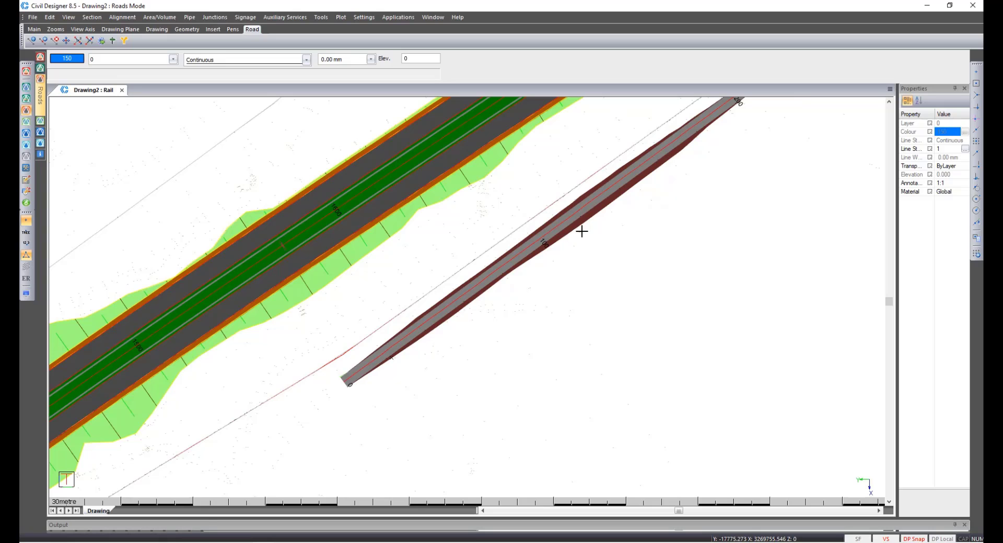
scroll(578, 225, down, 1)
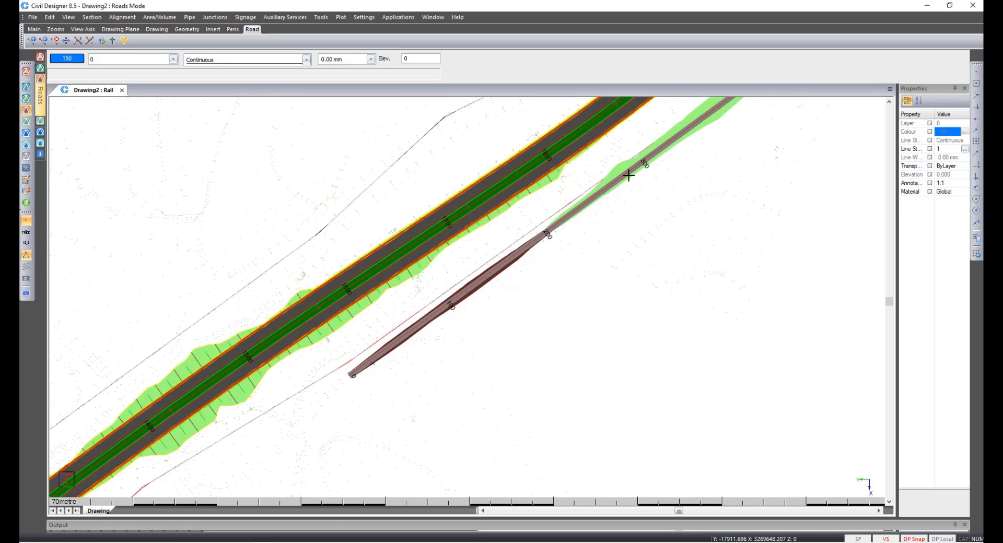
scroll(466, 283, down, 1)
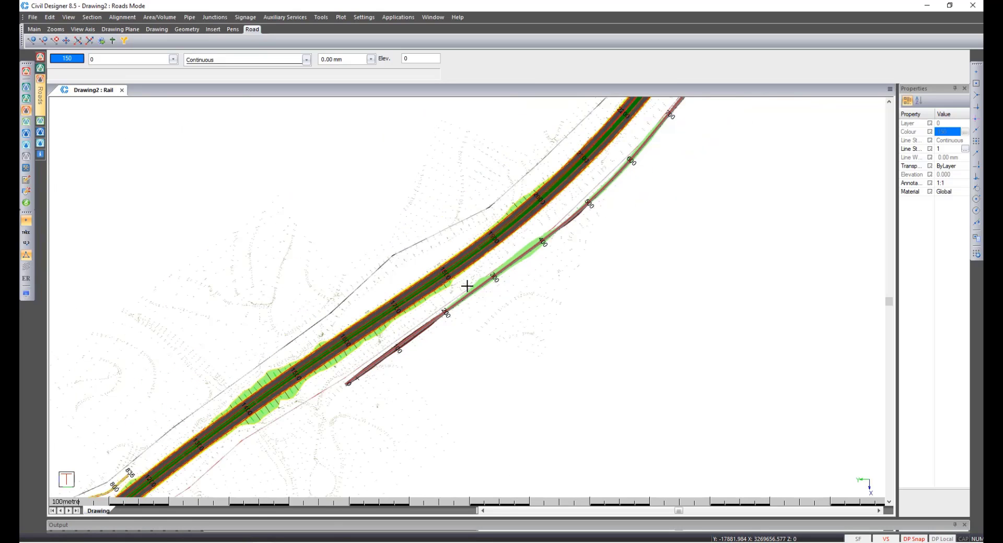
scroll(553, 236, up, 2)
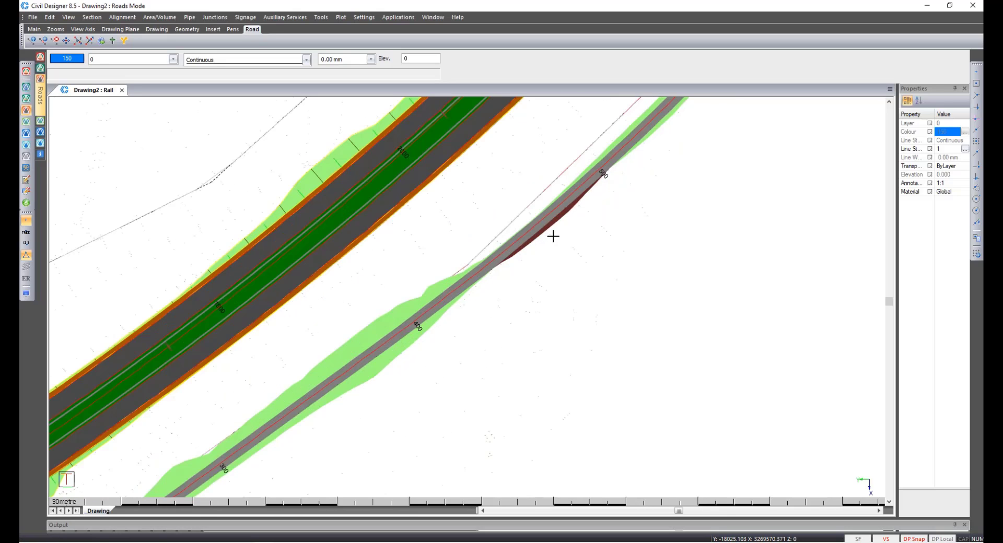
middle_click(462, 287)
click(251, 18)
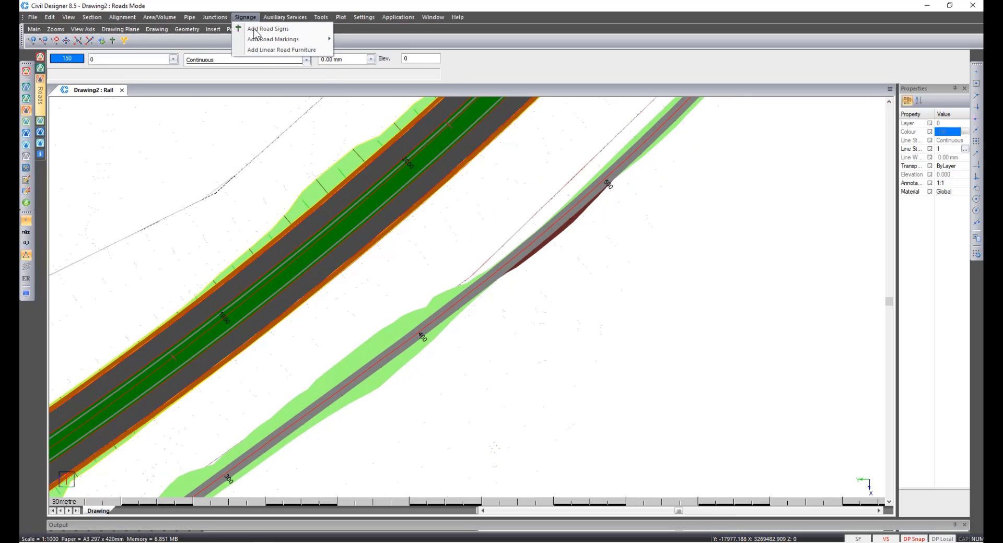
click(261, 50)
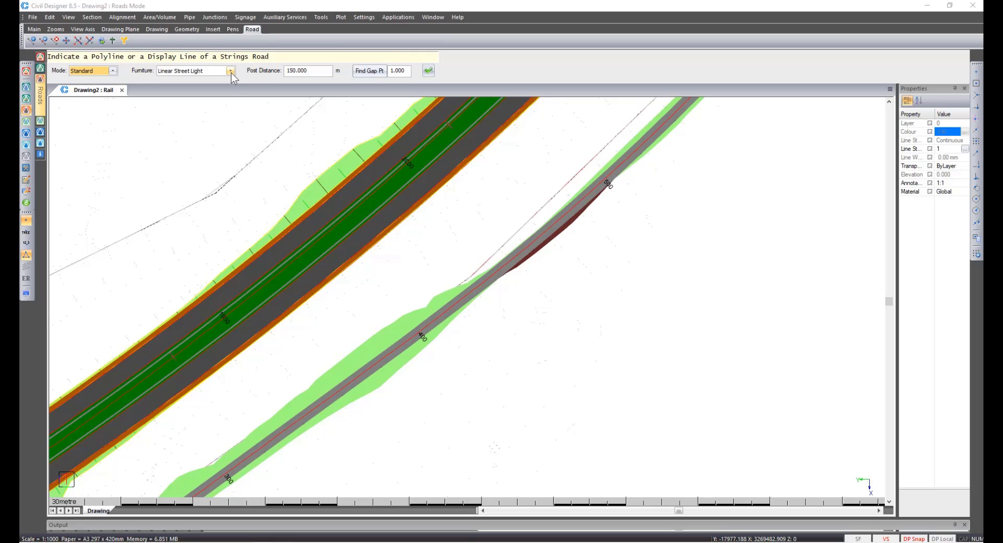
click(230, 71)
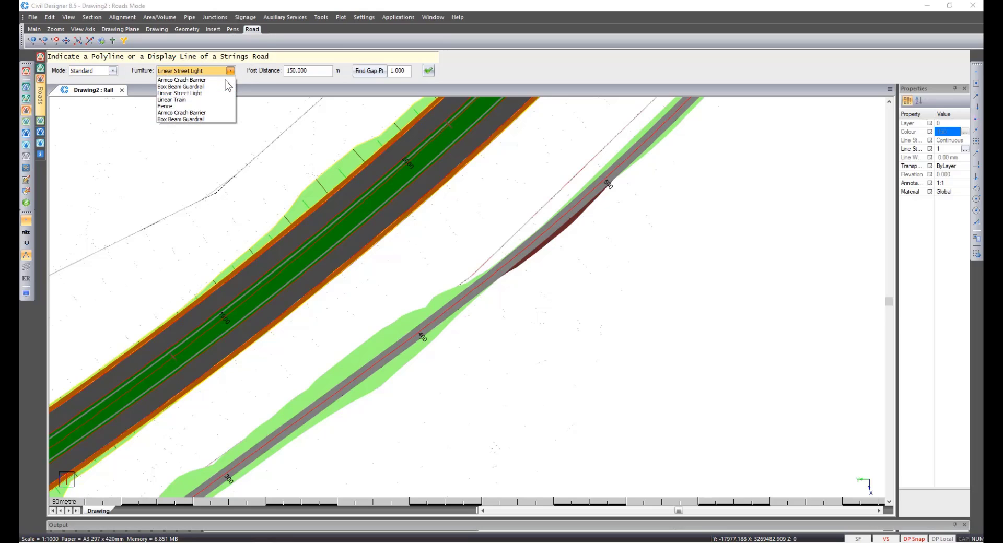
click(214, 100)
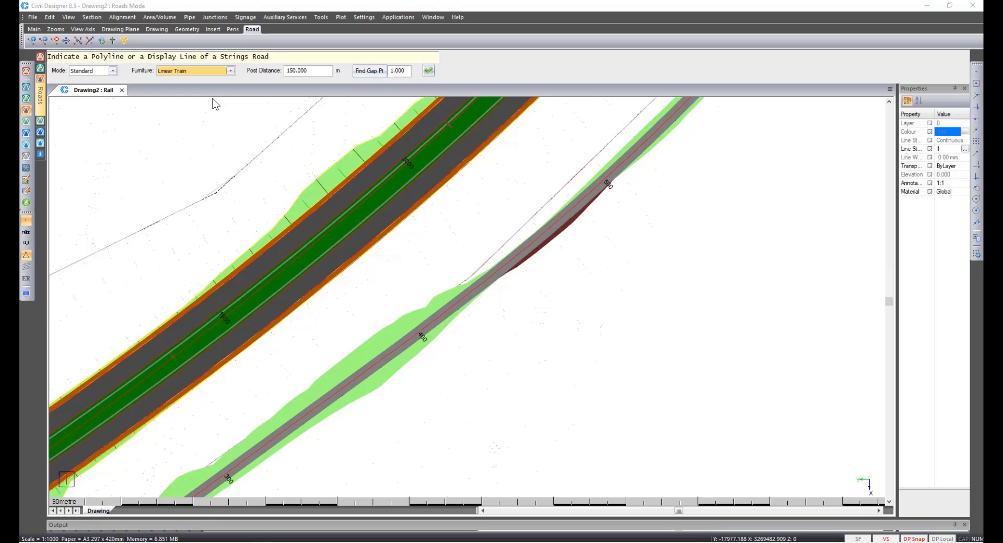
click(313, 70)
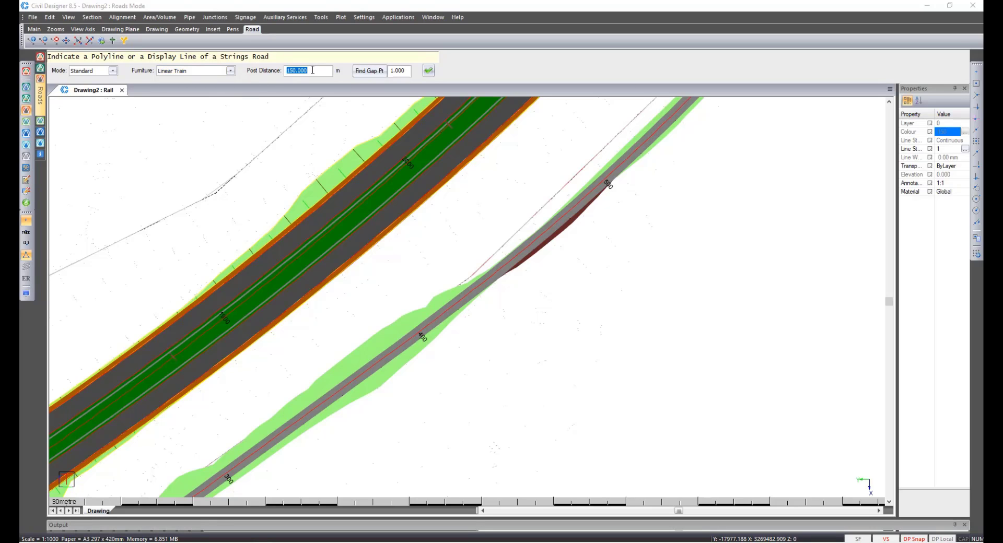
text(19.5)
click(112, 71)
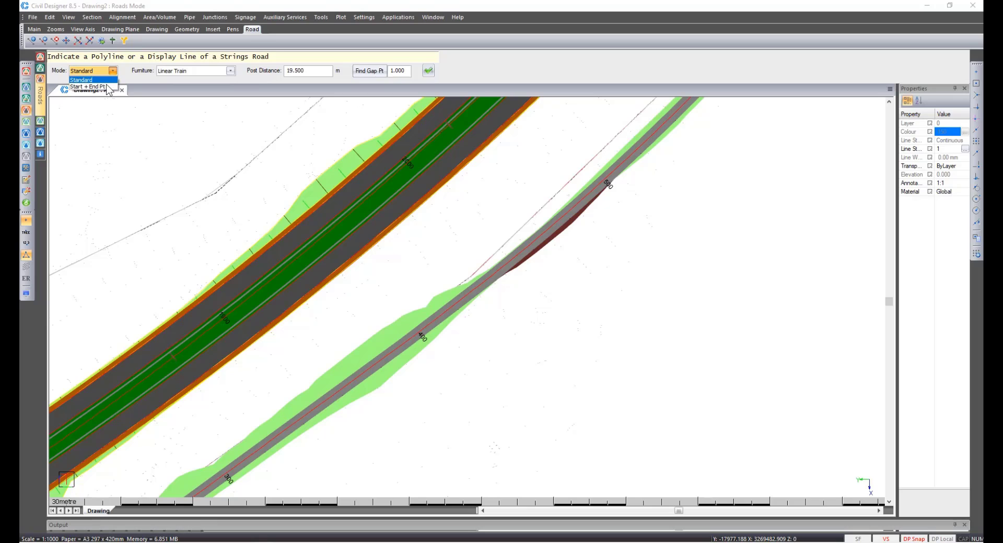
click(108, 86)
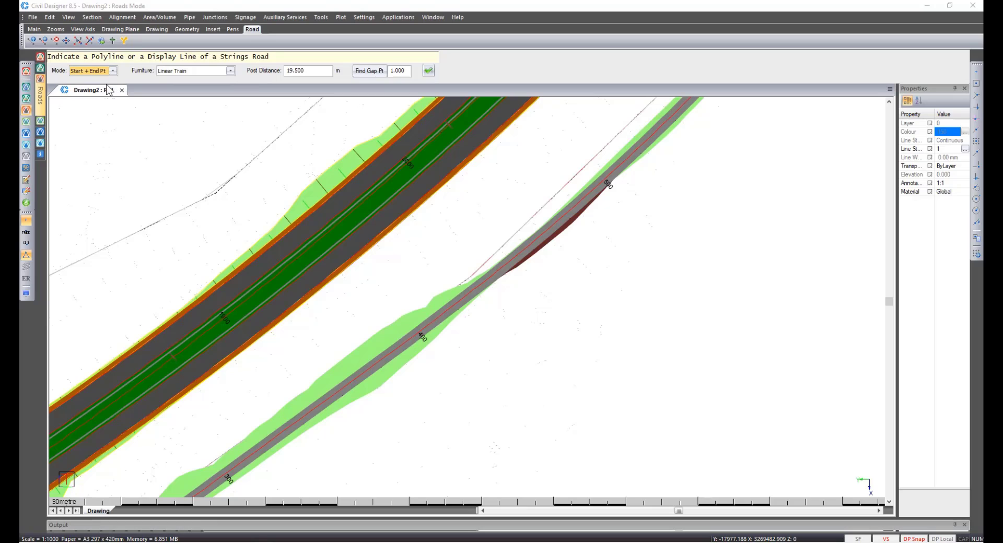
click(428, 70)
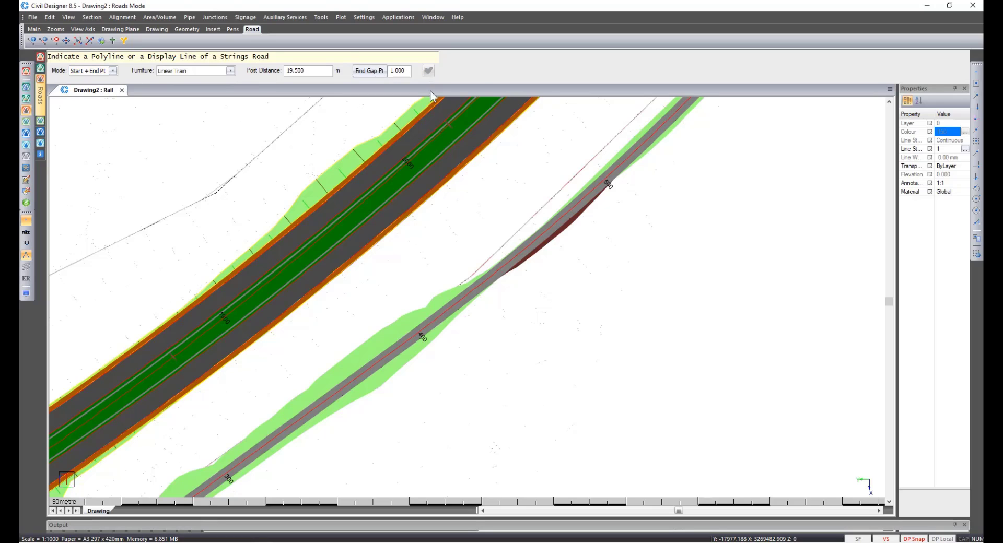
Place the train along the Rail road between a start and a stop position, then quit the command.
click(494, 272)
scroll(494, 272, down, 2)
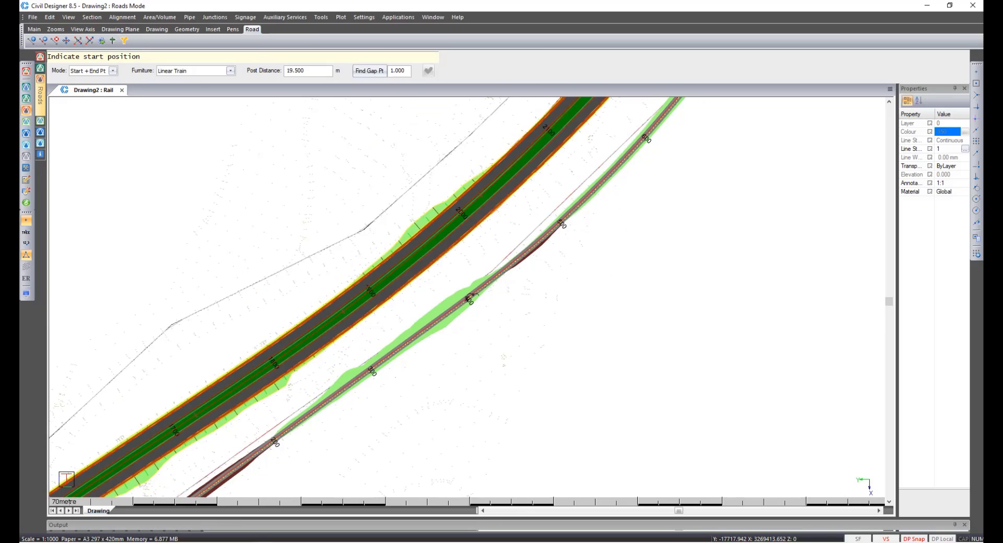
click(473, 297)
click(666, 111)
right_click(670, 112)
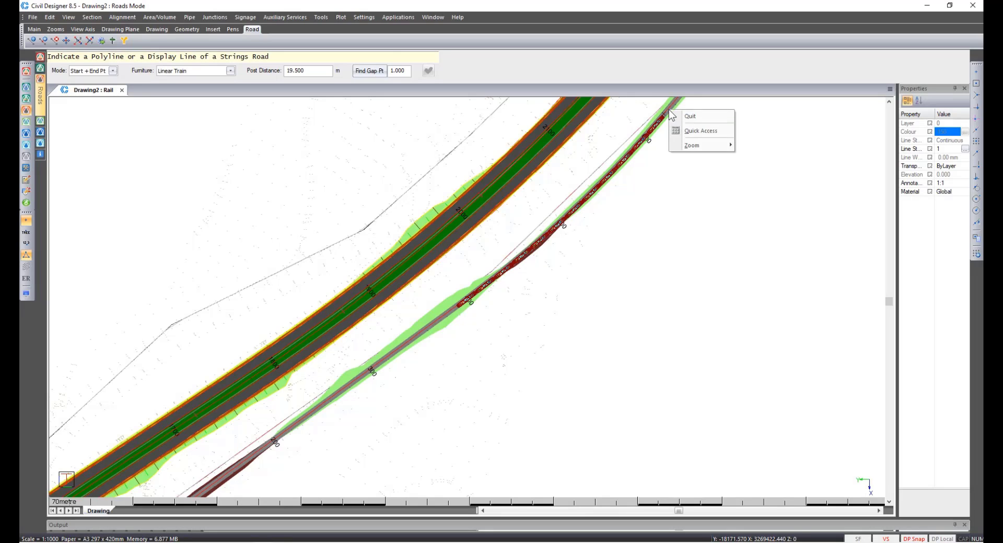
click(677, 117)
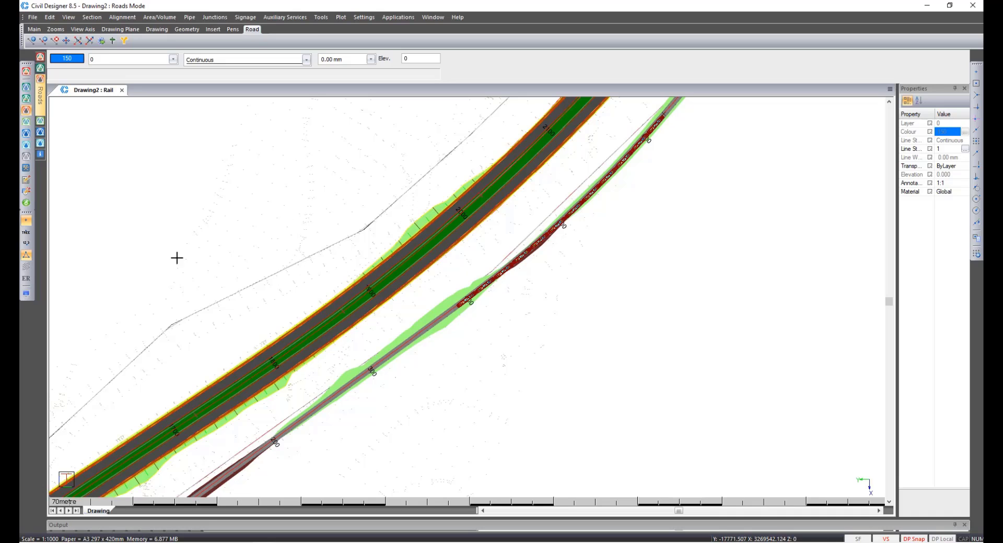
Open the terrain display settings and apply them to show the ground surface.
click(26, 294)
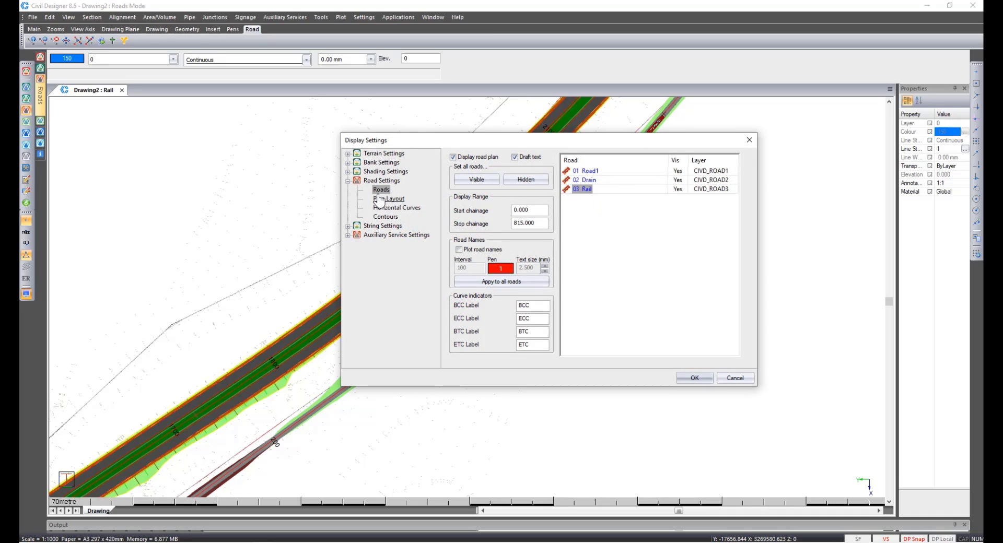
click(384, 153)
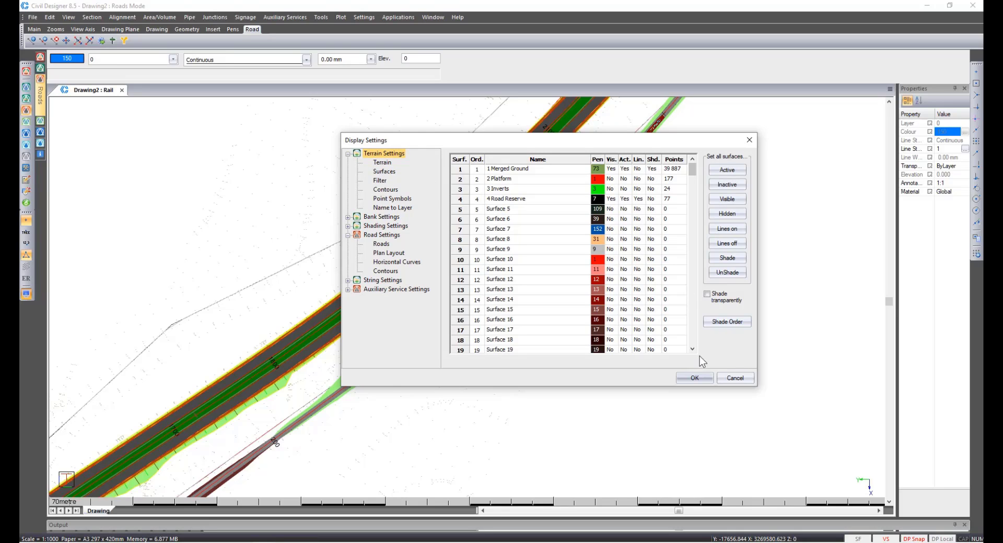
click(701, 376)
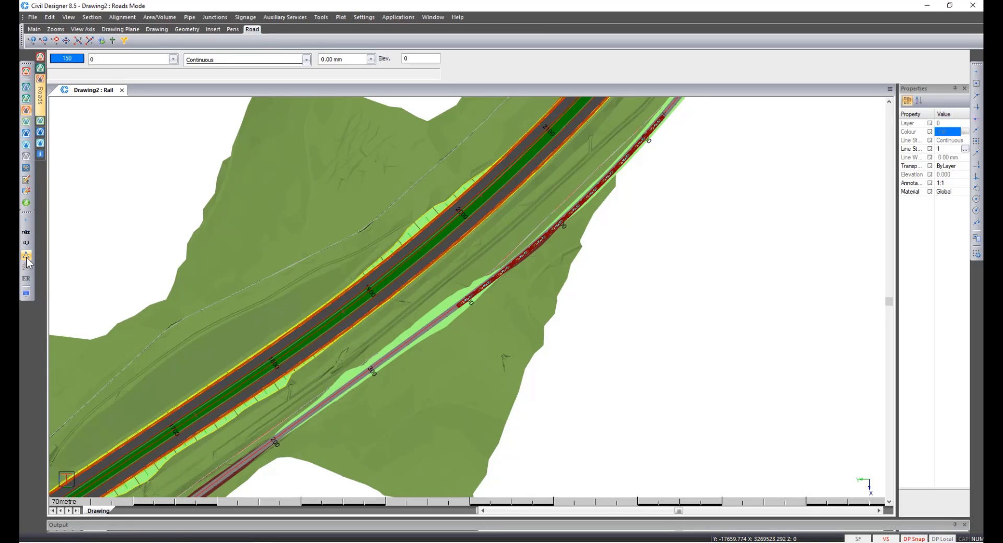
Inspect the train on the Rail road beside the main road in the 3D render view, then exit it.
right_click(366, 328)
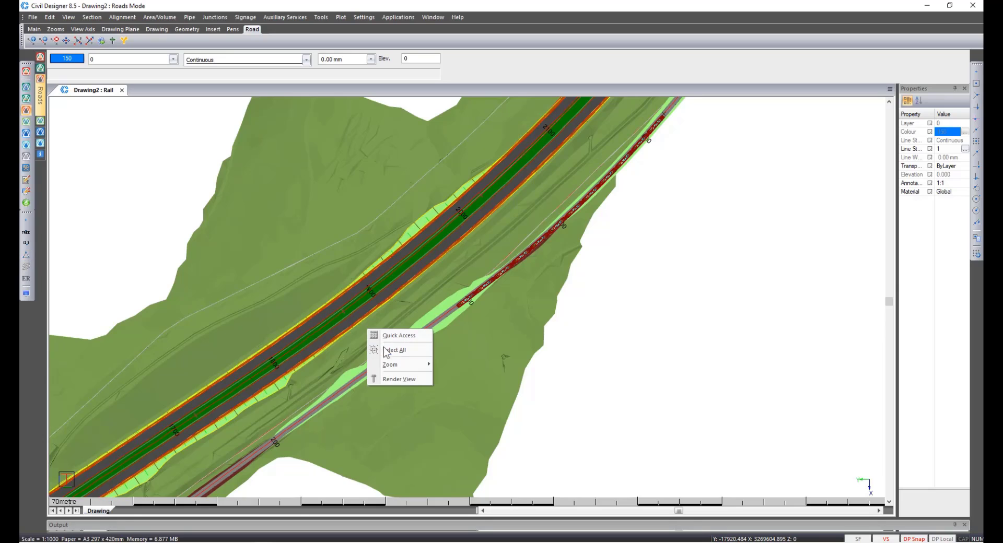
click(400, 381)
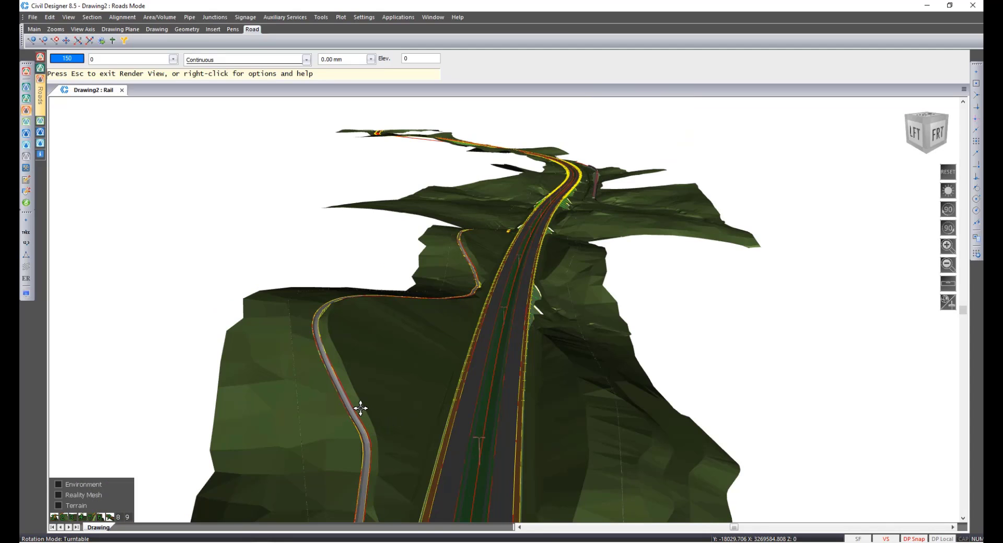
scroll(348, 405, up, 4)
scroll(348, 405, up, 2)
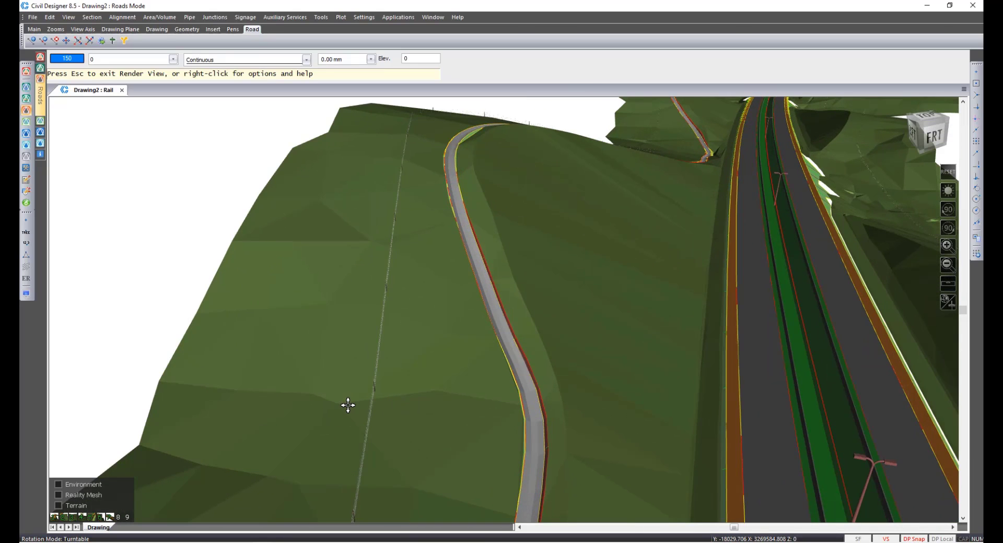
middle_drag(582, 213, 336, 389)
middle_drag(586, 195, 384, 516)
drag(705, 198, 711, 189)
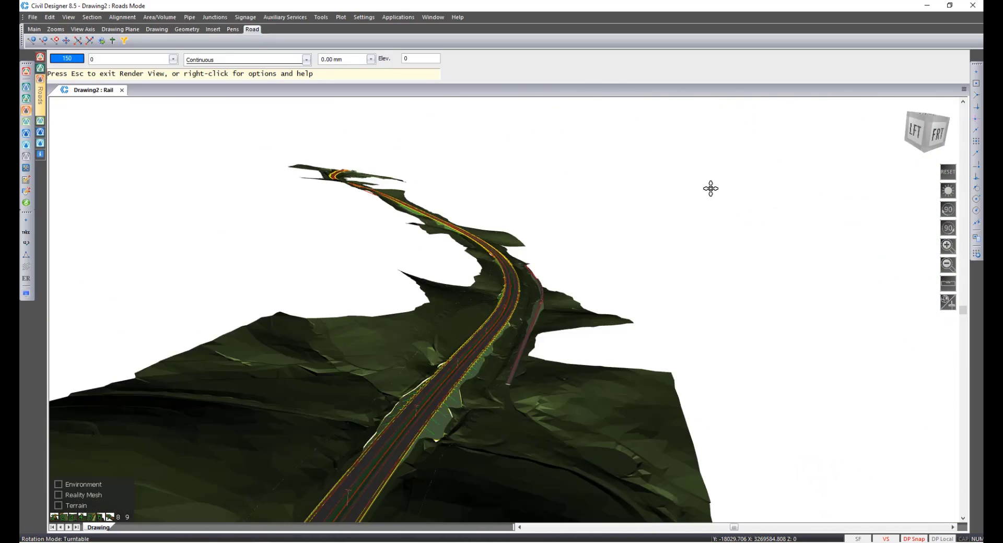
scroll(711, 189, up, 4)
scroll(504, 310, up, 2)
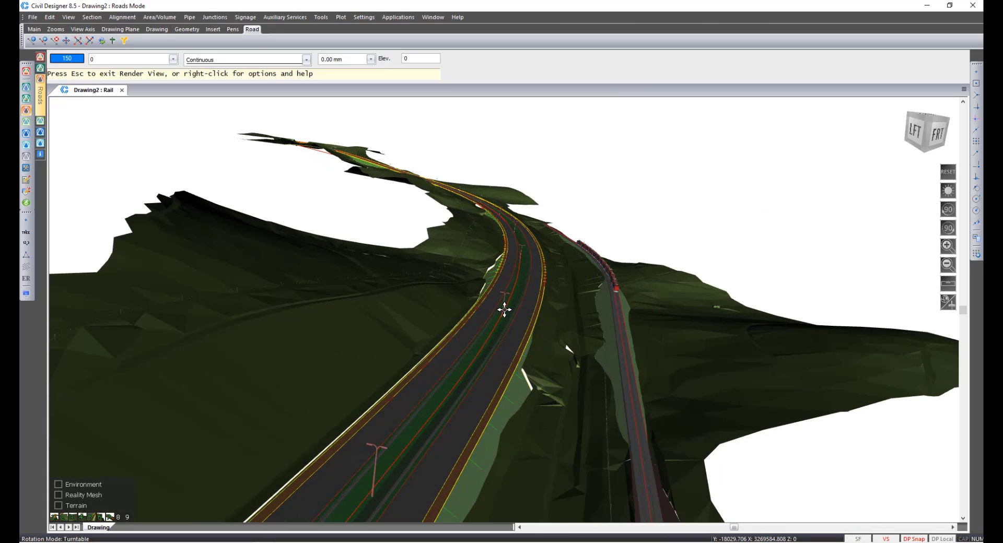
scroll(504, 310, up, 2)
middle_drag(522, 226, 512, 269)
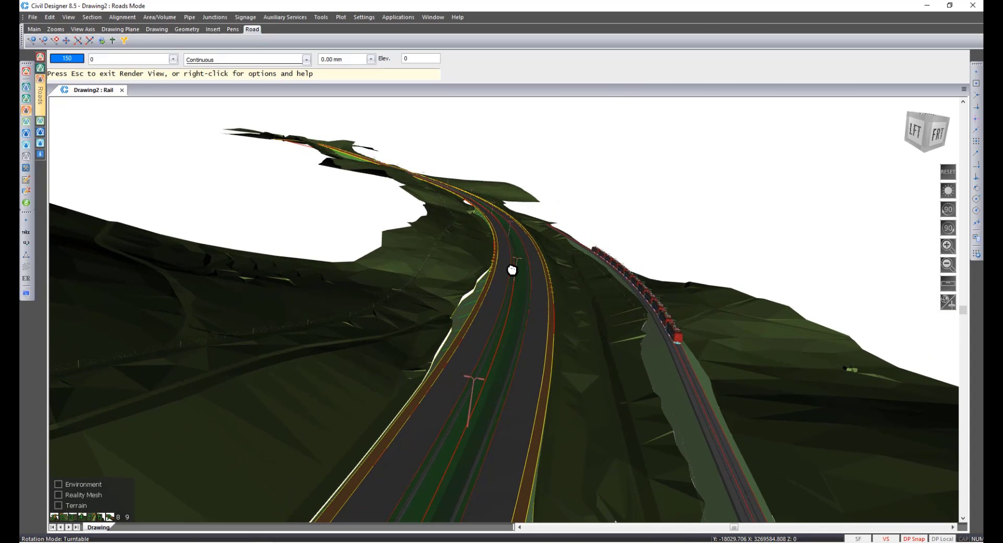
drag(512, 270, 510, 278)
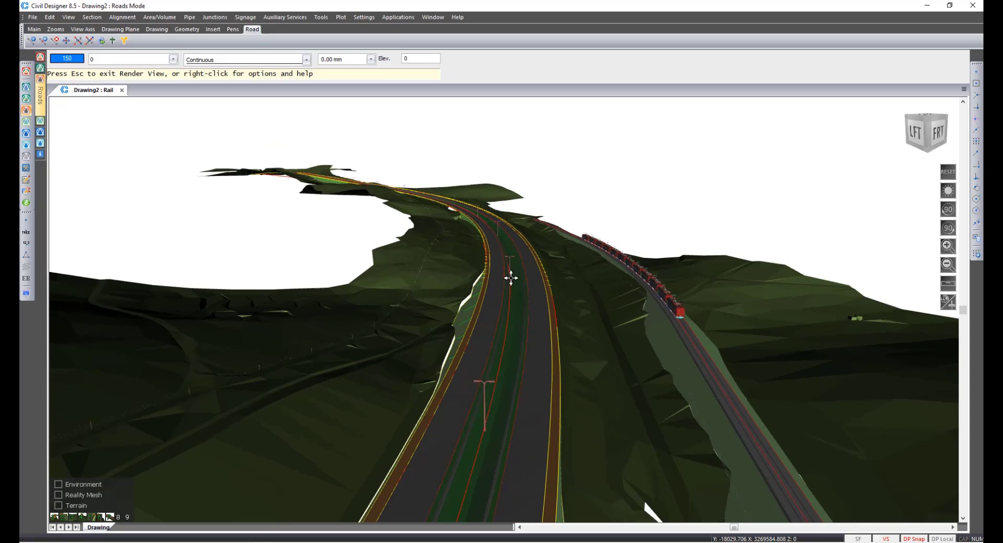
scroll(630, 276, up, 2)
scroll(630, 276, up, 3)
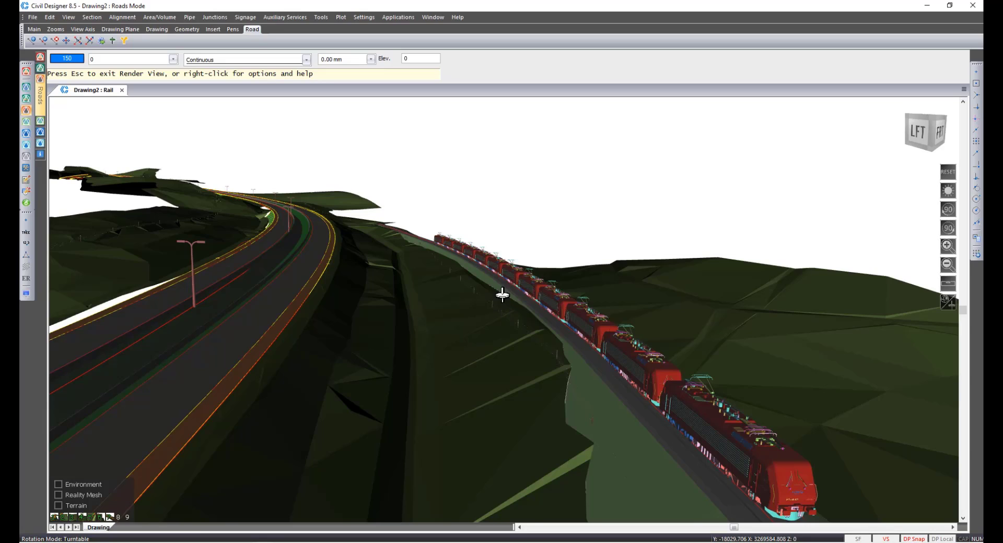
drag(502, 295, 532, 426)
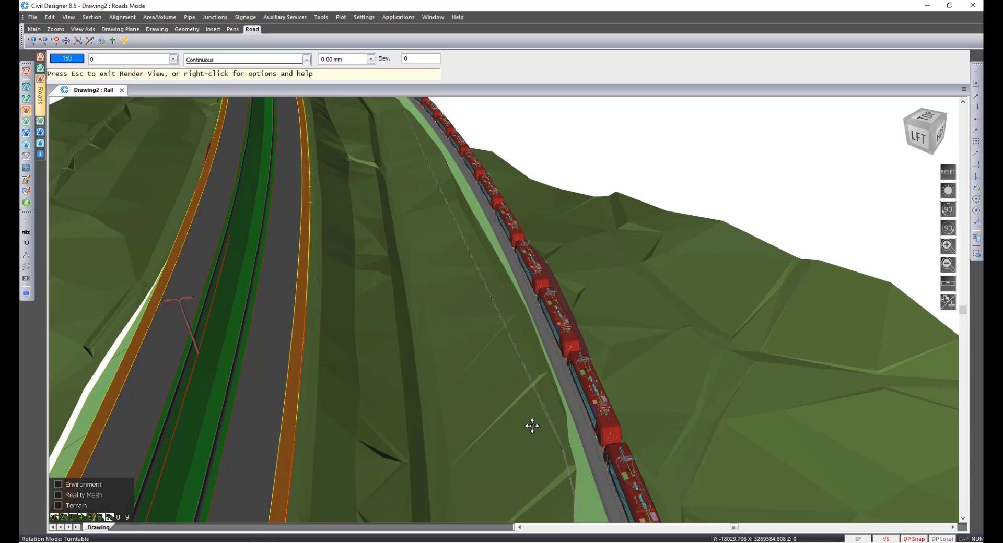
key(Escape)
key(Return)
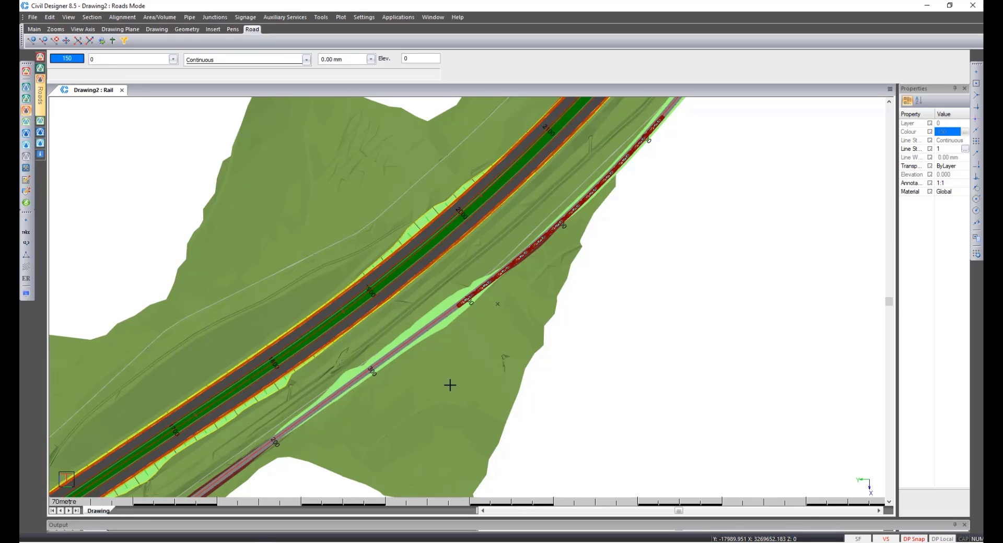
Set the point filter to pass only names matching Culv* for all selected surfaces.
click(27, 278)
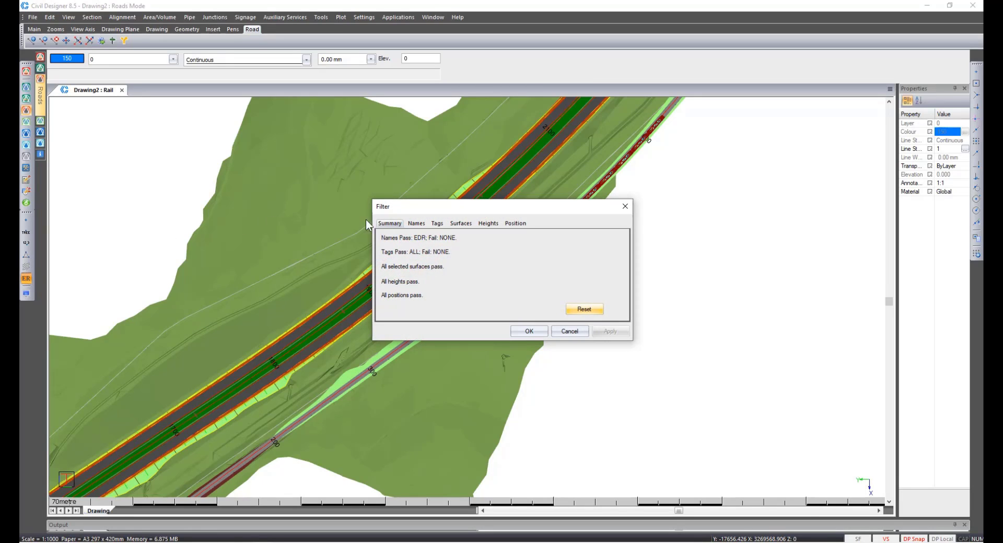
click(416, 224)
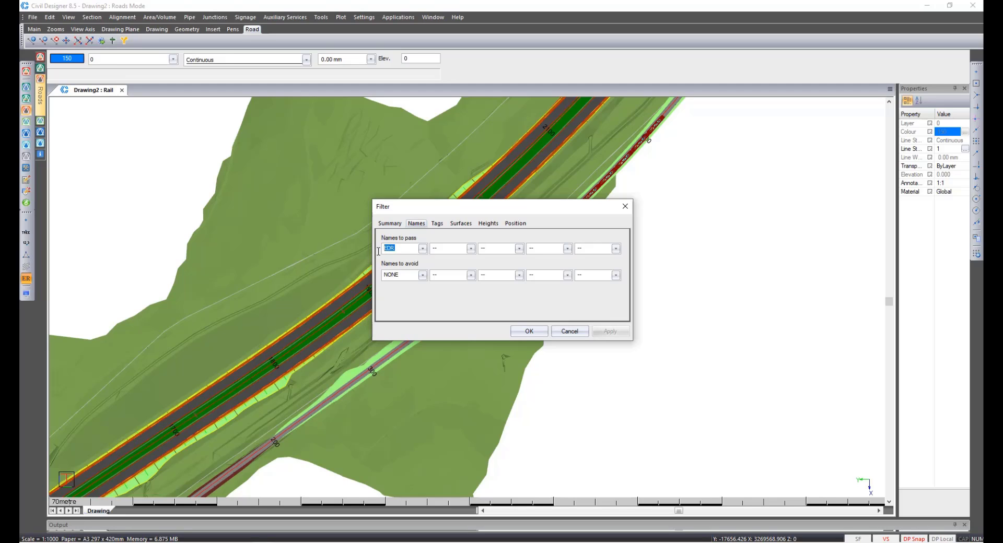
text(Culv*)
click(462, 225)
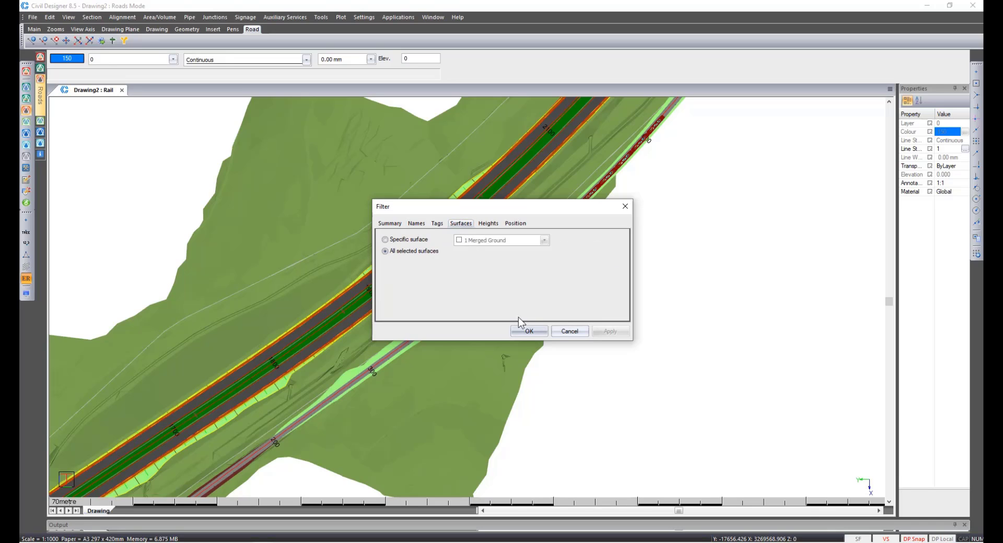
click(527, 329)
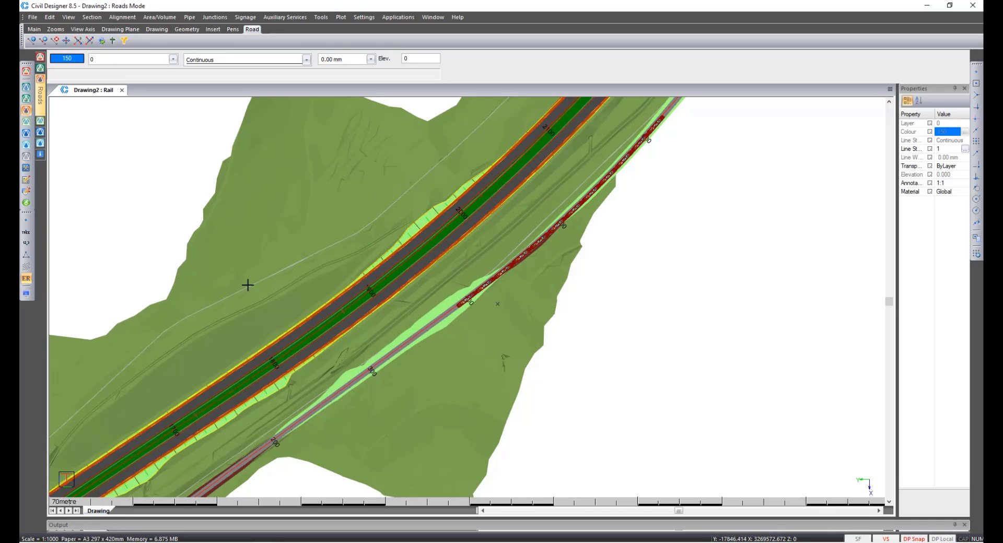
Turn on point symbol display in the terrain display settings.
click(26, 294)
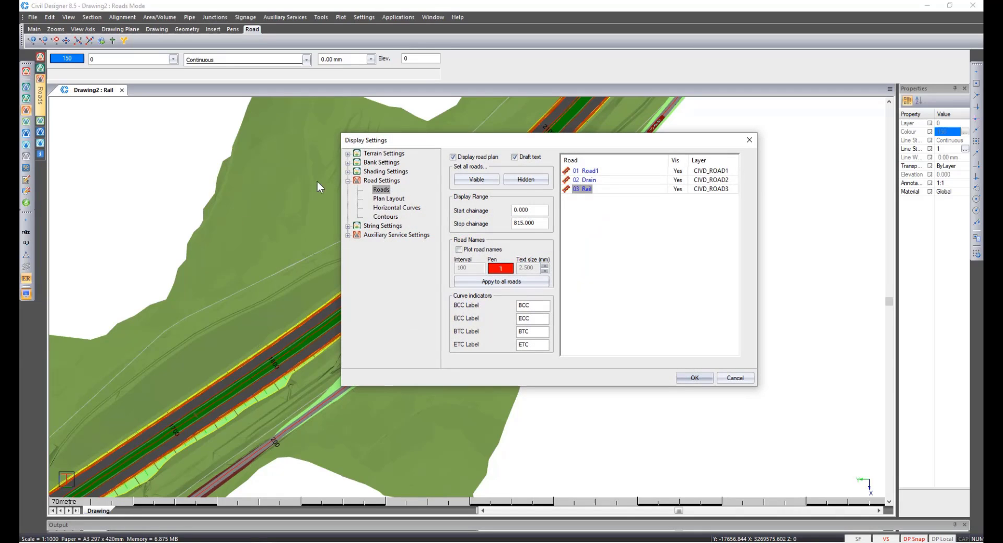
click(348, 153)
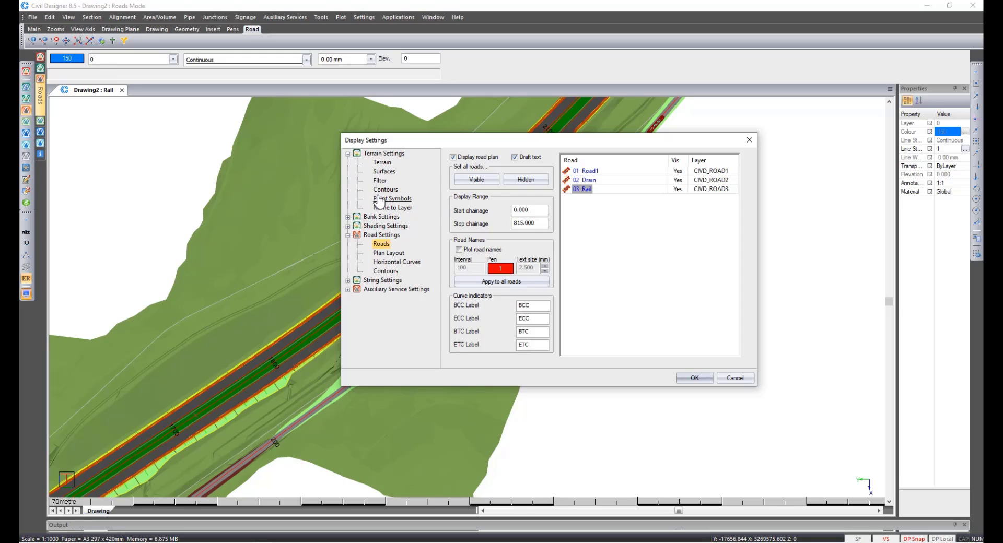
click(380, 199)
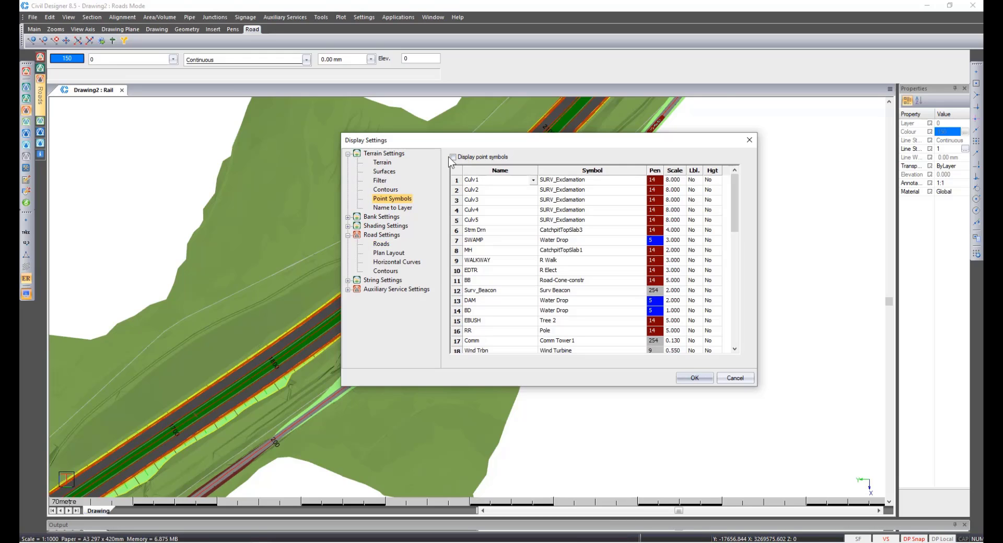
click(454, 156)
click(685, 380)
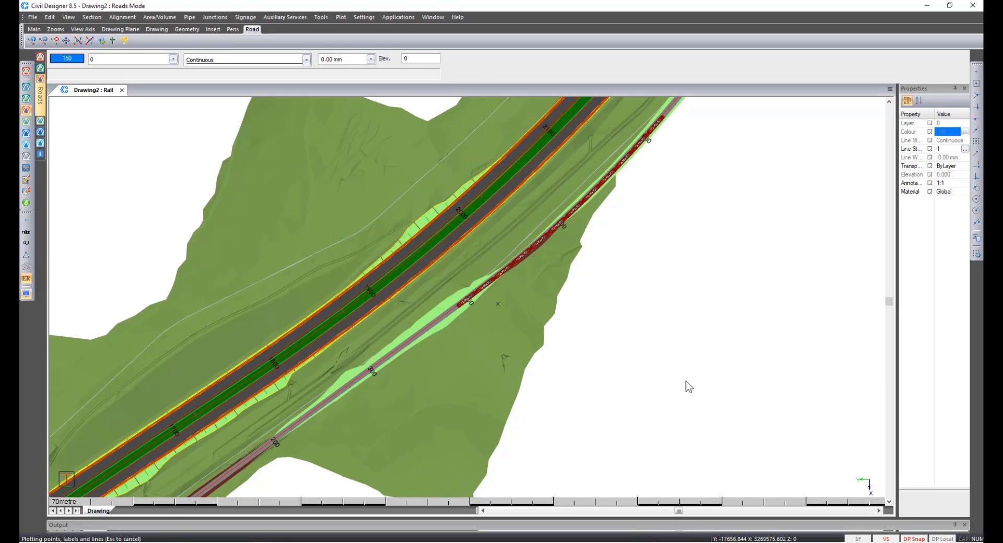
Inspect the culvert symbols along the road in the 3D render view, then exit it.
right_click(351, 333)
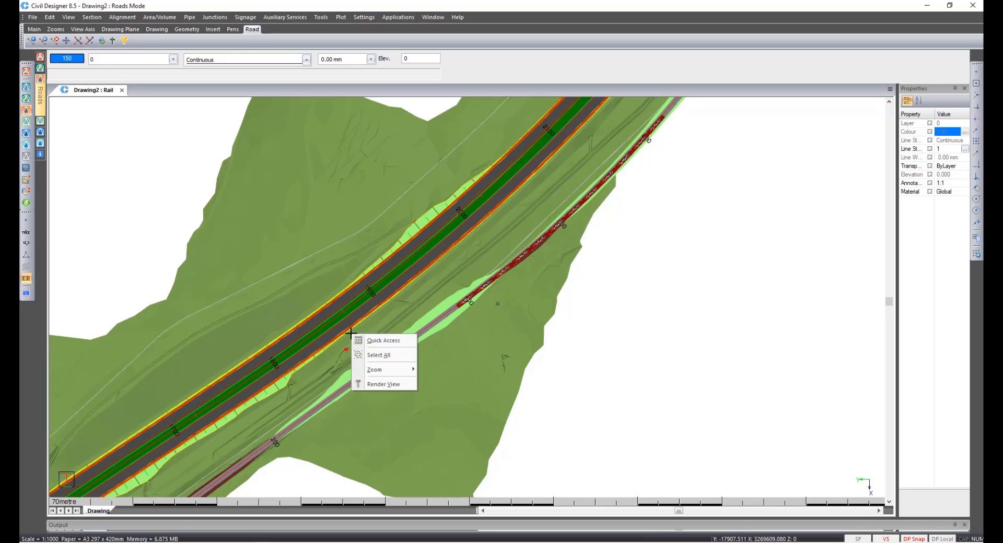
click(375, 382)
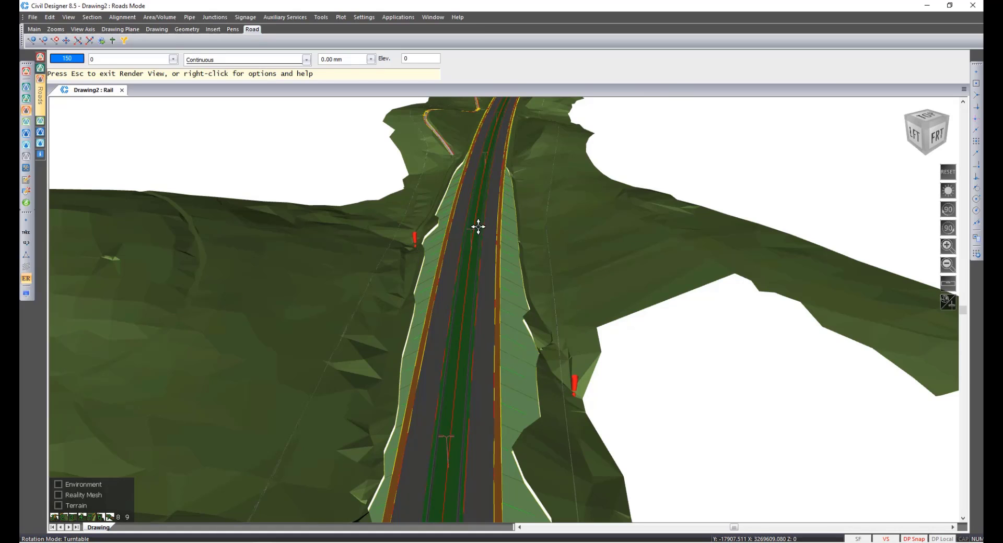
drag(477, 226, 457, 464)
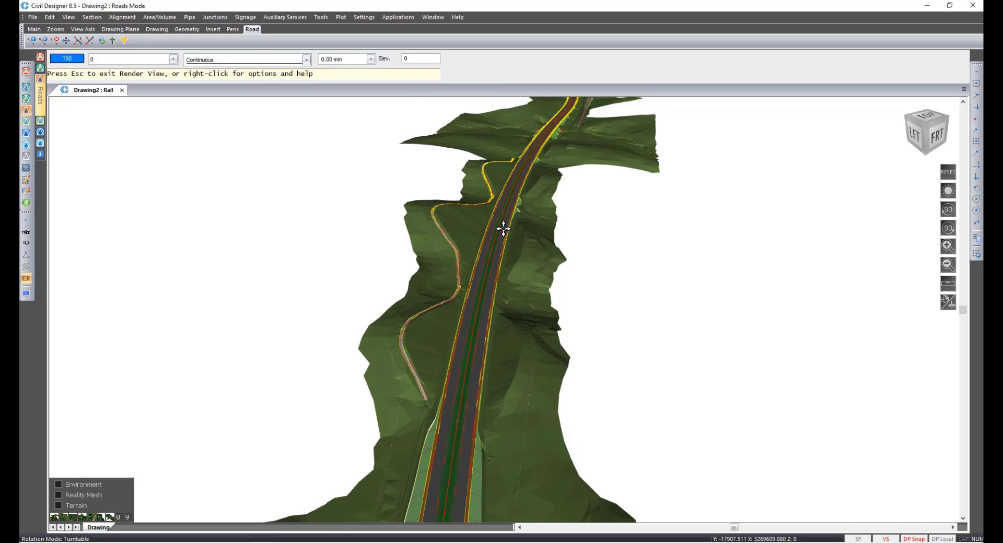
drag(504, 224, 486, 354)
drag(538, 213, 504, 308)
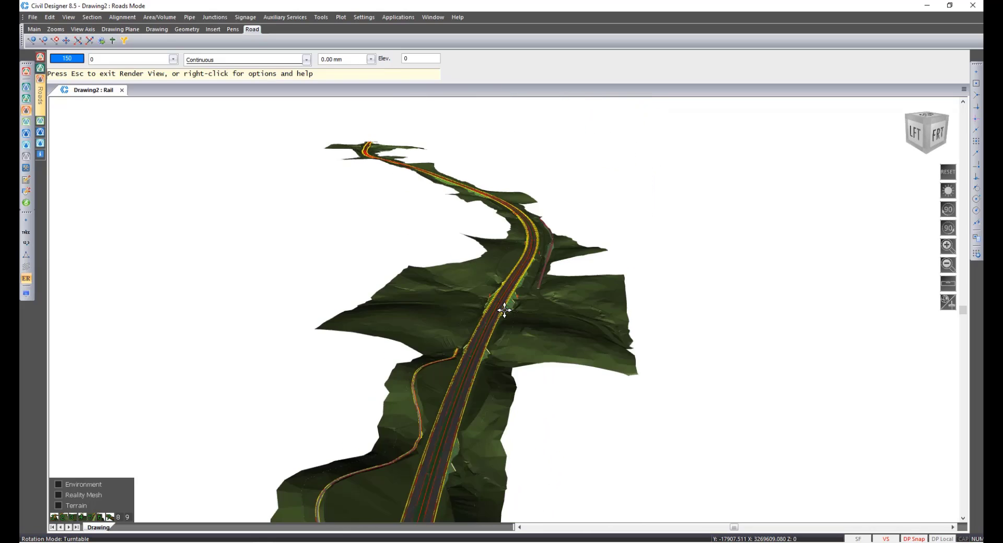
scroll(503, 308, up, 6)
scroll(504, 307, up, 3)
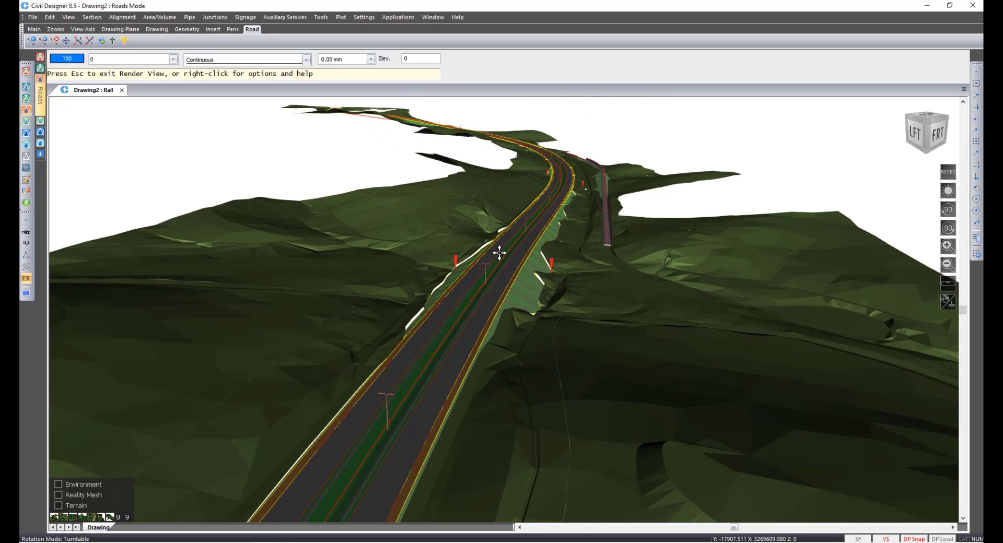
drag(499, 249, 503, 435)
scroll(502, 351, up, 5)
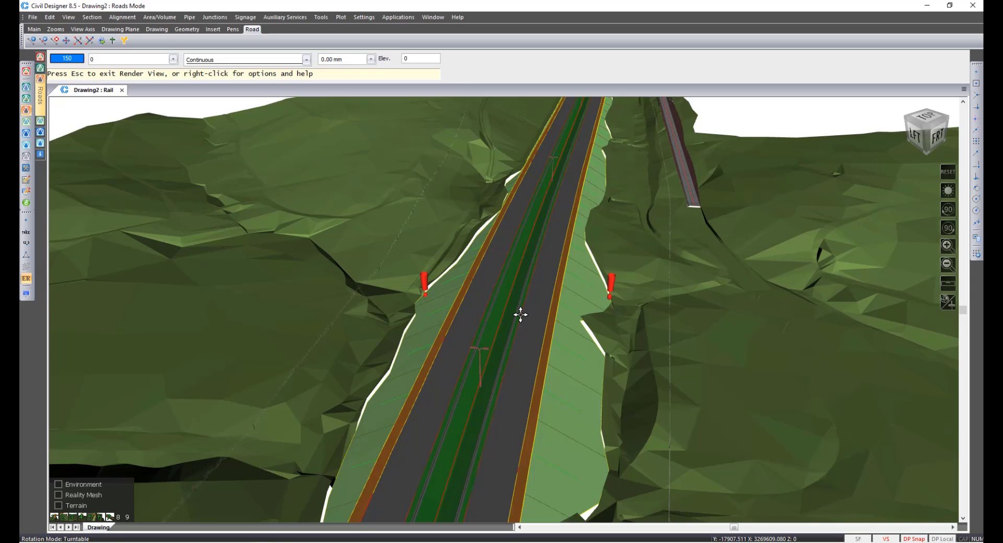
key(Escape)
key(Return)
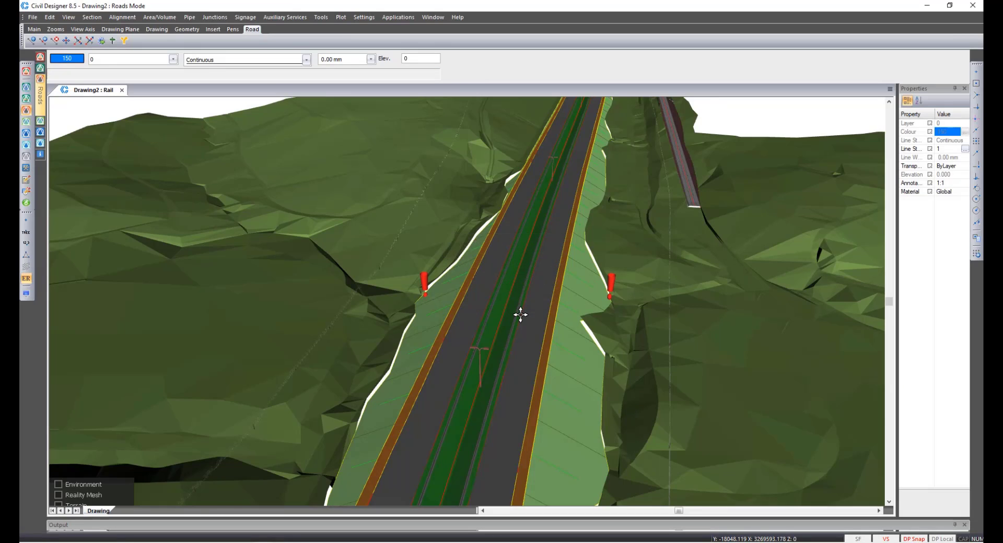
Switch to survey mode and import the Culv.csv coordinate file with Draft Expert as comma delimited.
click(26, 87)
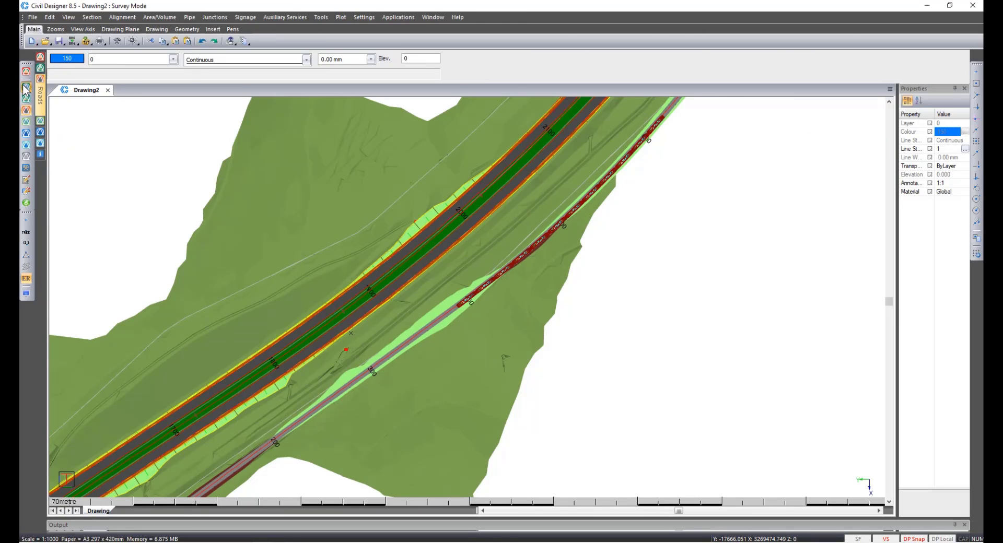
click(380, 18)
mouse_move(405, 26)
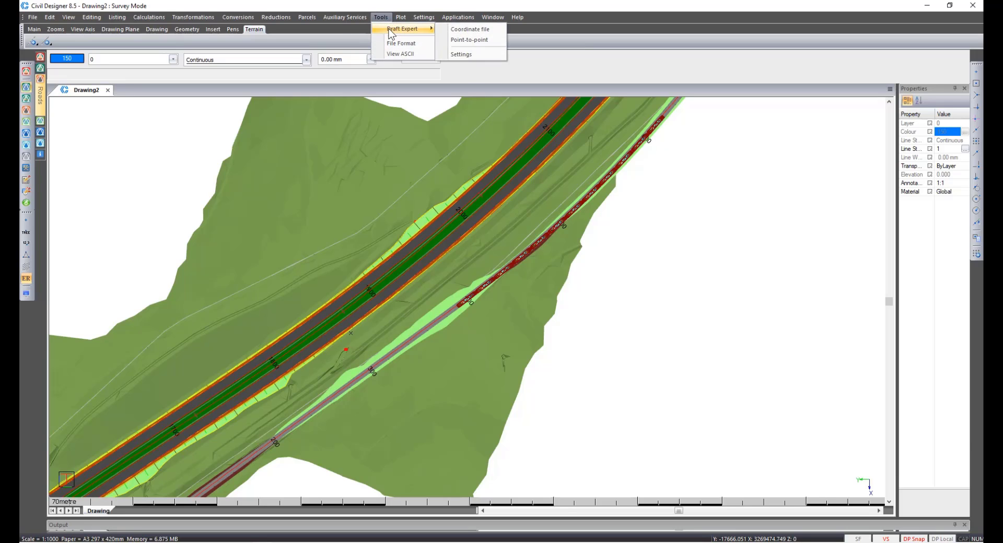
click(471, 35)
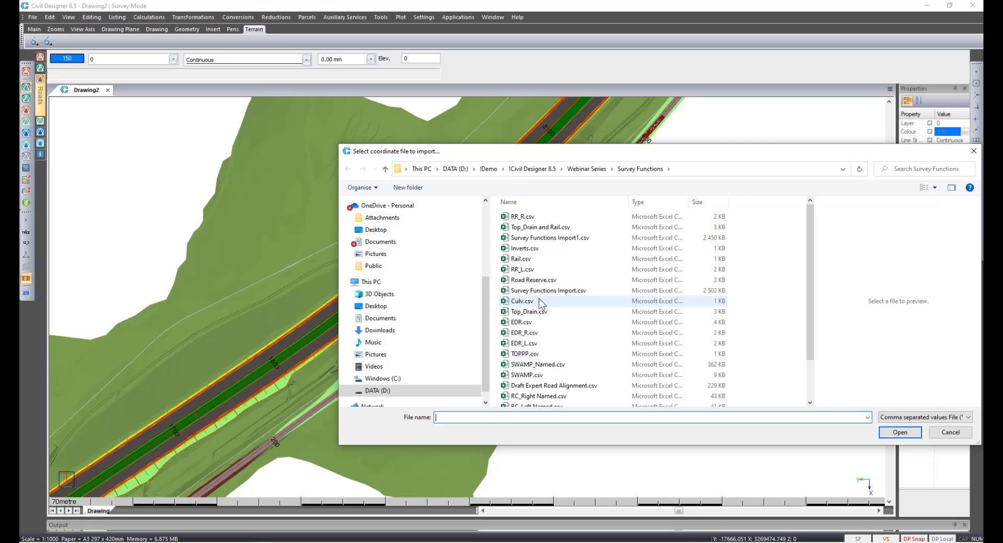
double_click(522, 302)
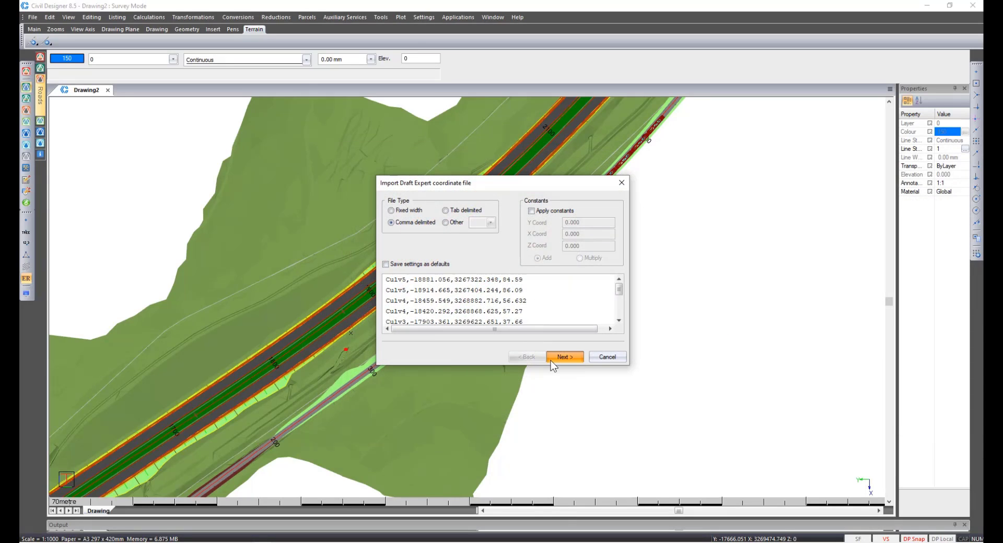
click(551, 361)
click(551, 361)
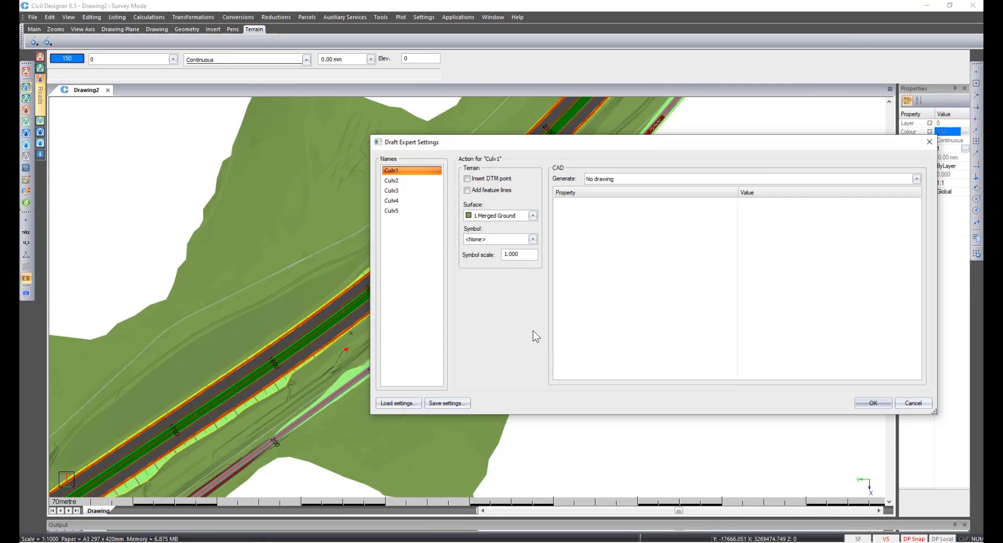
Set Culv1 to generate chained lines, then load the Culv Draft Expert.xml settings file.
click(599, 180)
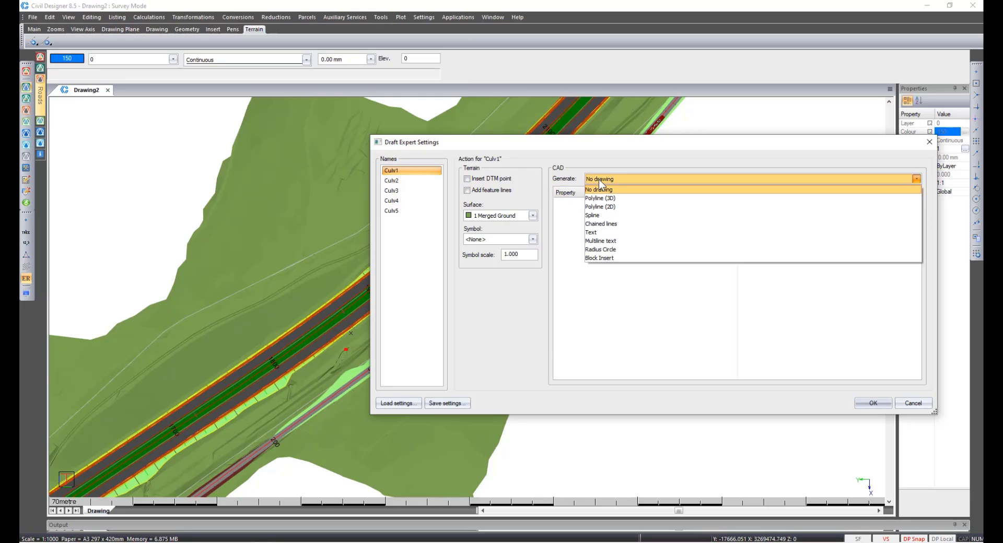
click(601, 224)
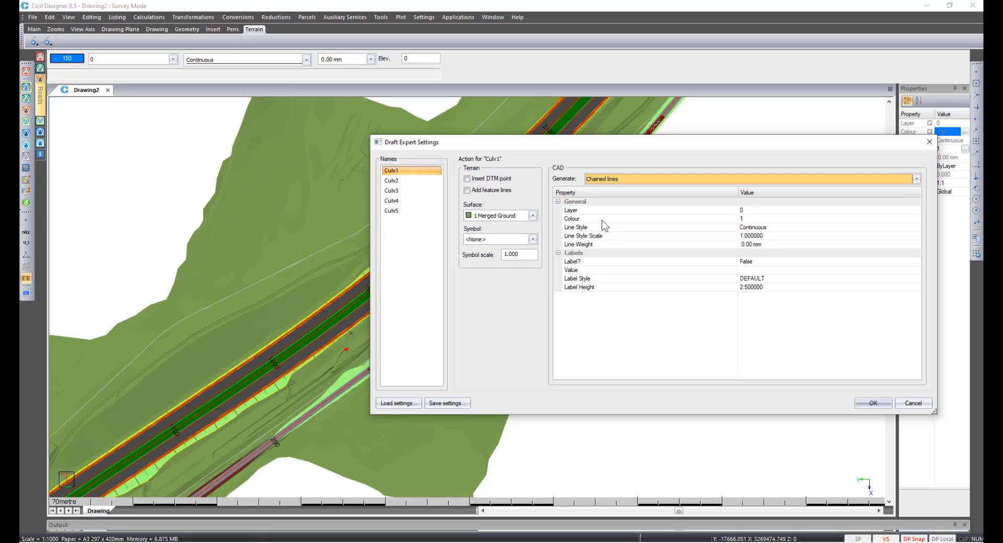
click(399, 399)
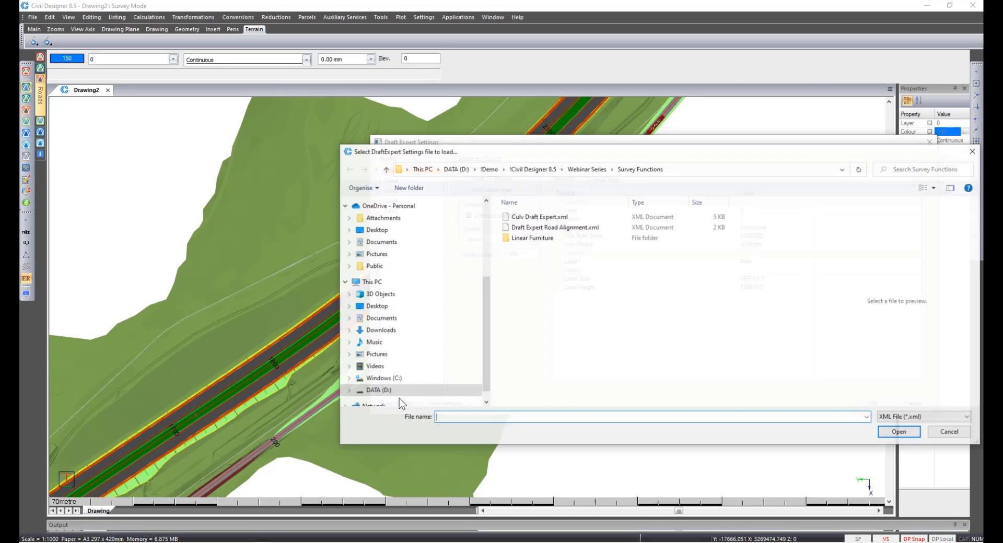
click(539, 219)
click(900, 432)
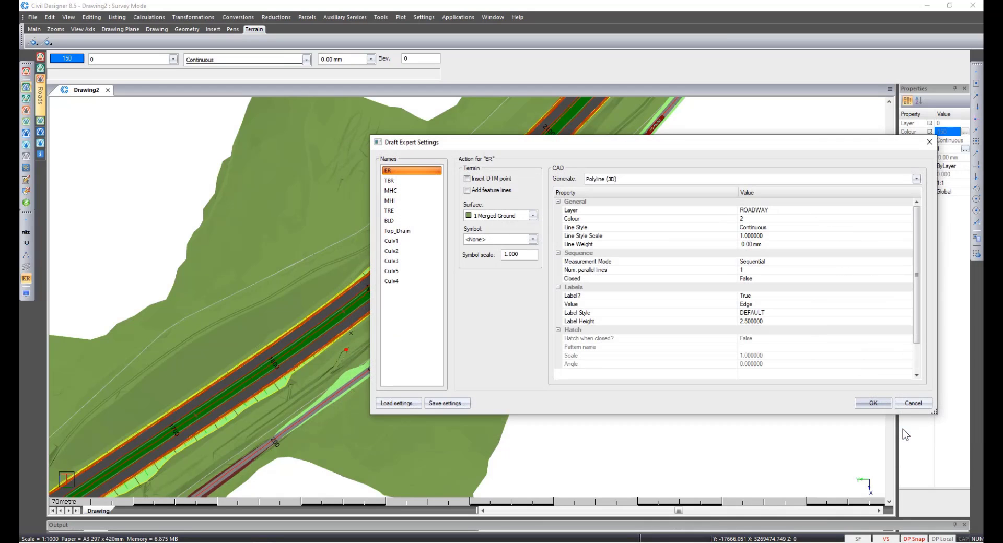
Review the Culv1 to Culv5 actions, set Culv4's layer to Culvert, and run the import with all actions.
click(402, 244)
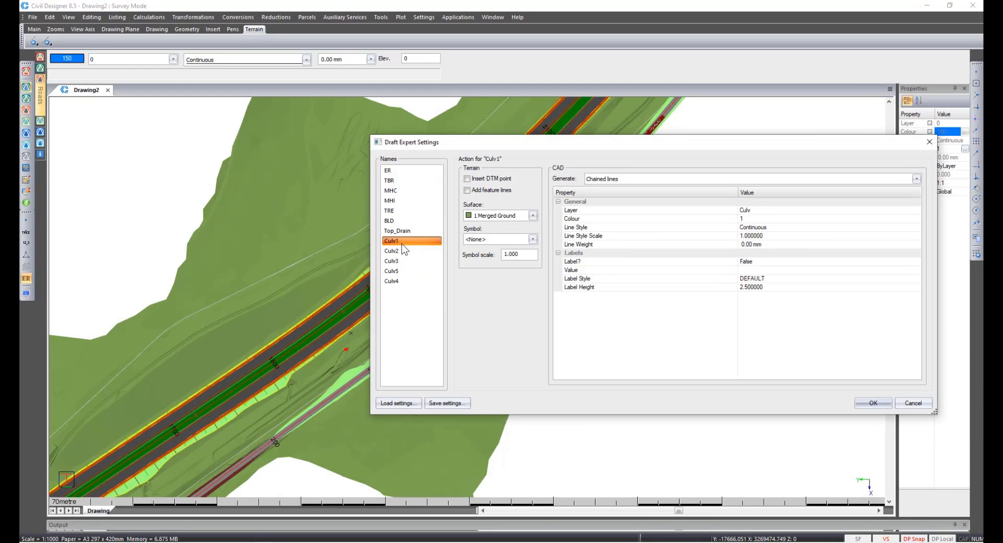
click(402, 251)
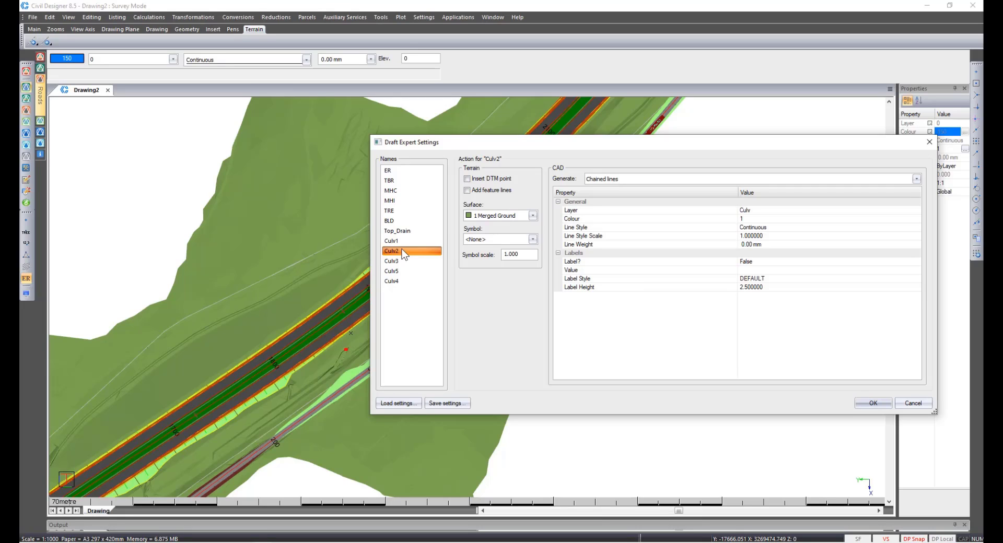
click(400, 261)
click(400, 271)
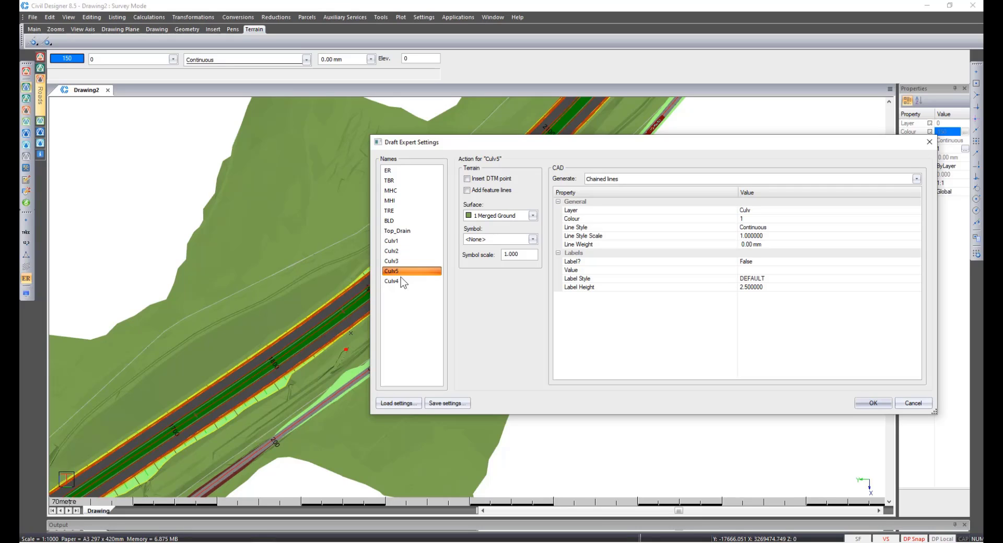
click(401, 281)
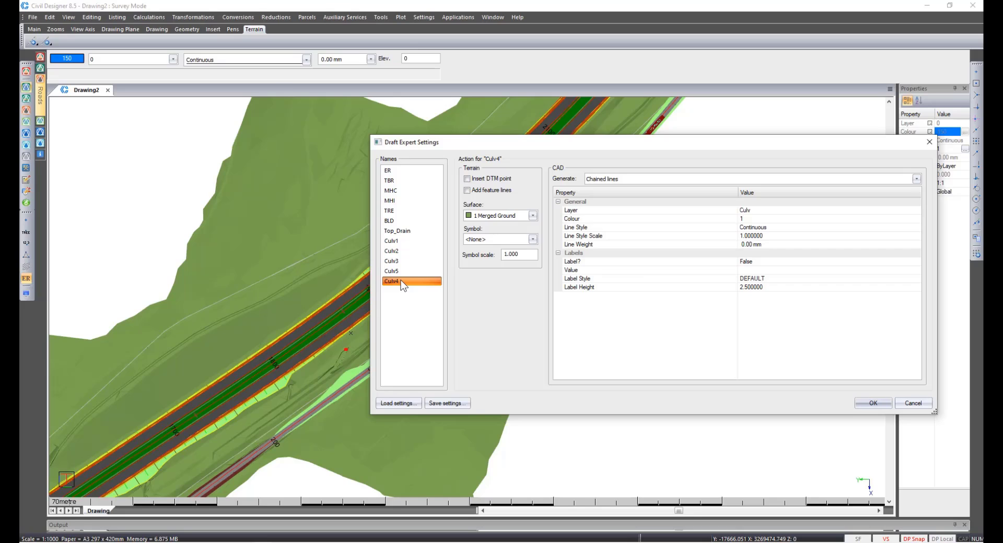
click(761, 209)
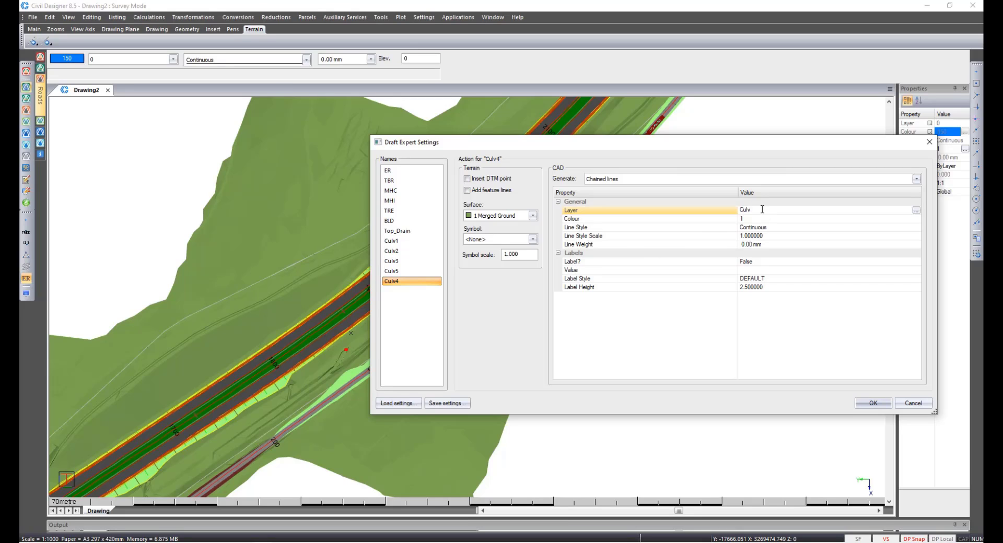
text(ert)
click(863, 408)
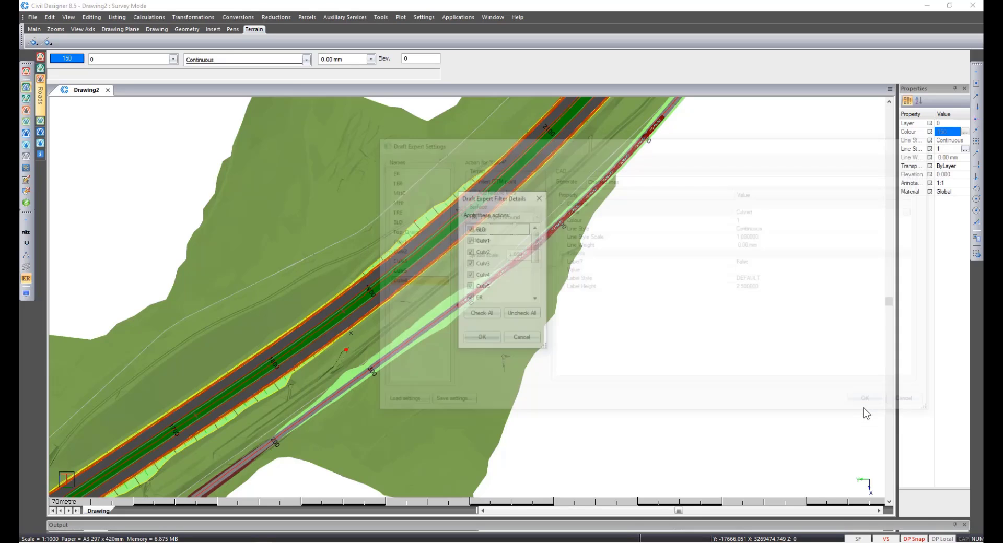
click(472, 340)
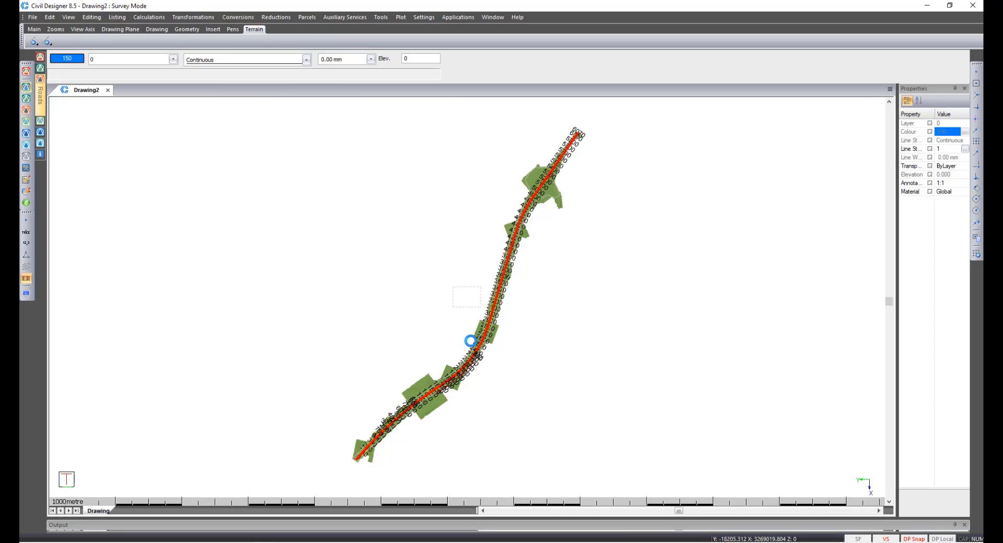
Zoom to a culvert line across the road, select it and examine its properties.
right_click(471, 341)
key(l)
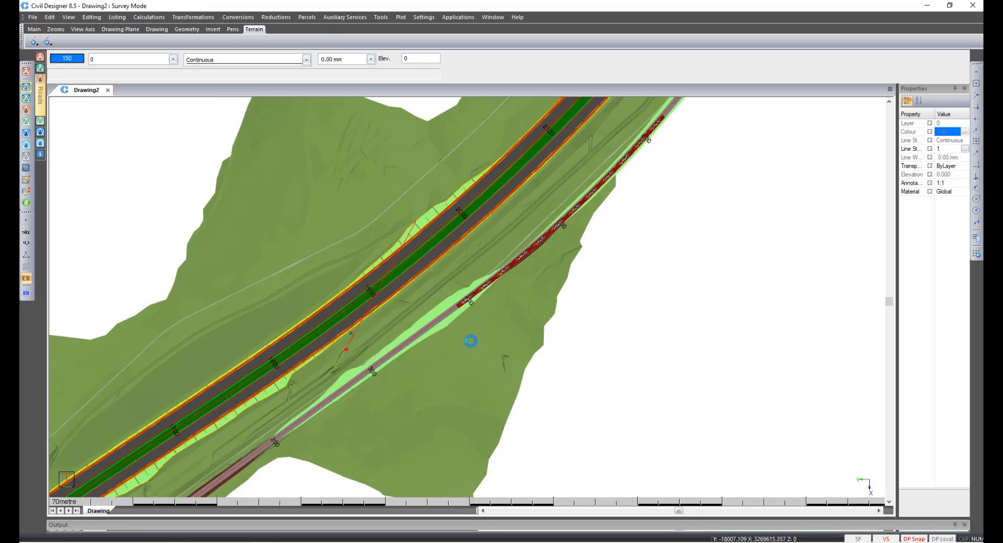
scroll(368, 300, up, 2)
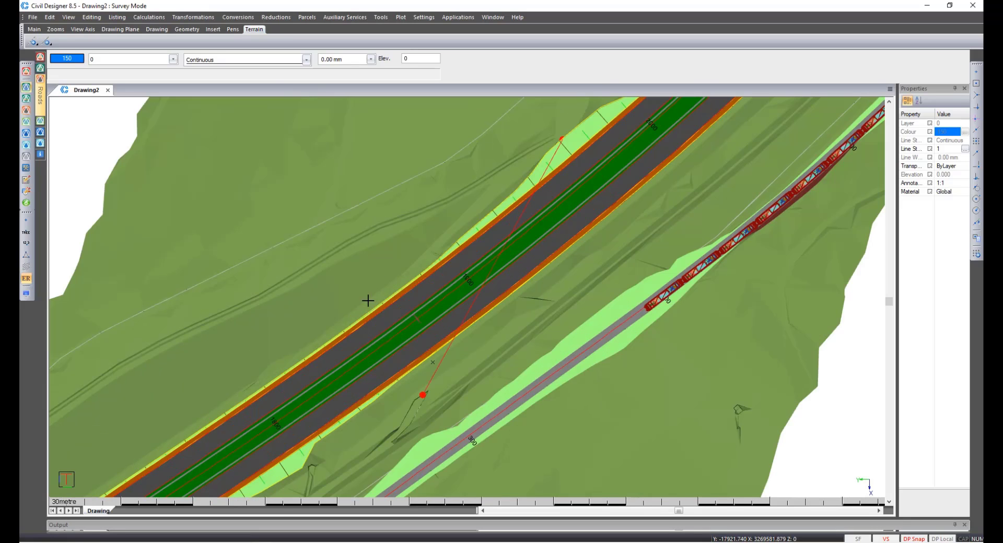
click(473, 302)
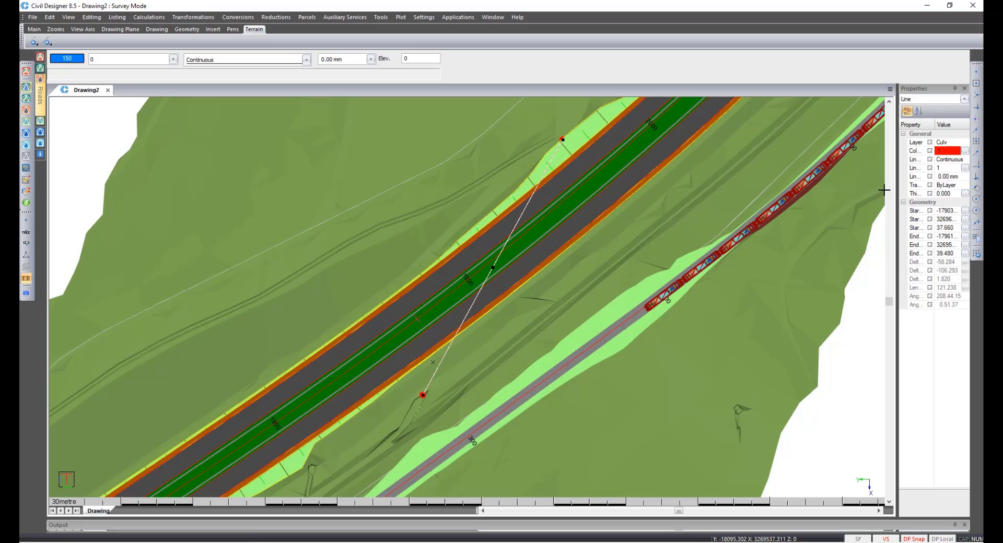
drag(897, 191, 825, 203)
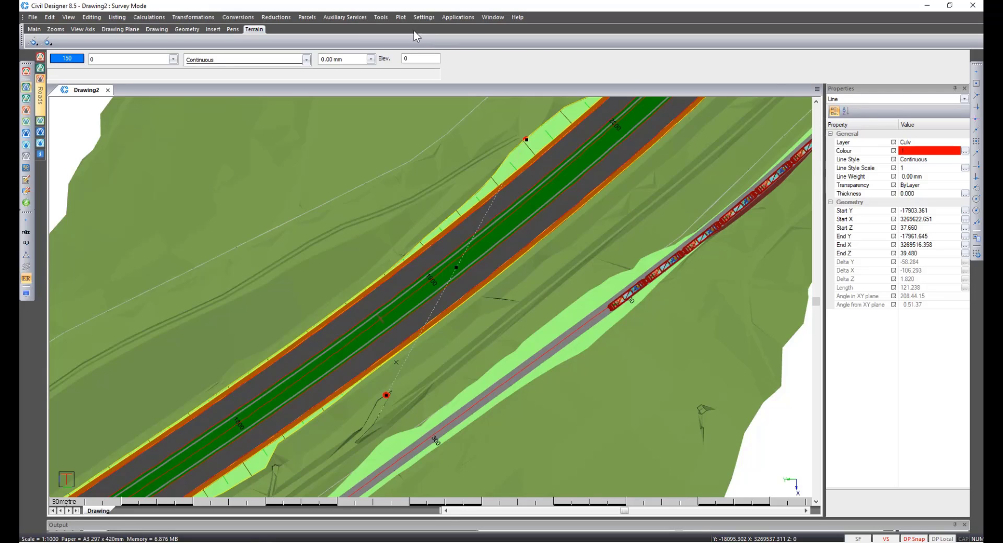
Import the drawing's Culv lines as pipes into the Culvert destination layer.
click(326, 16)
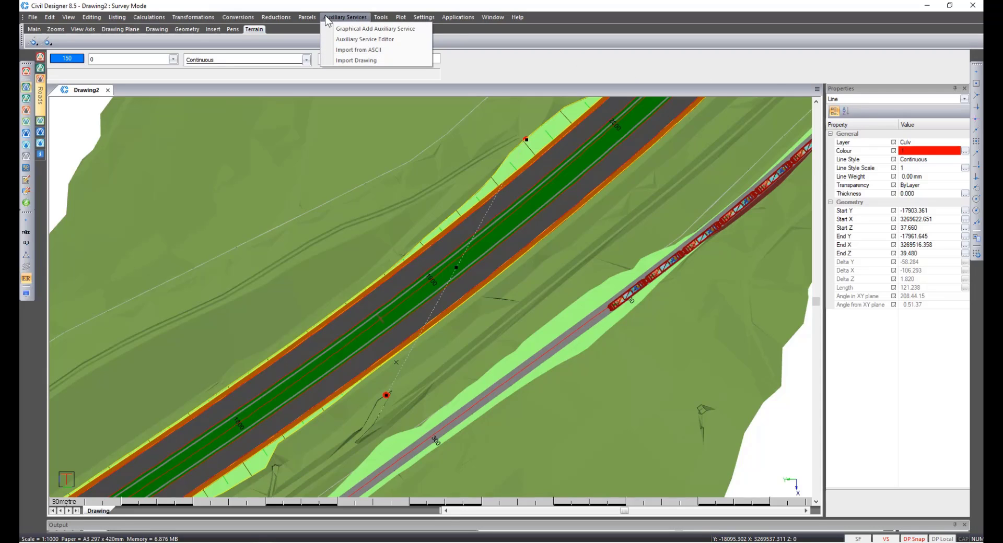
click(350, 61)
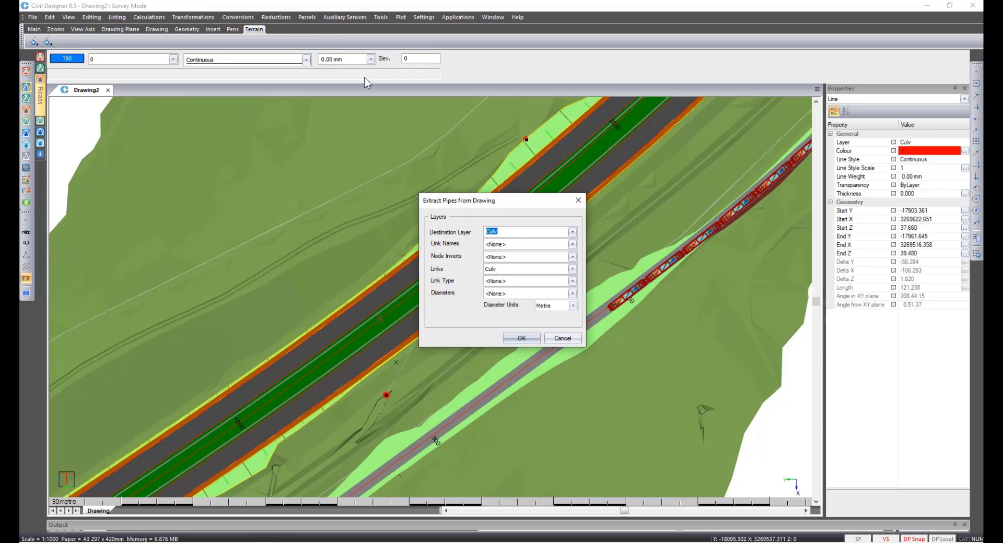
click(517, 231)
text(ert)
click(515, 340)
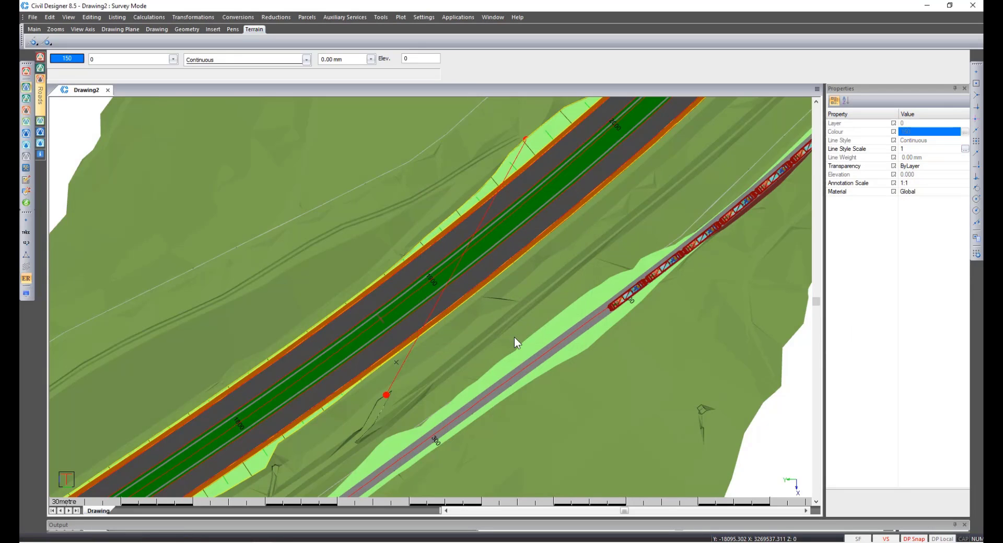
Open the Auxiliary Service Editor and copy the Type through No. columns of the five crossing services.
click(345, 18)
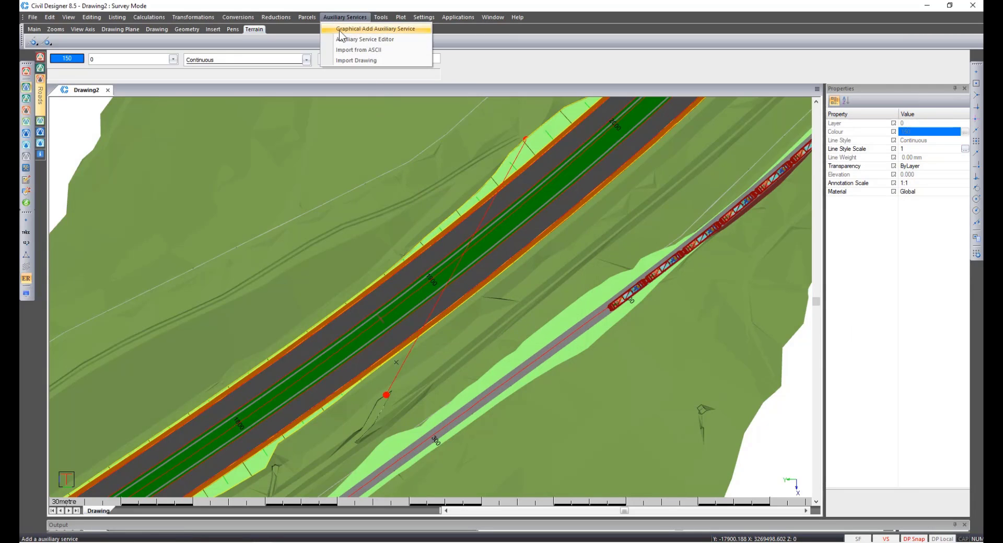
click(338, 39)
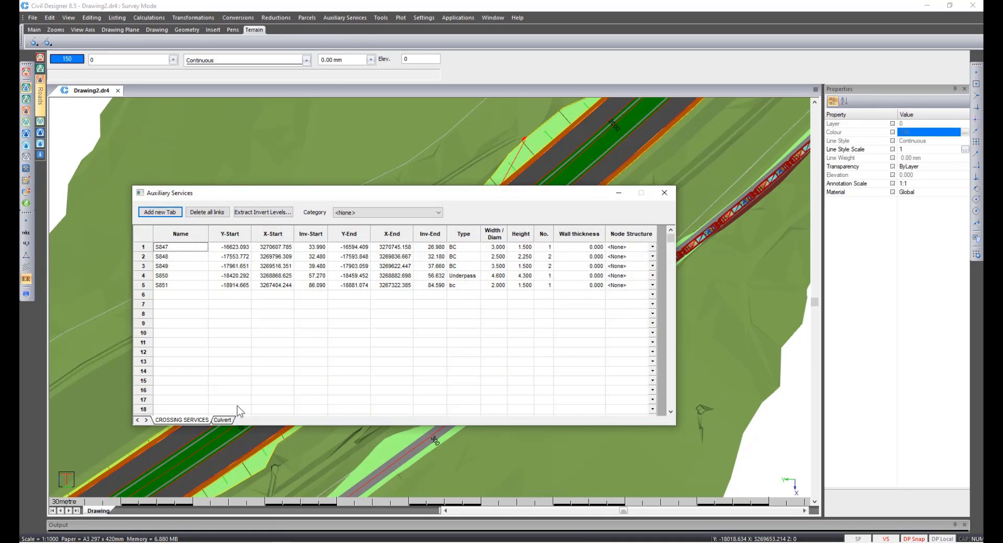
click(216, 423)
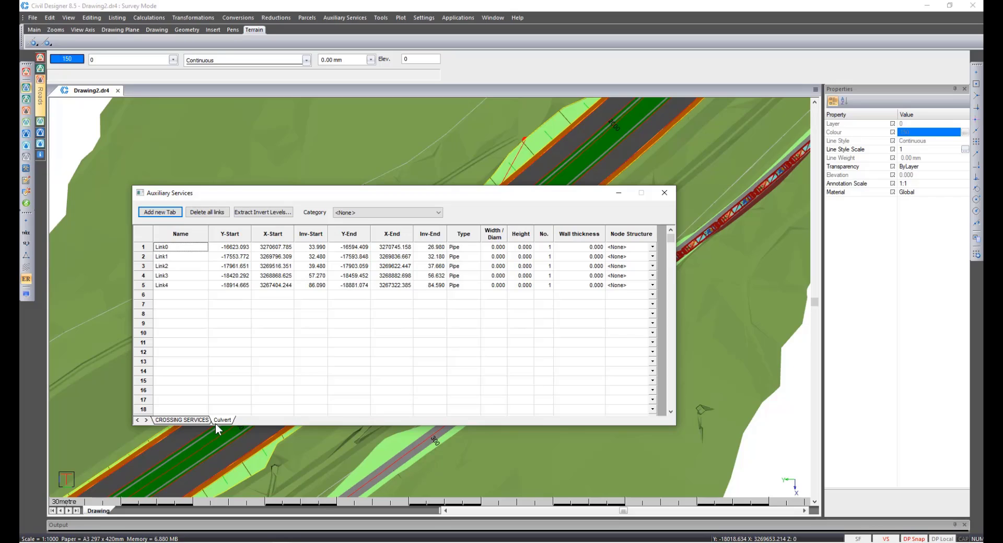
click(216, 422)
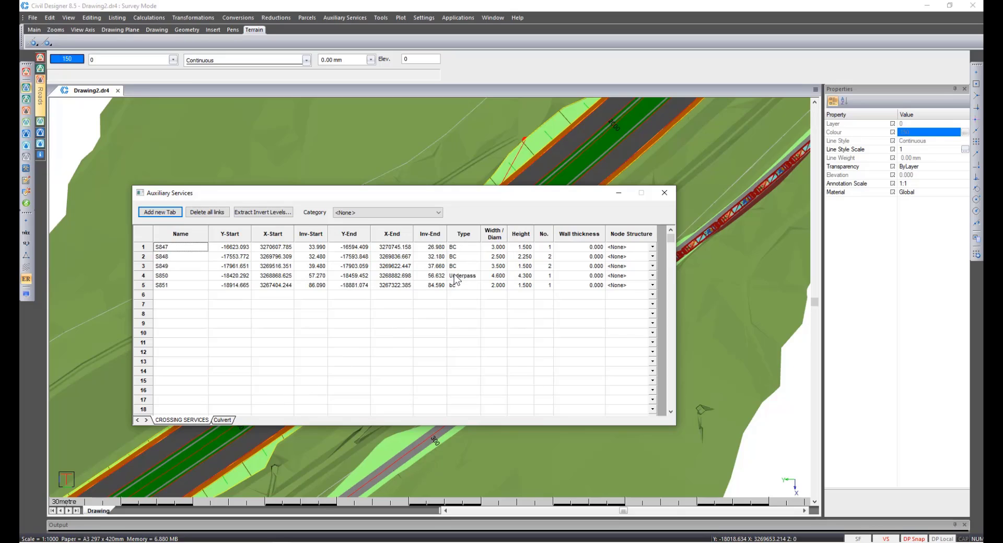
drag(459, 247, 543, 288)
right_click(463, 249)
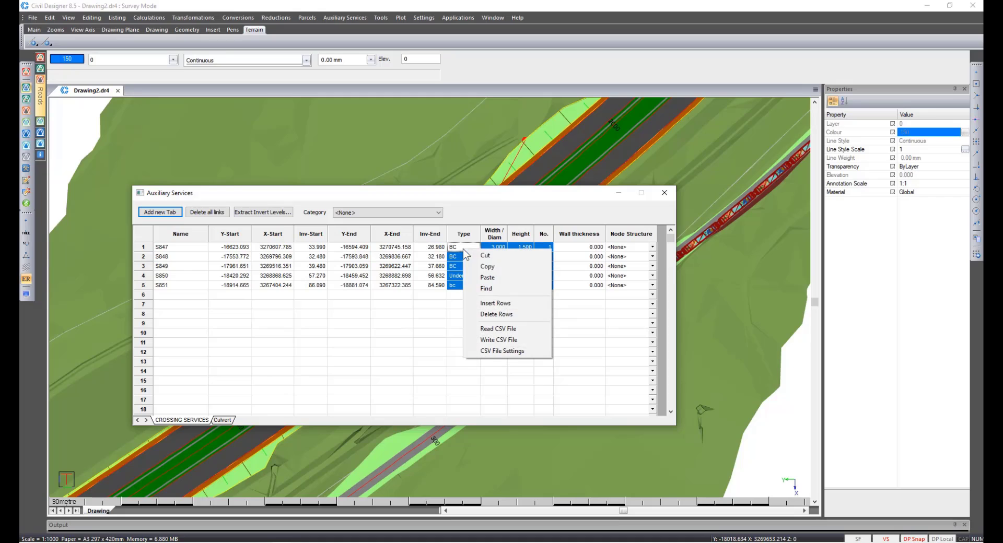
click(486, 266)
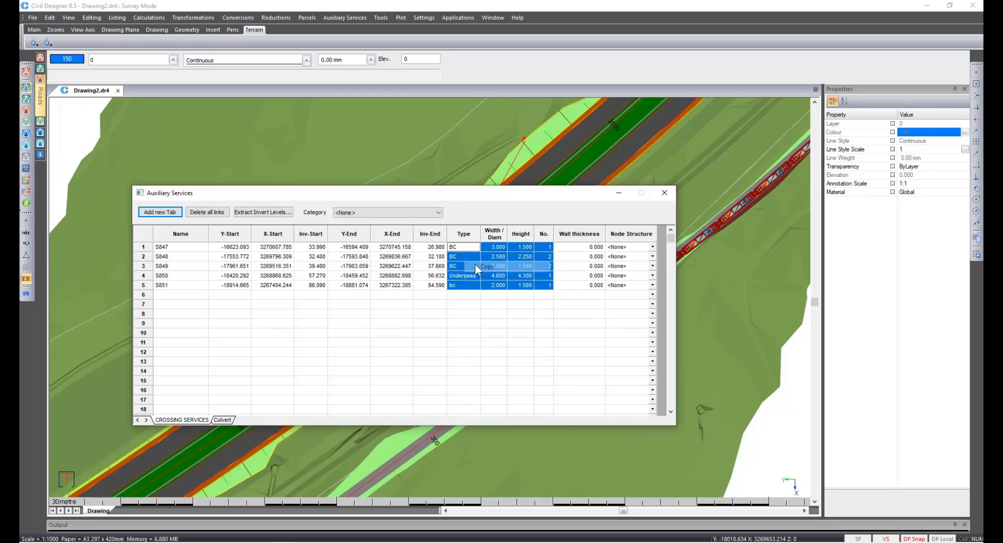
Paste the copied type, size and count values into the five Culvert links and save the auxiliary services.
click(223, 419)
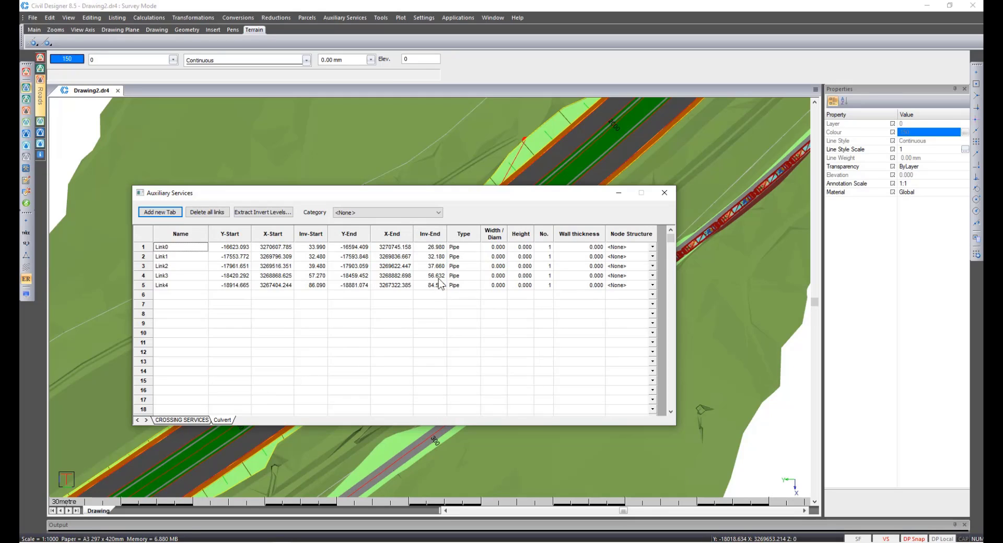
right_click(461, 253)
click(473, 277)
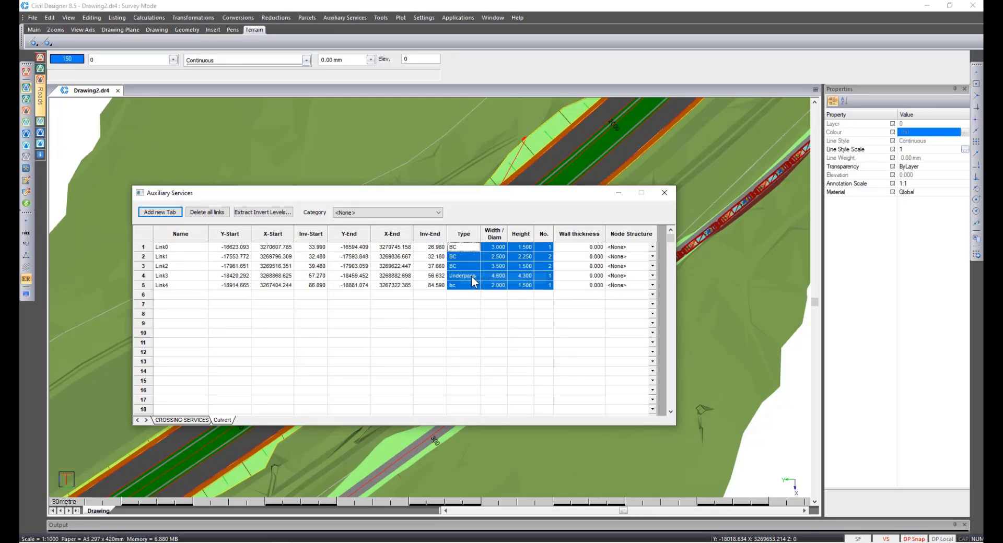
click(669, 195)
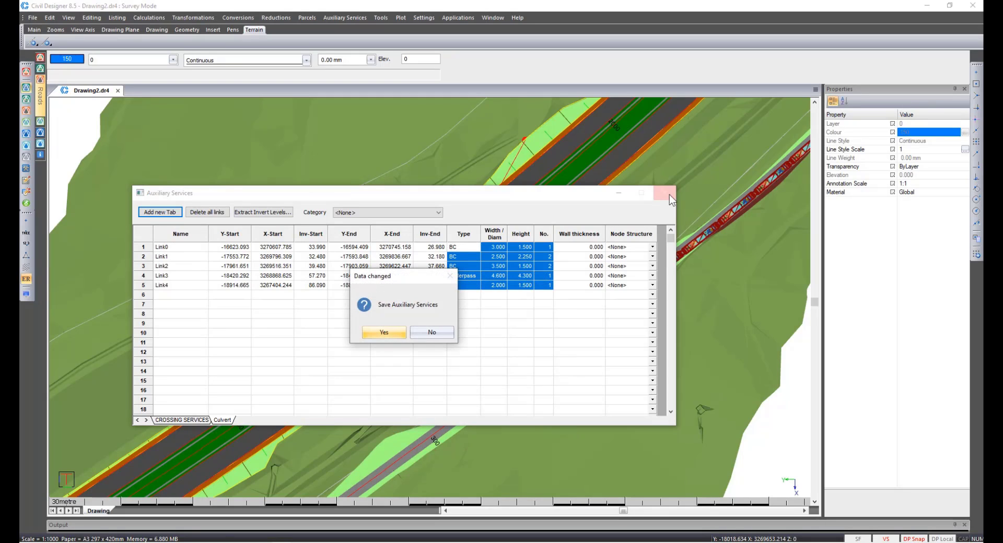
click(387, 336)
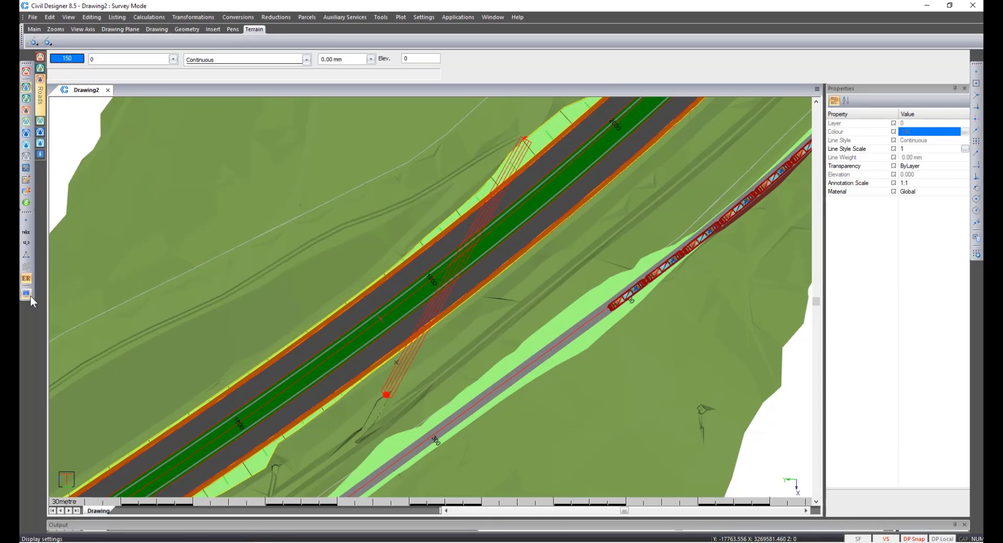
Turn on display of the Culvert auxiliary service in the auxiliary service display settings.
click(27, 294)
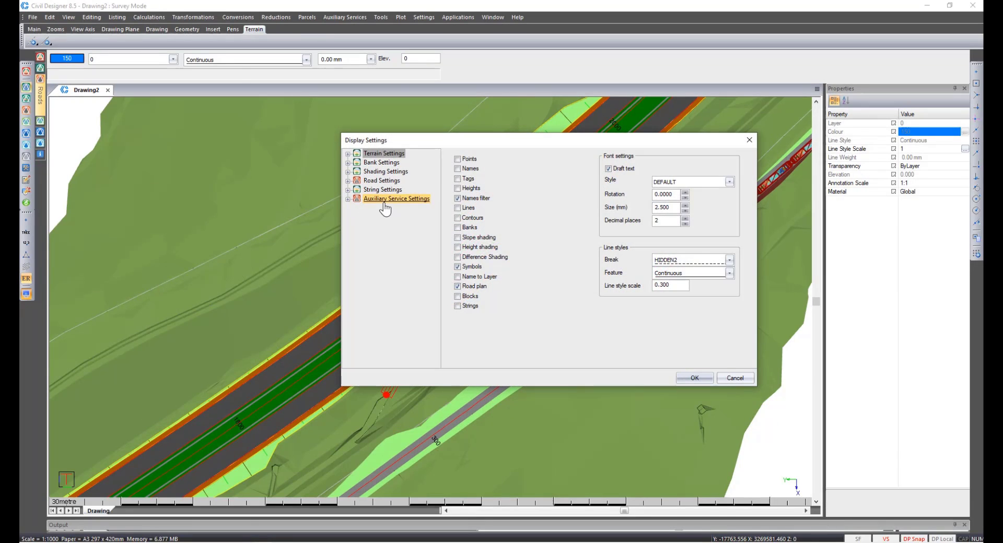
click(385, 203)
click(483, 172)
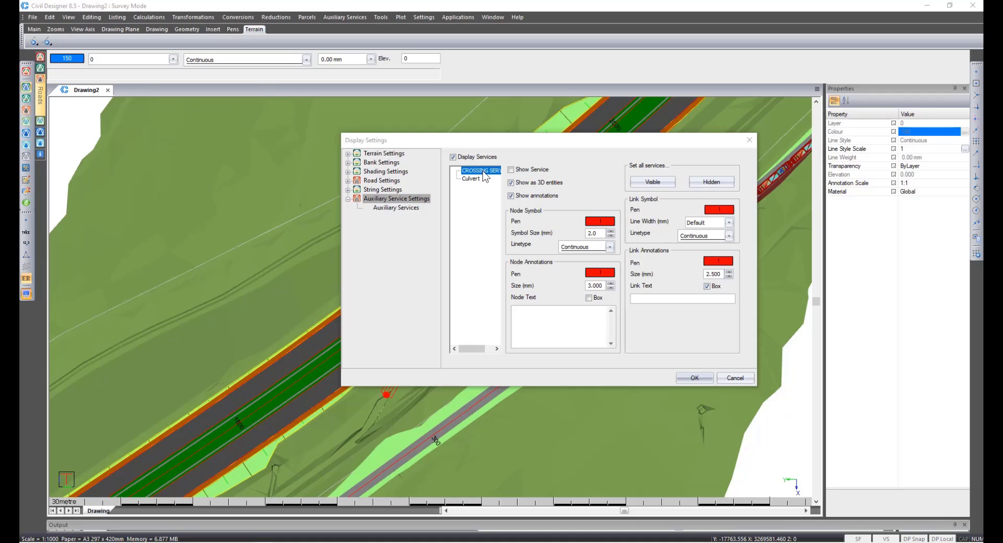
click(472, 180)
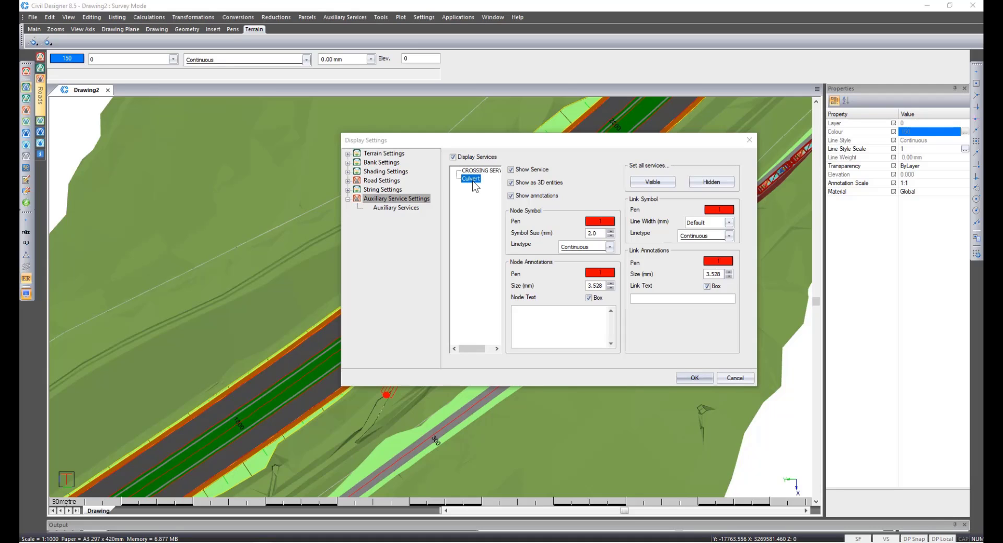
click(687, 381)
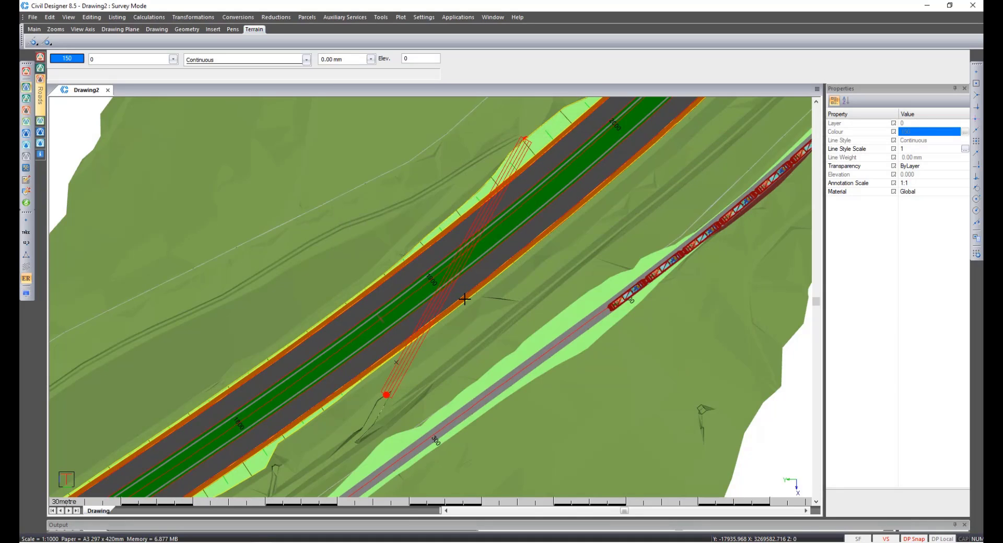
Inspect the culvert pipes in the 3D render view, including from beneath the terrain.
right_click(464, 298)
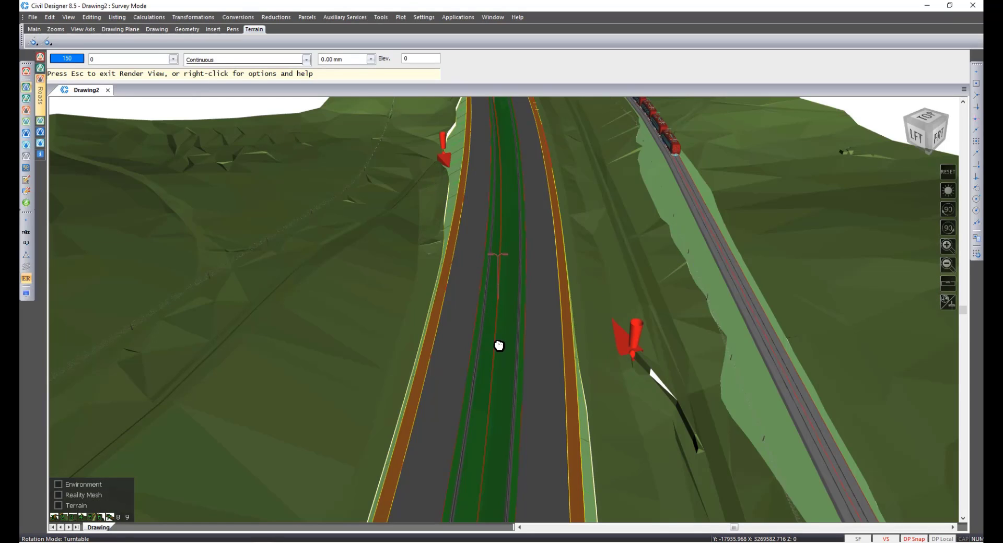
middle_drag(499, 346, 510, 240)
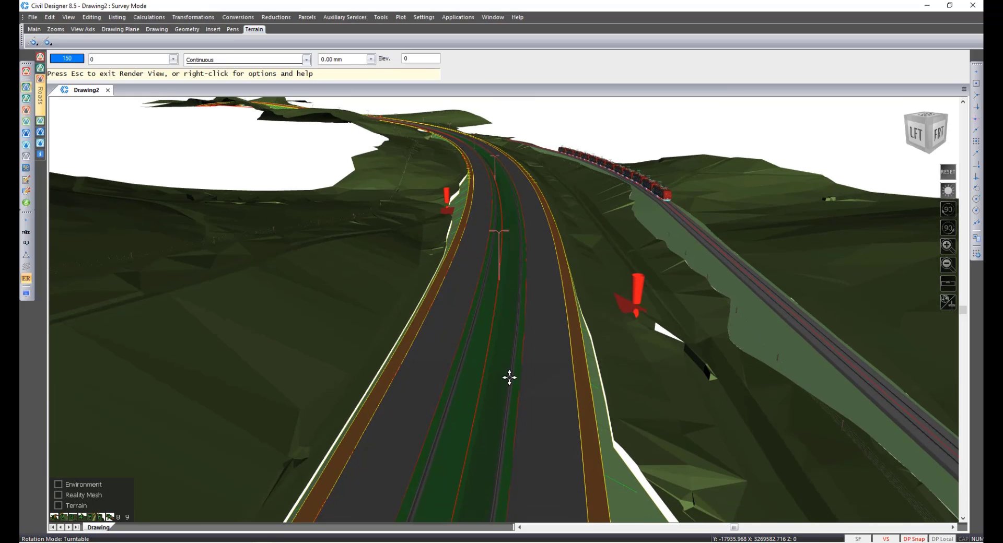
middle_drag(508, 378, 516, 131)
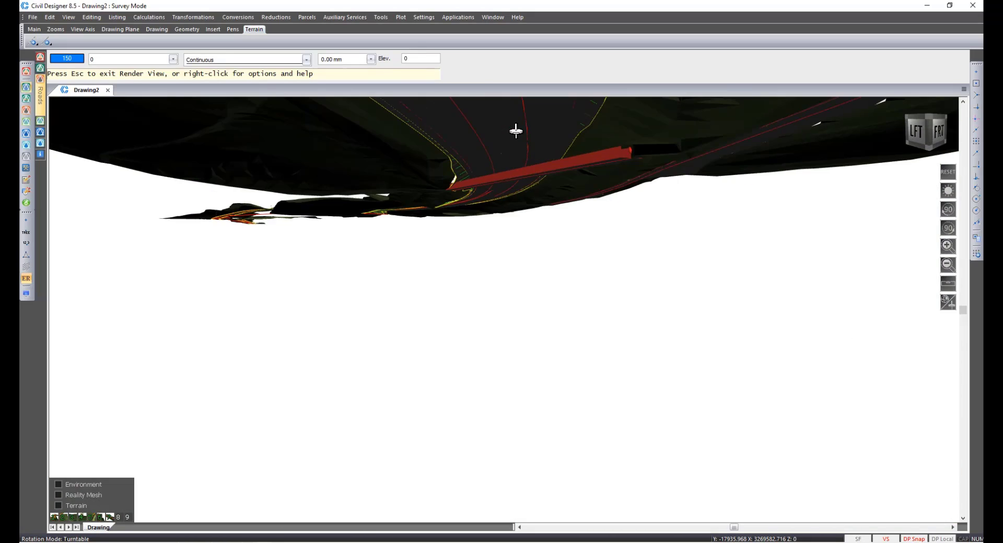
scroll(531, 168, up, 5)
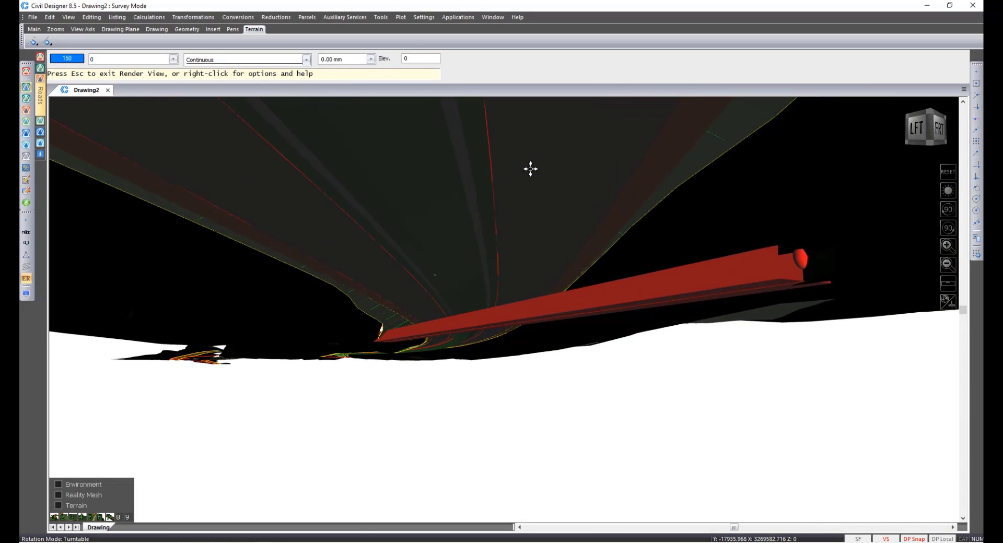
middle_drag(484, 245, 487, 439)
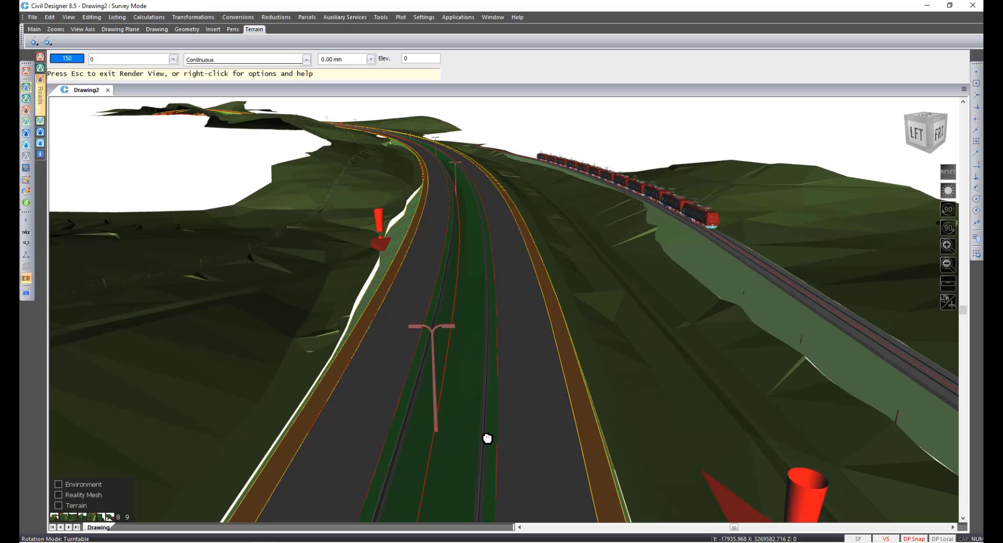